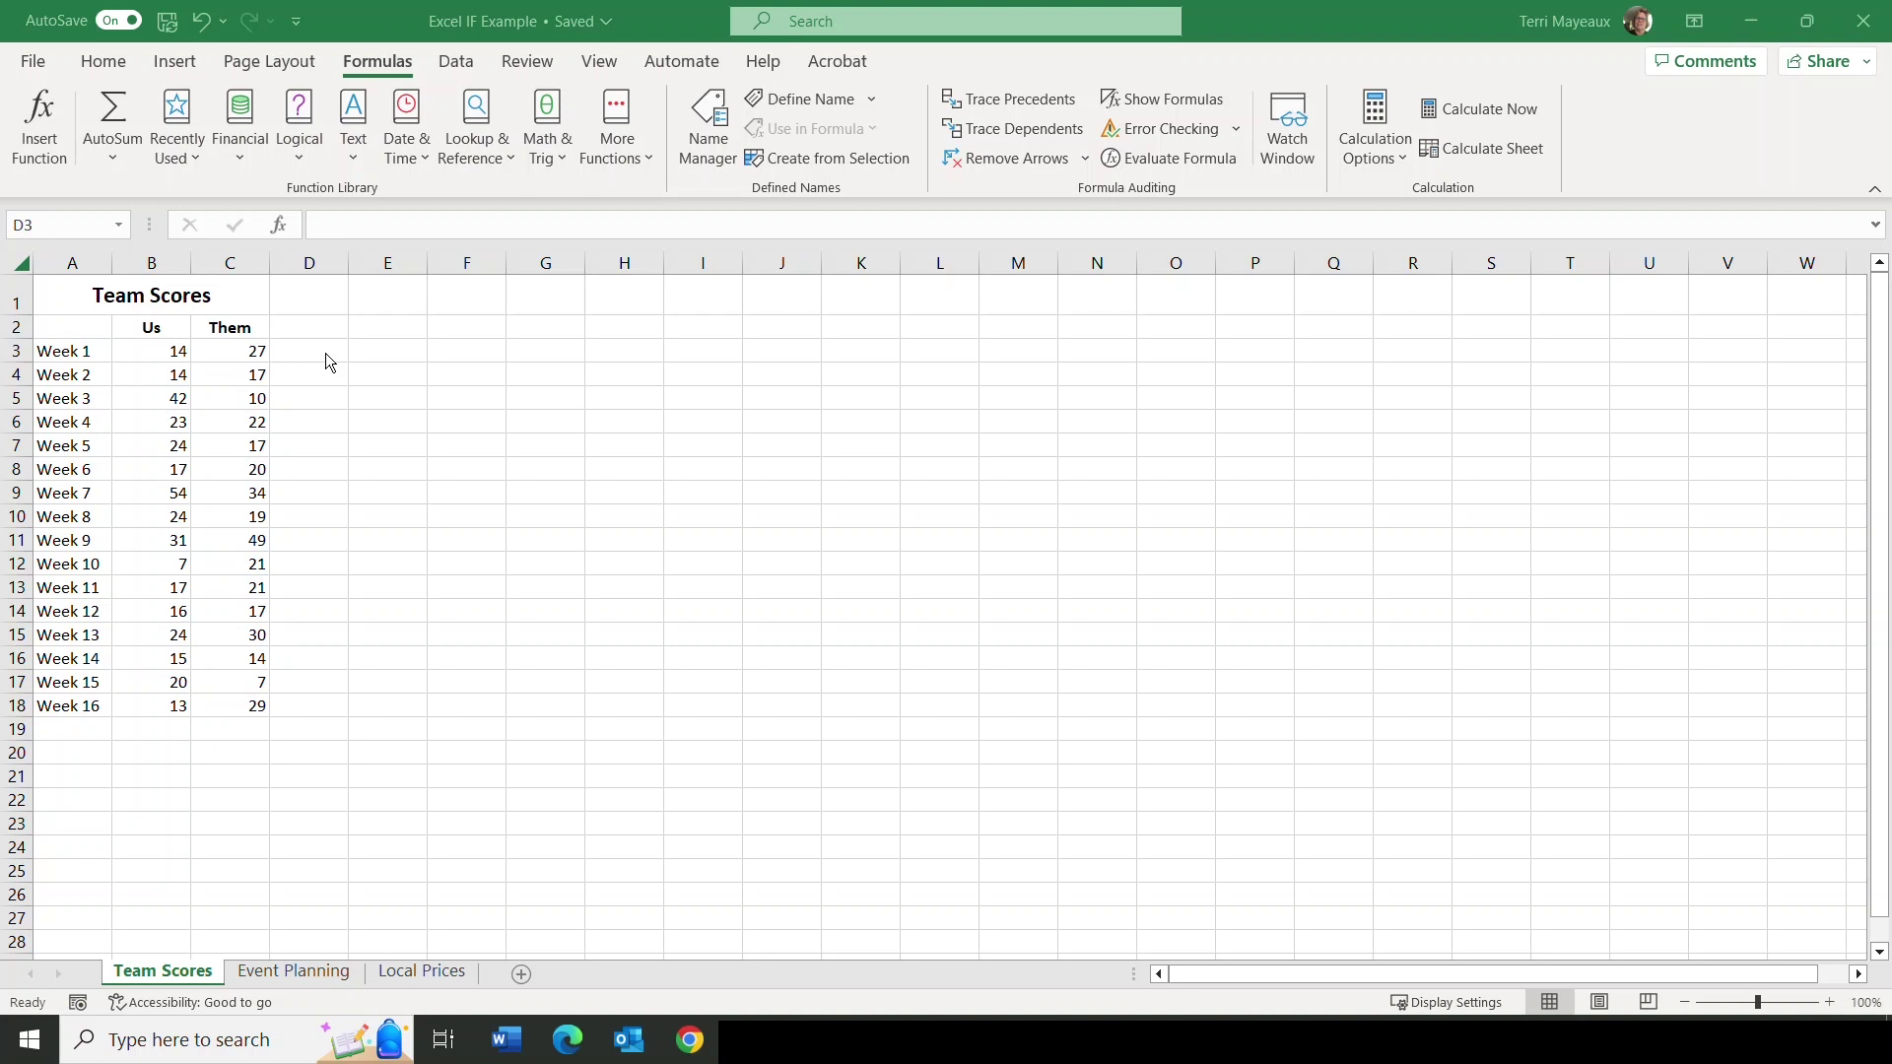
# Start an IF function in cell D3 with the logical test B3>C3.
pyautogui.click(325, 353)
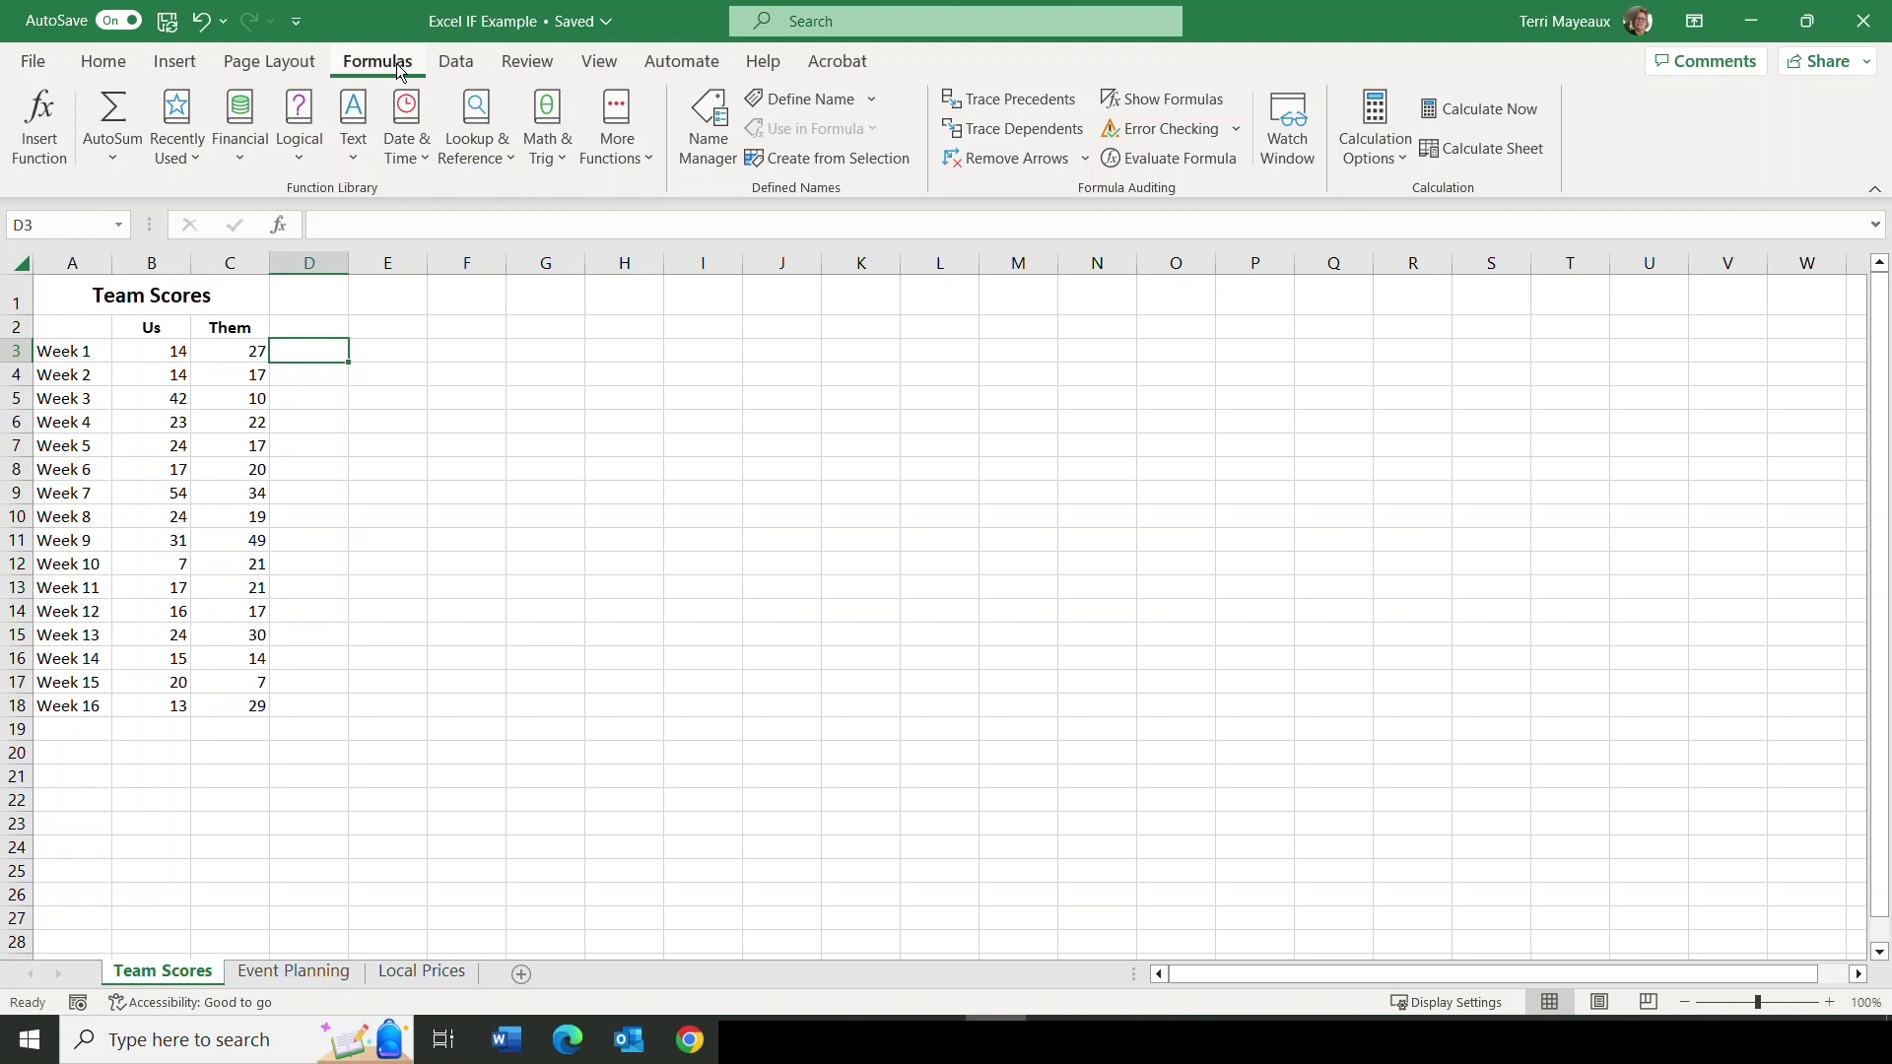
pyautogui.click(301, 162)
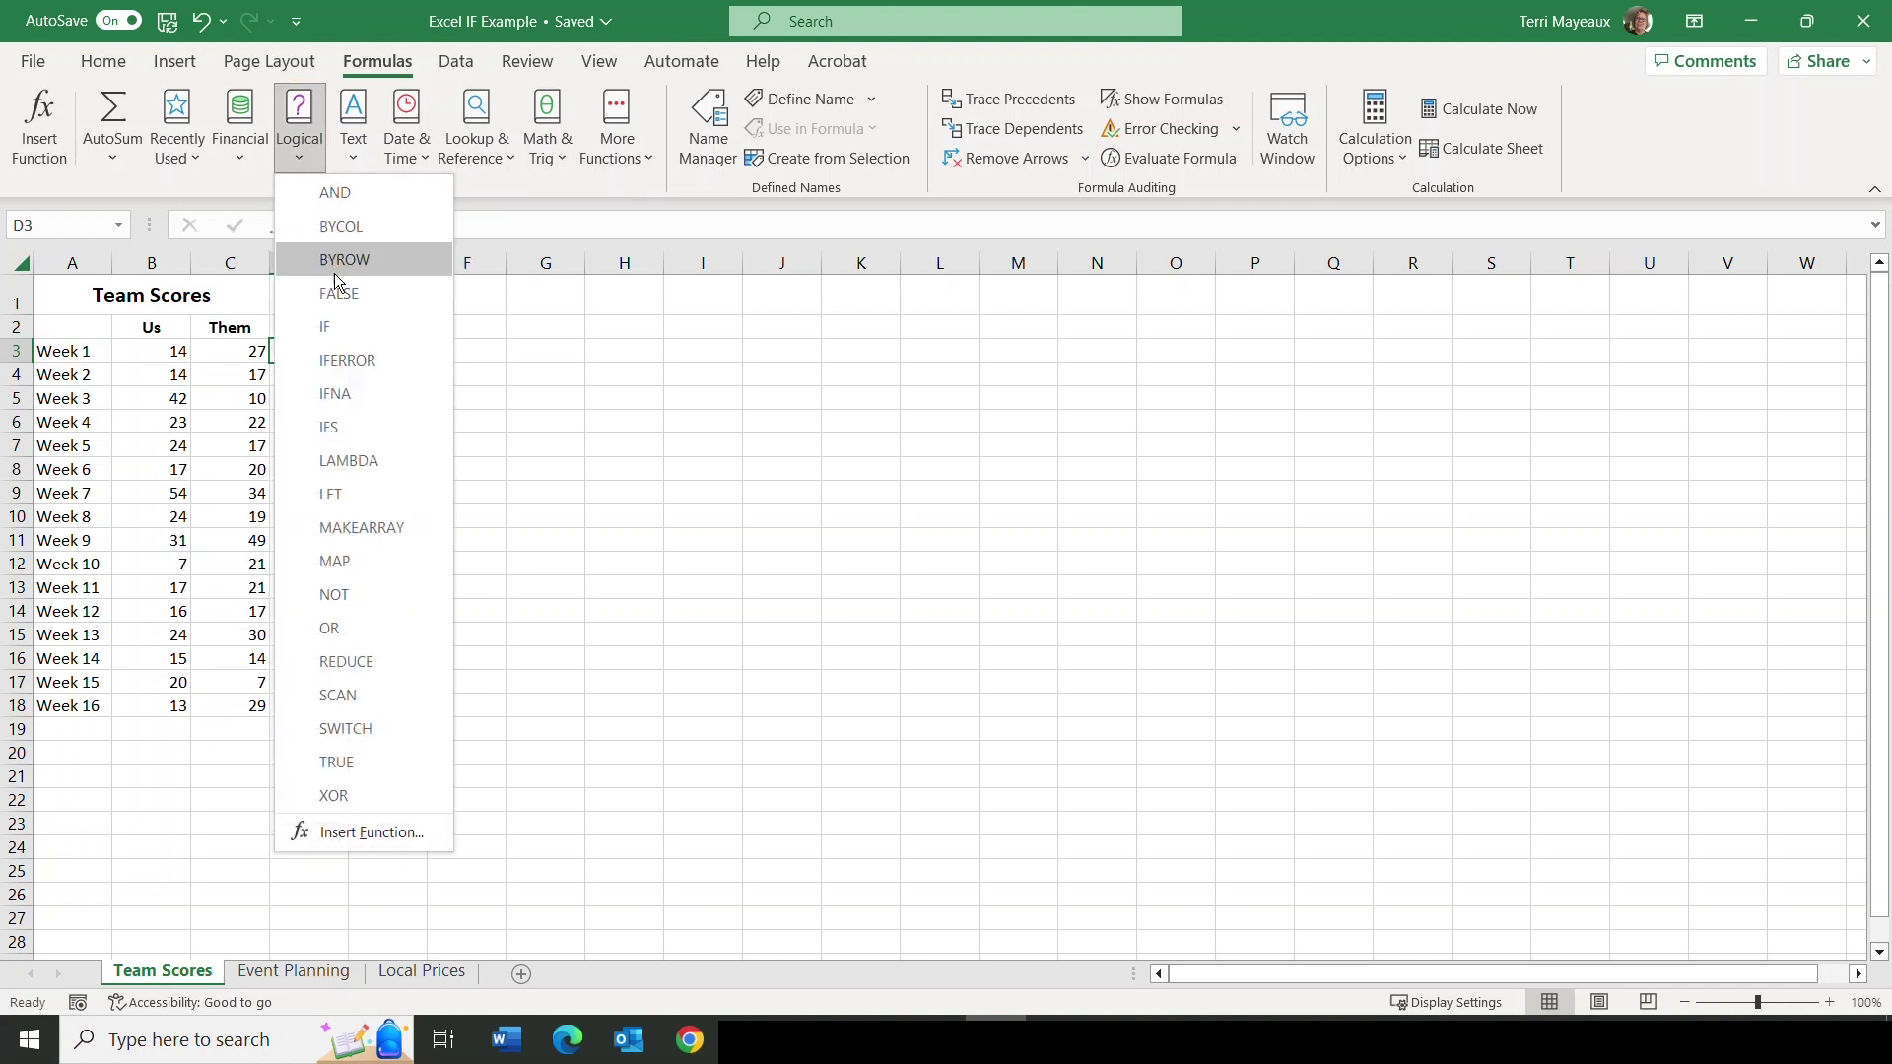
pyautogui.click(336, 327)
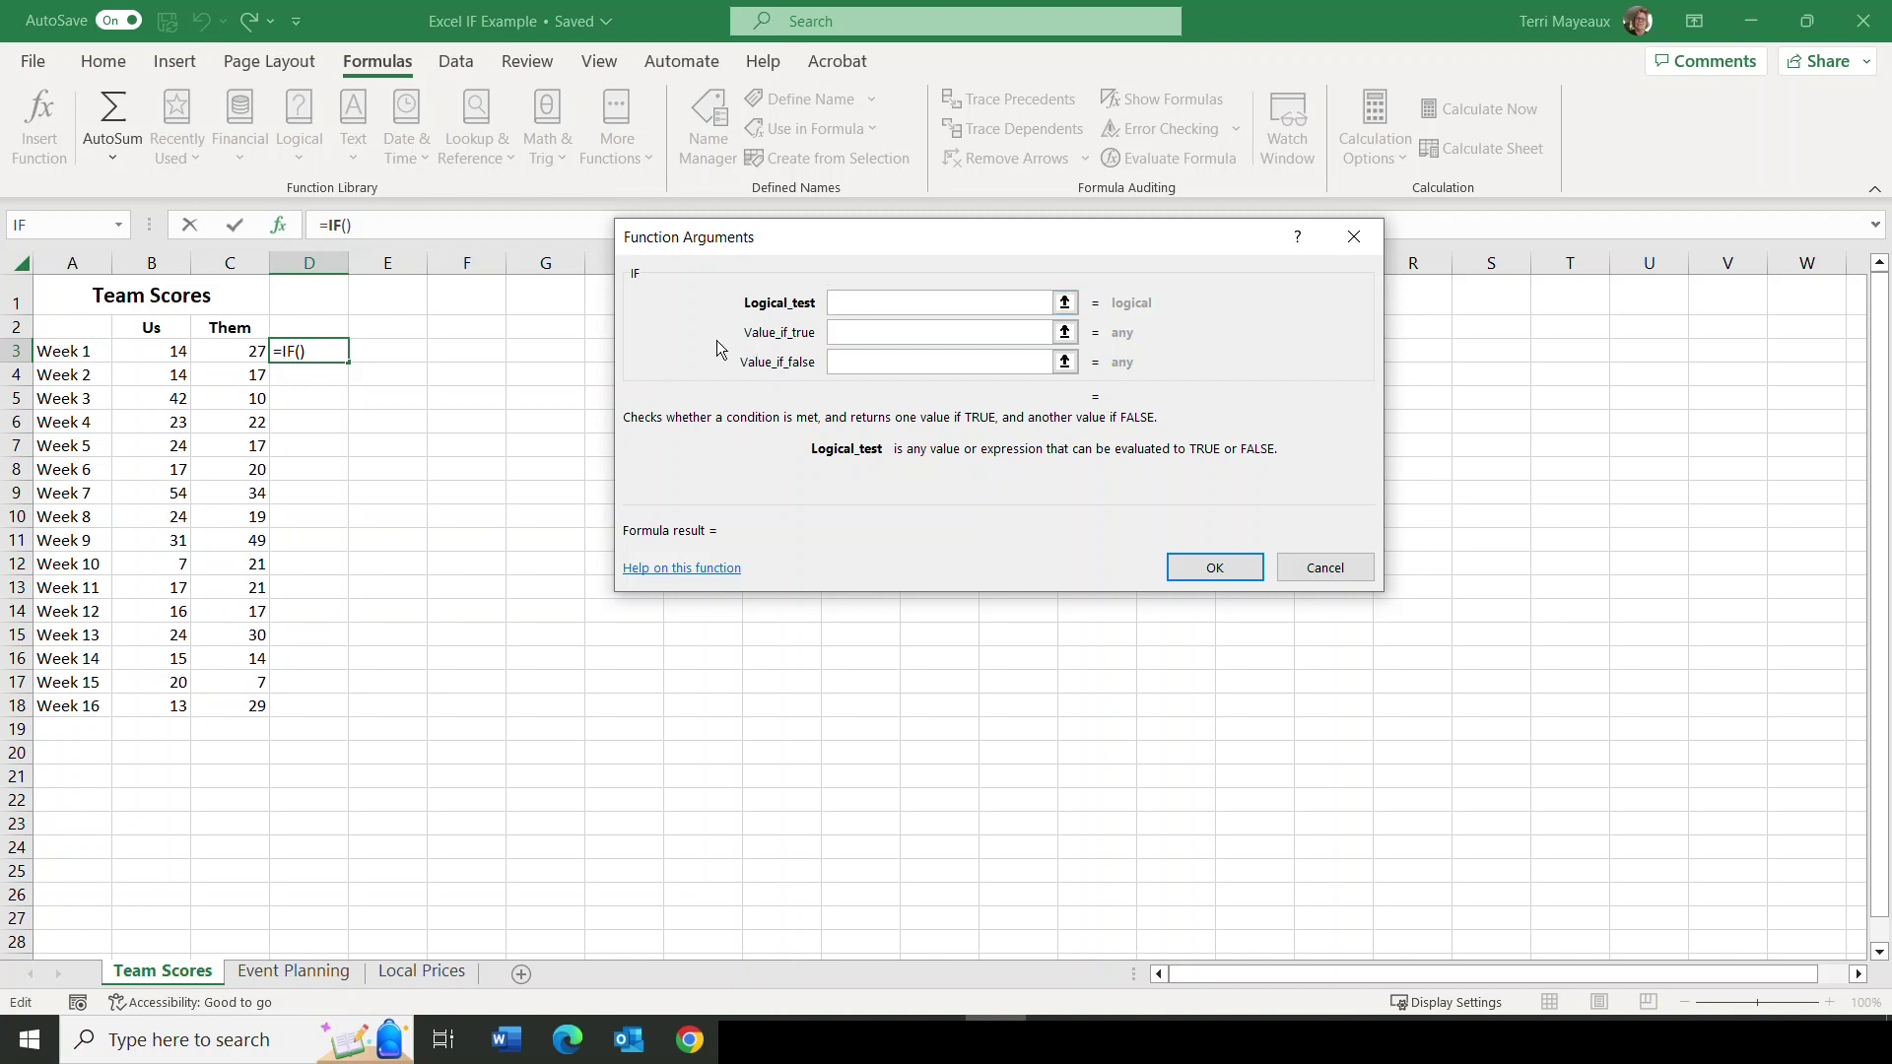
pyautogui.click(151, 352)
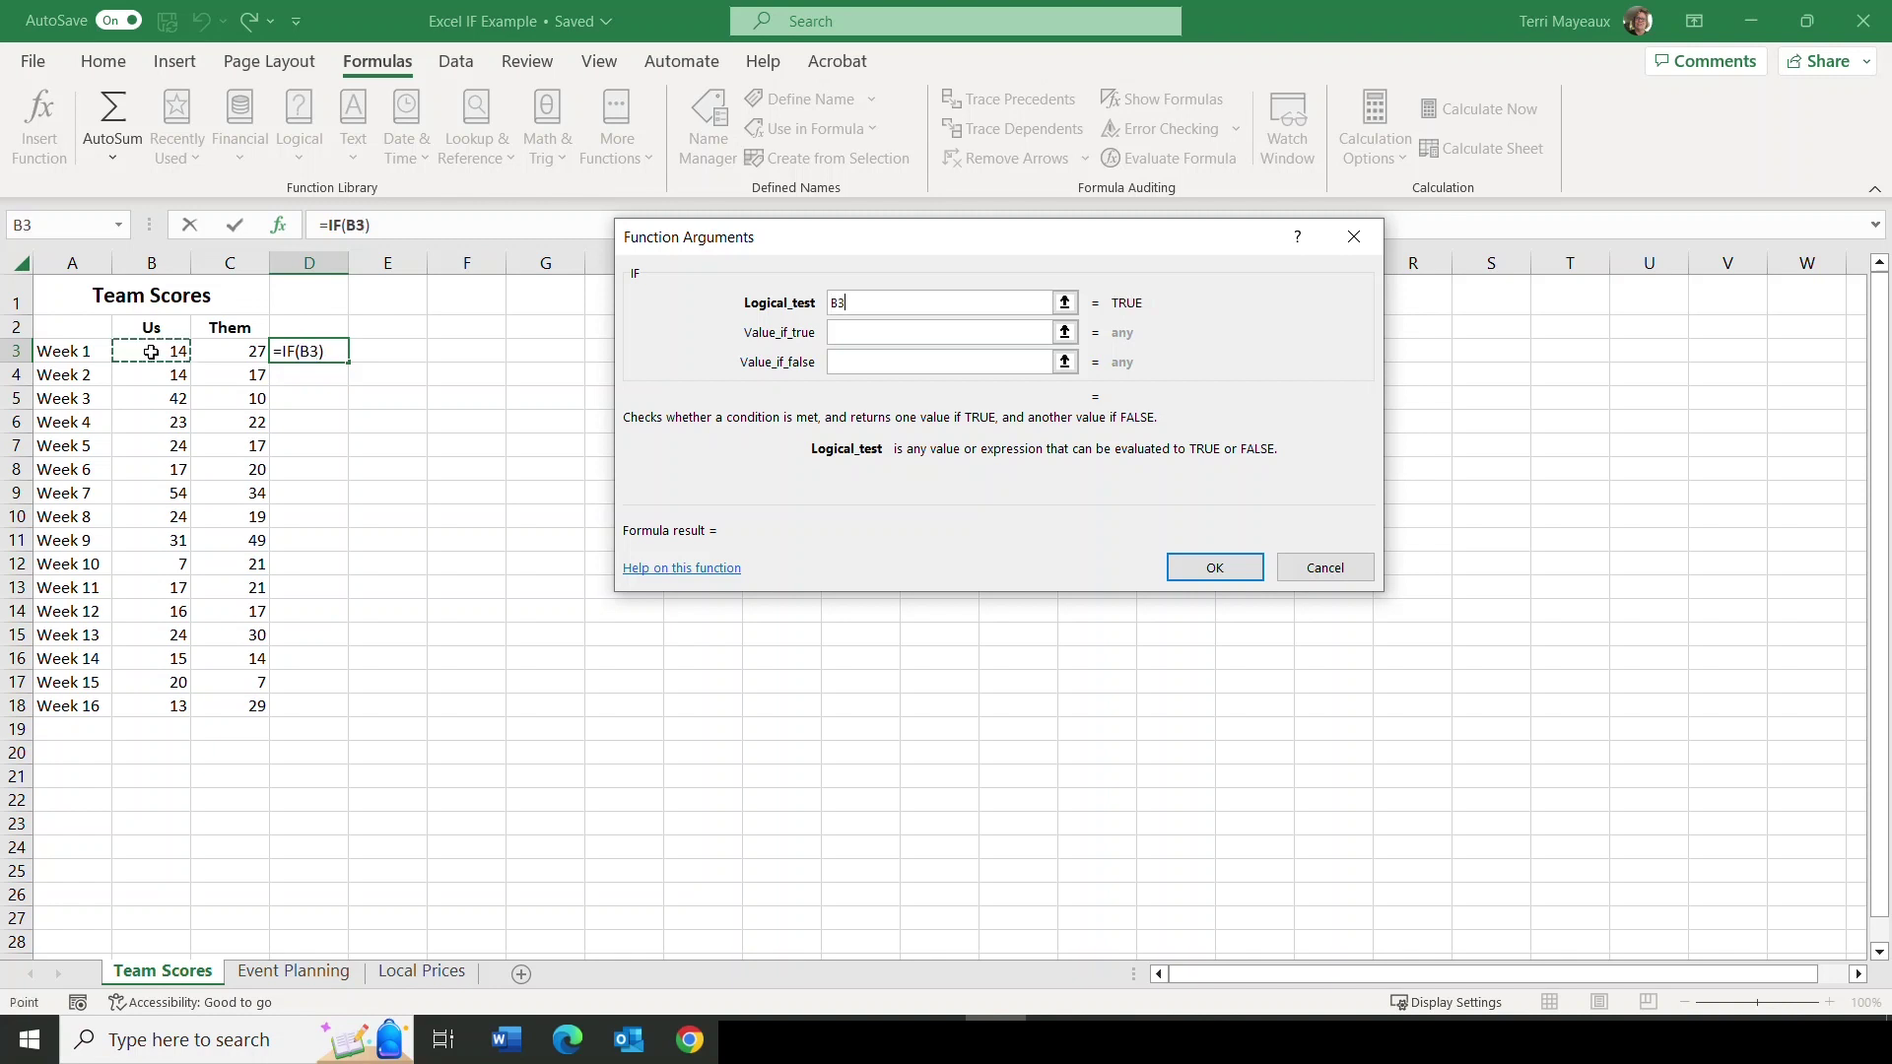
pyautogui.write('>')
pyautogui.click(230, 352)
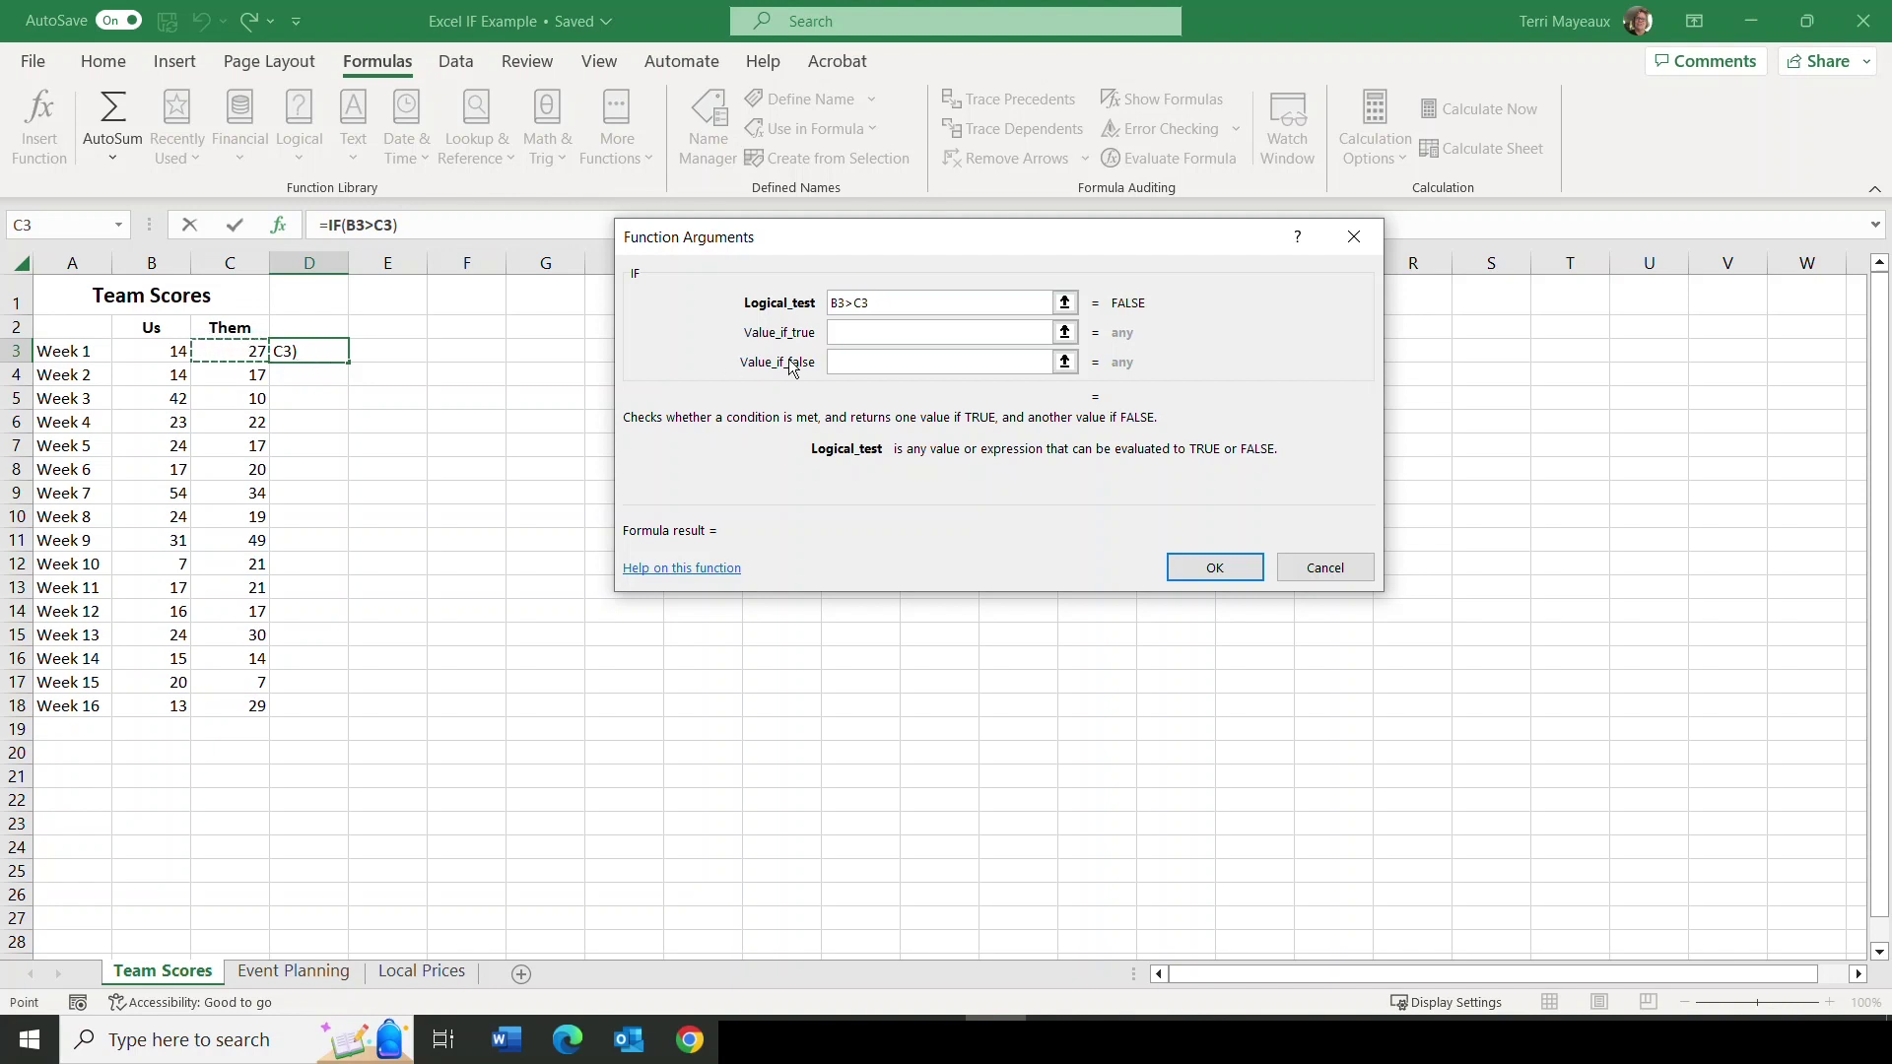
# Have the IF function return "Win!" when true and " " when false, and copy the formula from D3 down to D18.
pyautogui.click(852, 334)
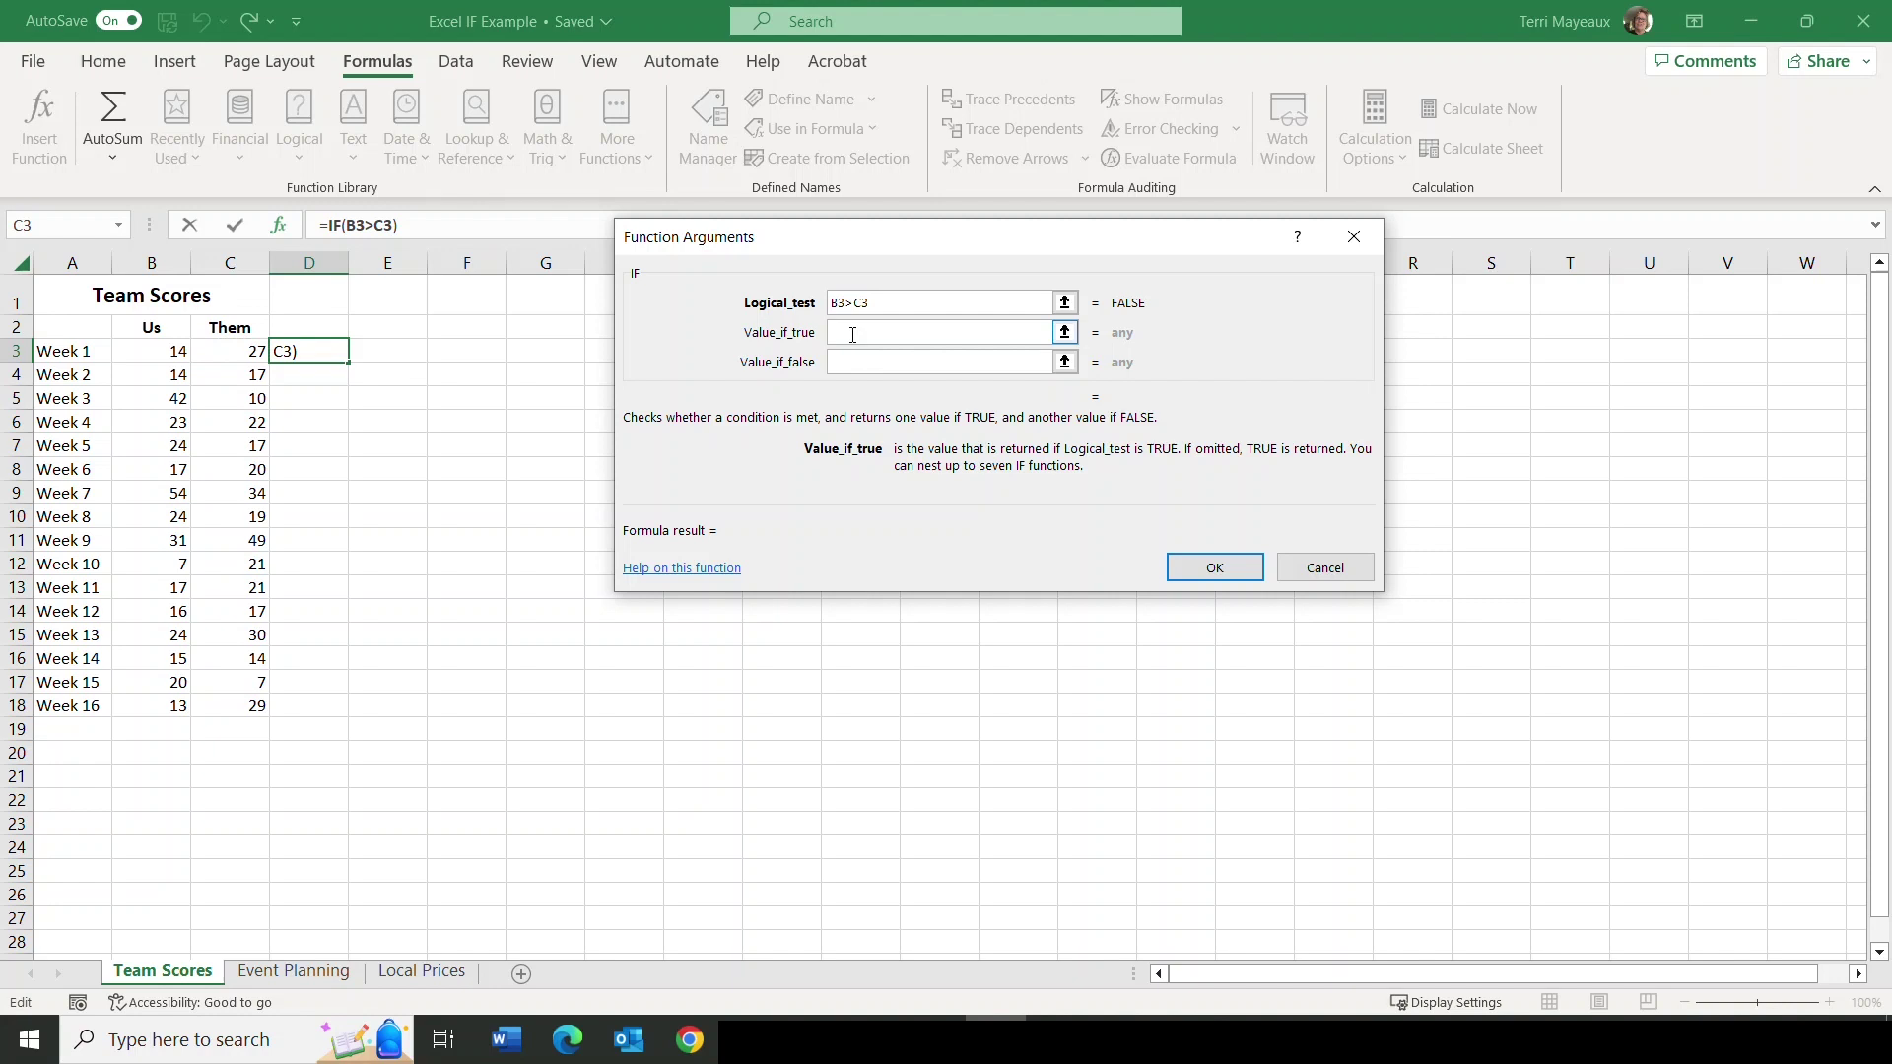
pyautogui.write('"Win!')
pyautogui.click(856, 314)
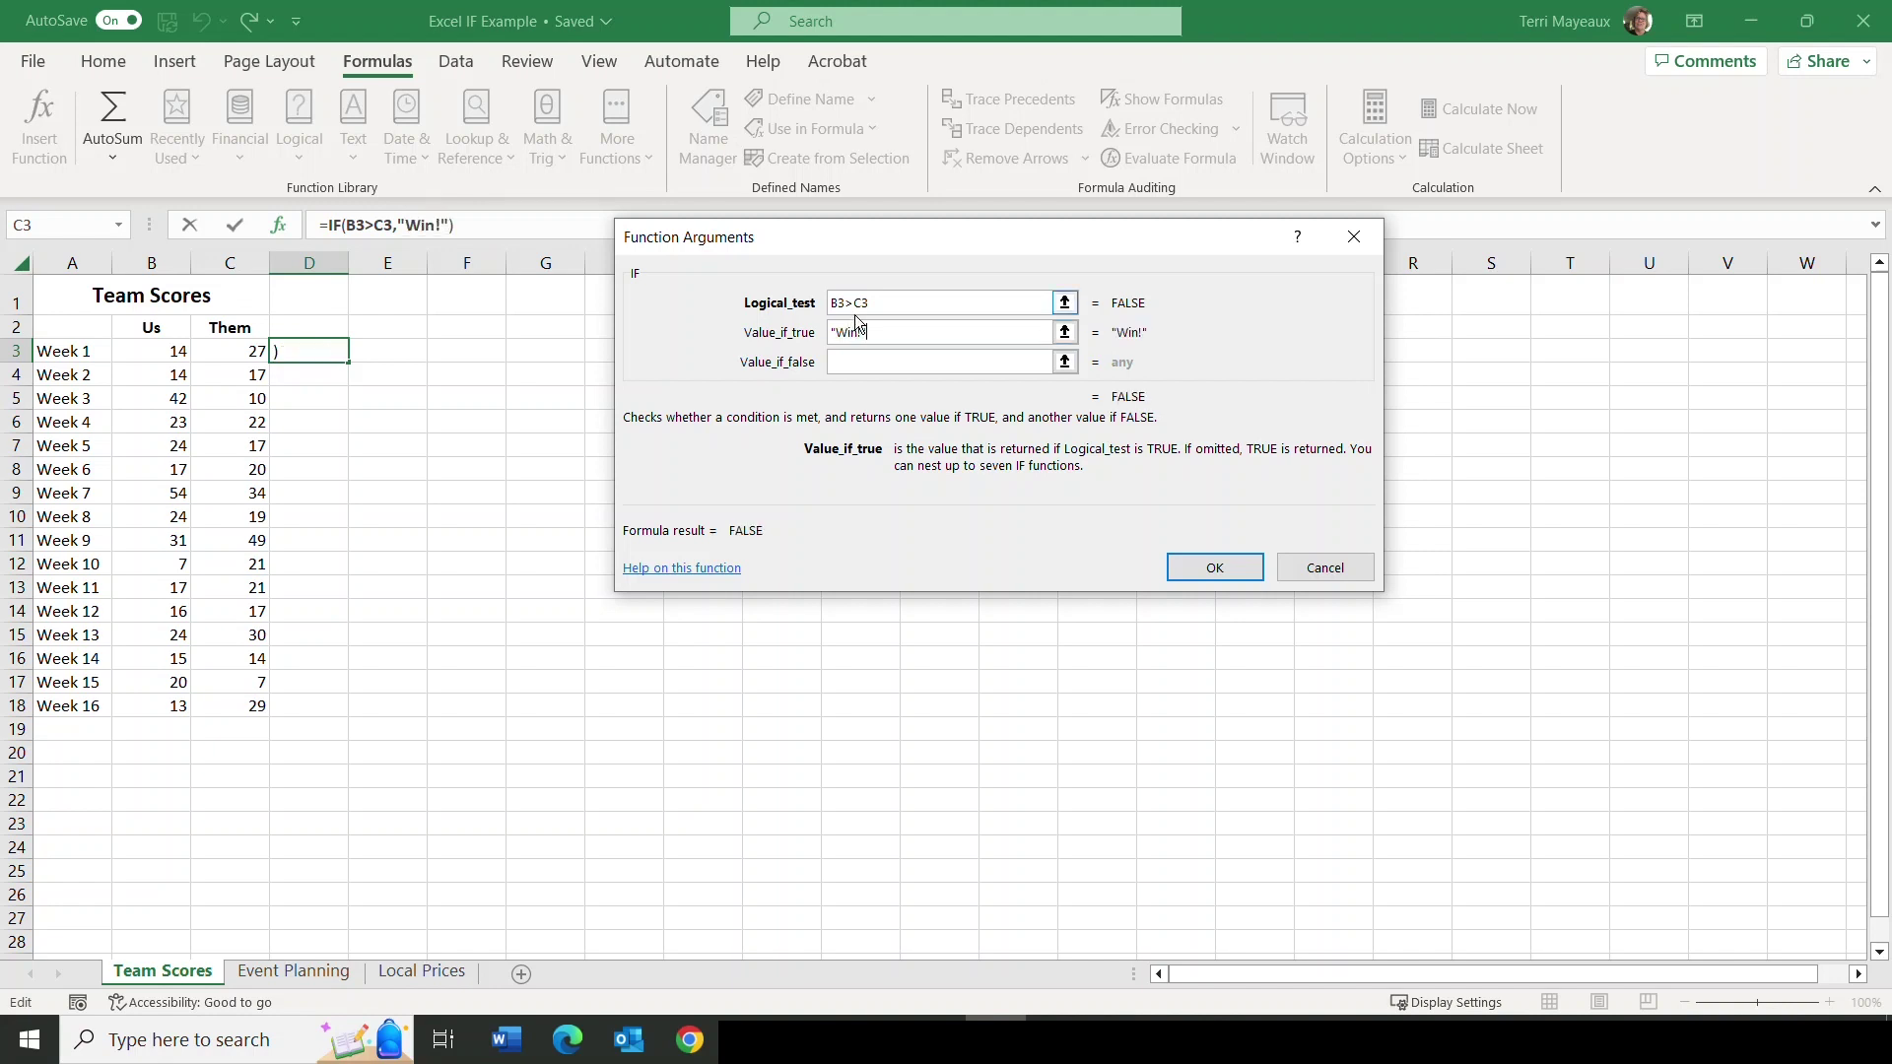
pyautogui.click(863, 331)
pyautogui.click(867, 361)
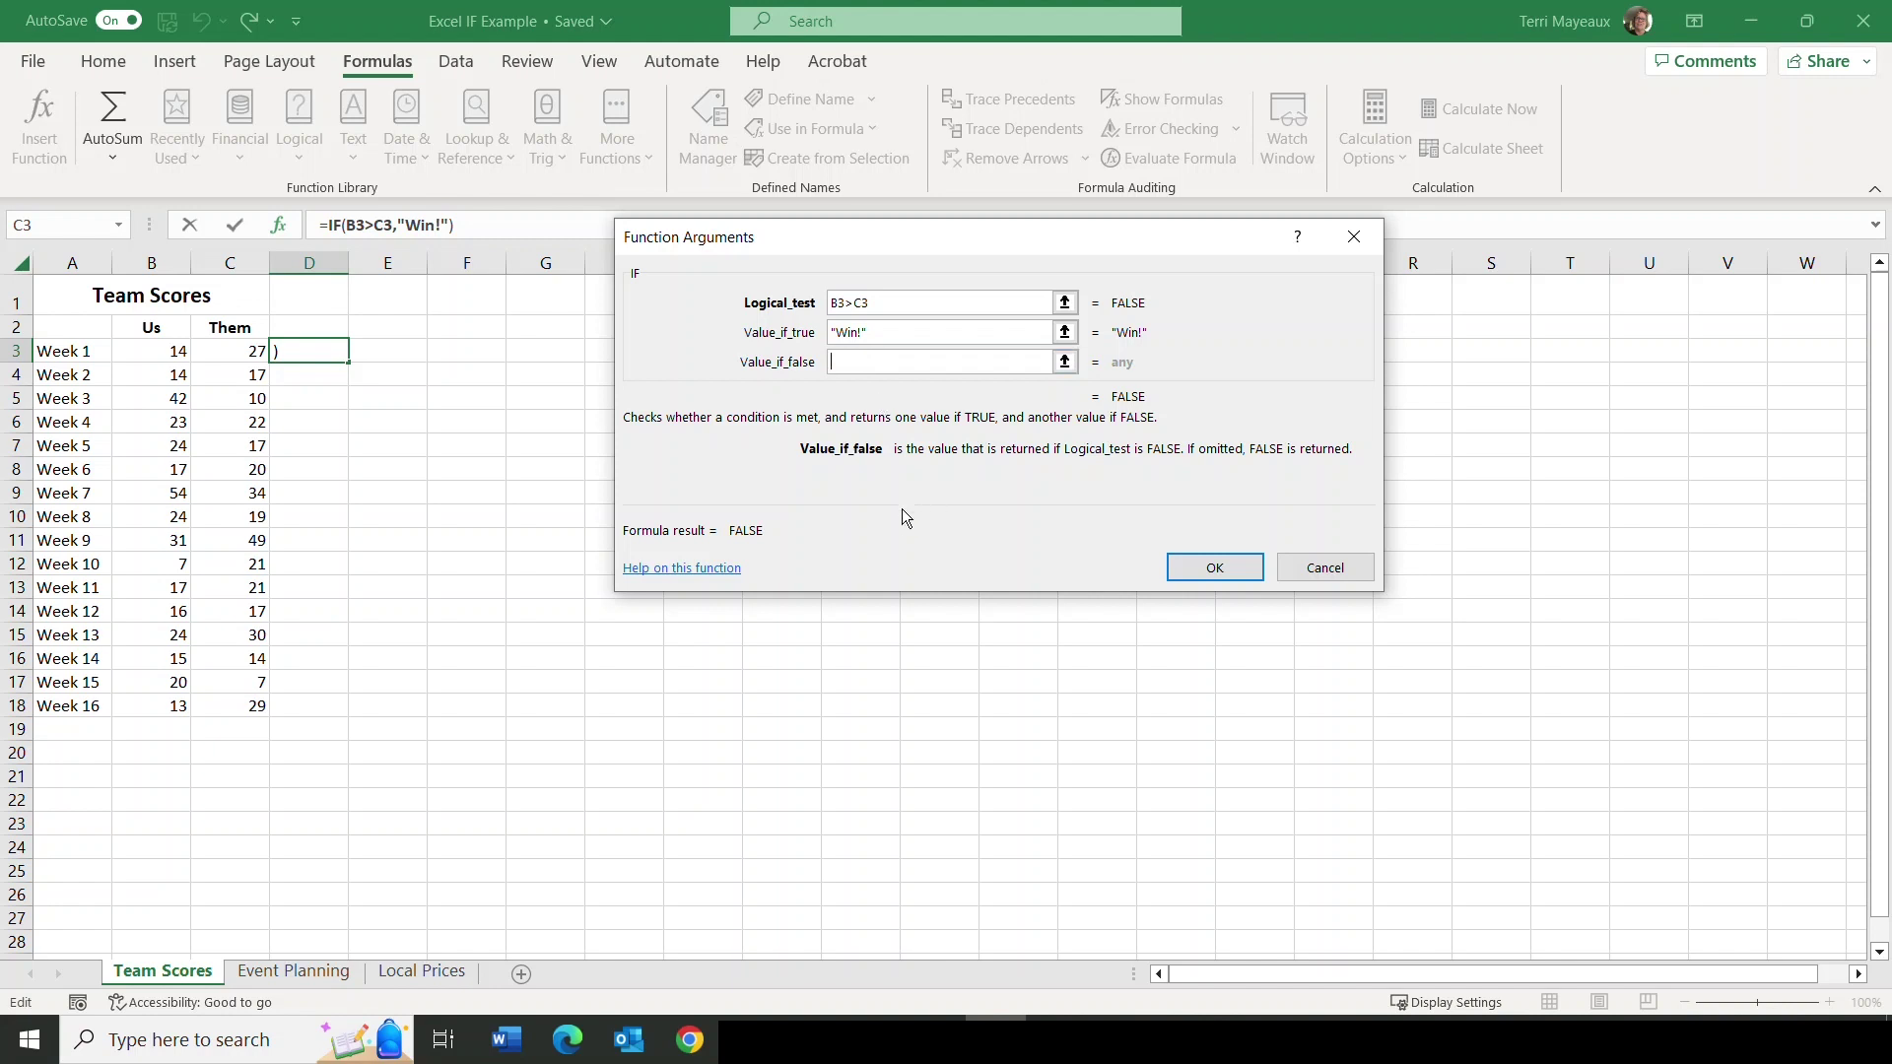
pyautogui.write('" "')
pyautogui.click(1213, 558)
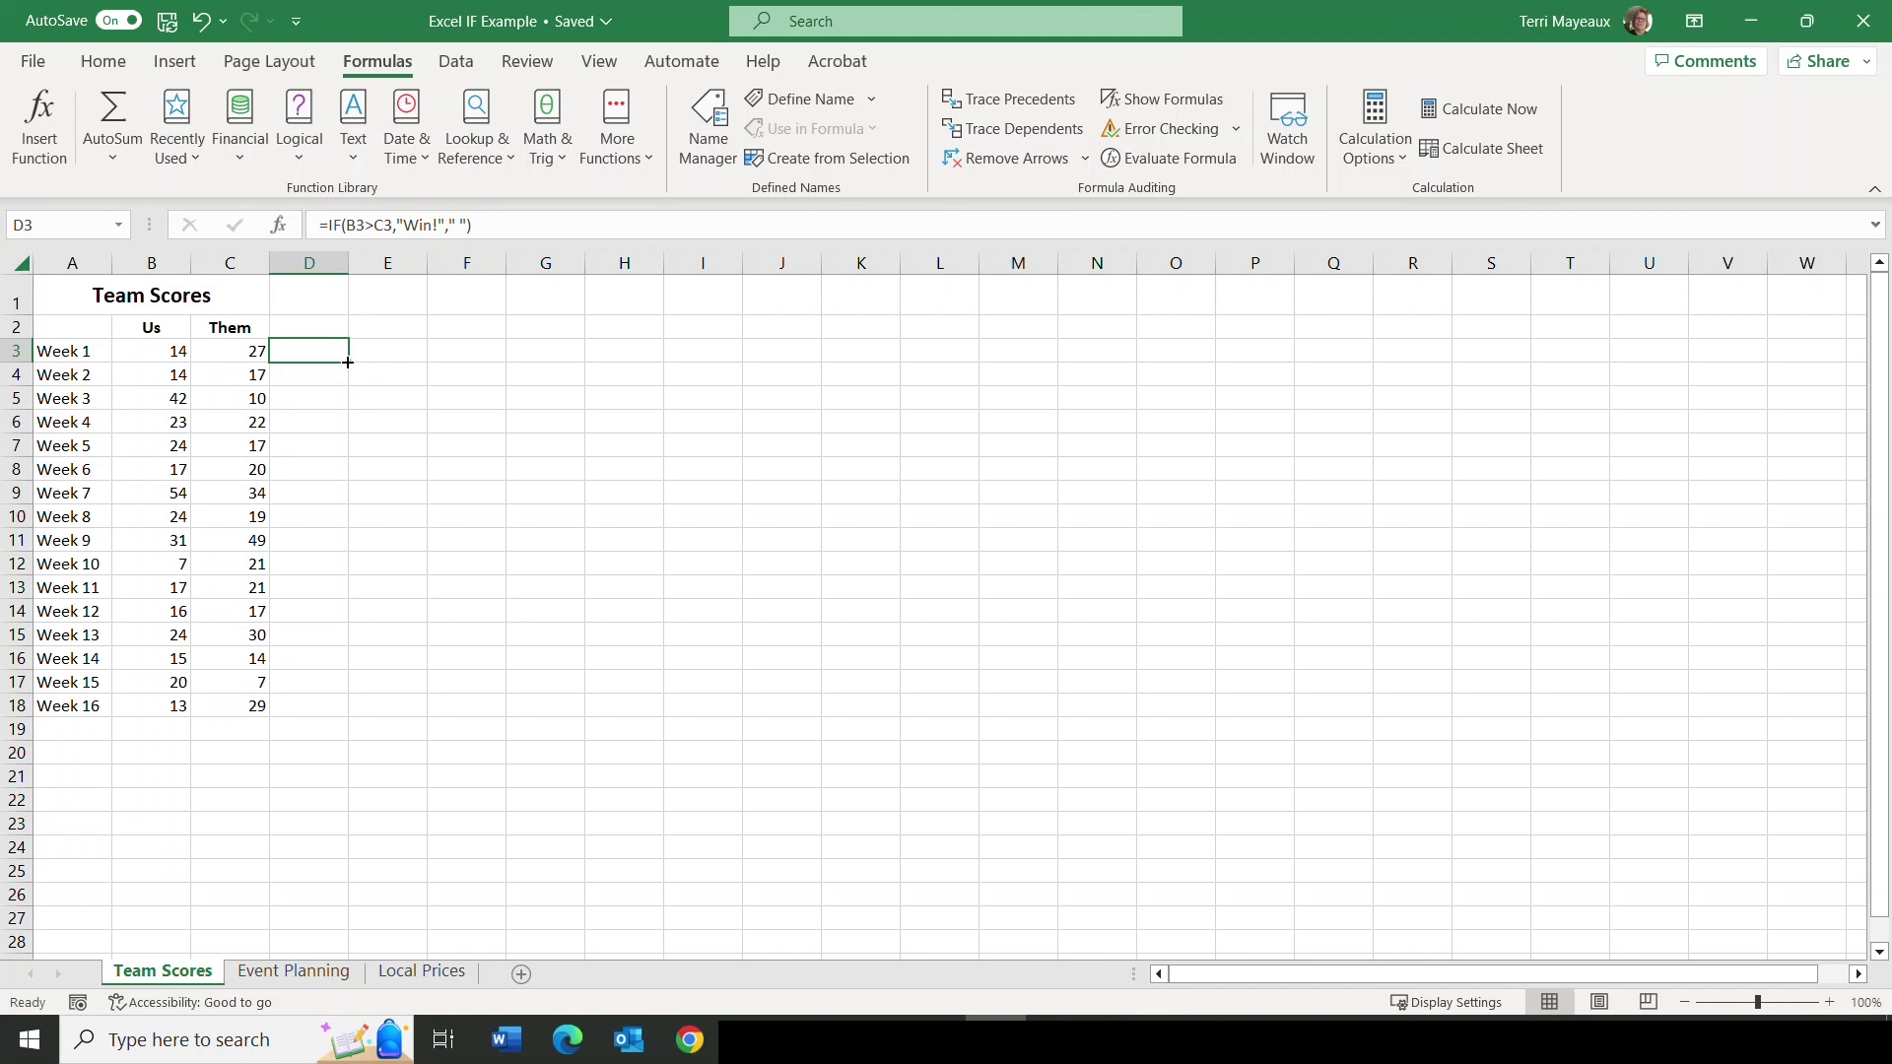
pyautogui.moveTo(348, 363); pyautogui.dragTo(346, 714)
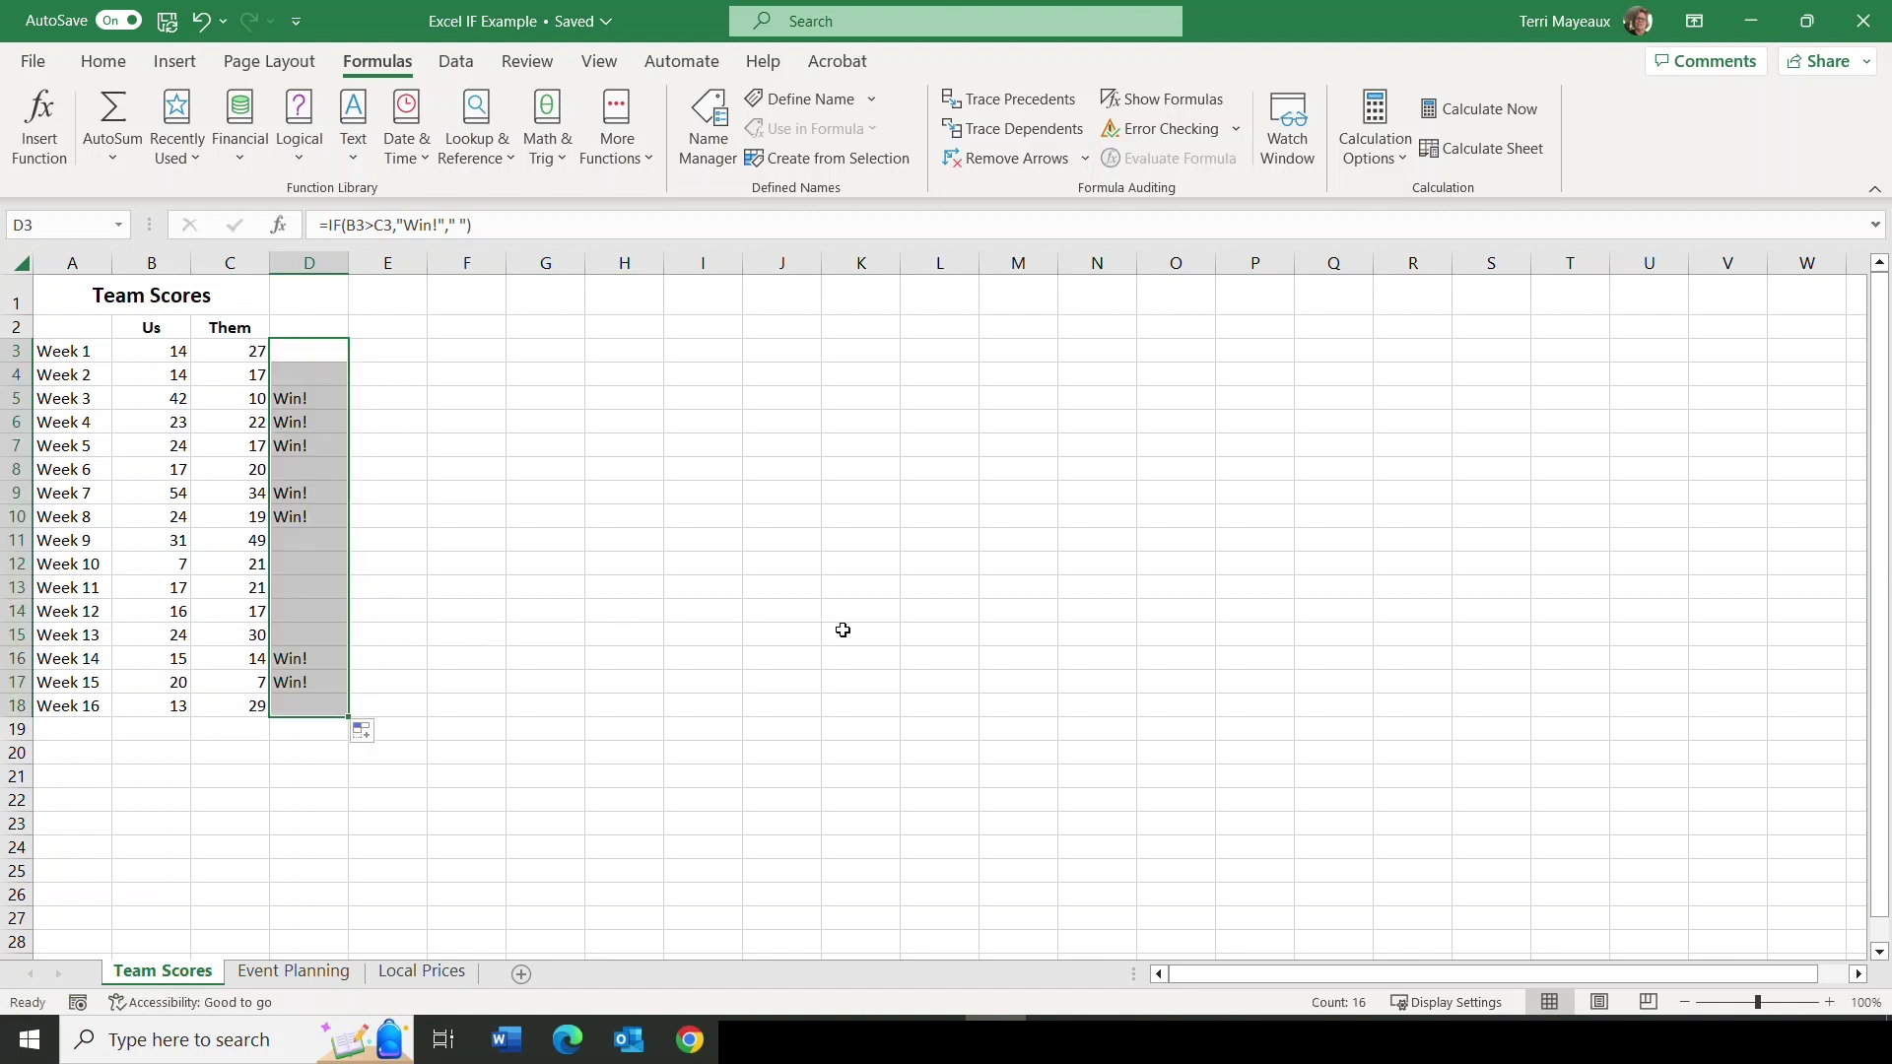
# Start an IF function in cell E3 with the logical test (B3-C3)>10.
pyautogui.click(372, 355)
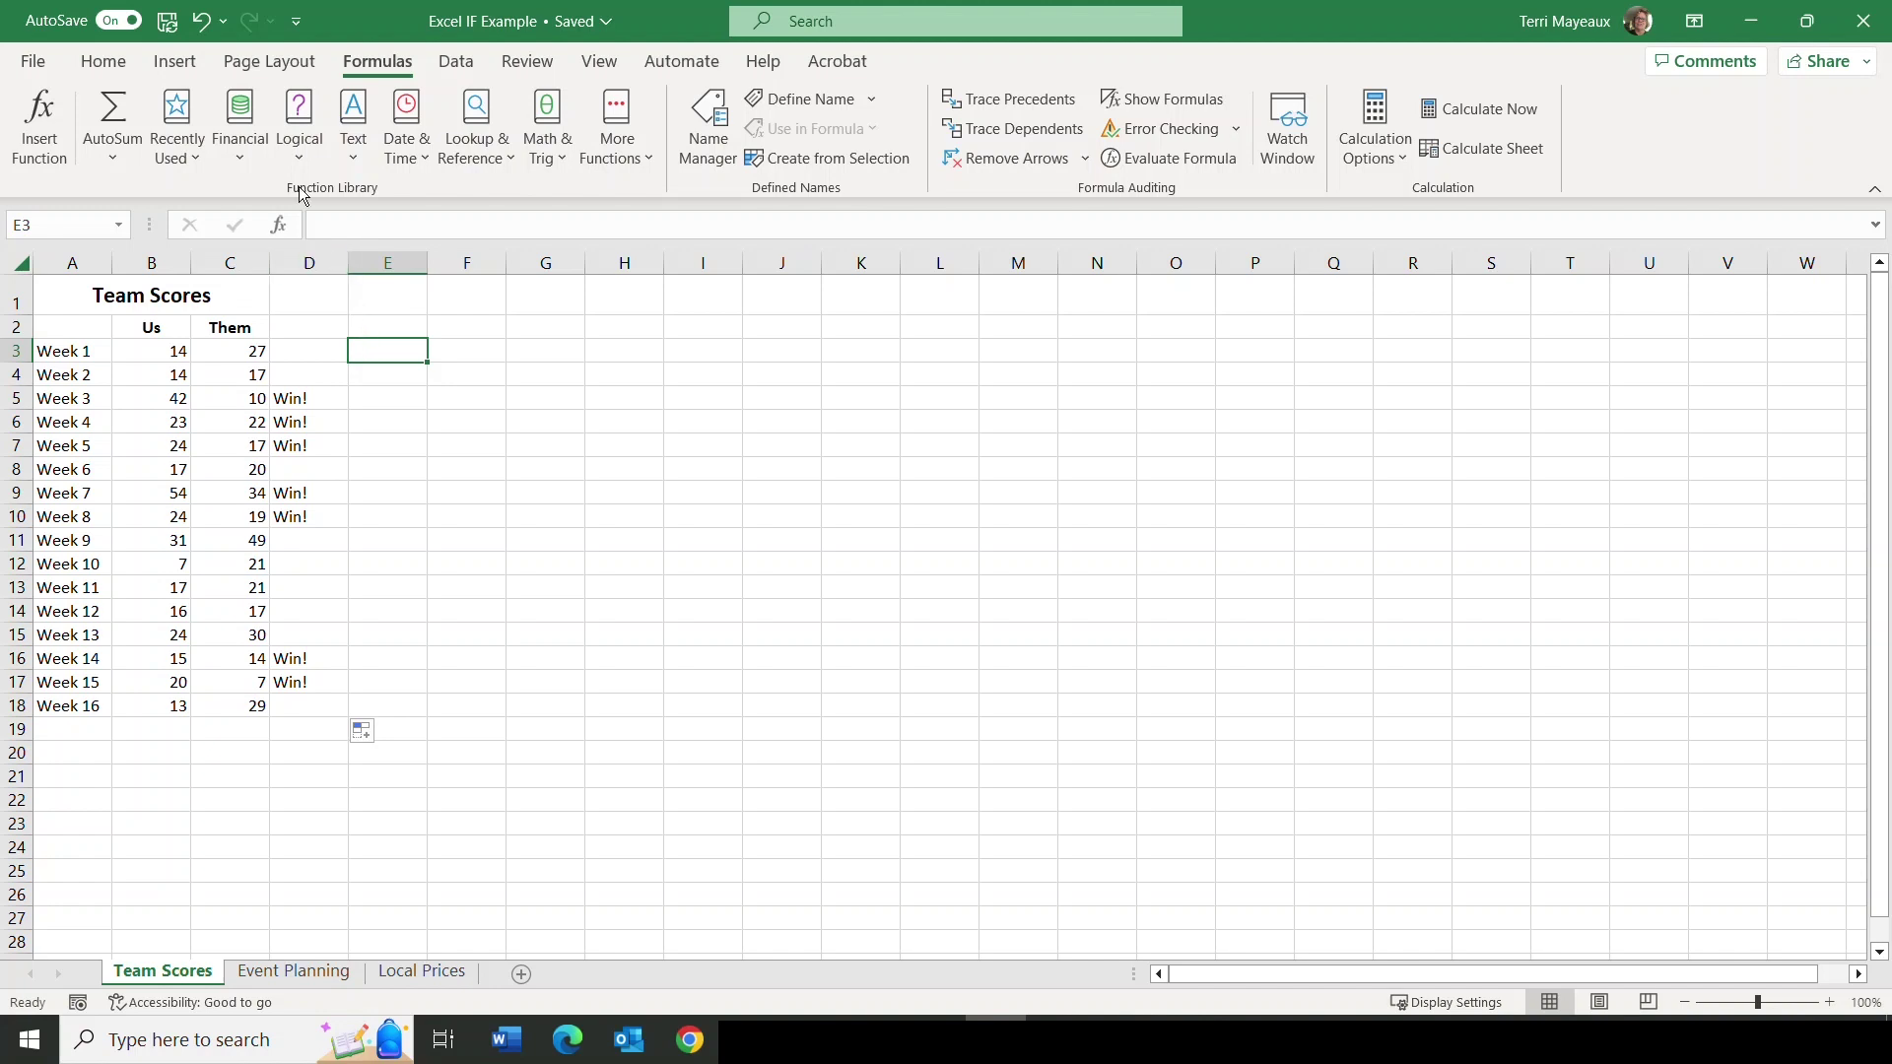
pyautogui.click(304, 147)
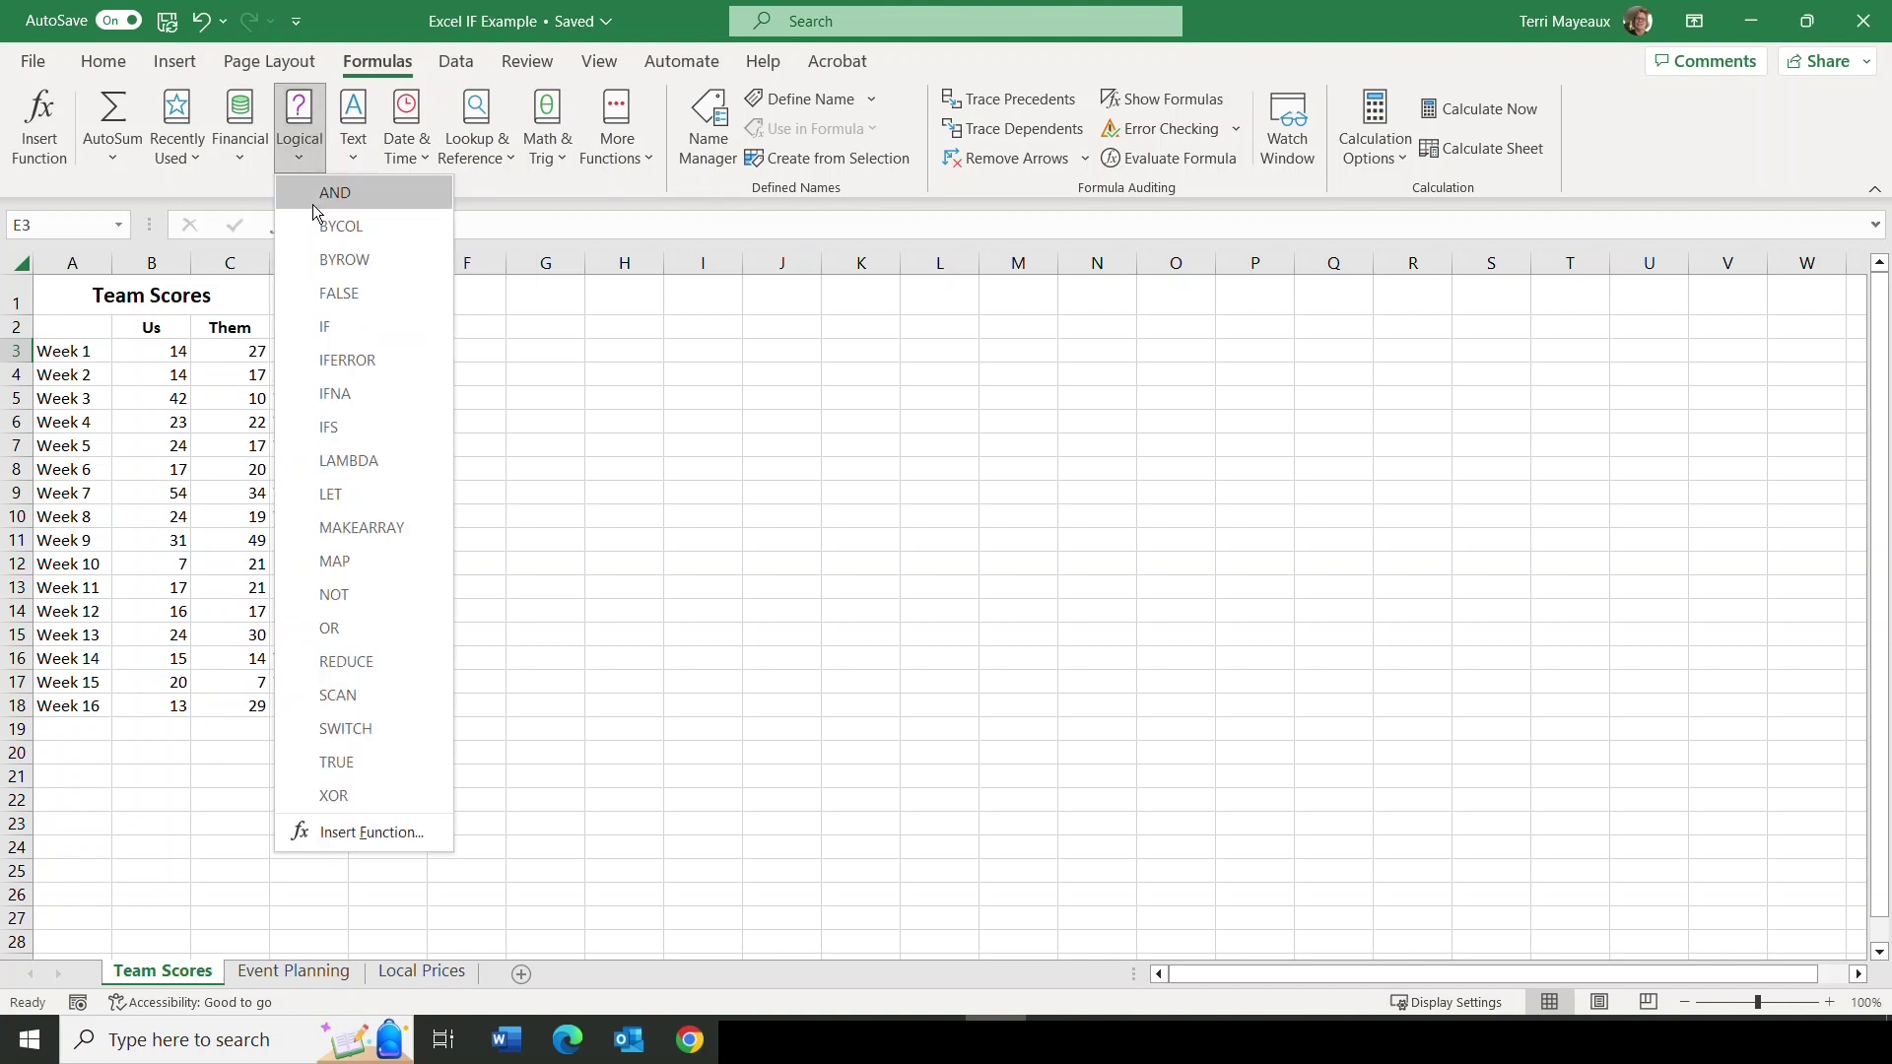
pyautogui.click(346, 334)
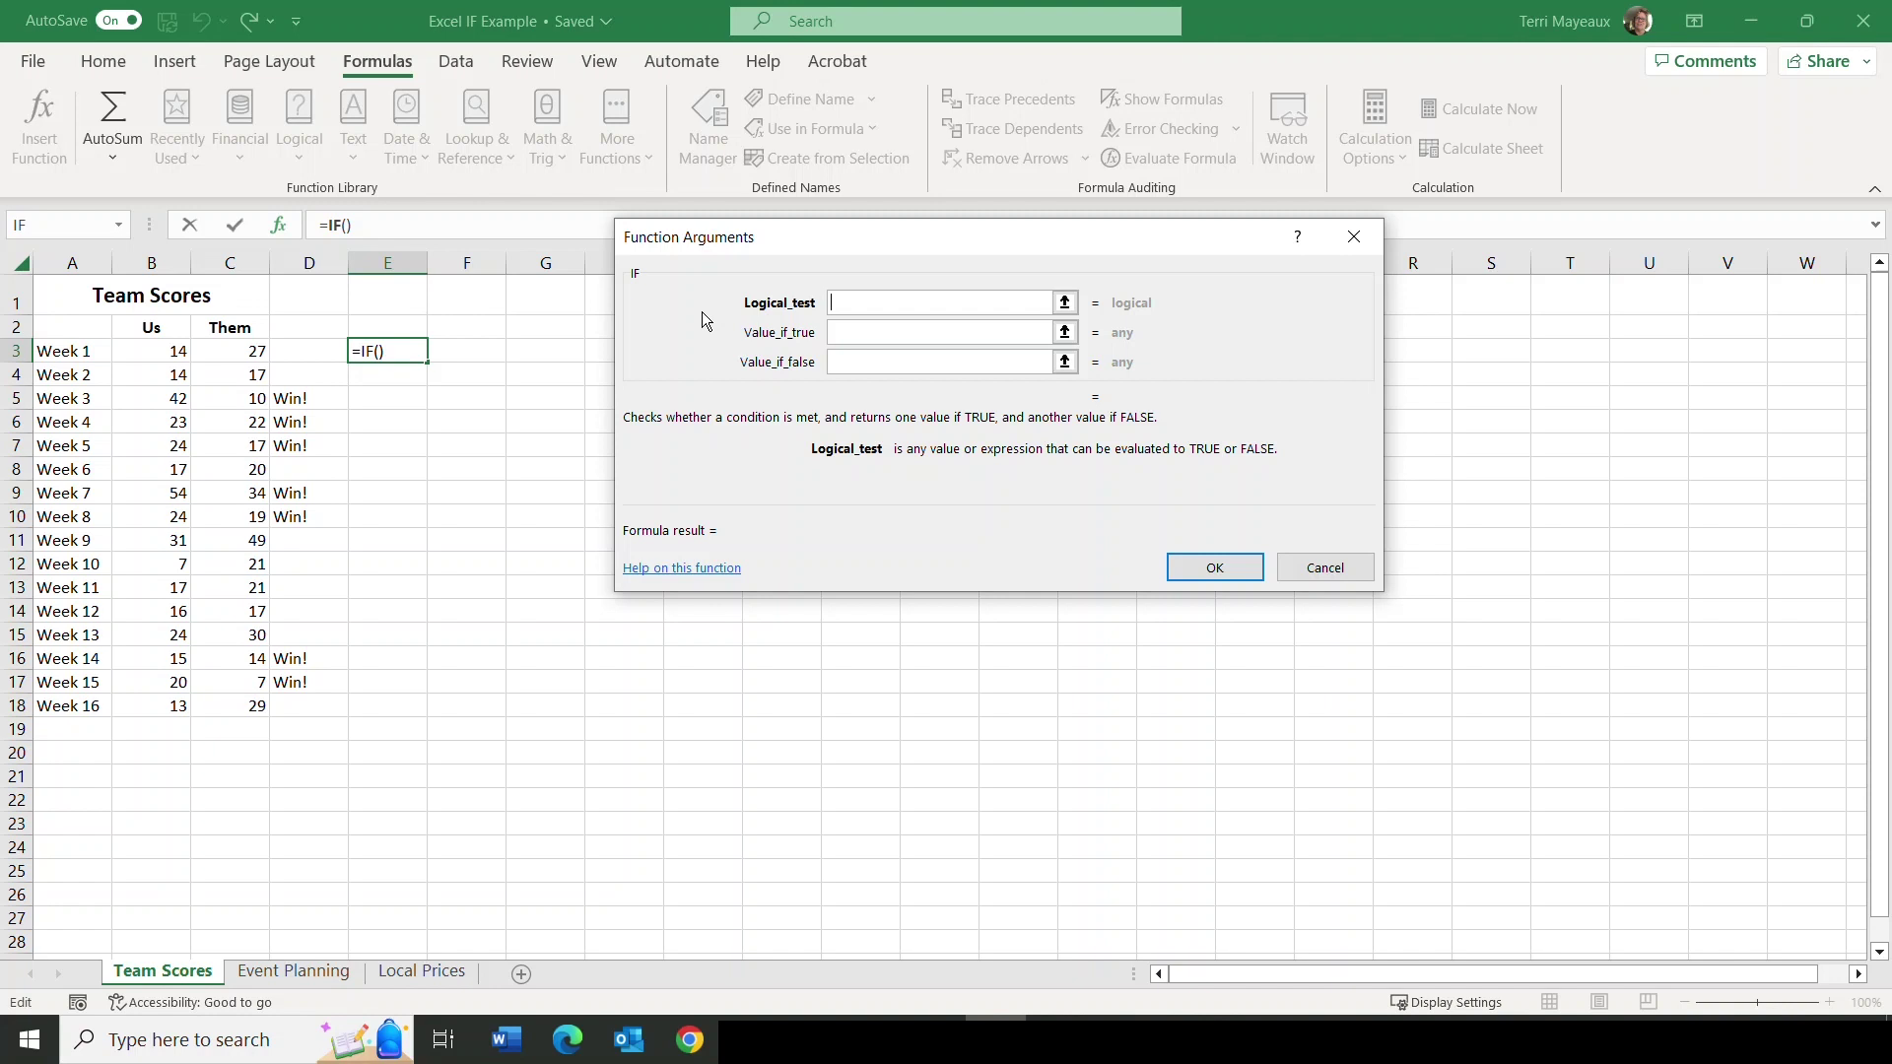
pyautogui.click(155, 348)
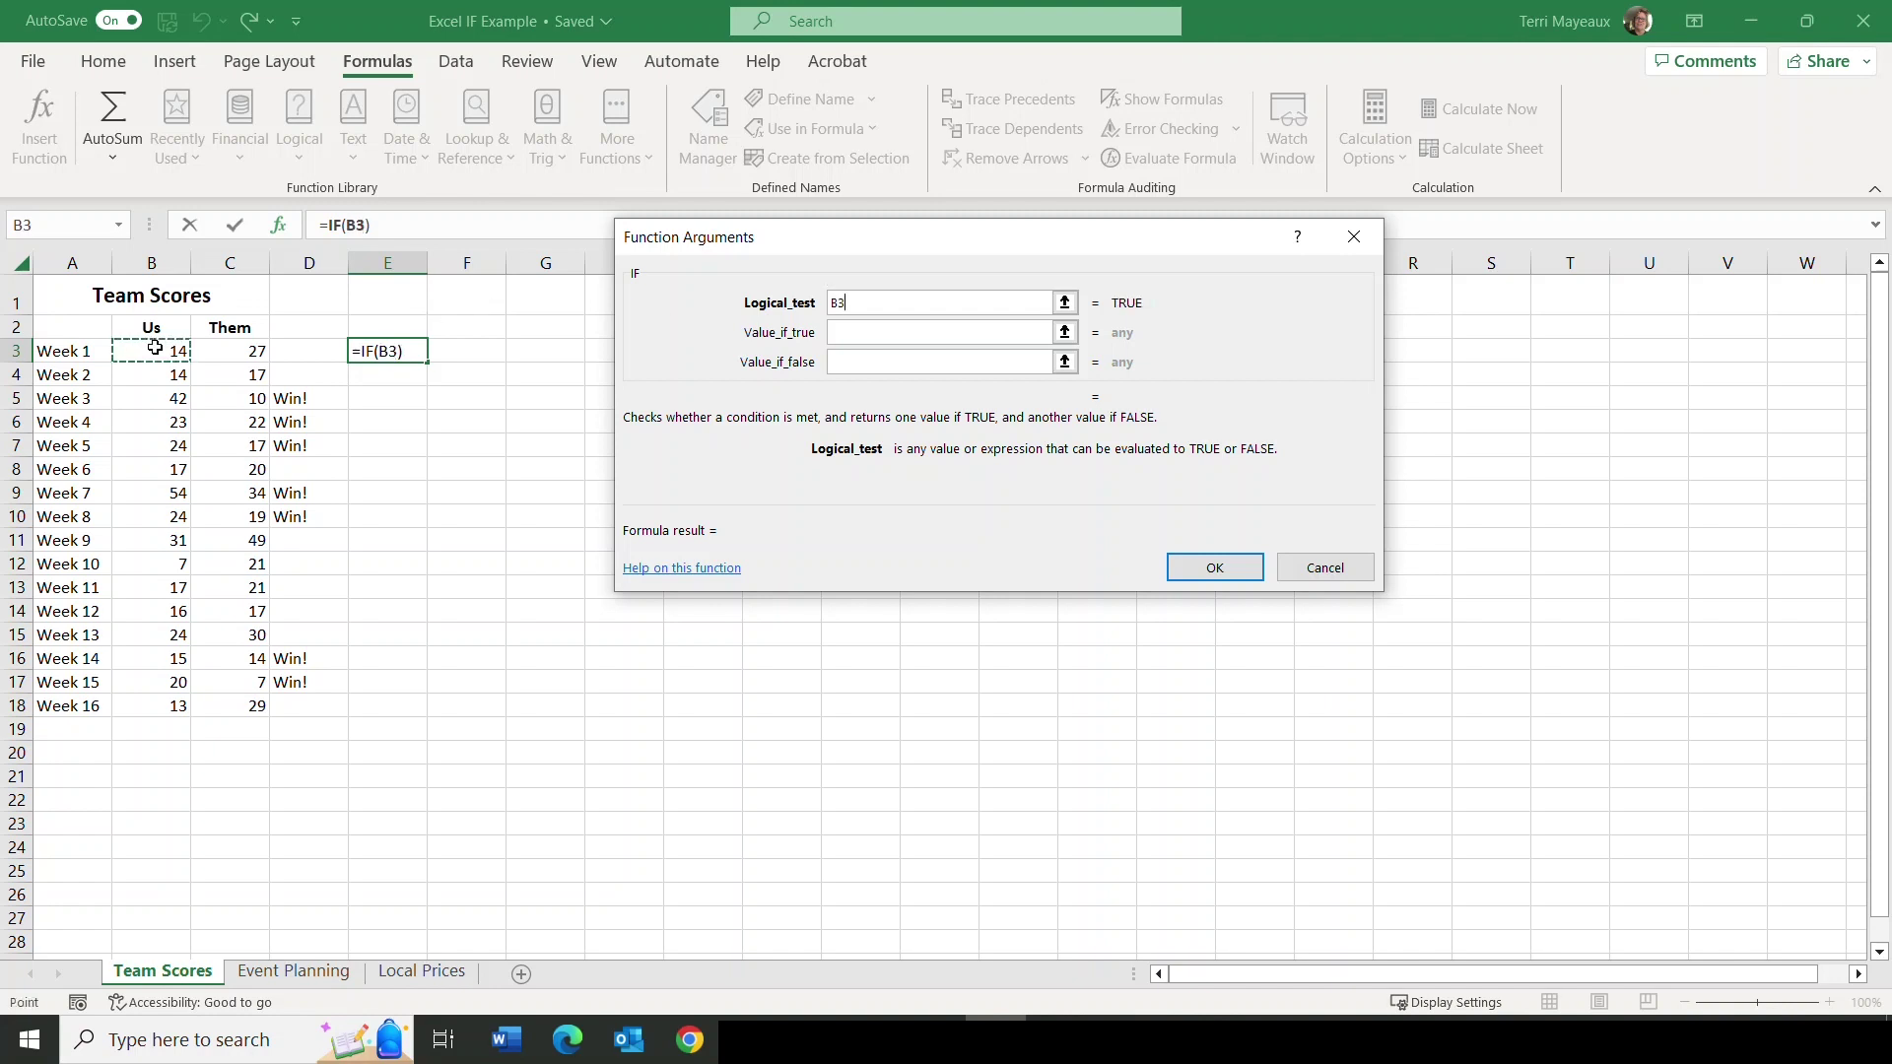
pyautogui.write('-')
pyautogui.click(225, 350)
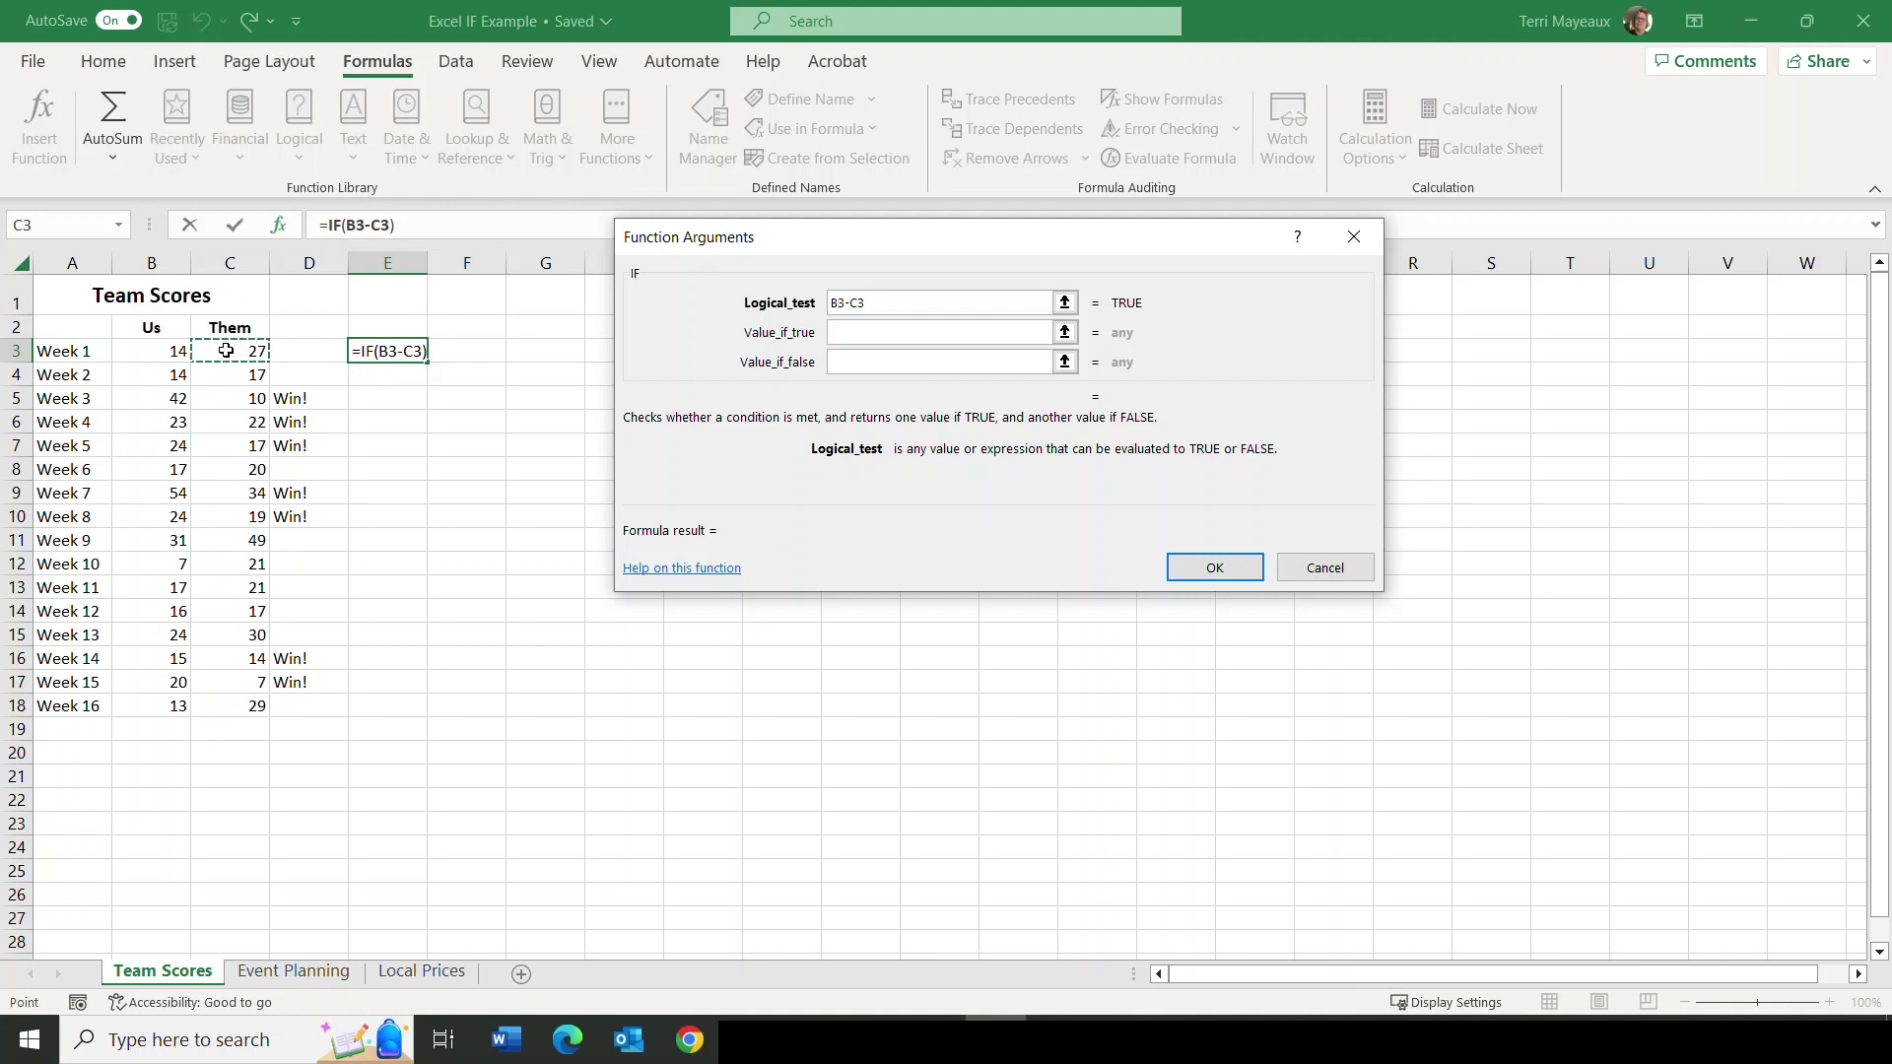
pyautogui.write('>10')
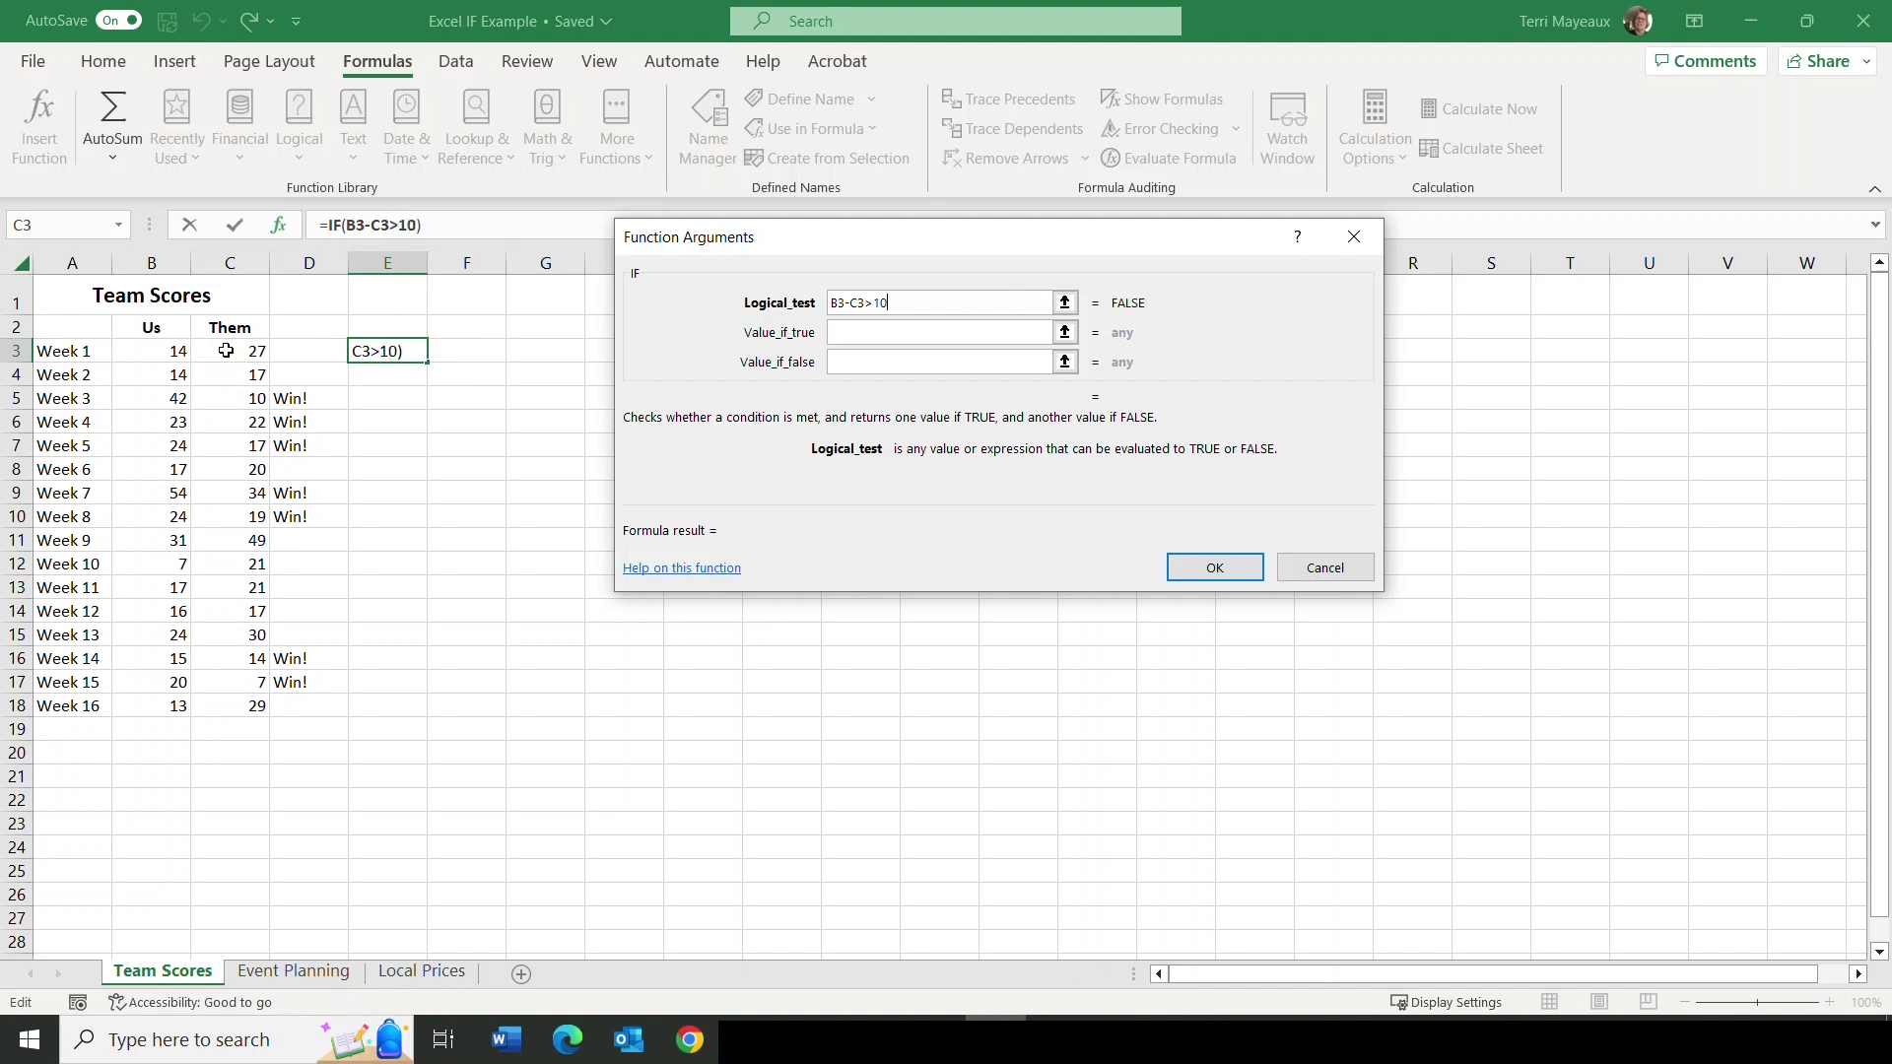
pyautogui.click(833, 303)
pyautogui.write('(')
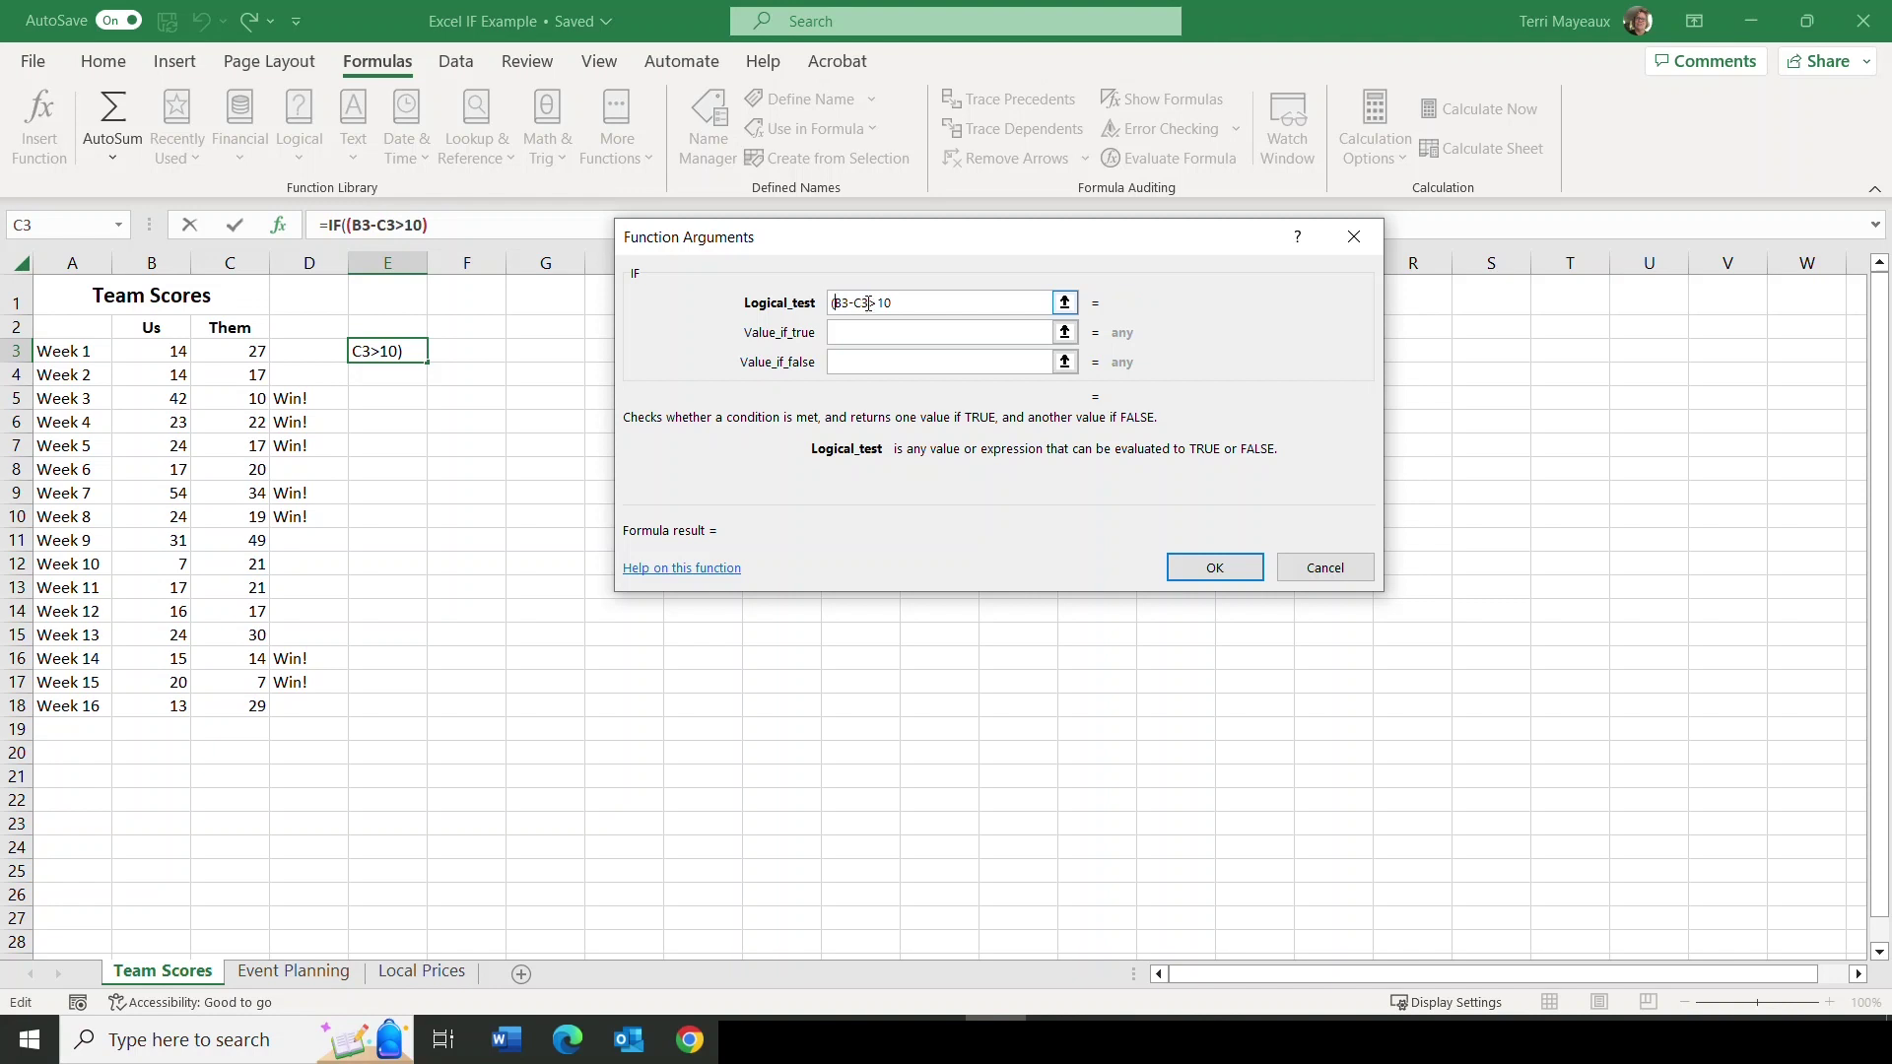
pyautogui.click(869, 302)
pyautogui.write(')')
# Have the E3 IF function return "Amazing!" when true and " " when false.
pyautogui.click(873, 336)
pyautogui.click(872, 335)
pyautogui.write('"Amazing')
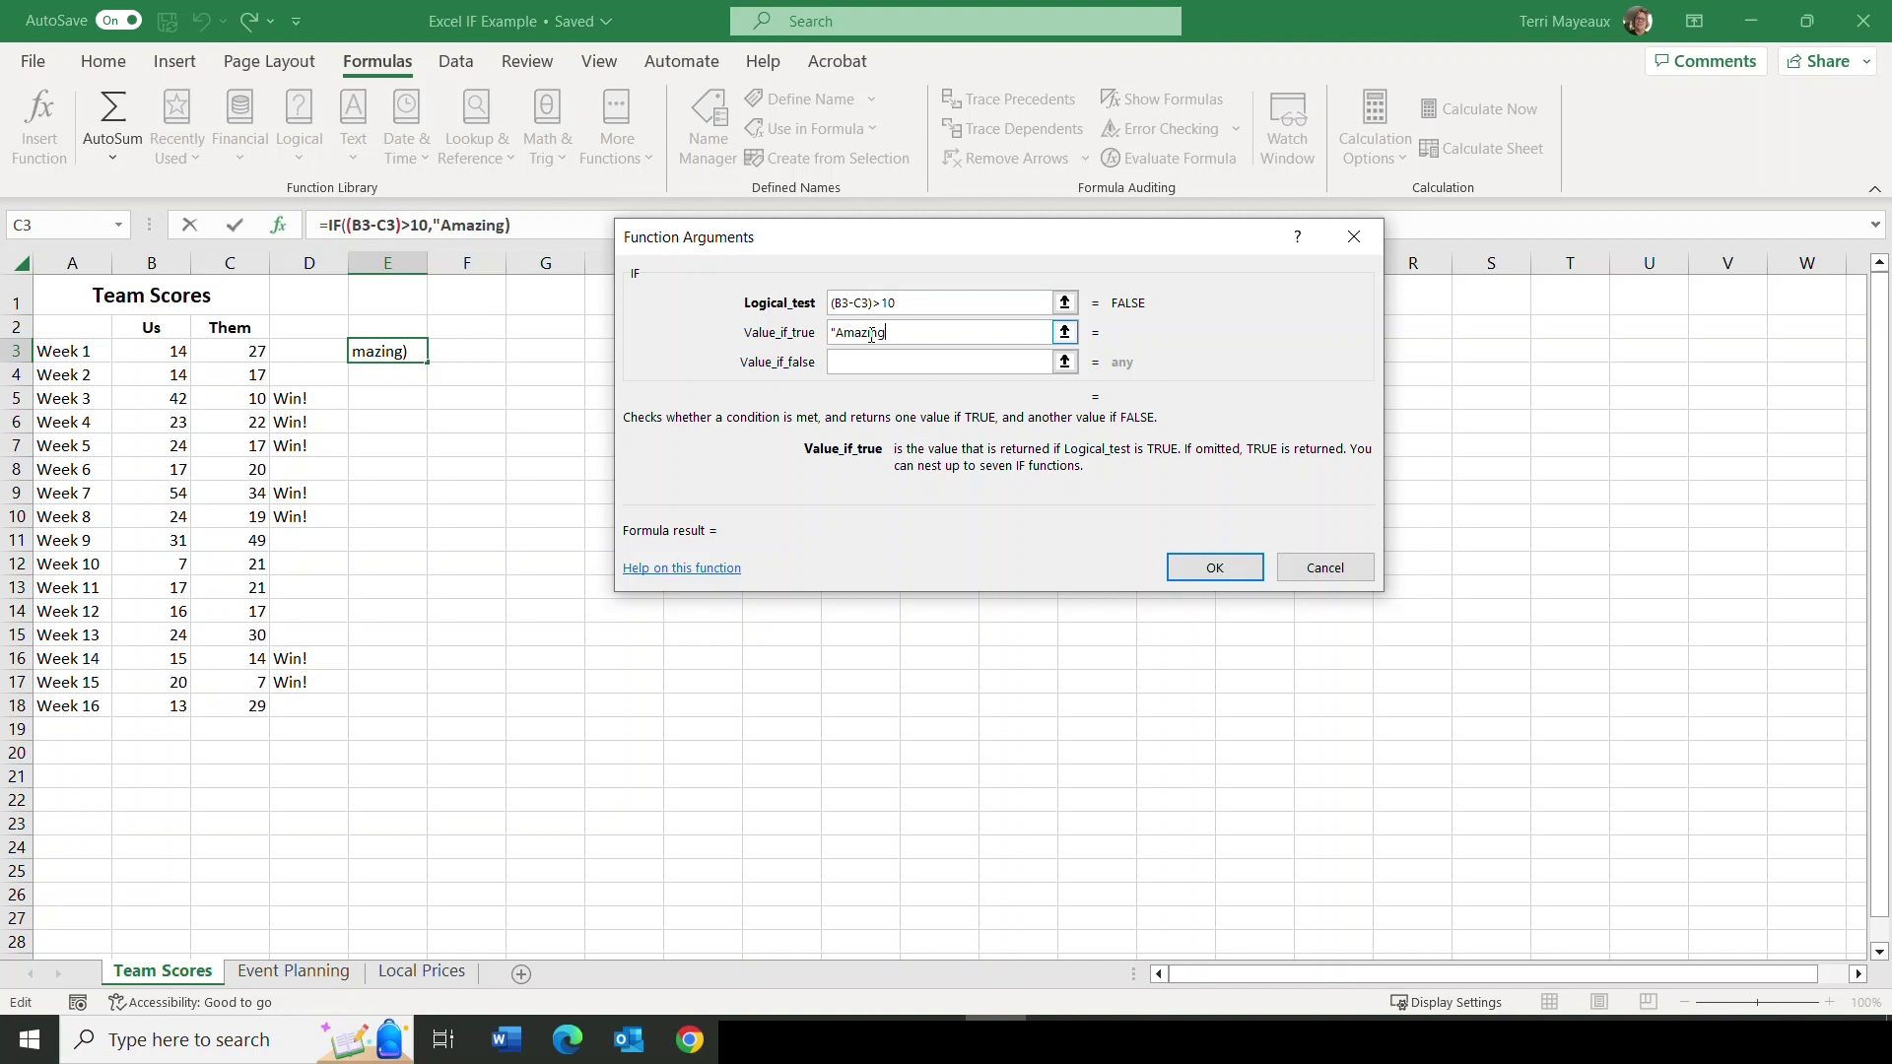
pyautogui.write('!"')
pyautogui.click(886, 363)
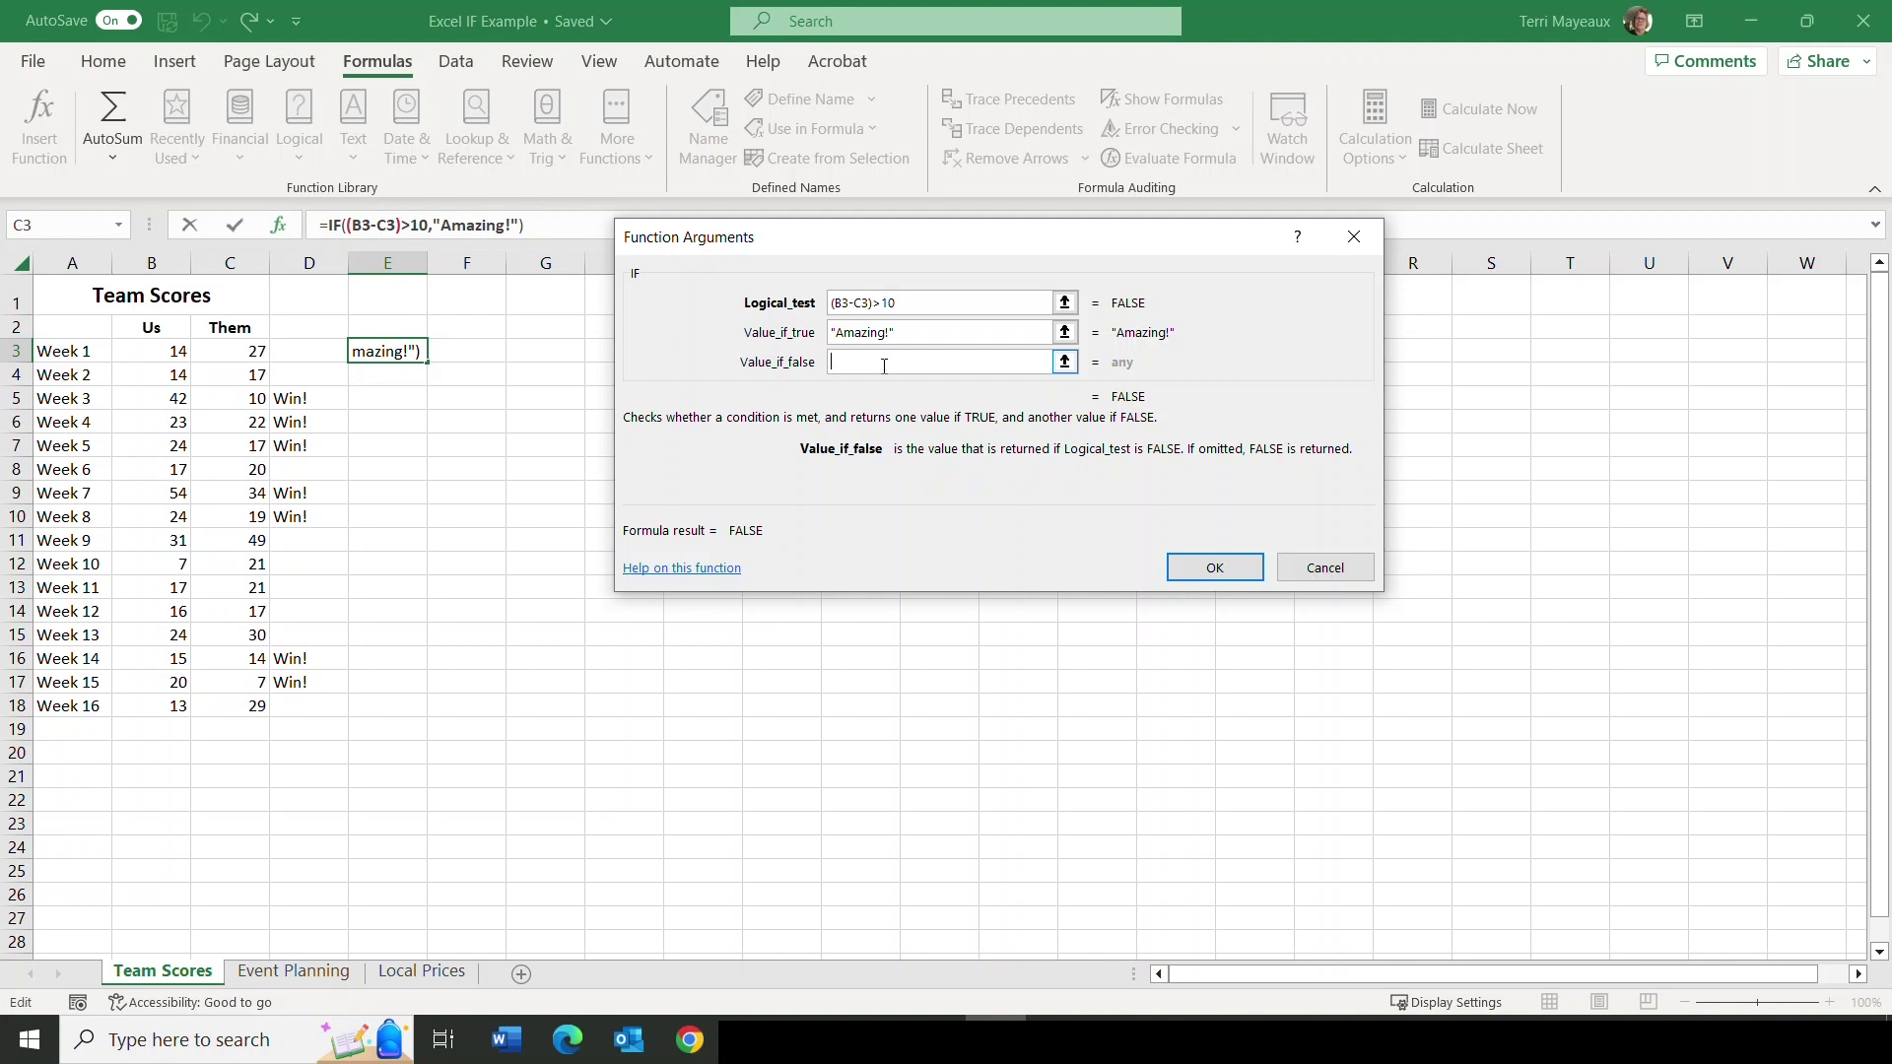
pyautogui.write('" "')
pyautogui.click(1210, 567)
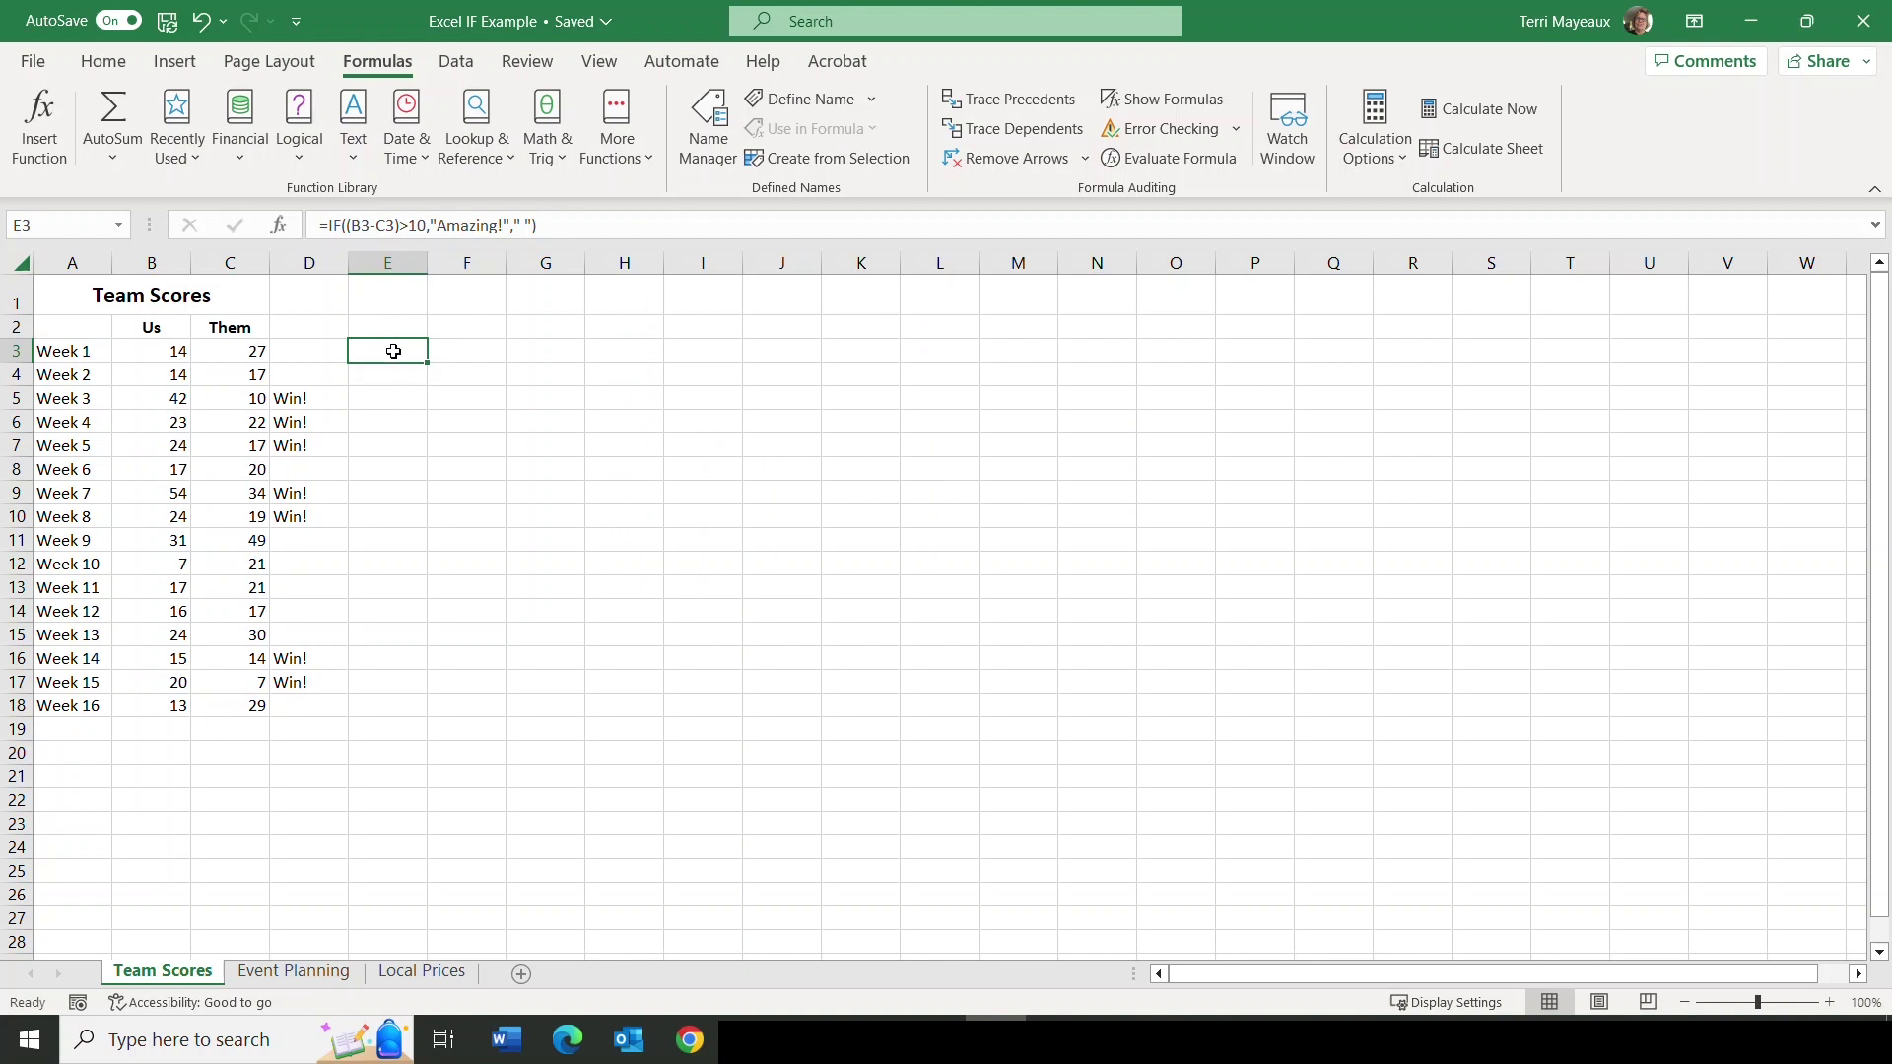
# Copy the formula from E3 down to E18 and check the formulas in E5, E9 and E17.
pyautogui.moveTo(427, 363); pyautogui.dragTo(441, 720)
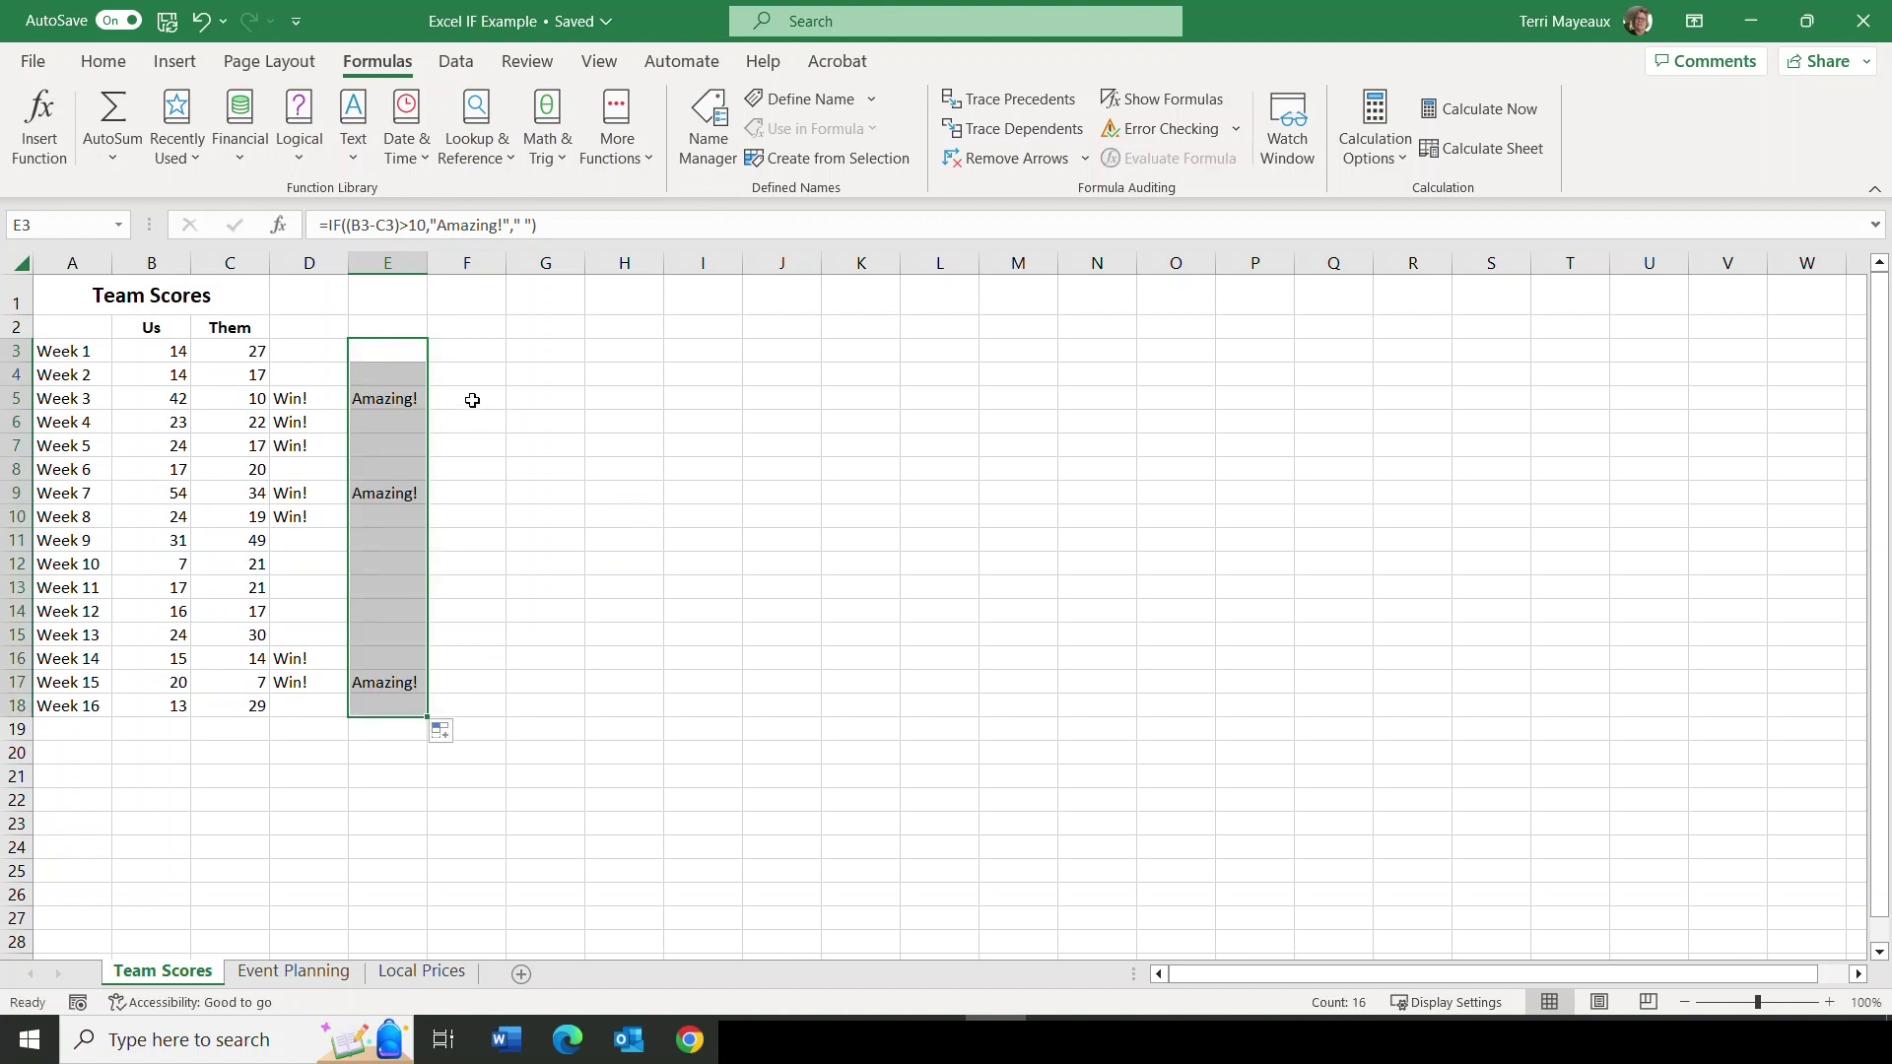
pyautogui.click(369, 399)
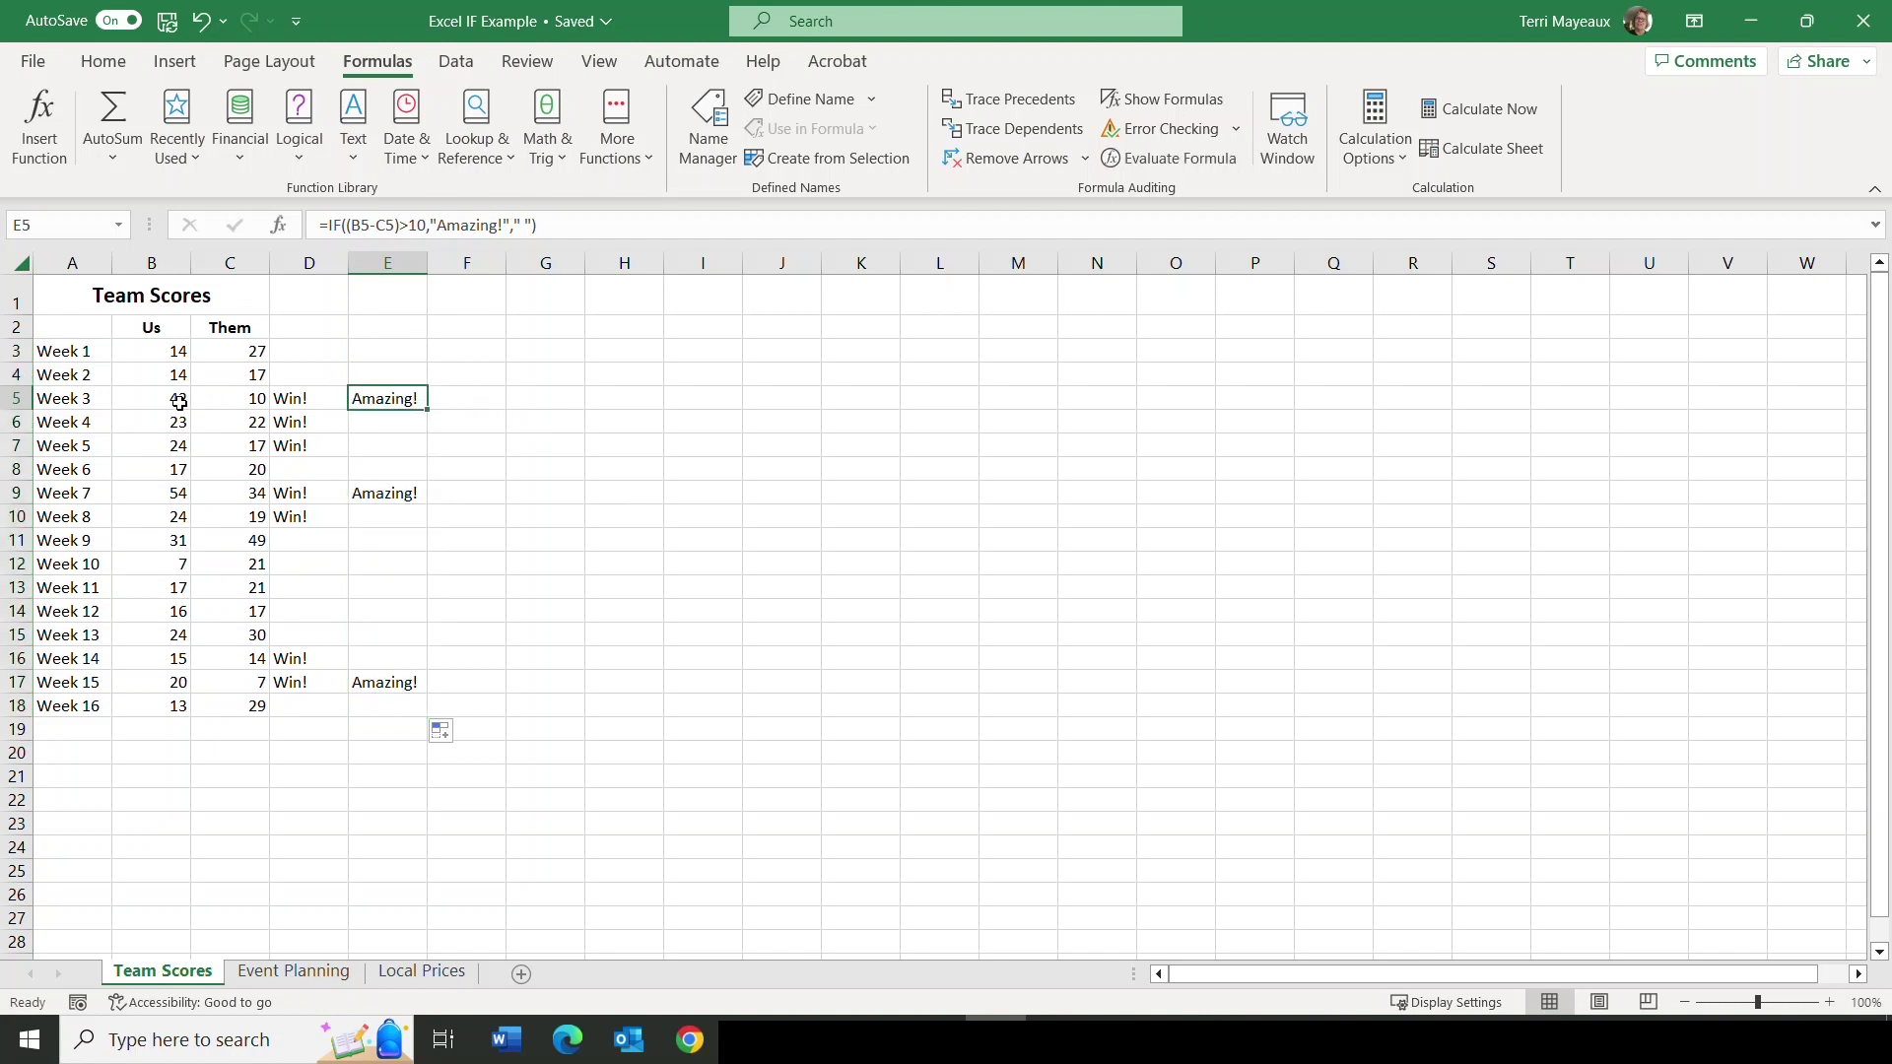
pyautogui.click(369, 495)
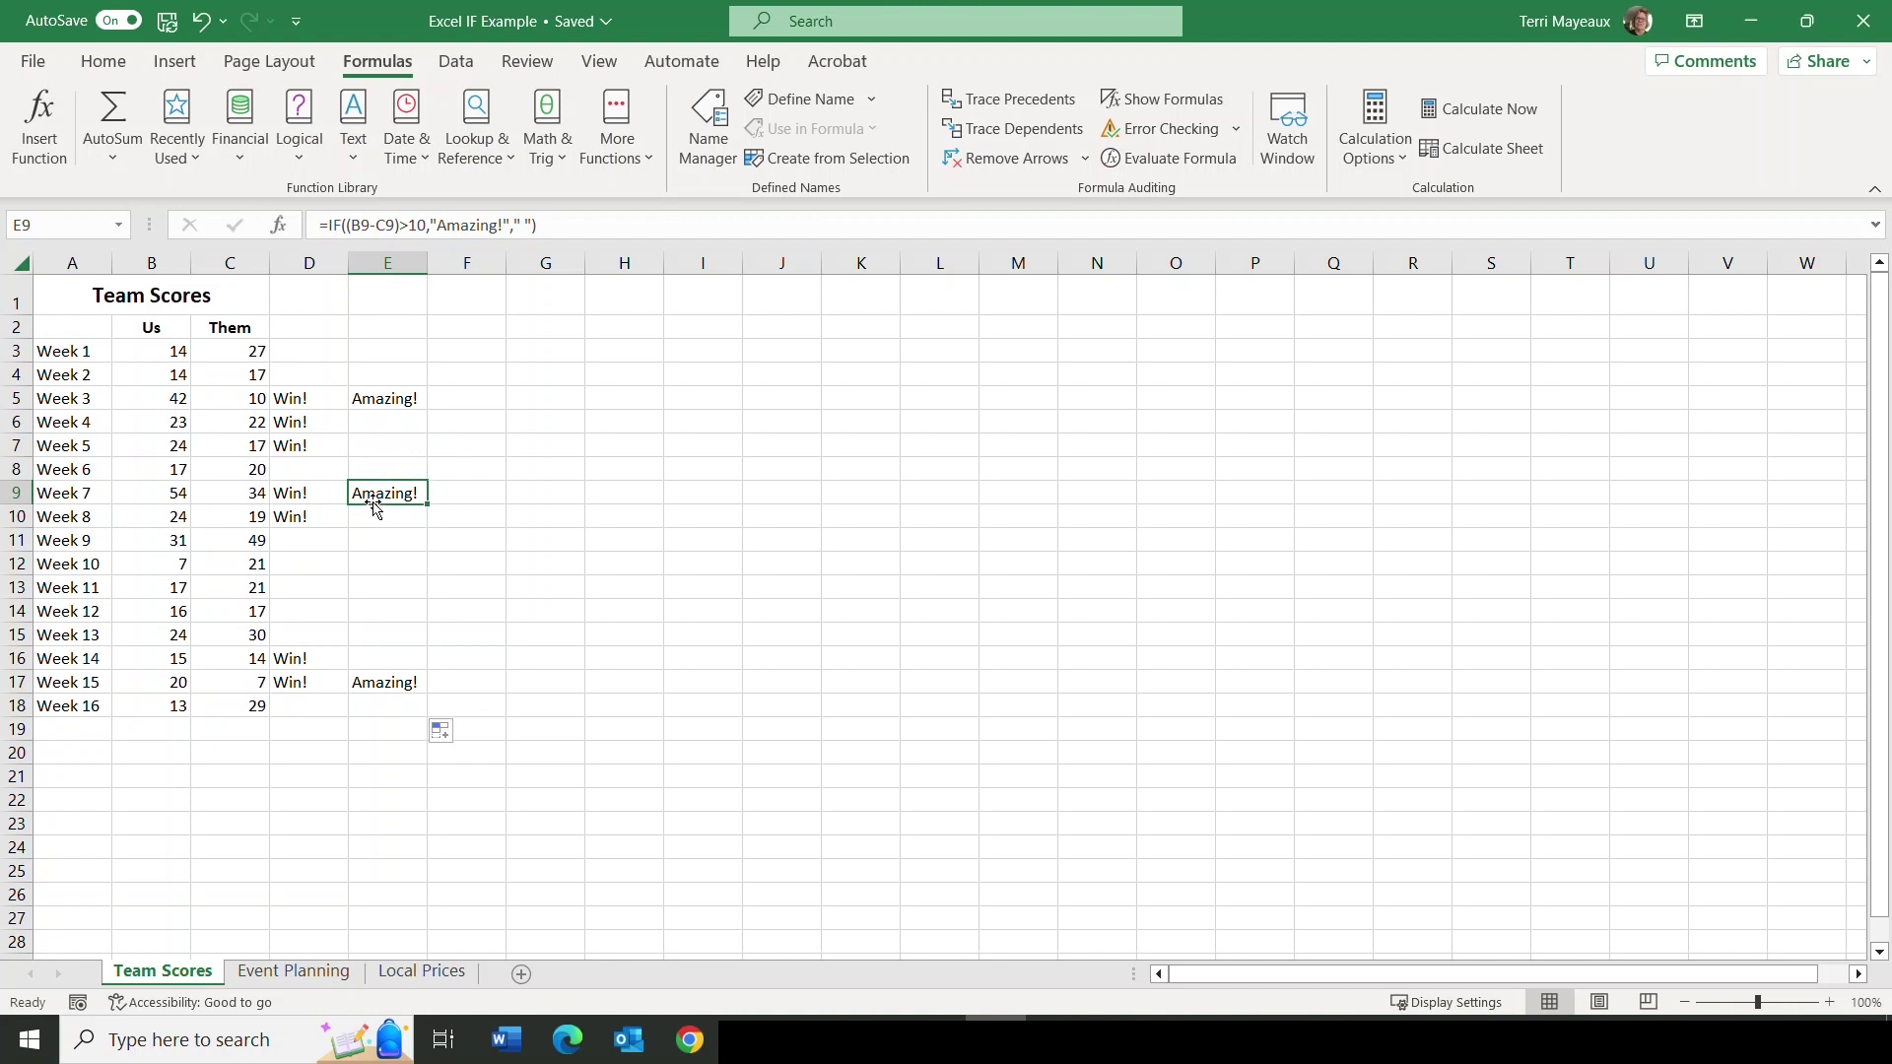
pyautogui.click(376, 680)
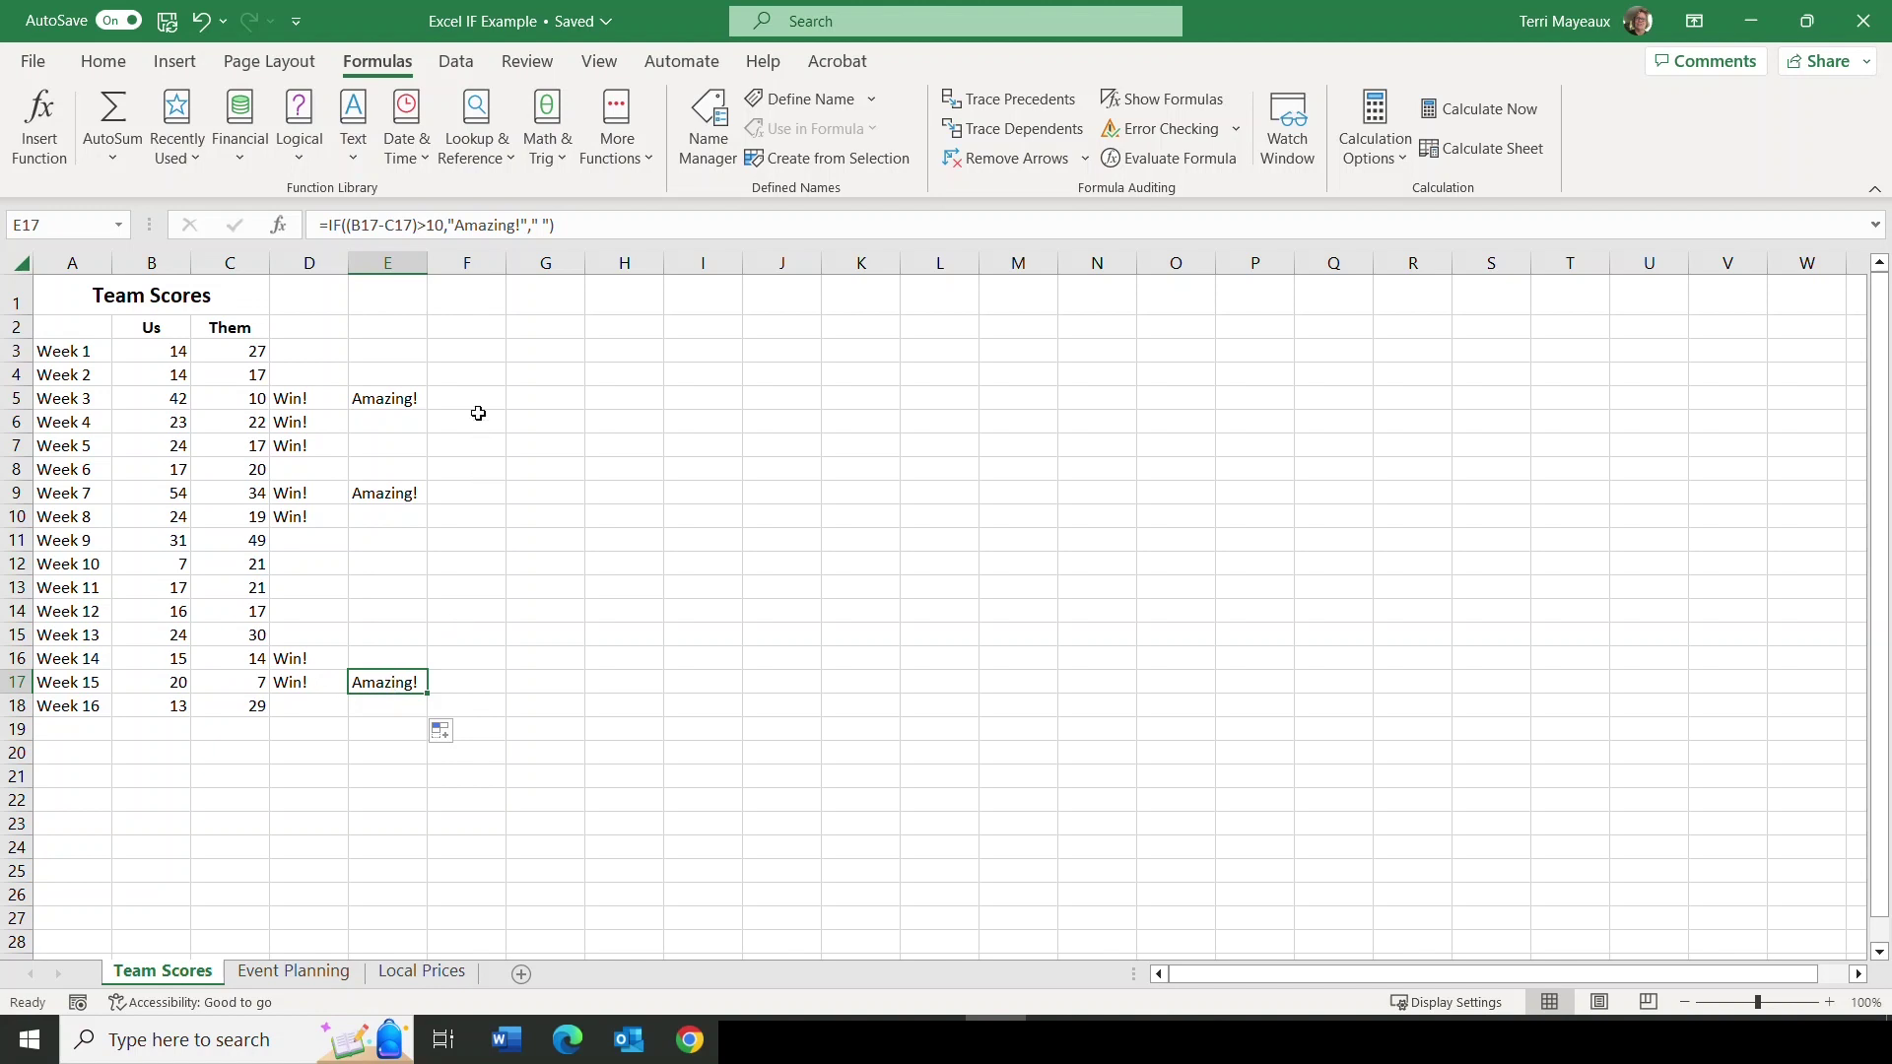
# On the Event Planning sheet, insert a COUNTIF function in B12 with range B2:B11 and criteria "Y".
pyautogui.hotkey('ctrl', 'pagedown')
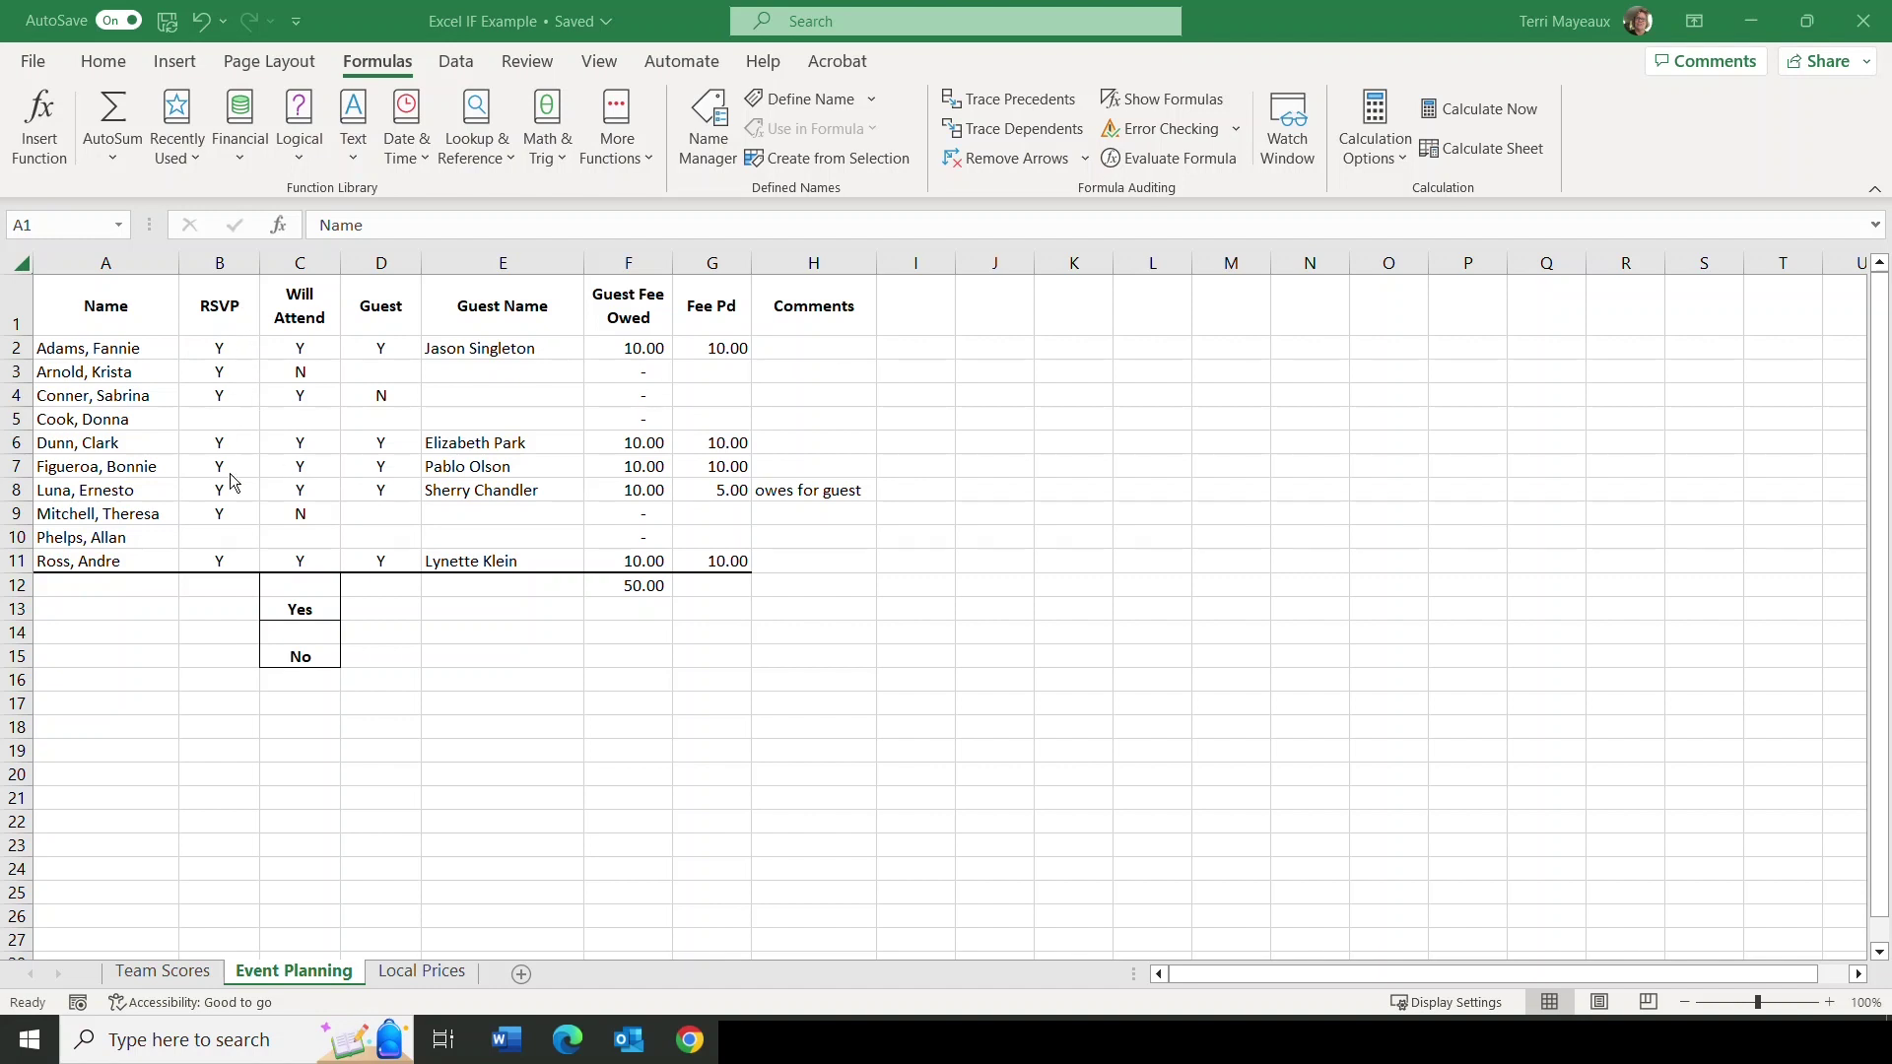
pyautogui.click(223, 583)
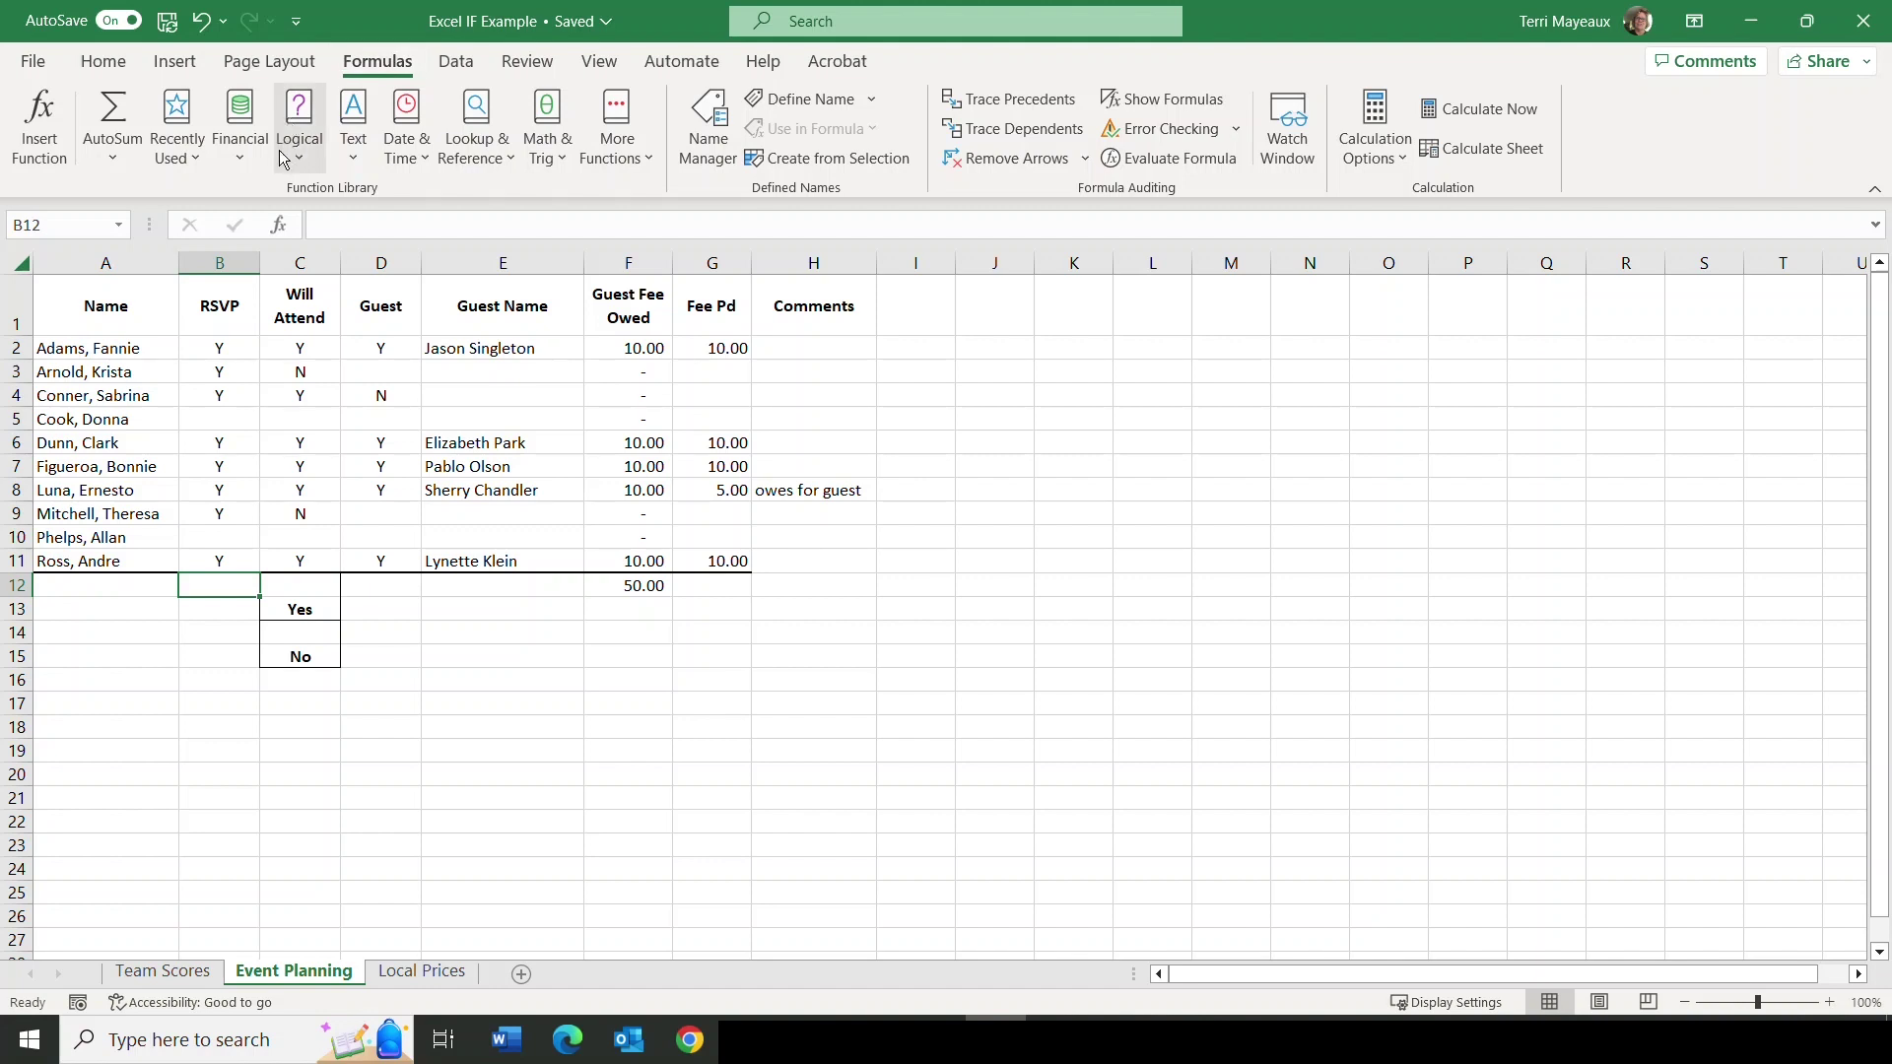
pyautogui.click(648, 162)
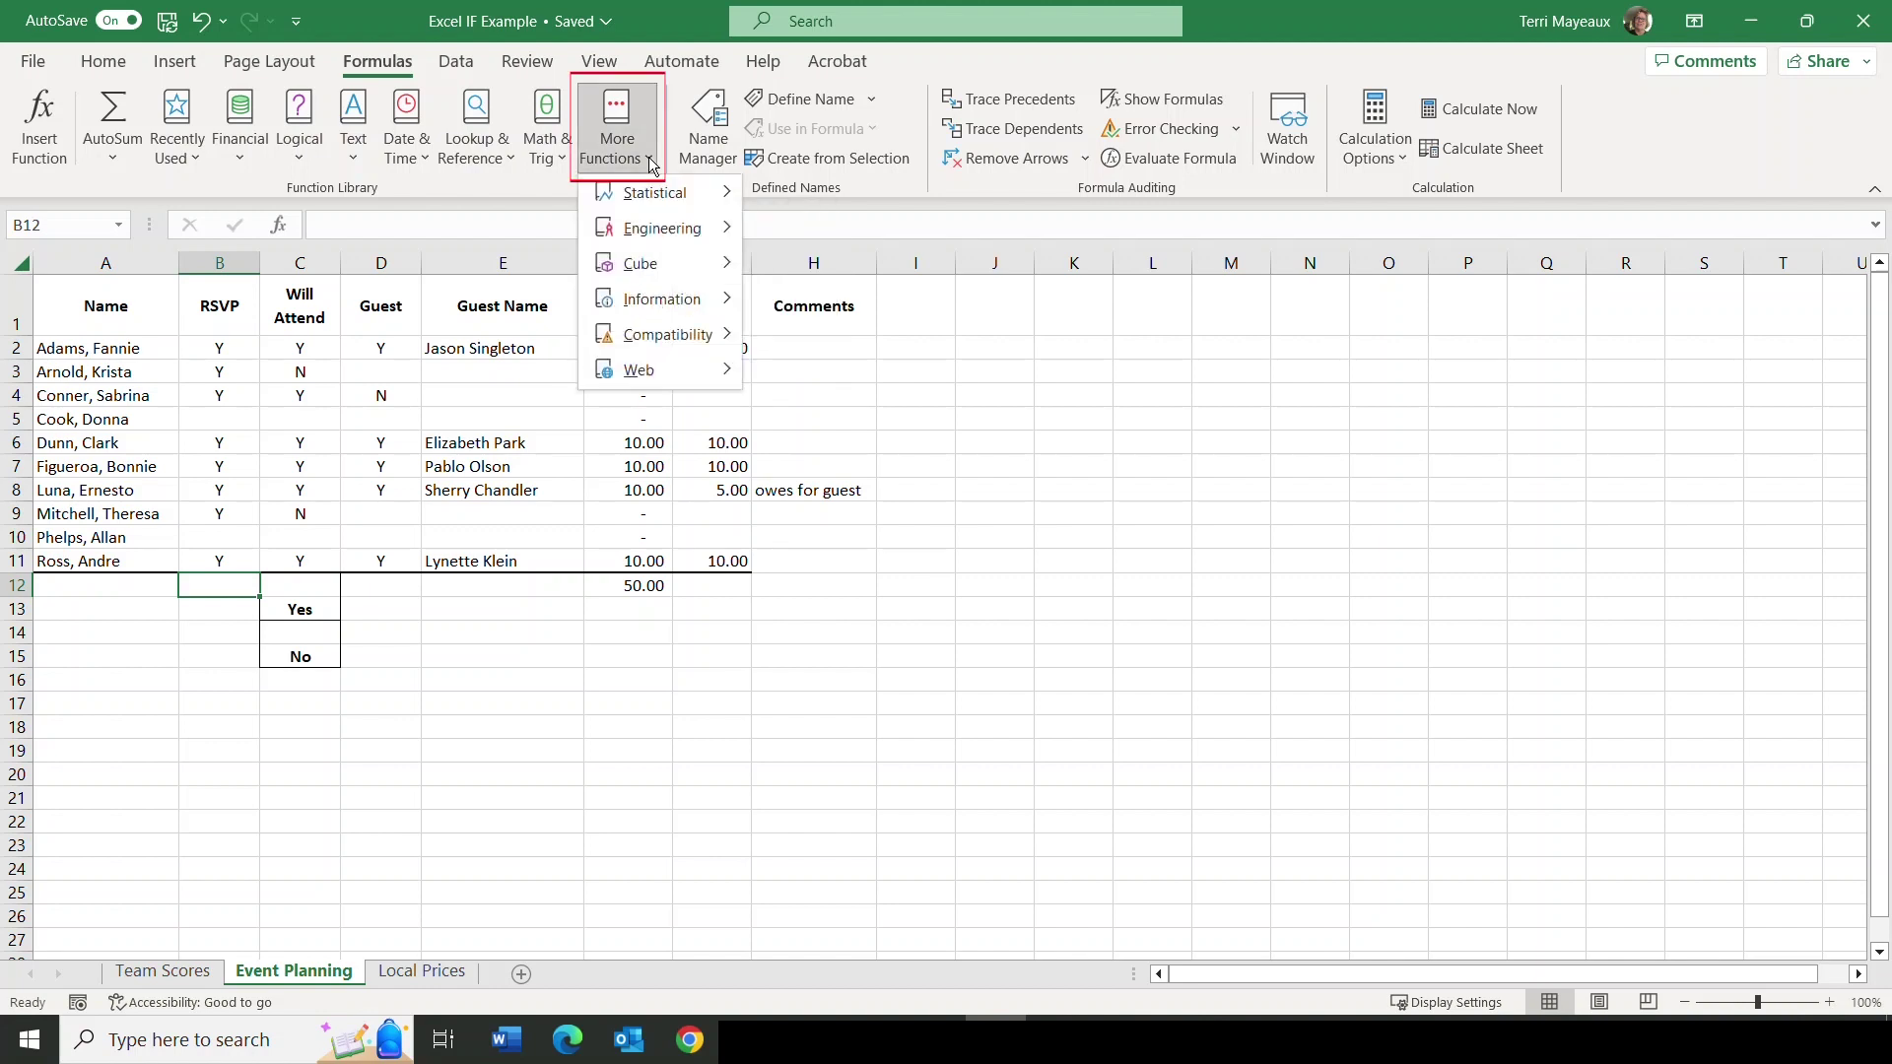
pyautogui.moveTo(644, 196)
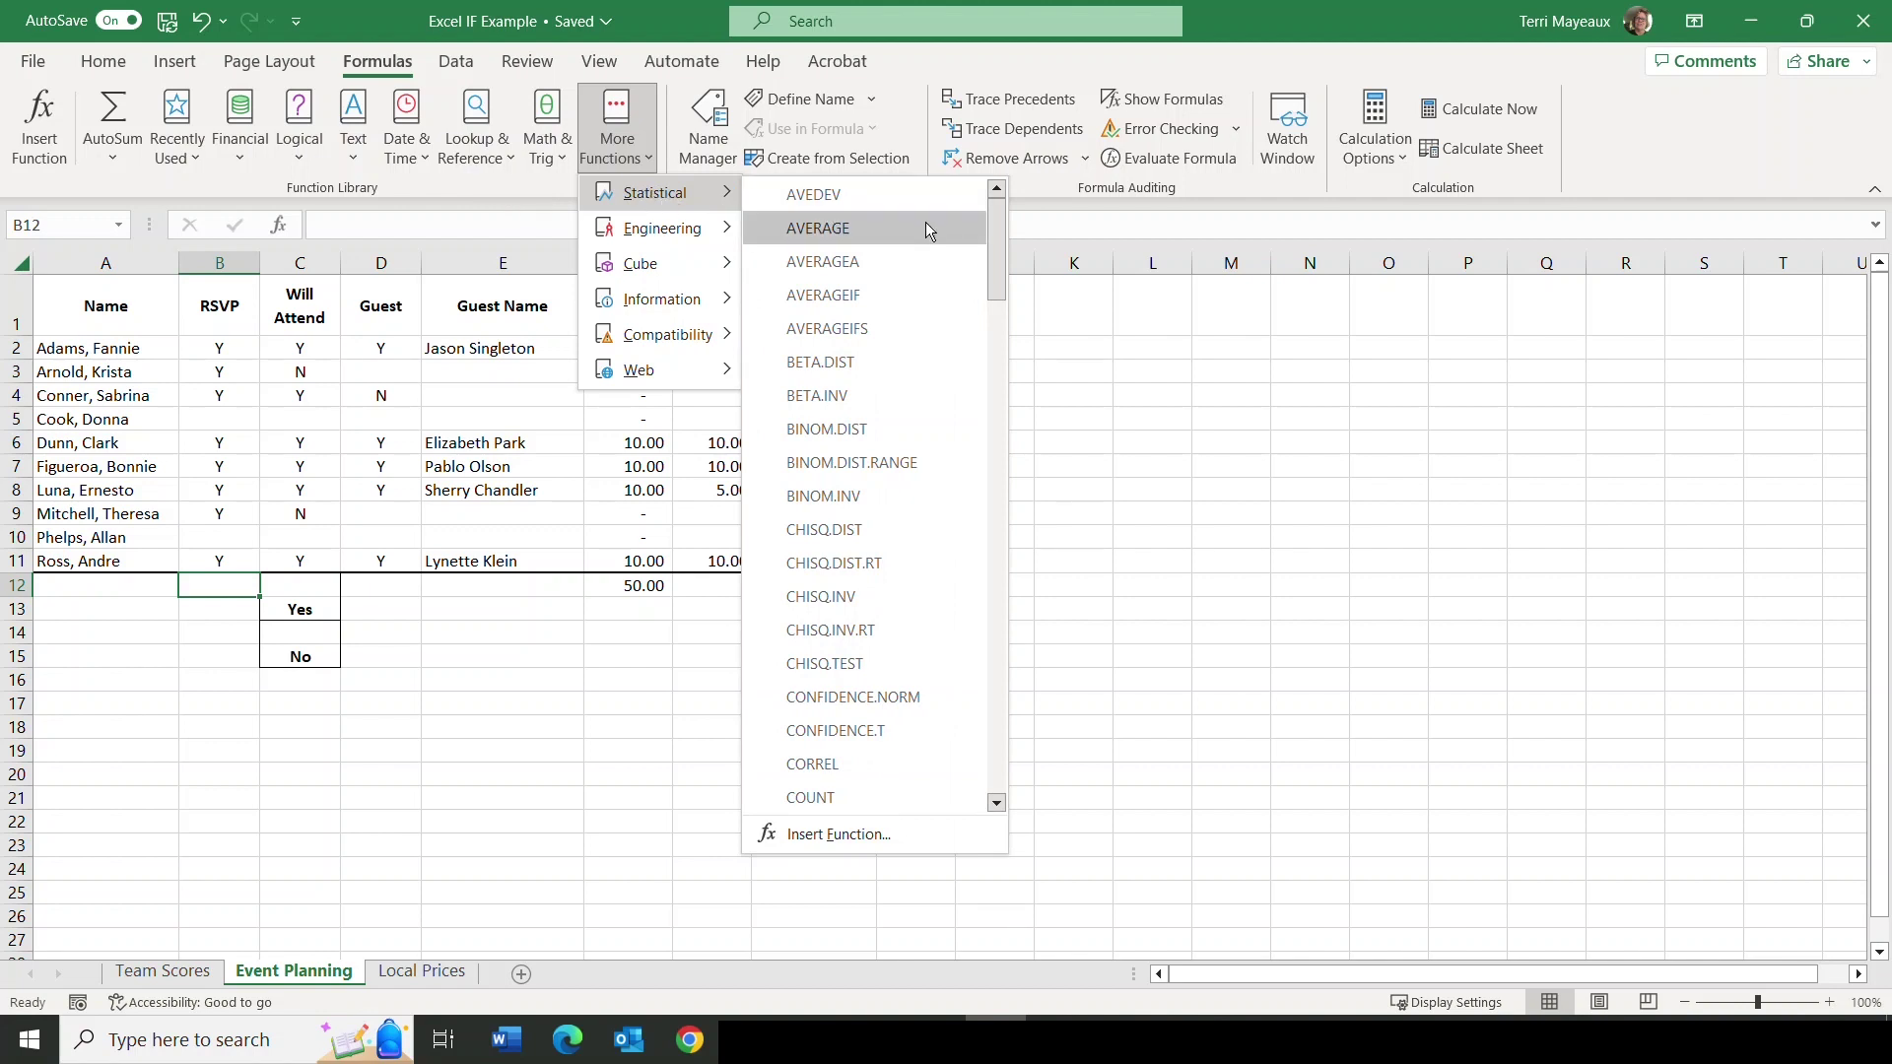
pyautogui.moveTo(996, 243); pyautogui.dragTo(984, 293)
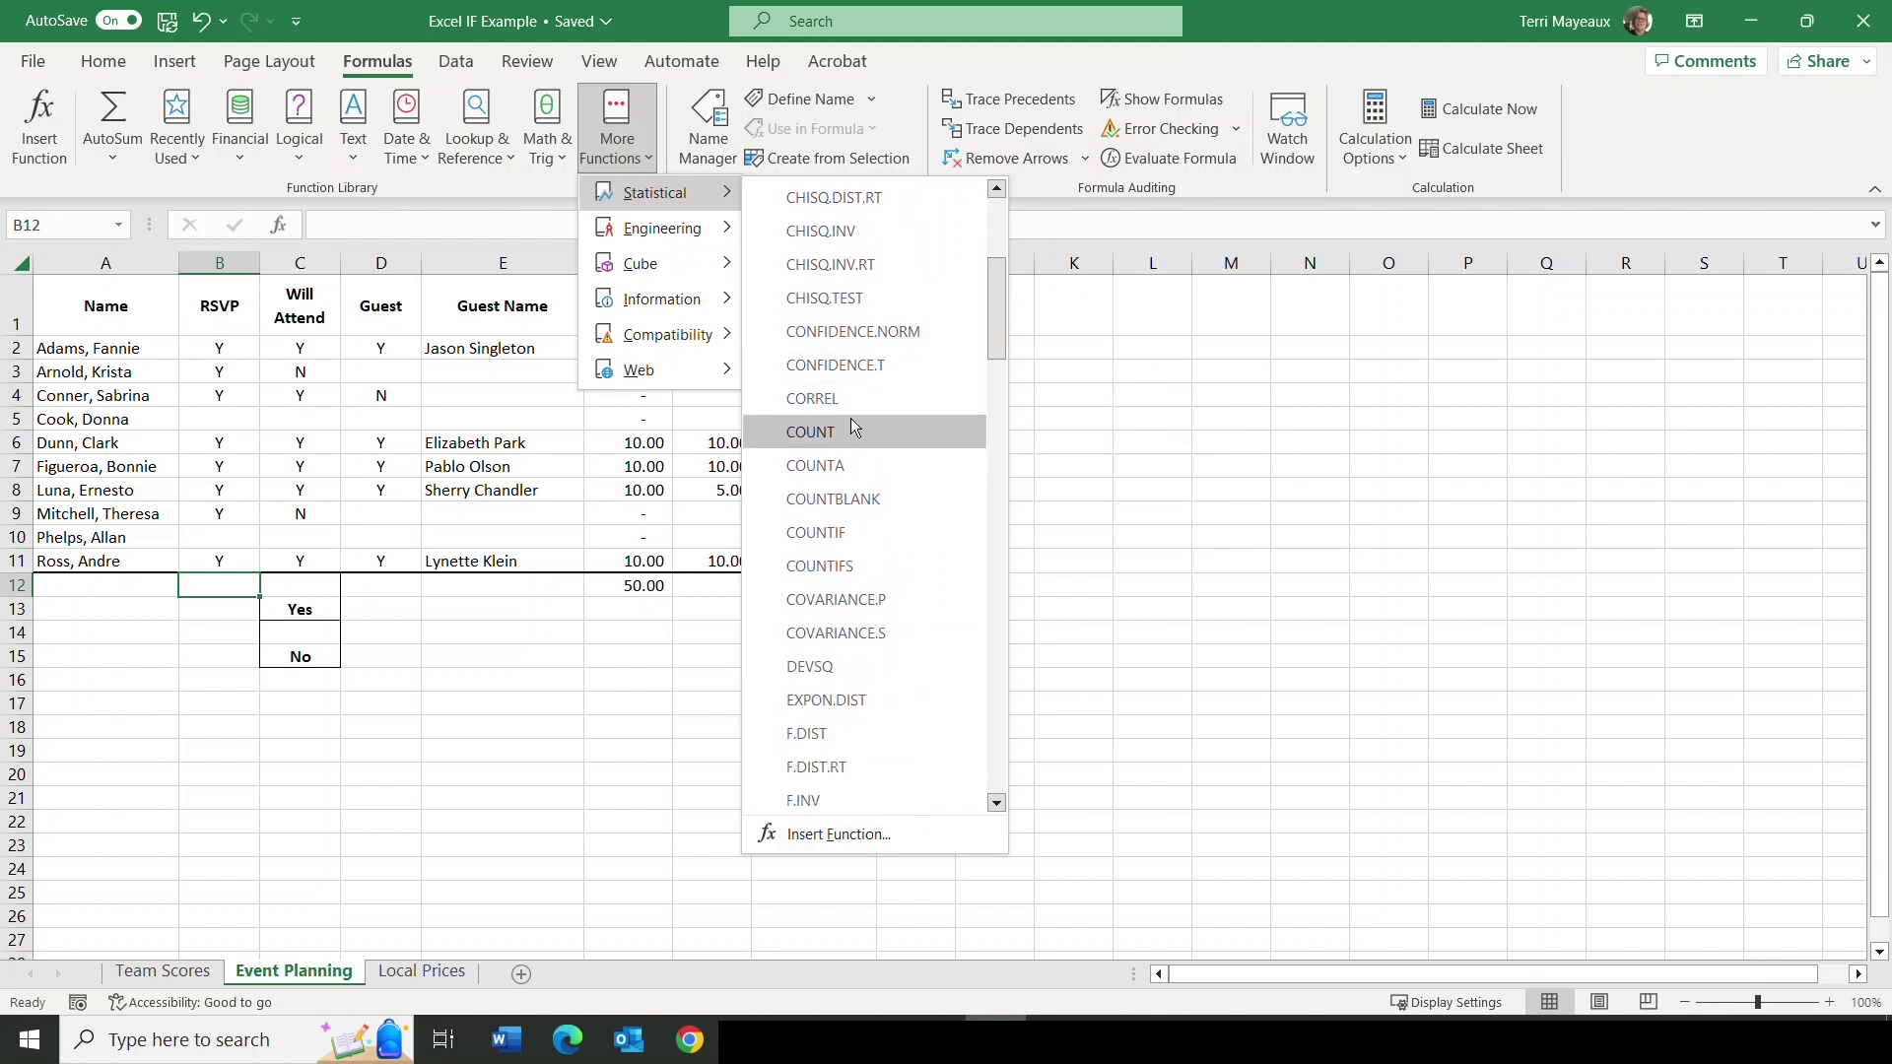
pyautogui.click(824, 535)
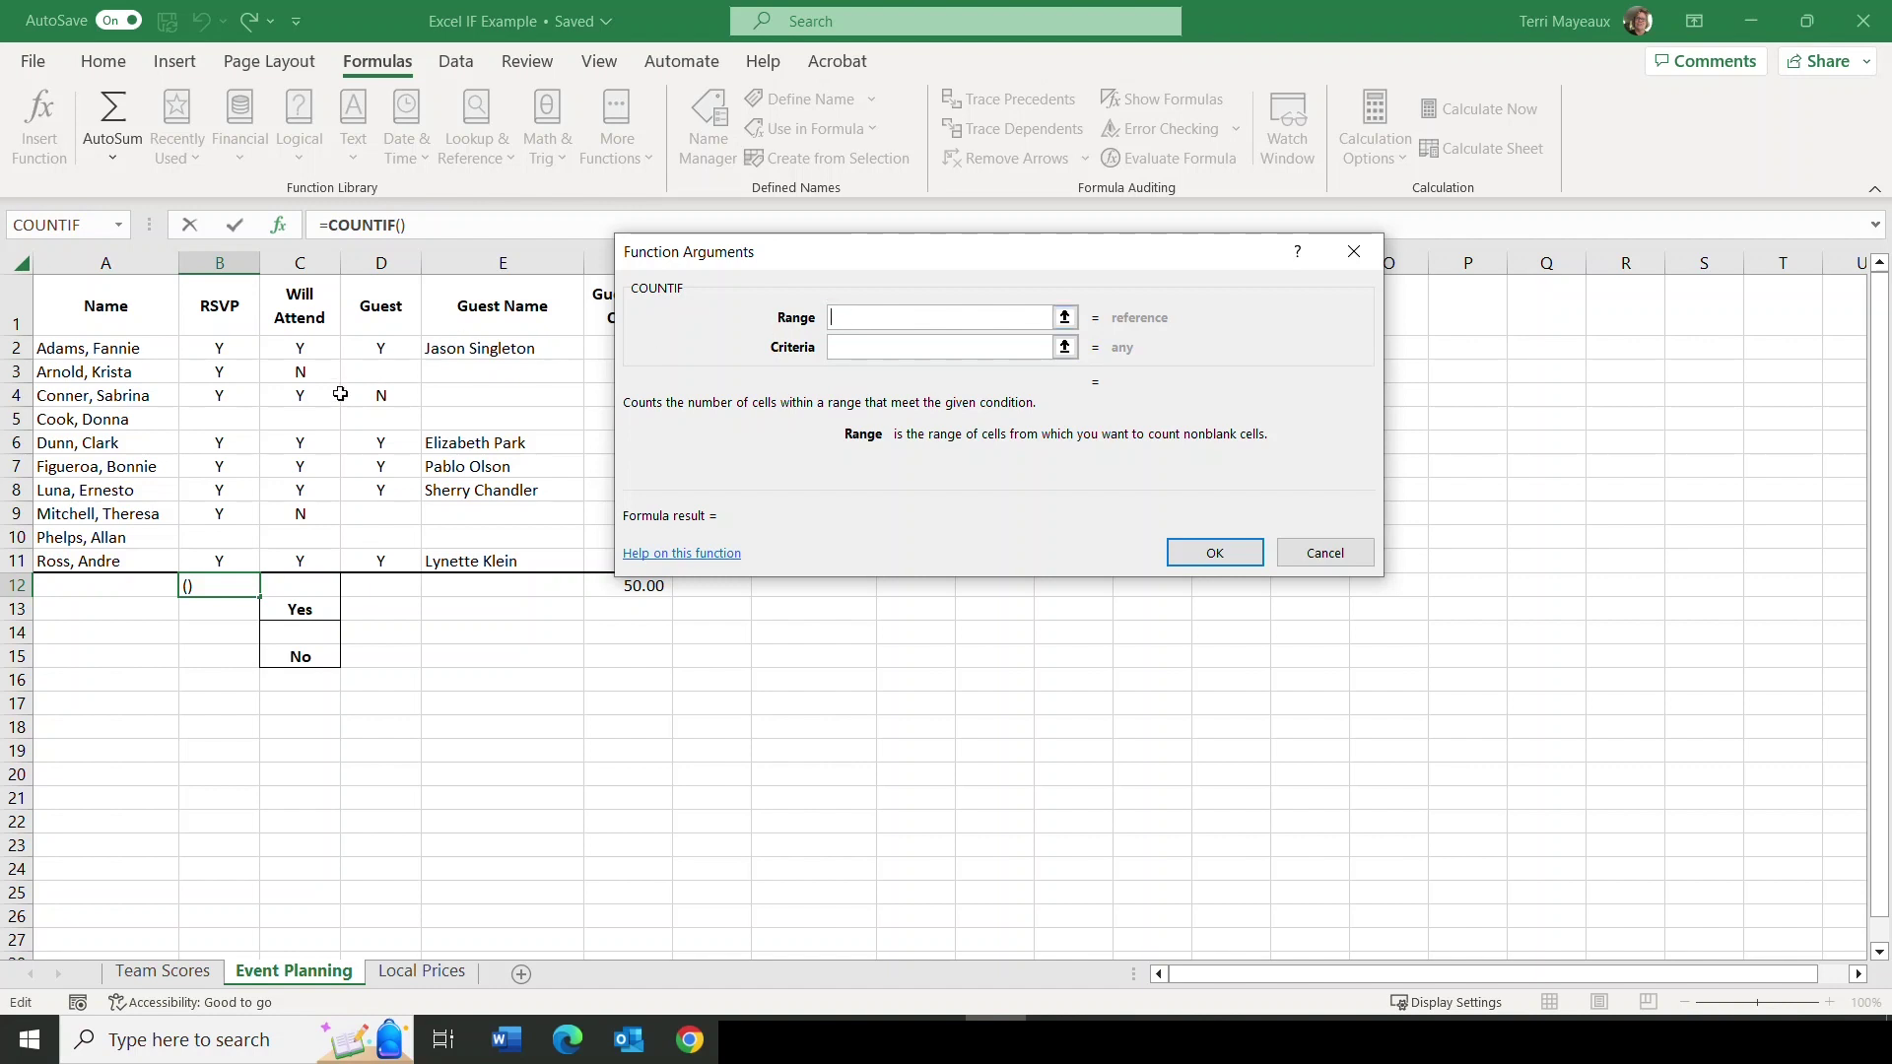
pyautogui.moveTo(189, 348); pyautogui.dragTo(237, 554)
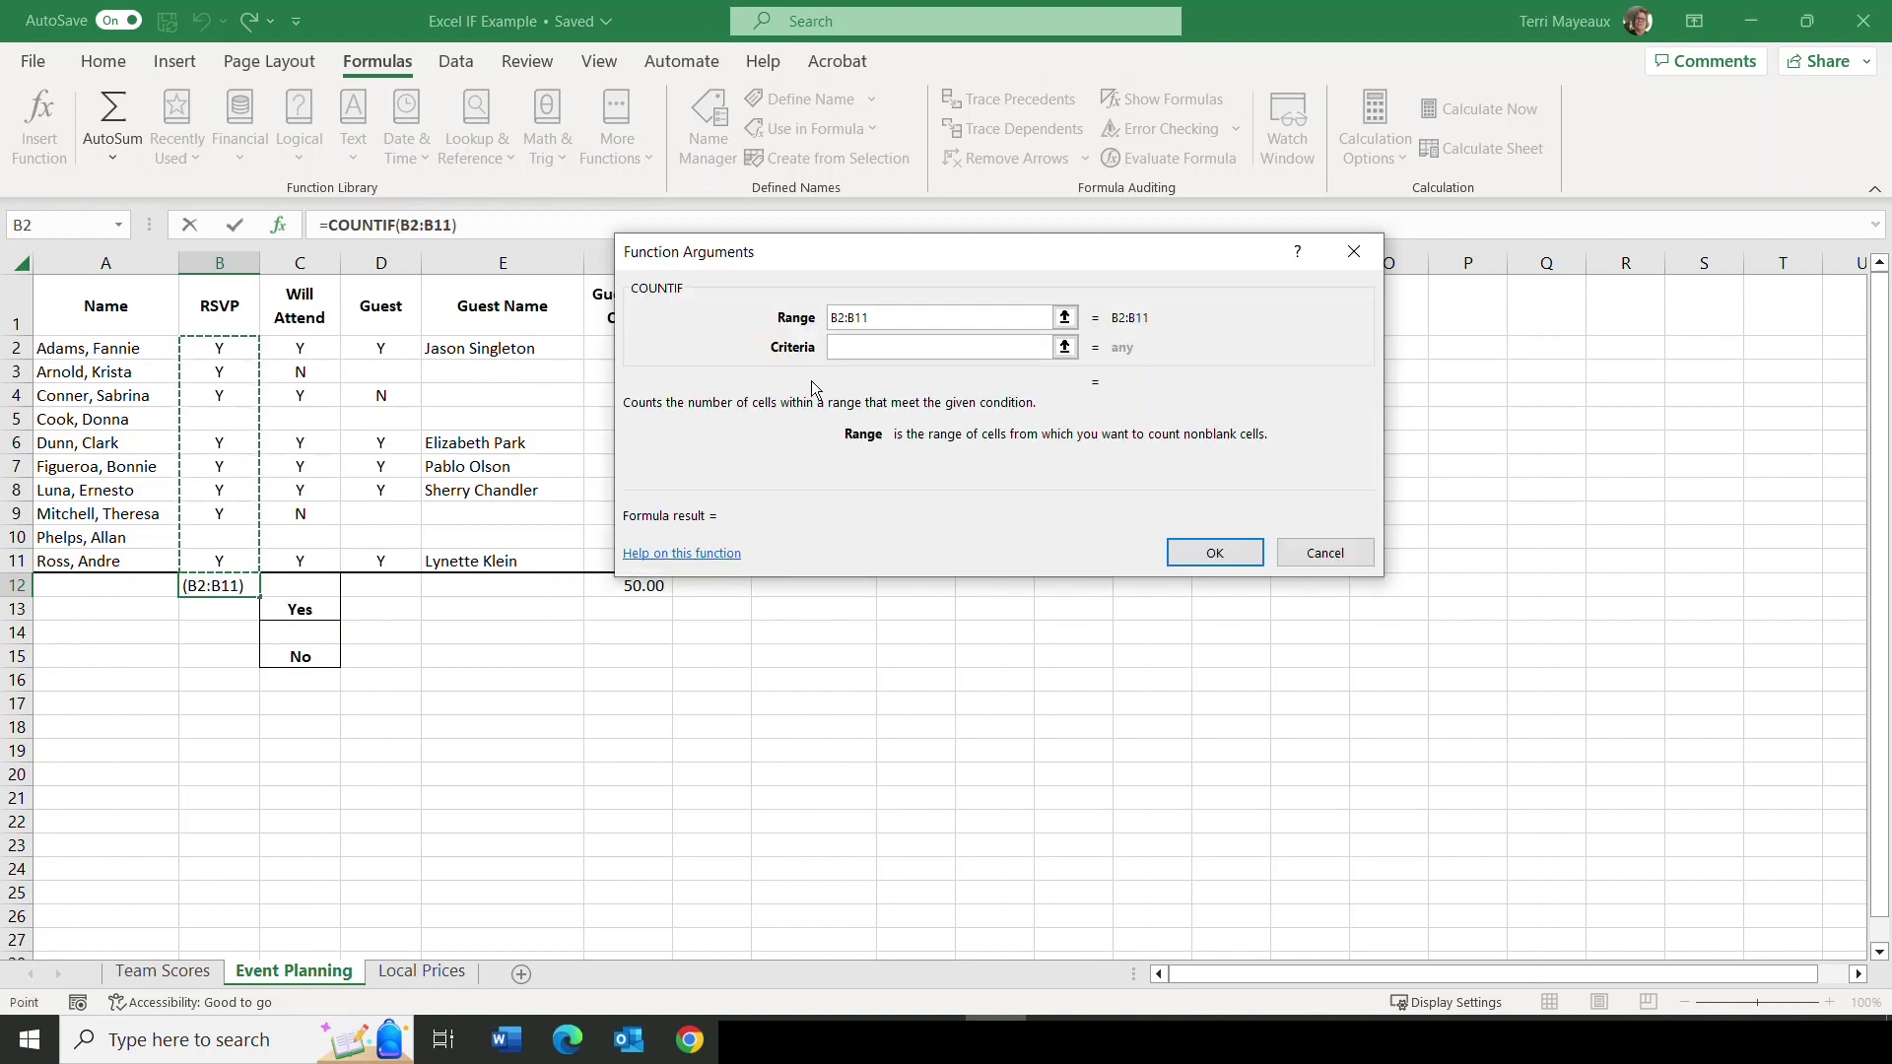
pyautogui.click(854, 349)
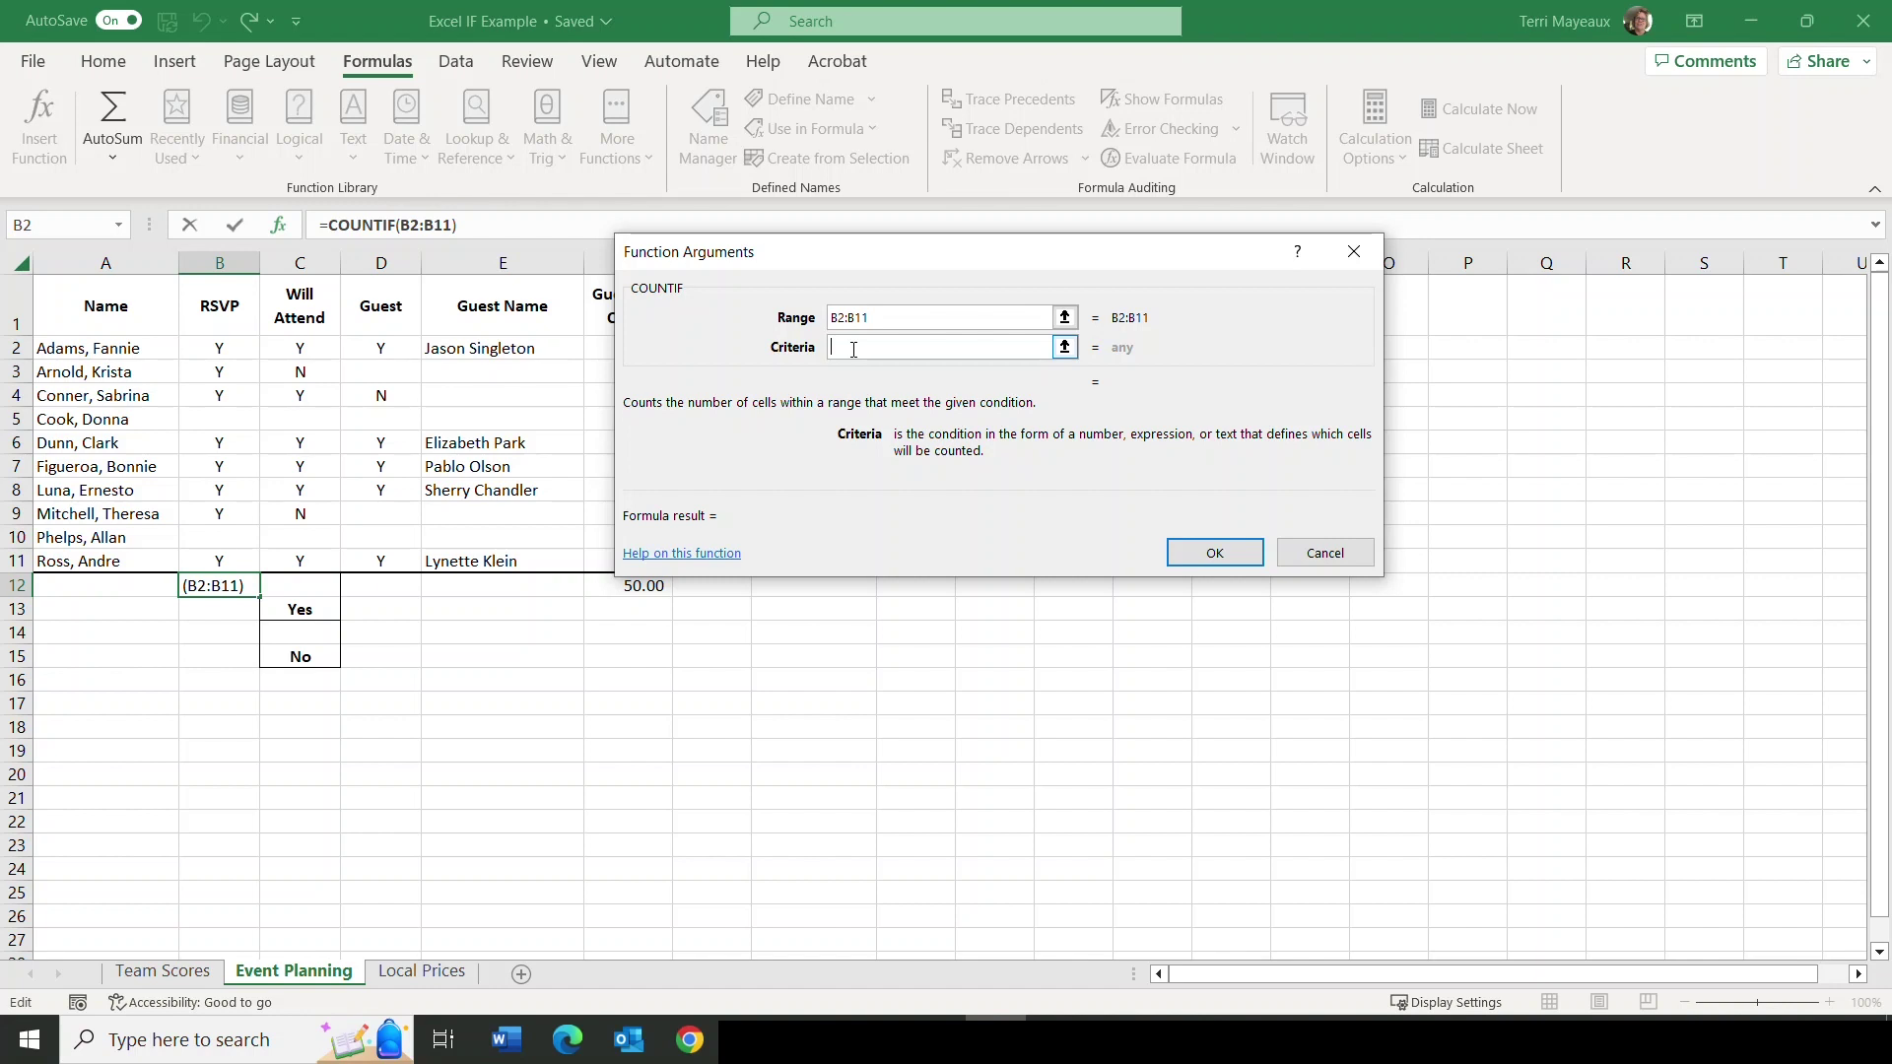
pyautogui.write('"Y"')
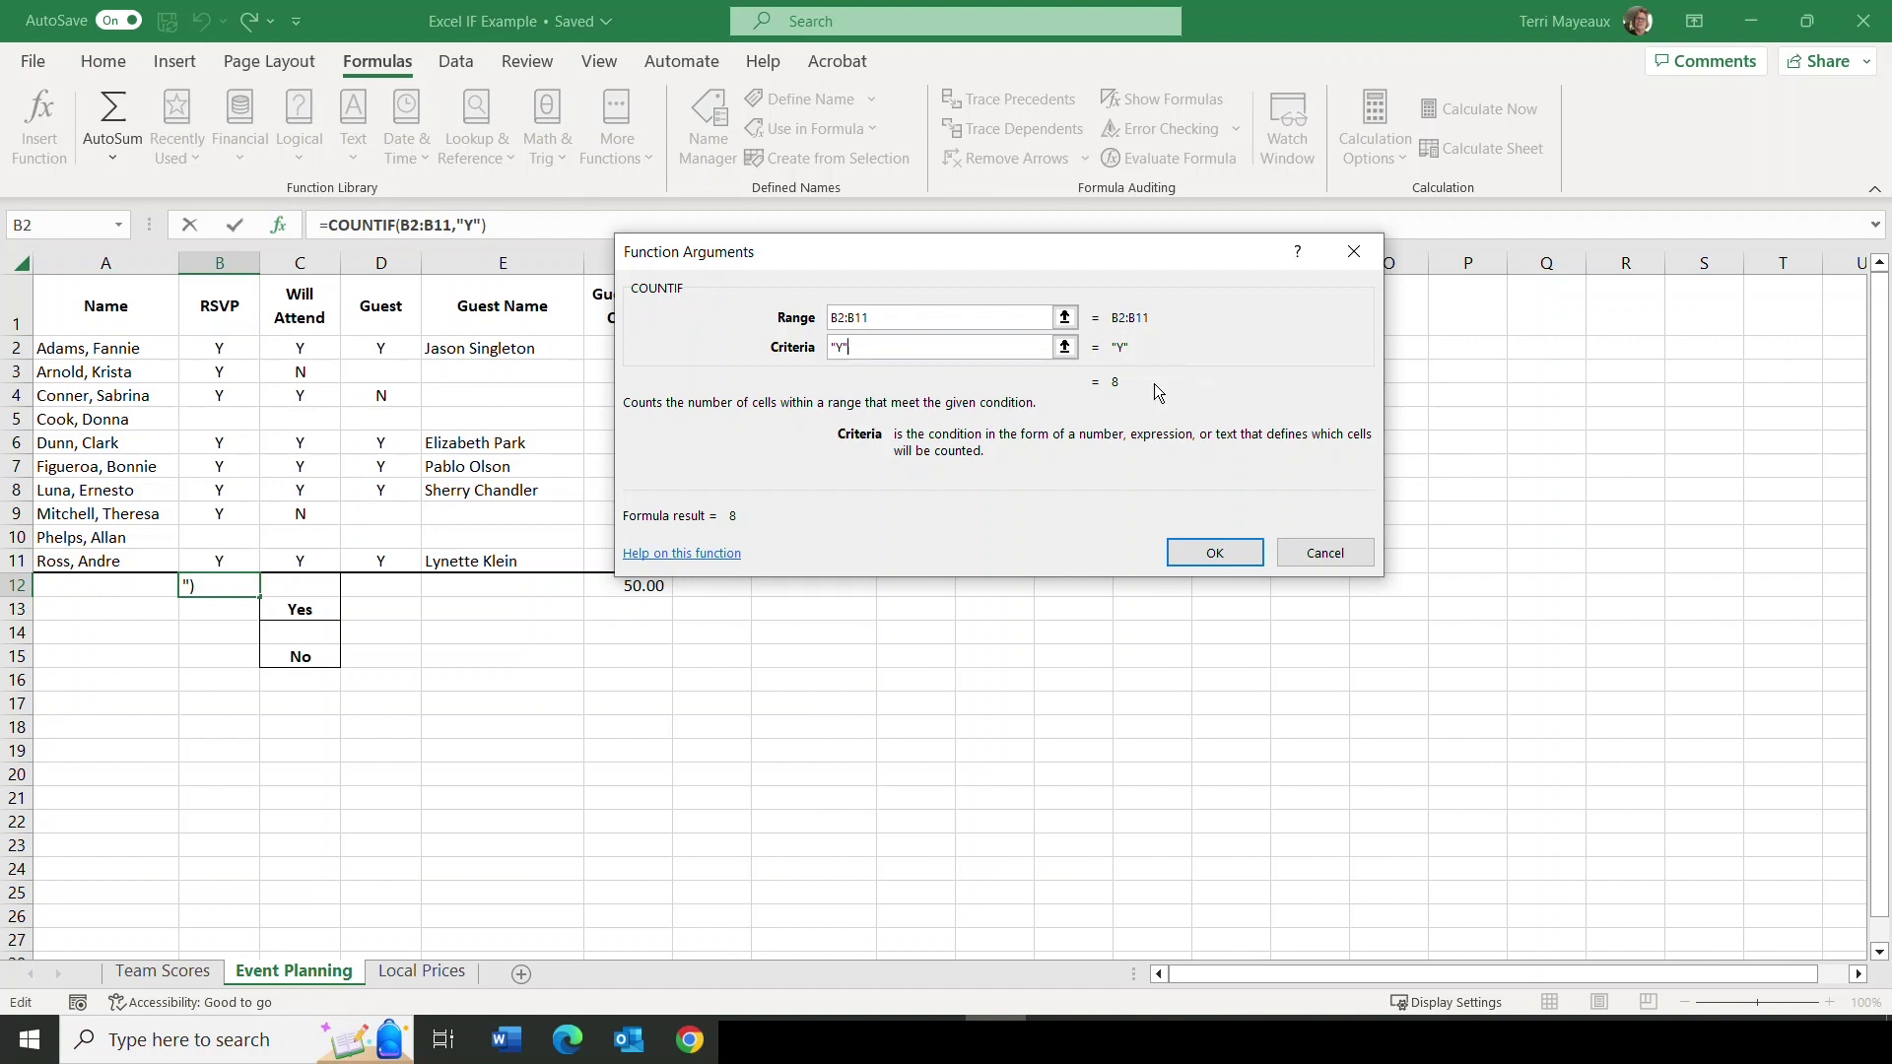
pyautogui.click(1212, 545)
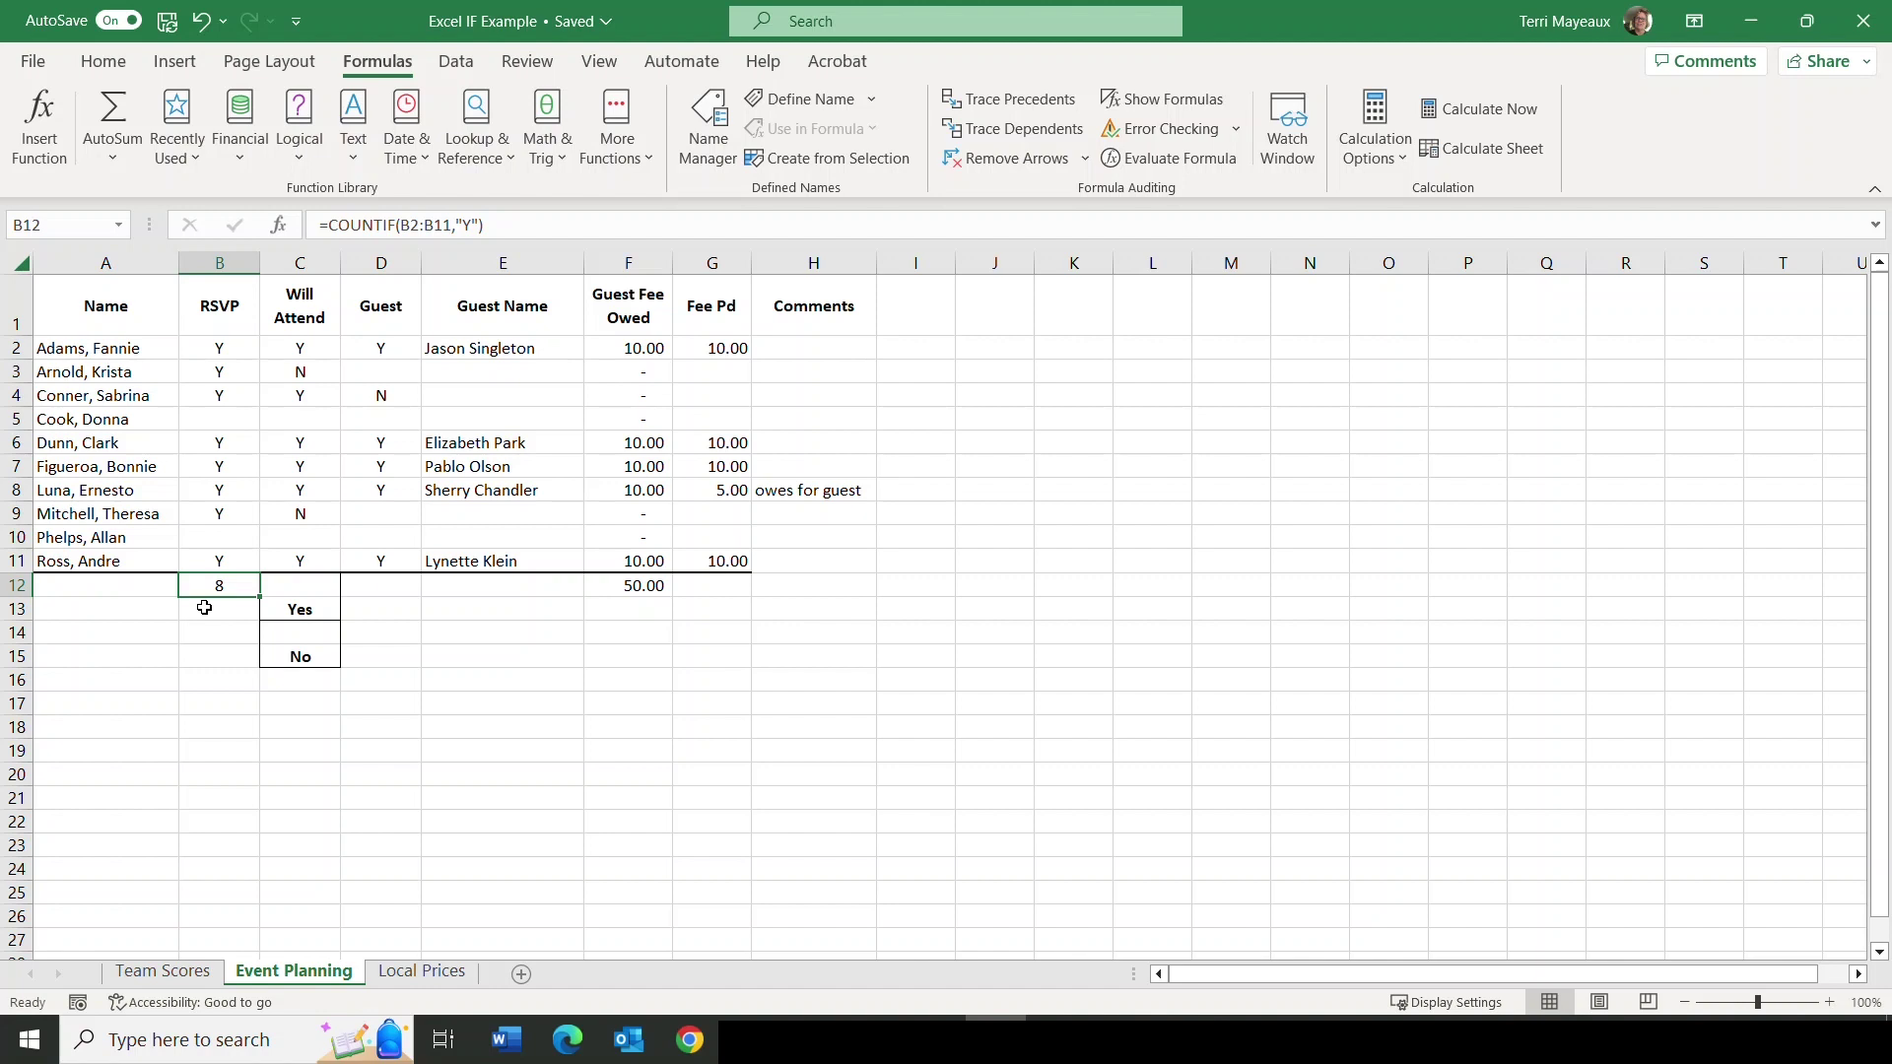
# Insert a COUNTIF function in C12 with range C2:C11 and criteria "Y".
pyautogui.click(296, 586)
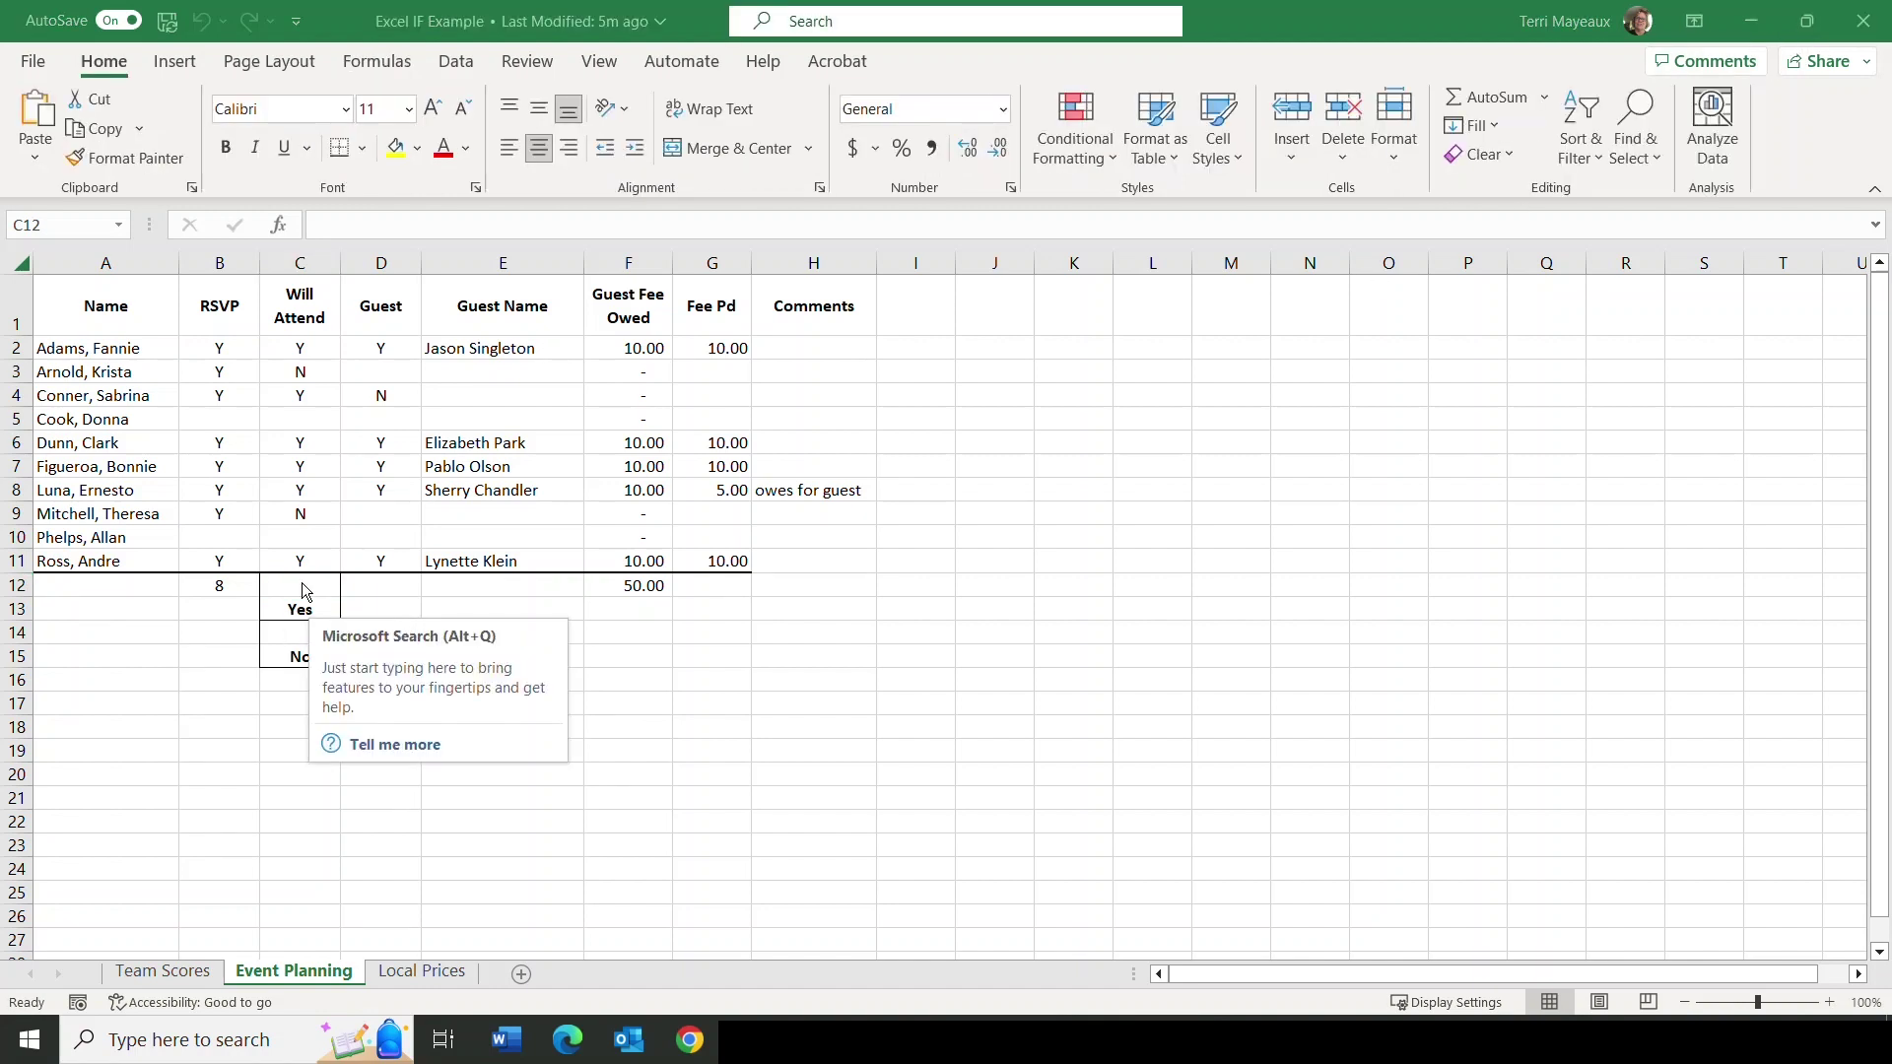
pyautogui.click(302, 590)
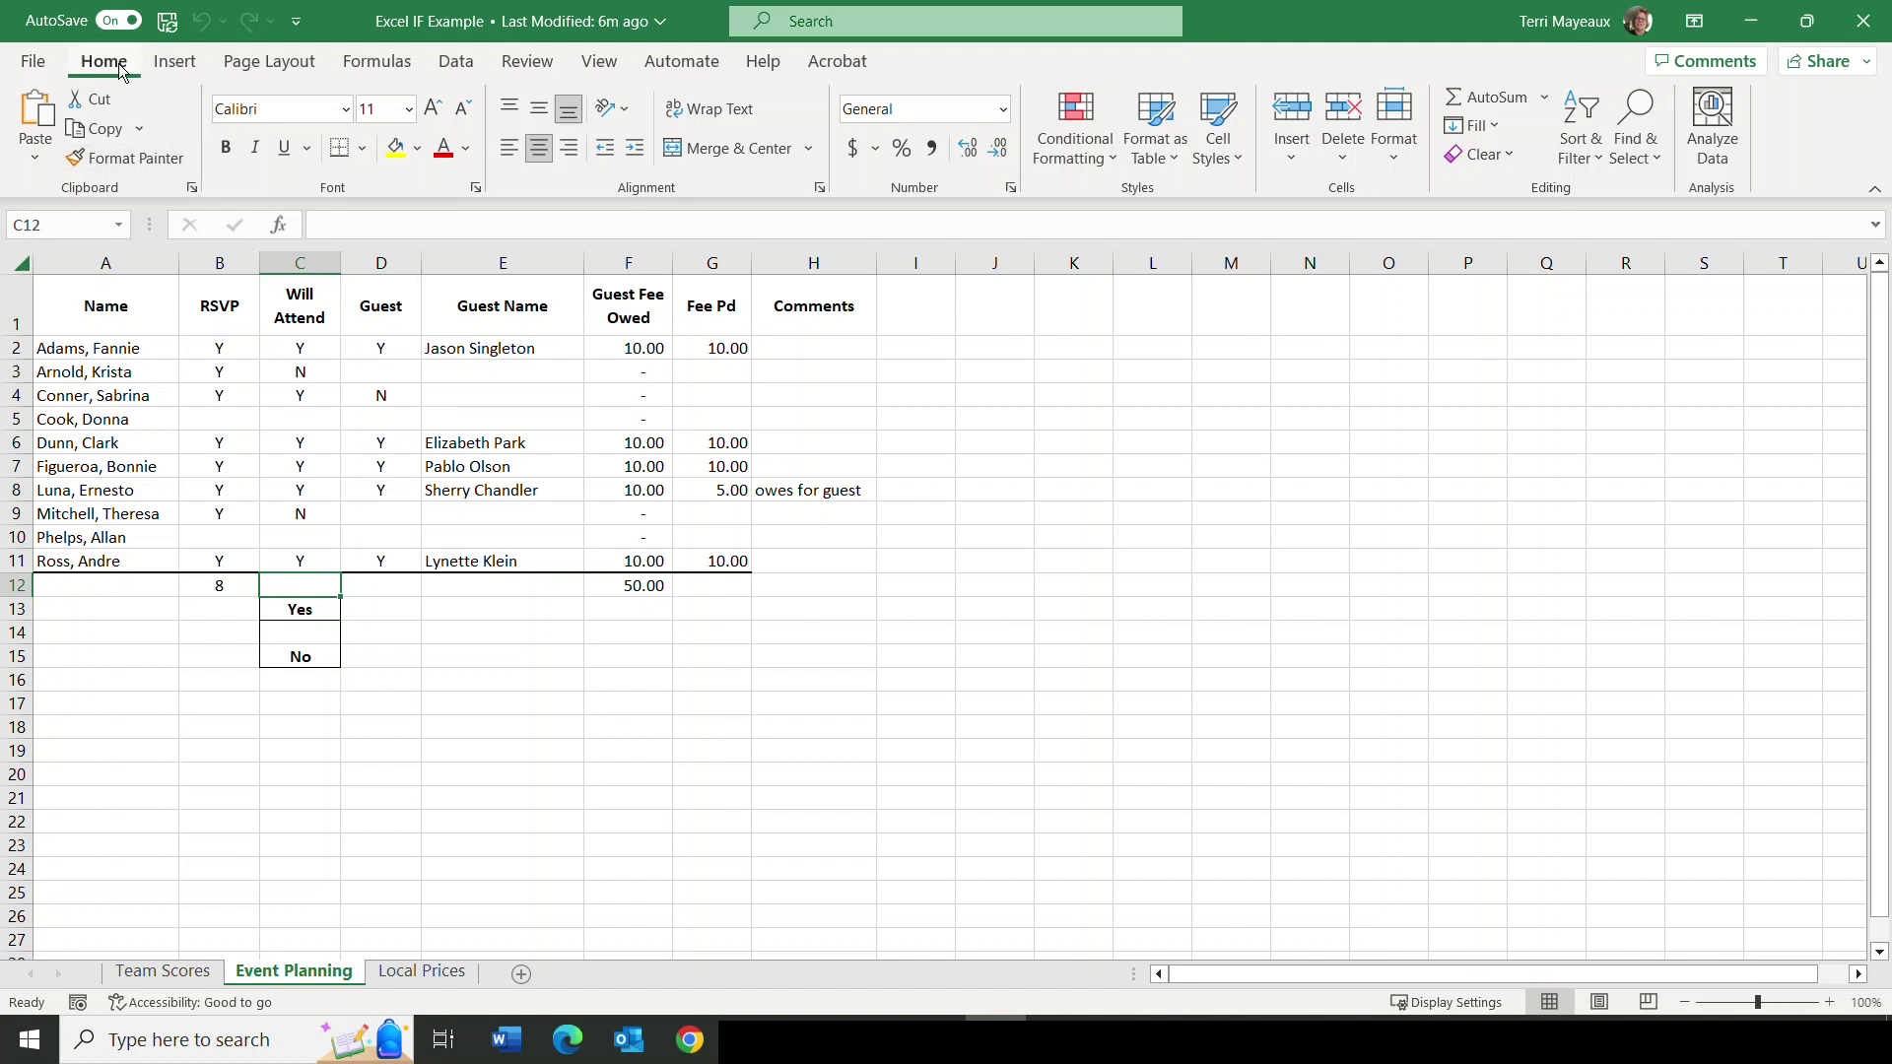
pyautogui.click(394, 63)
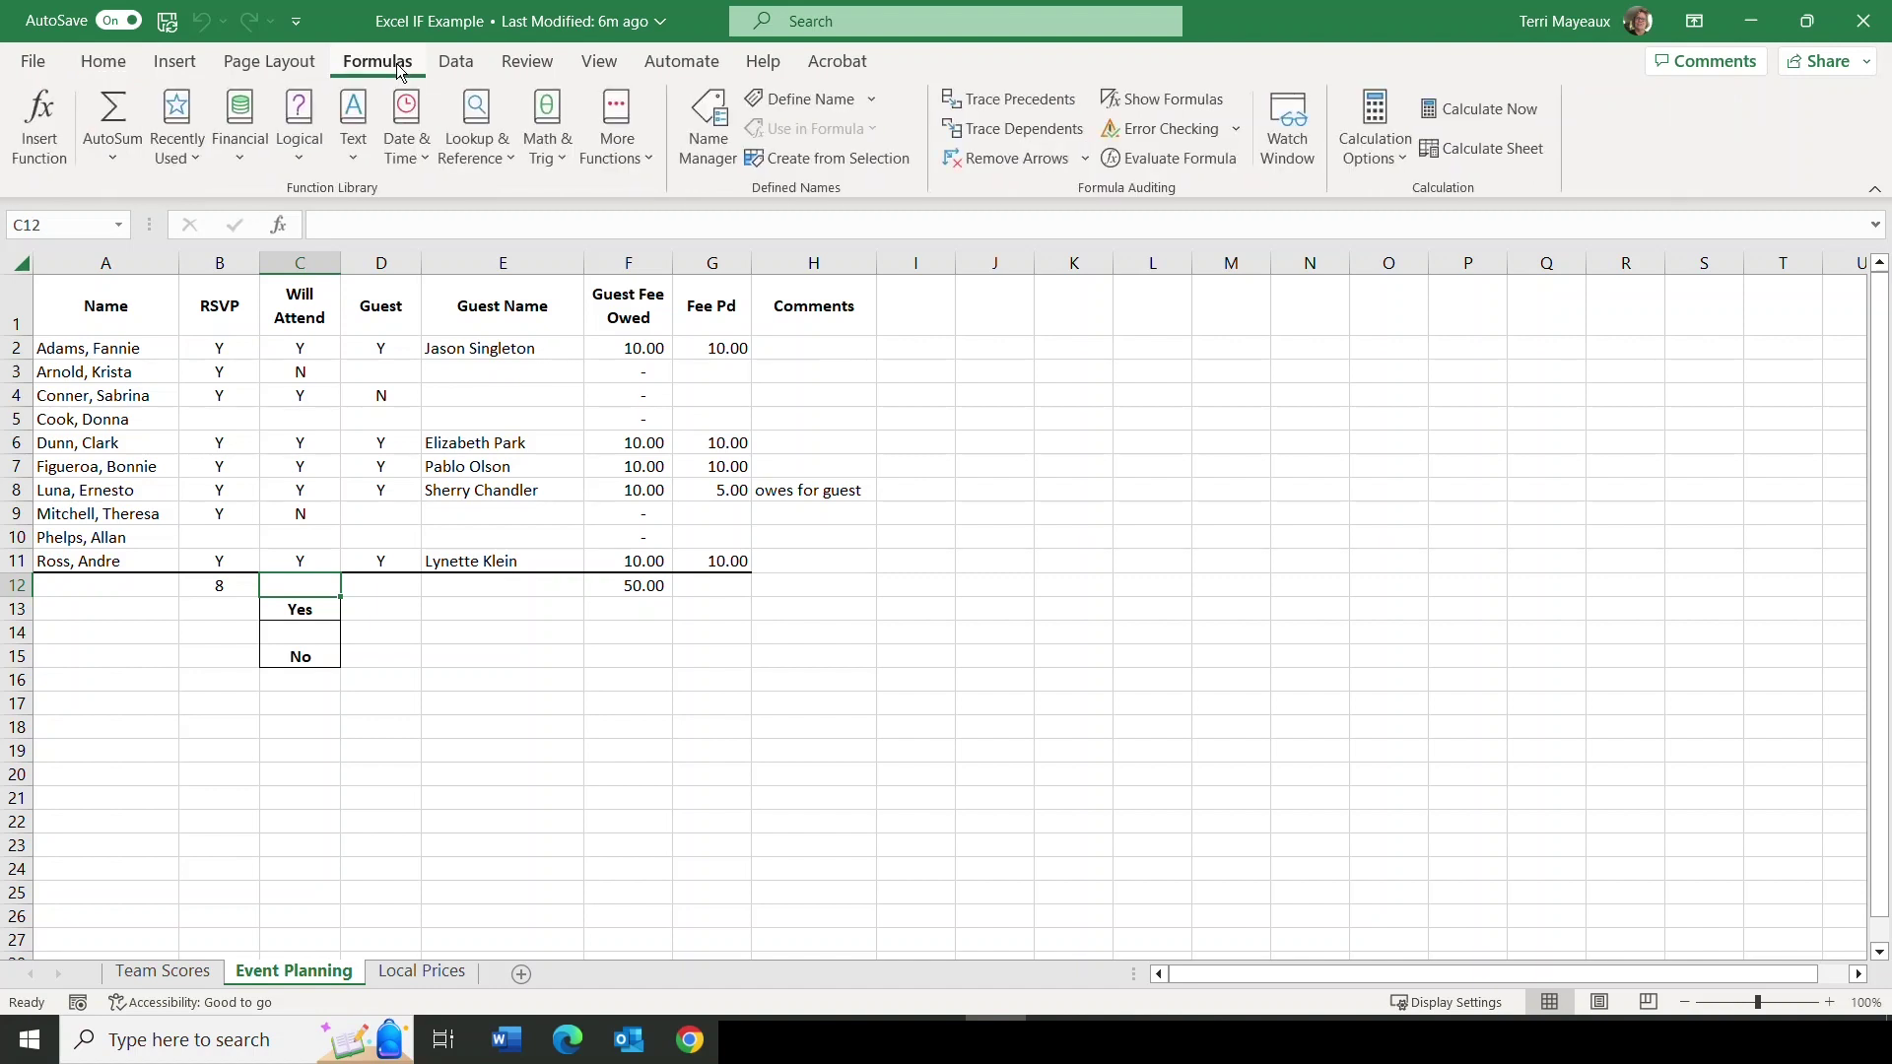
pyautogui.click(200, 164)
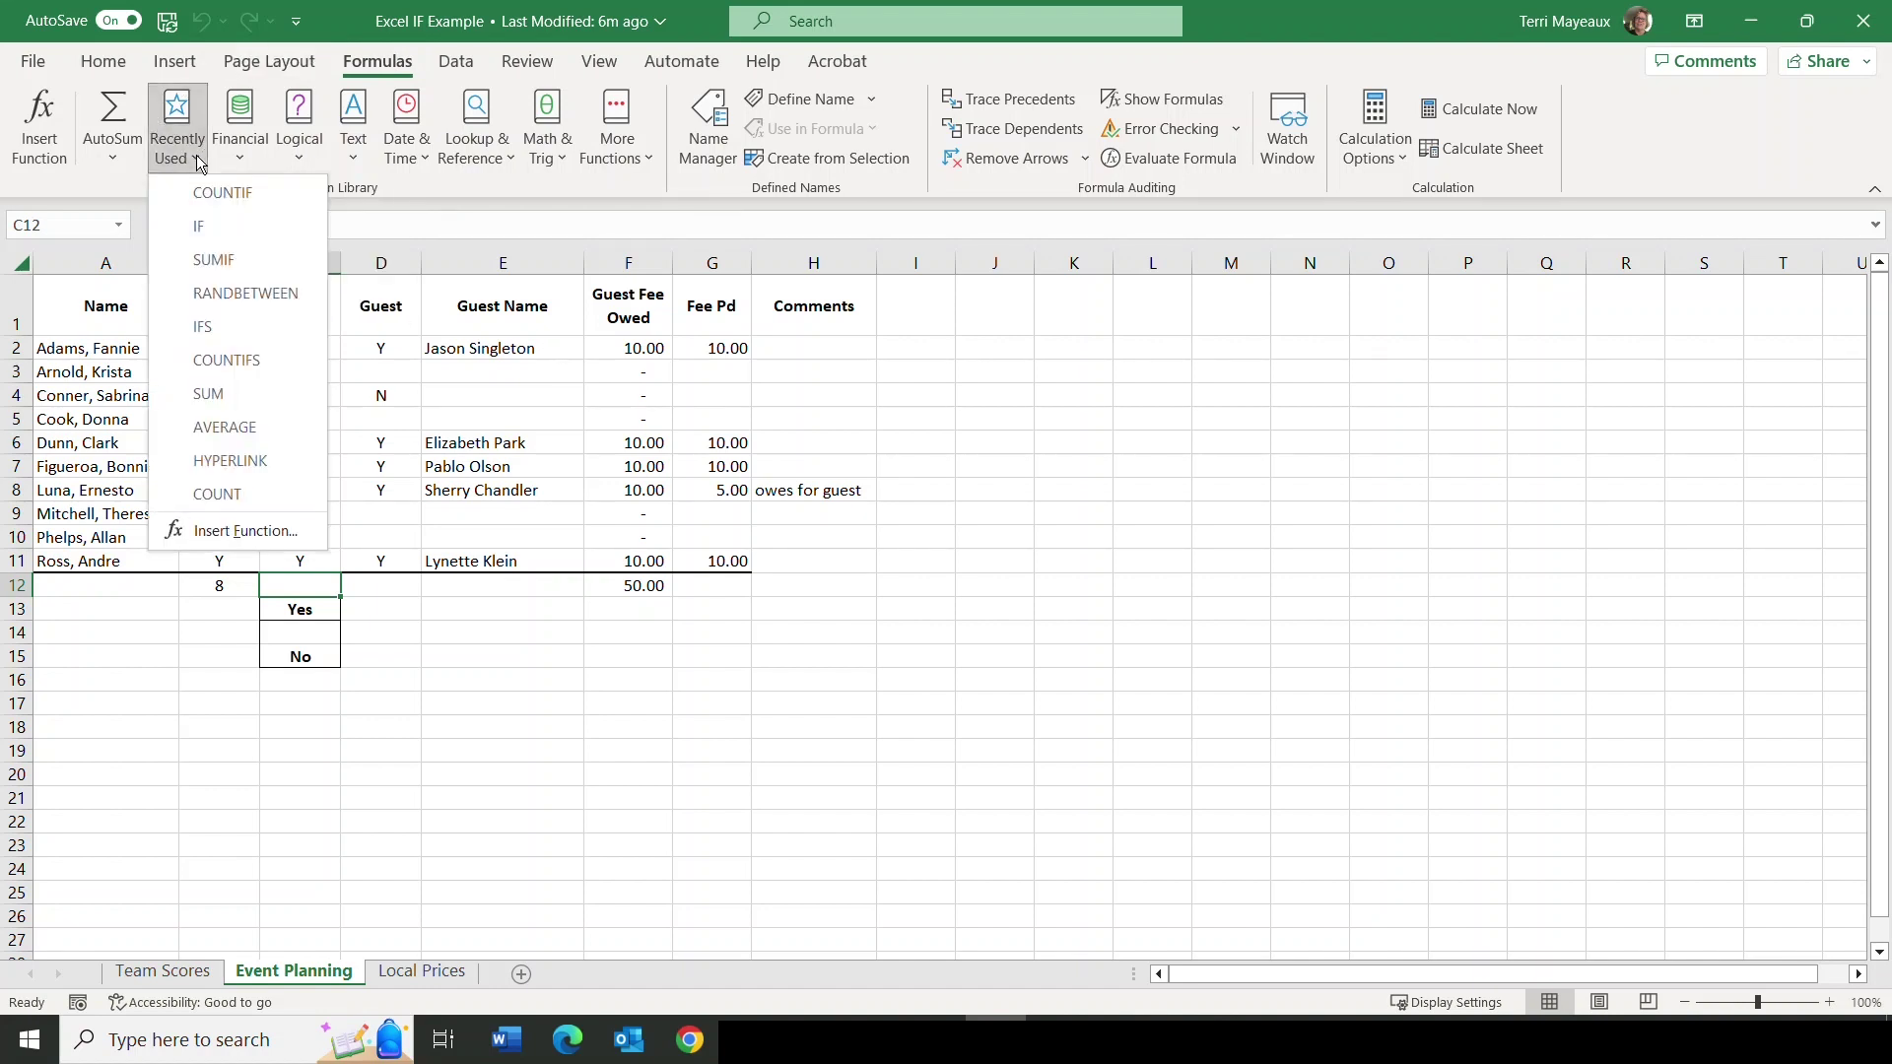
pyautogui.click(233, 194)
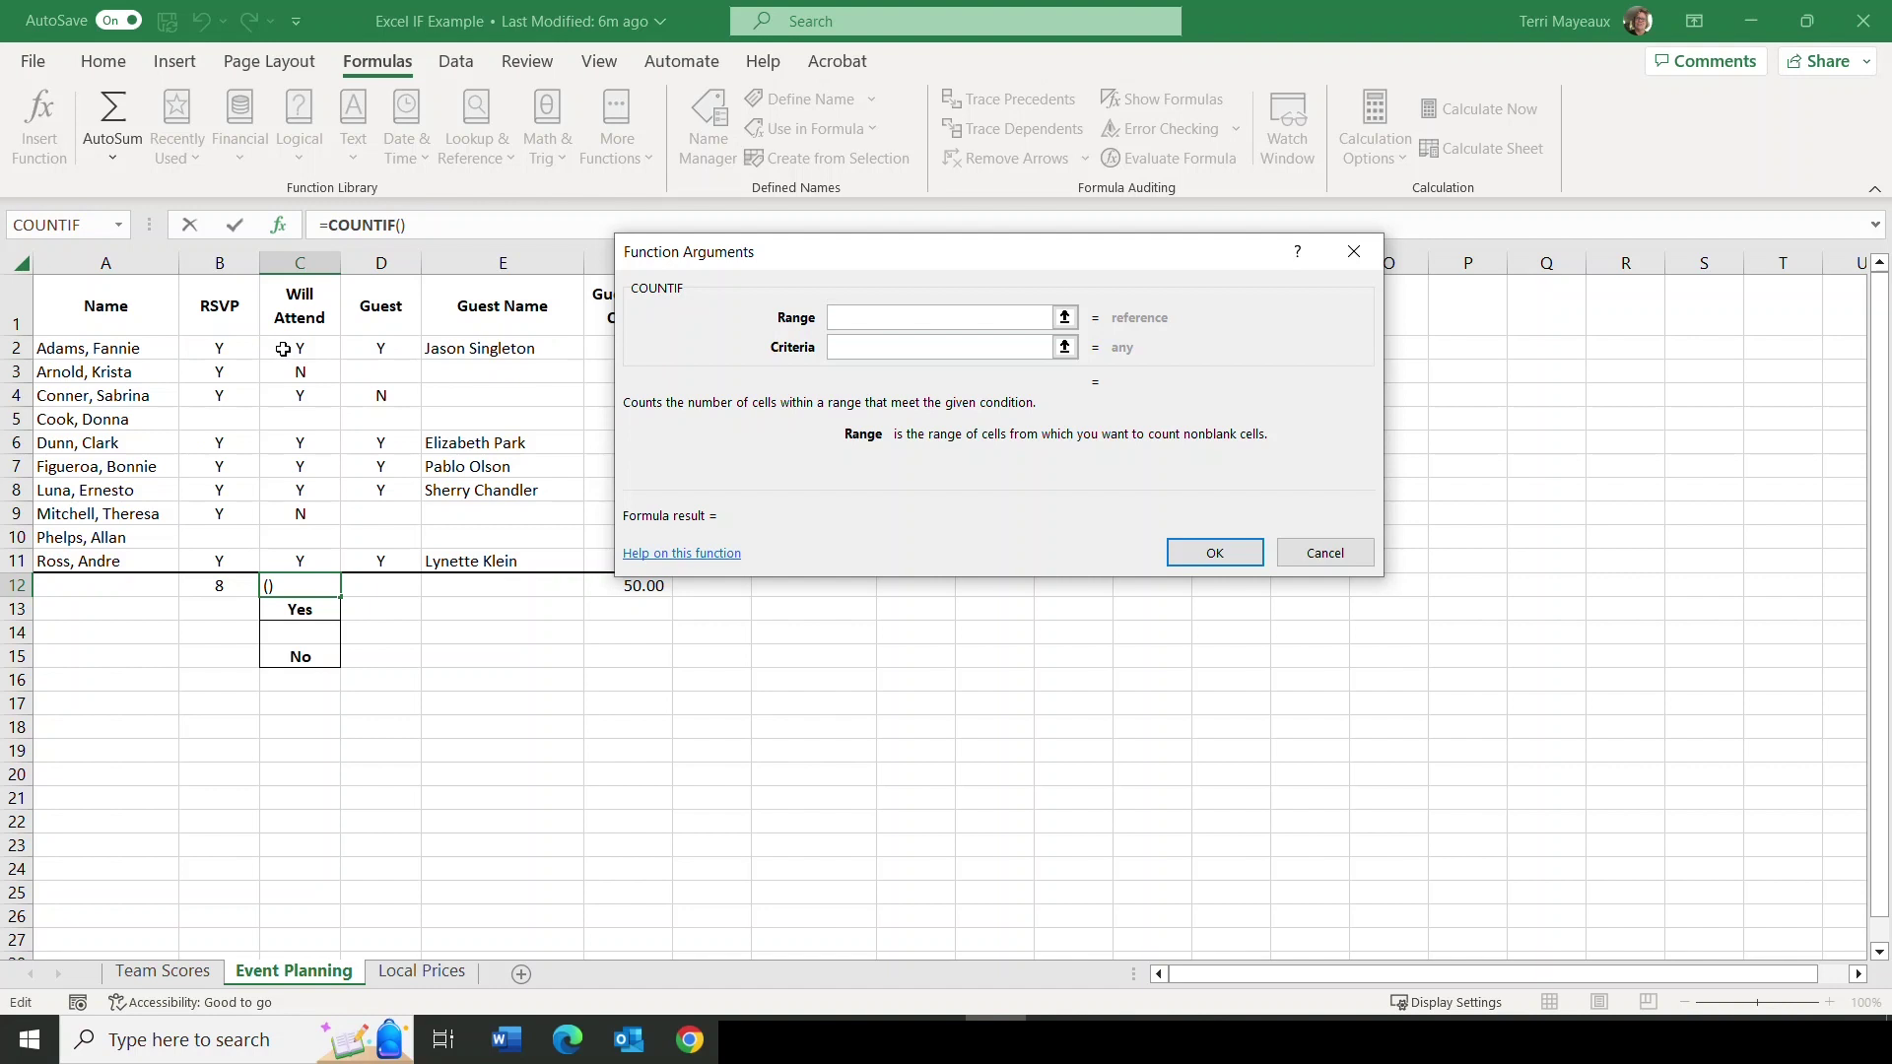
pyautogui.moveTo(282, 348); pyautogui.dragTo(296, 558)
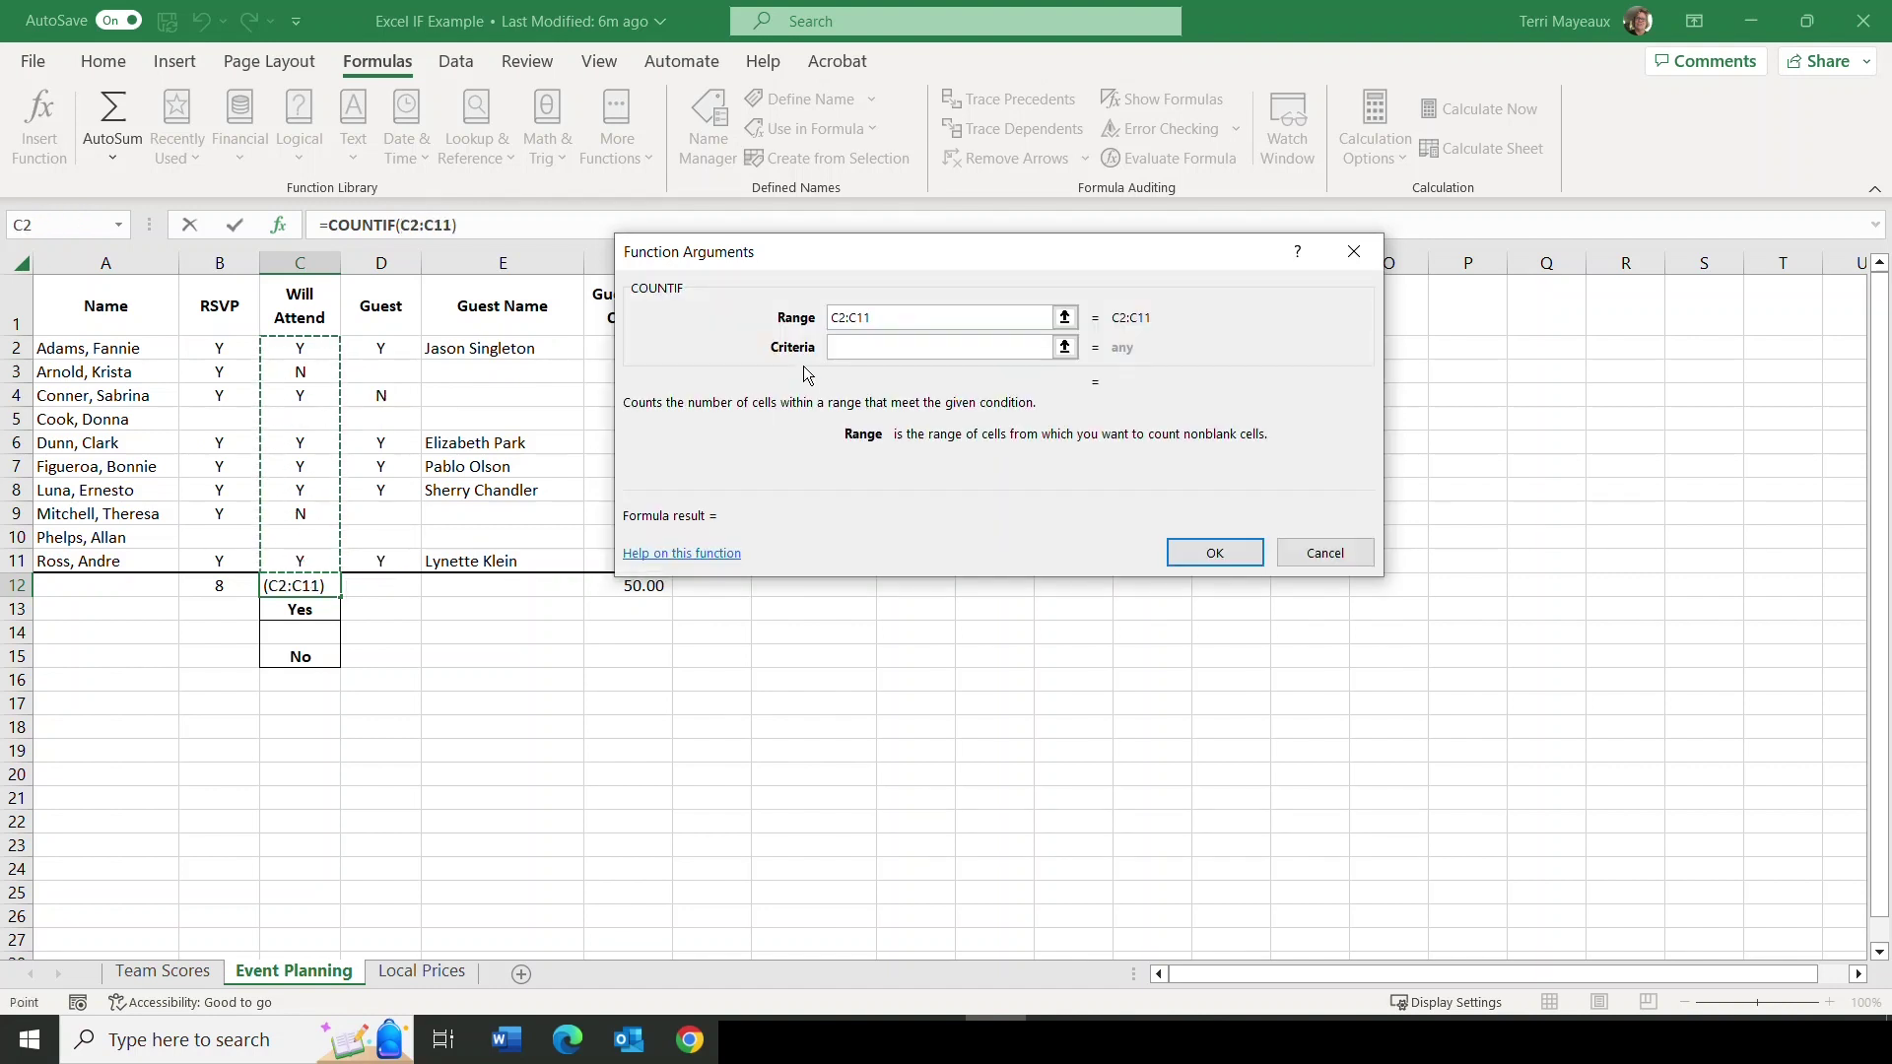
pyautogui.click(862, 347)
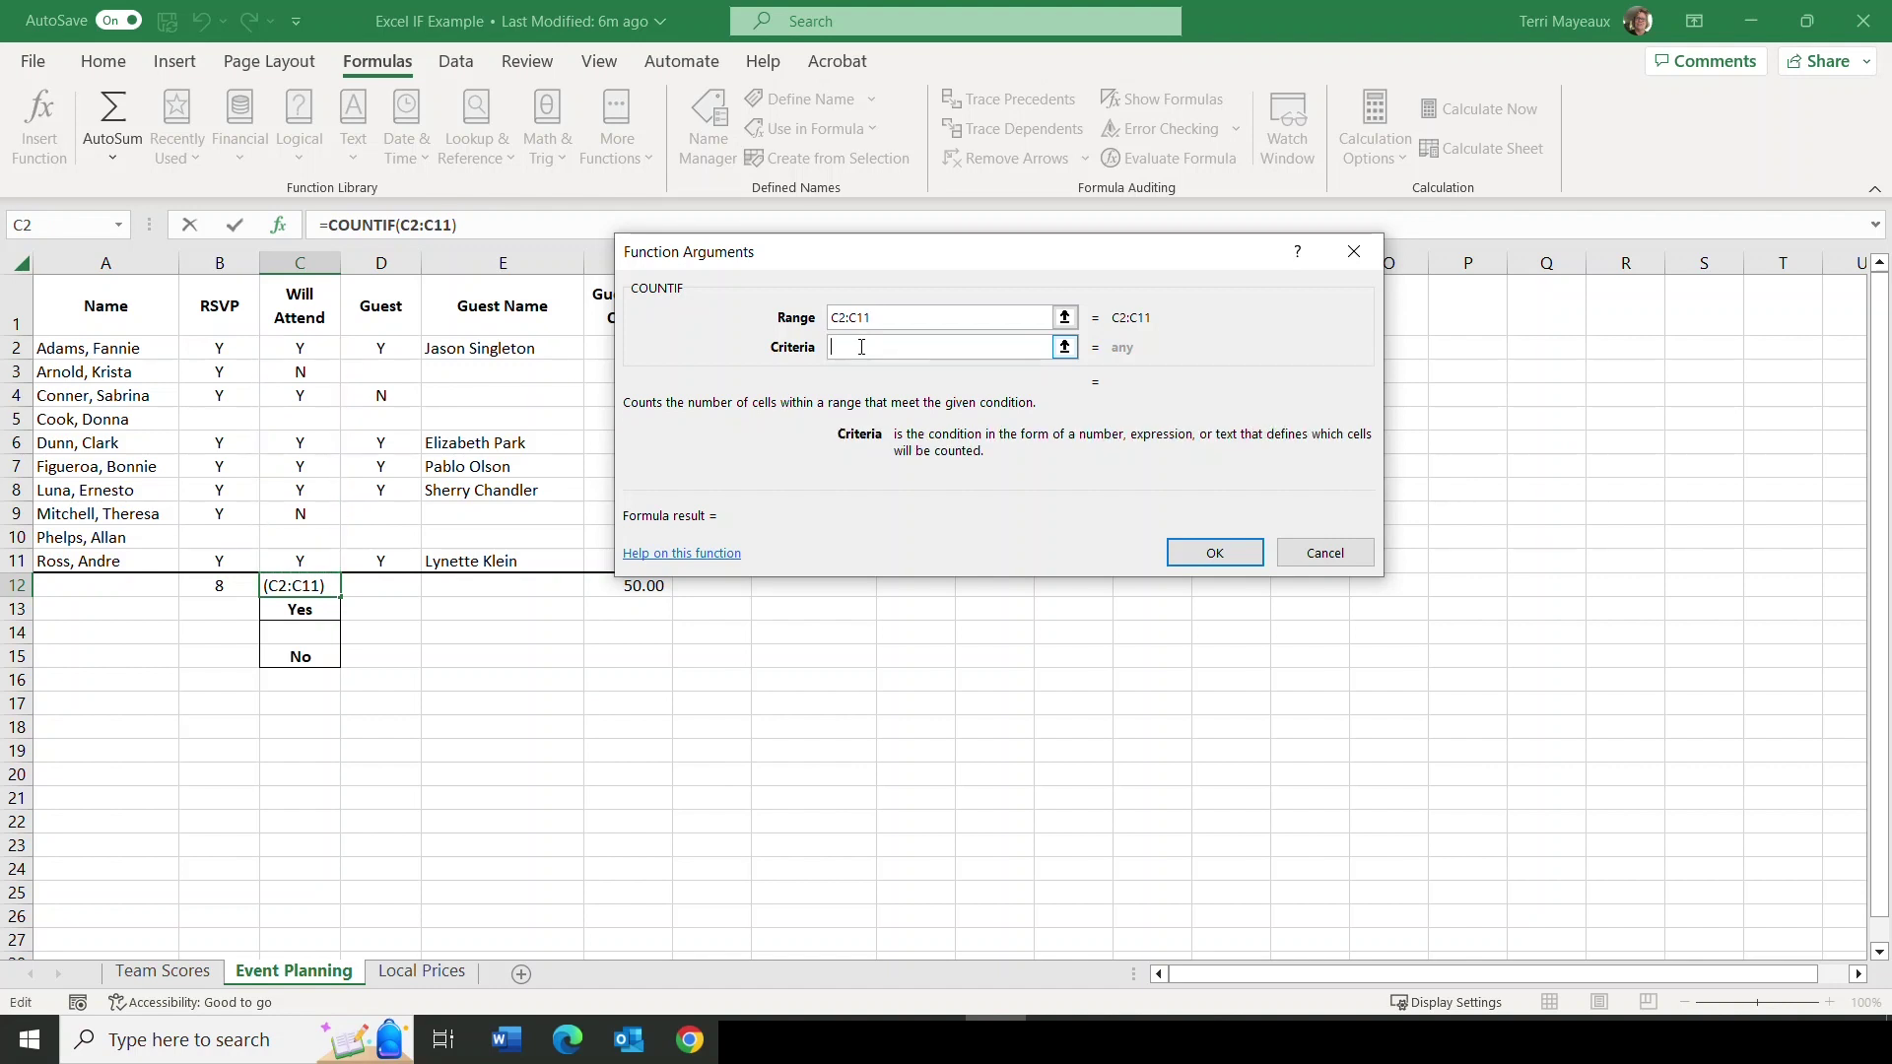
pyautogui.write('"')
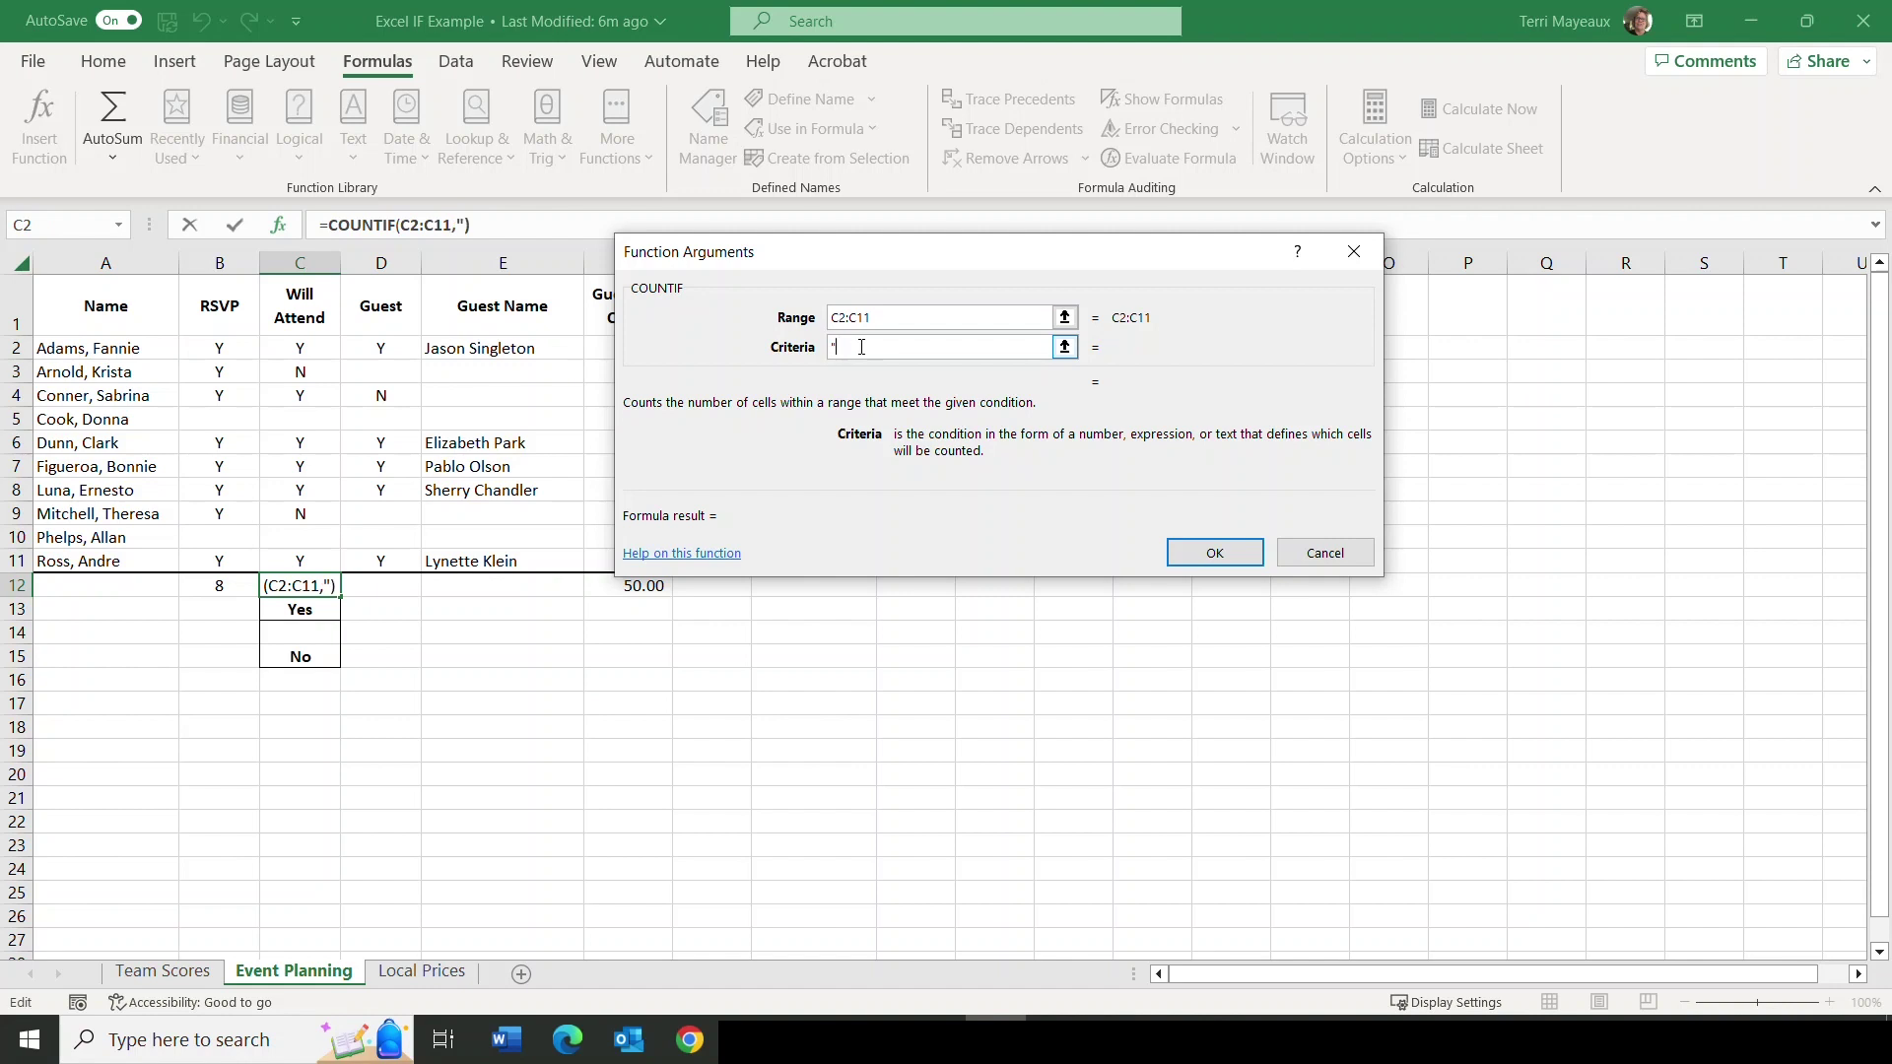
pyautogui.write('Y')
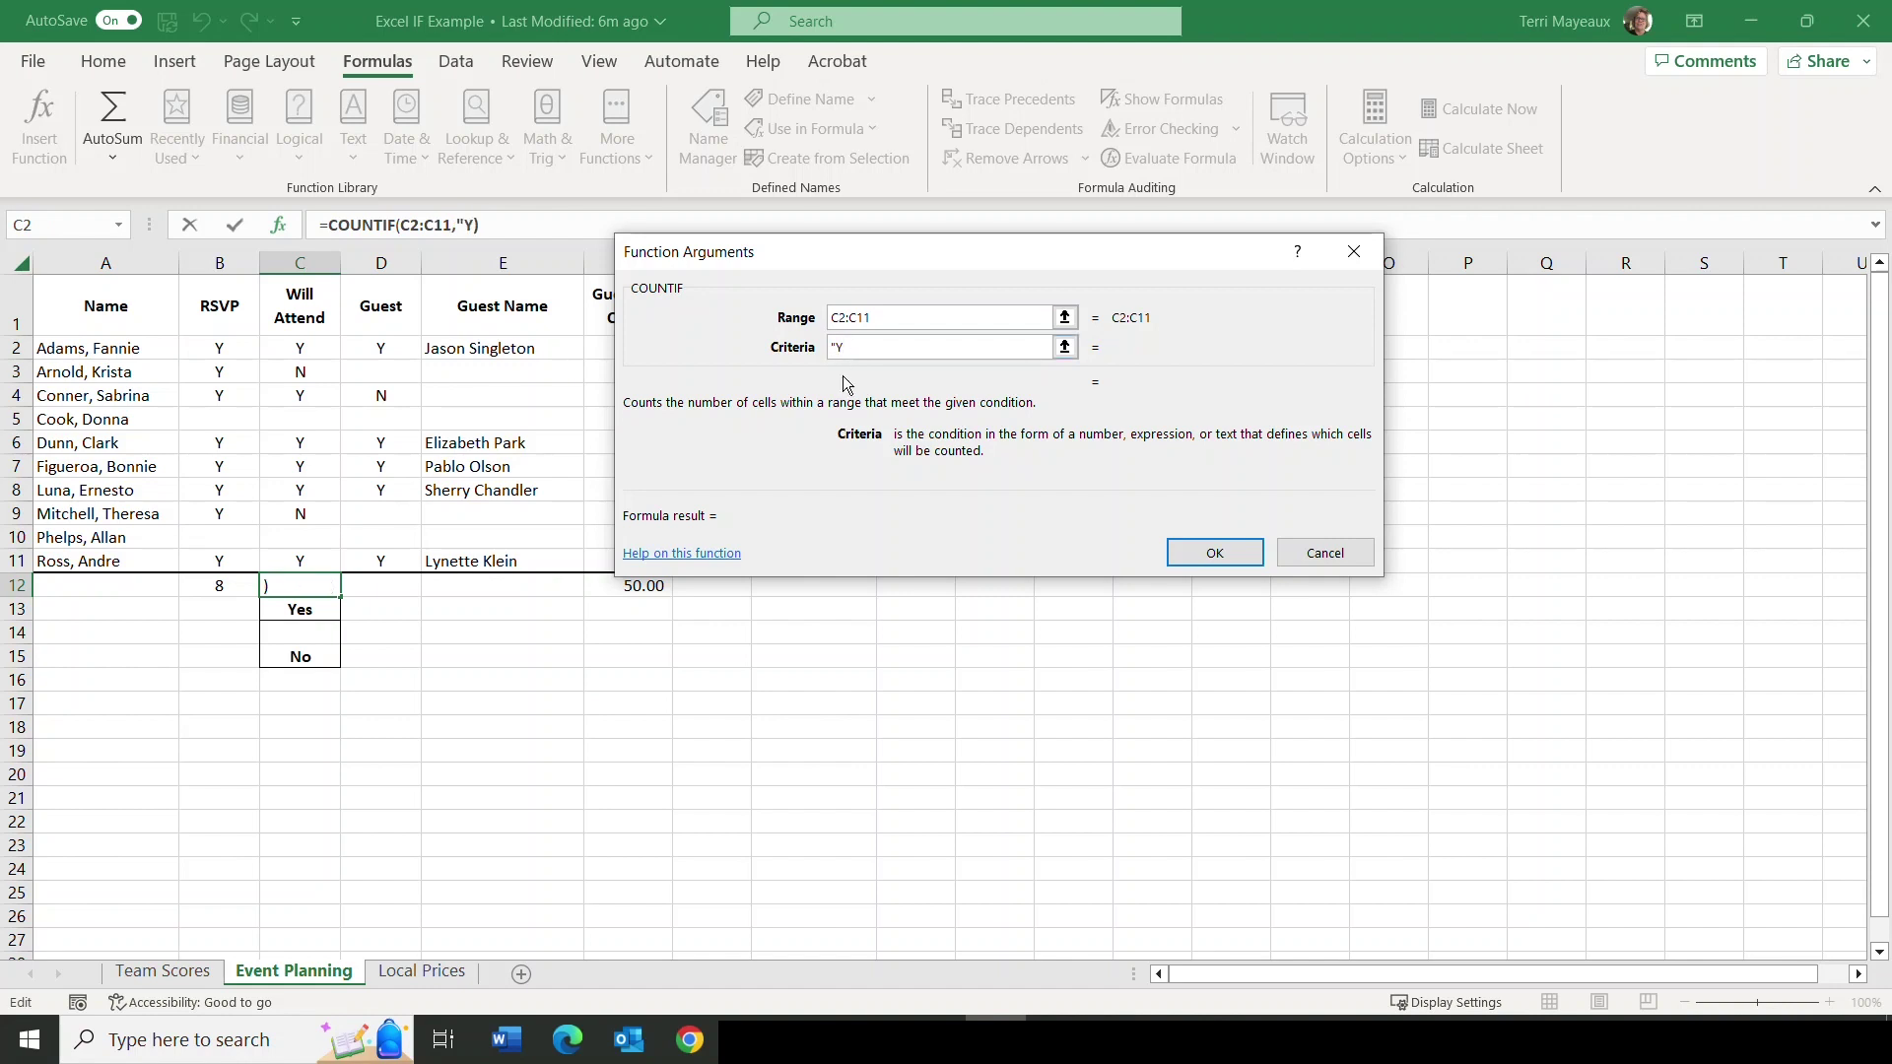
pyautogui.write('"')
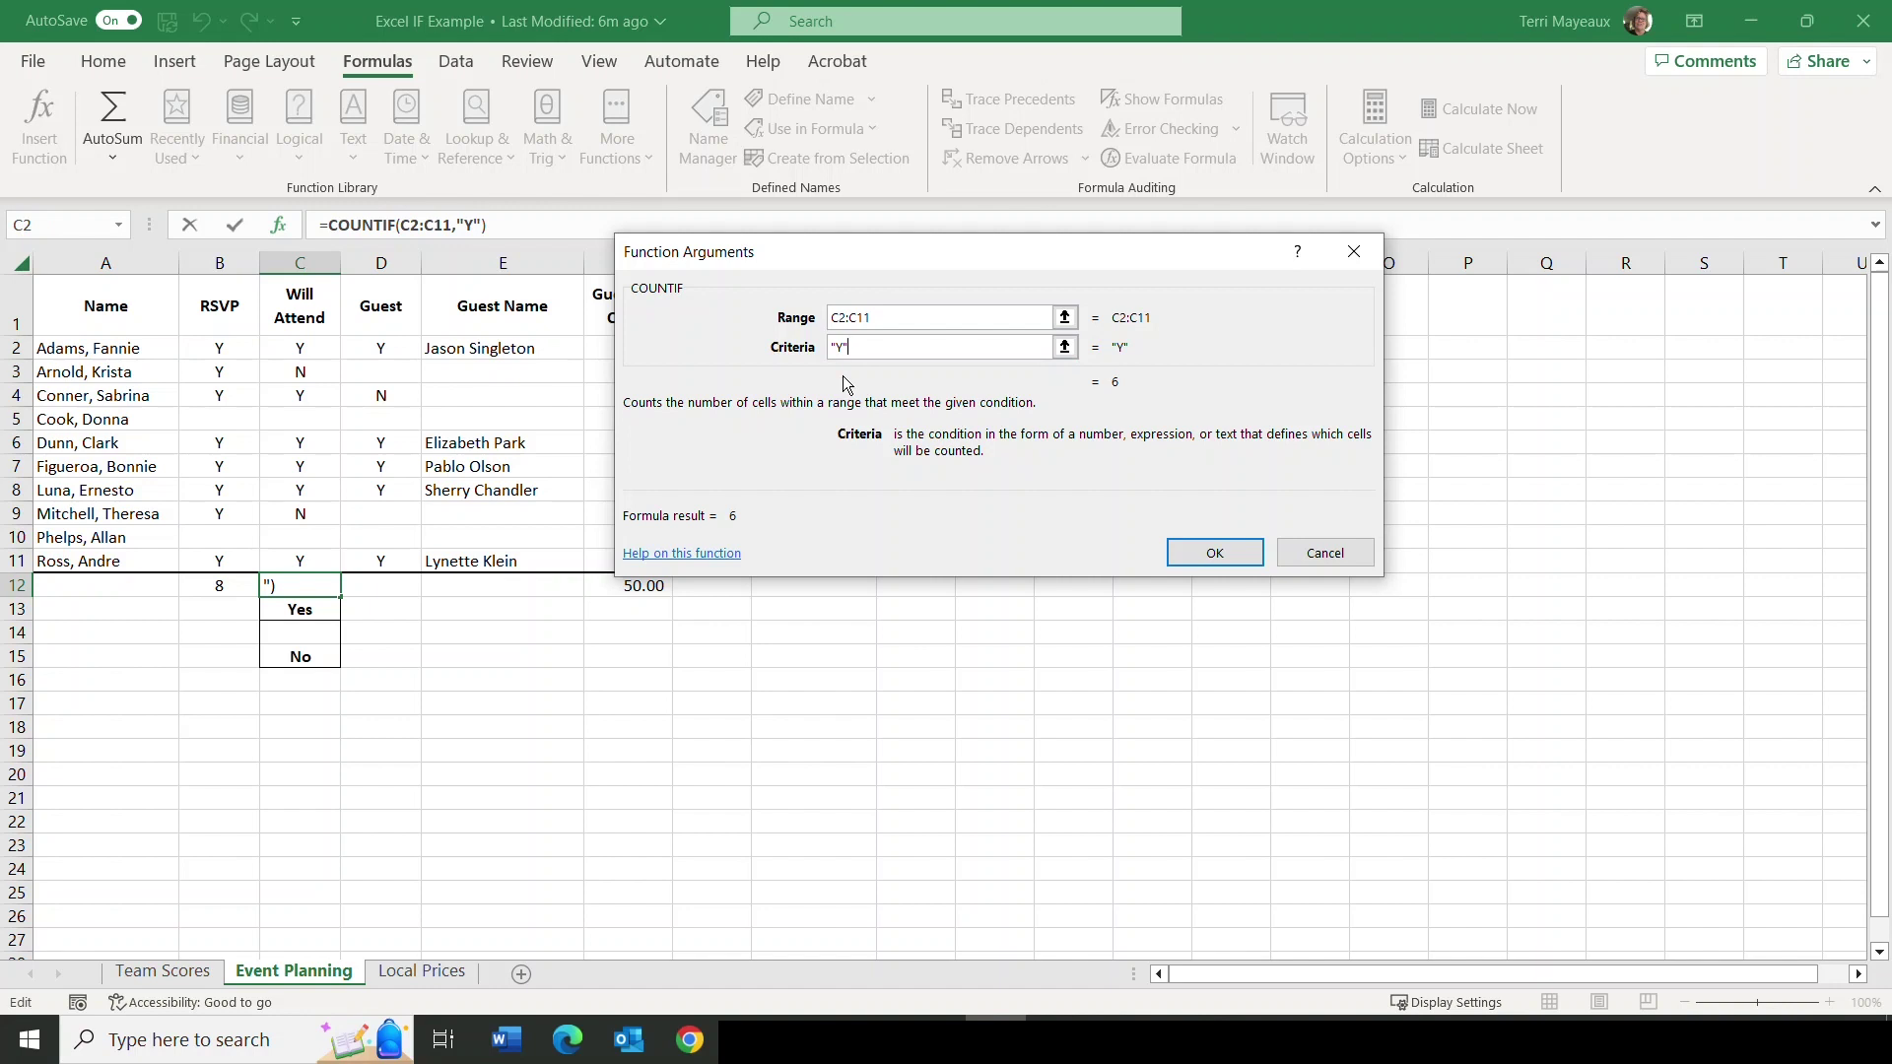
pyautogui.click(1218, 552)
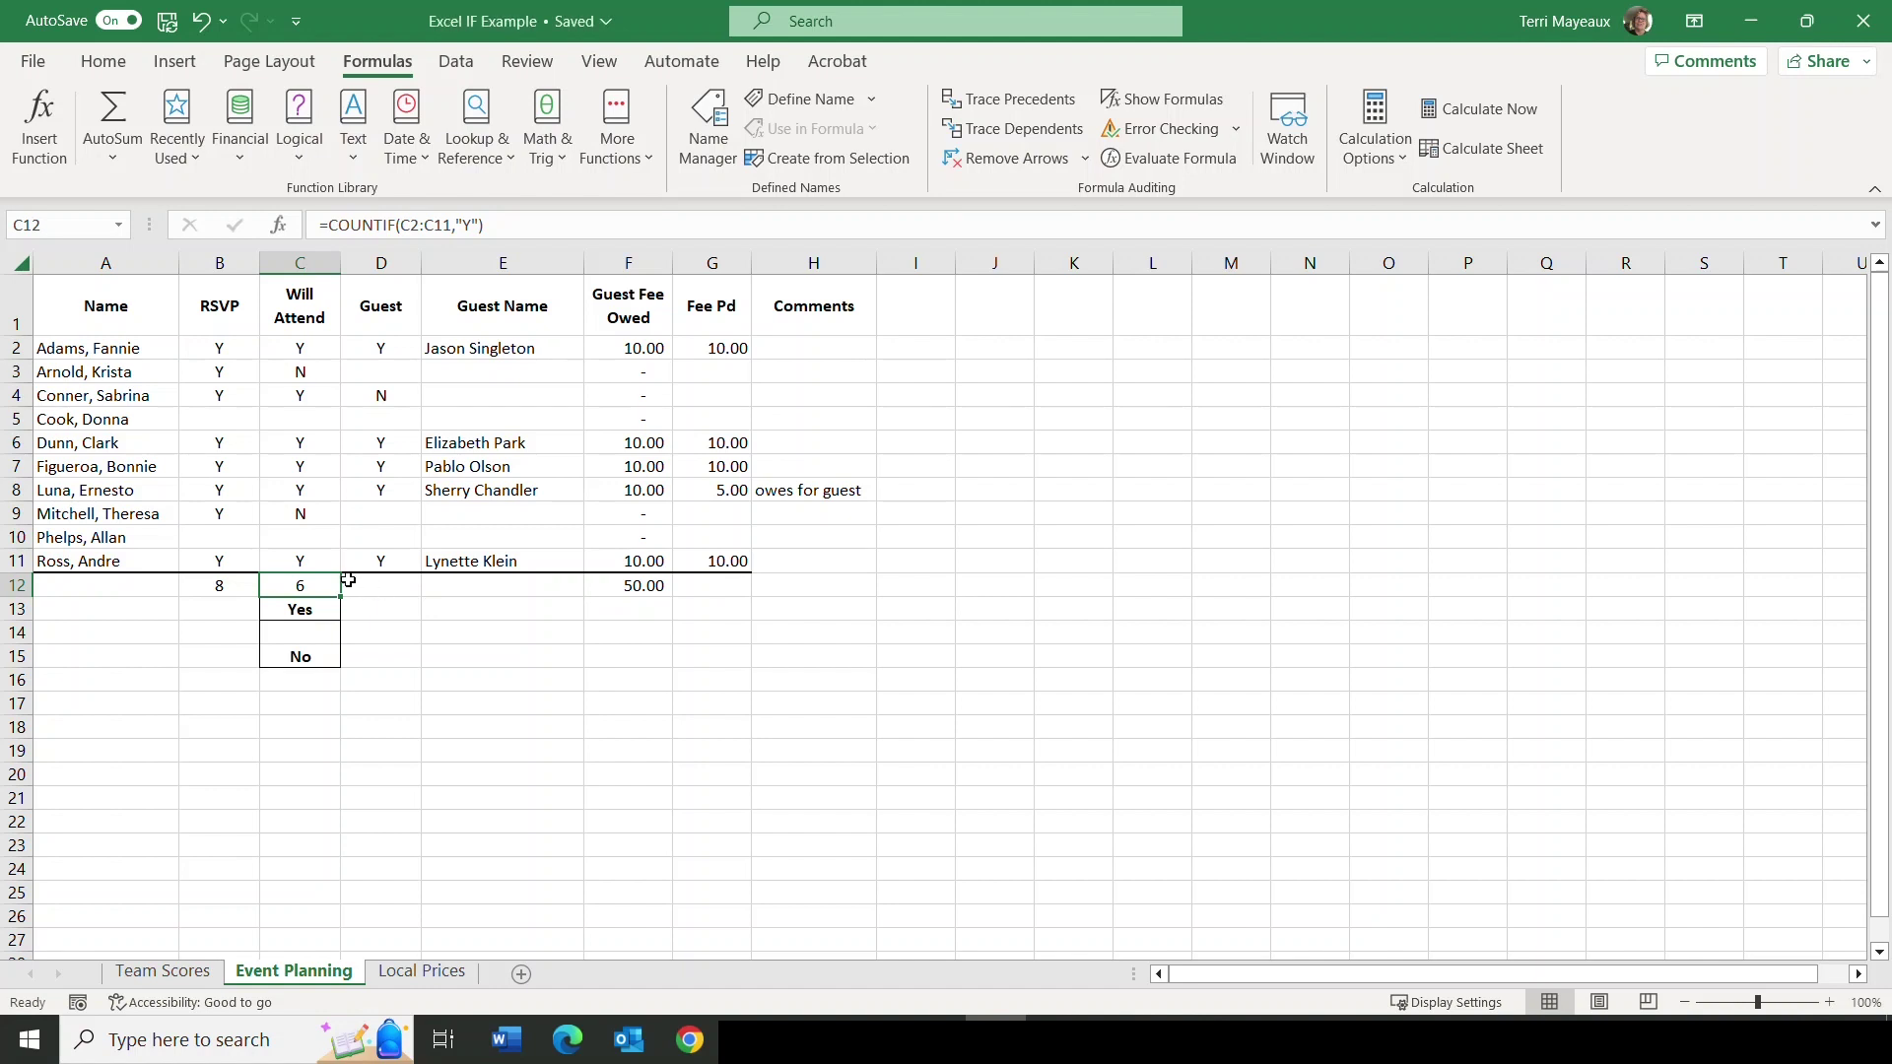
# Insert a COUNTIF function in C14, above the No label, with range C2:C11 and criteria "N".
pyautogui.click(304, 627)
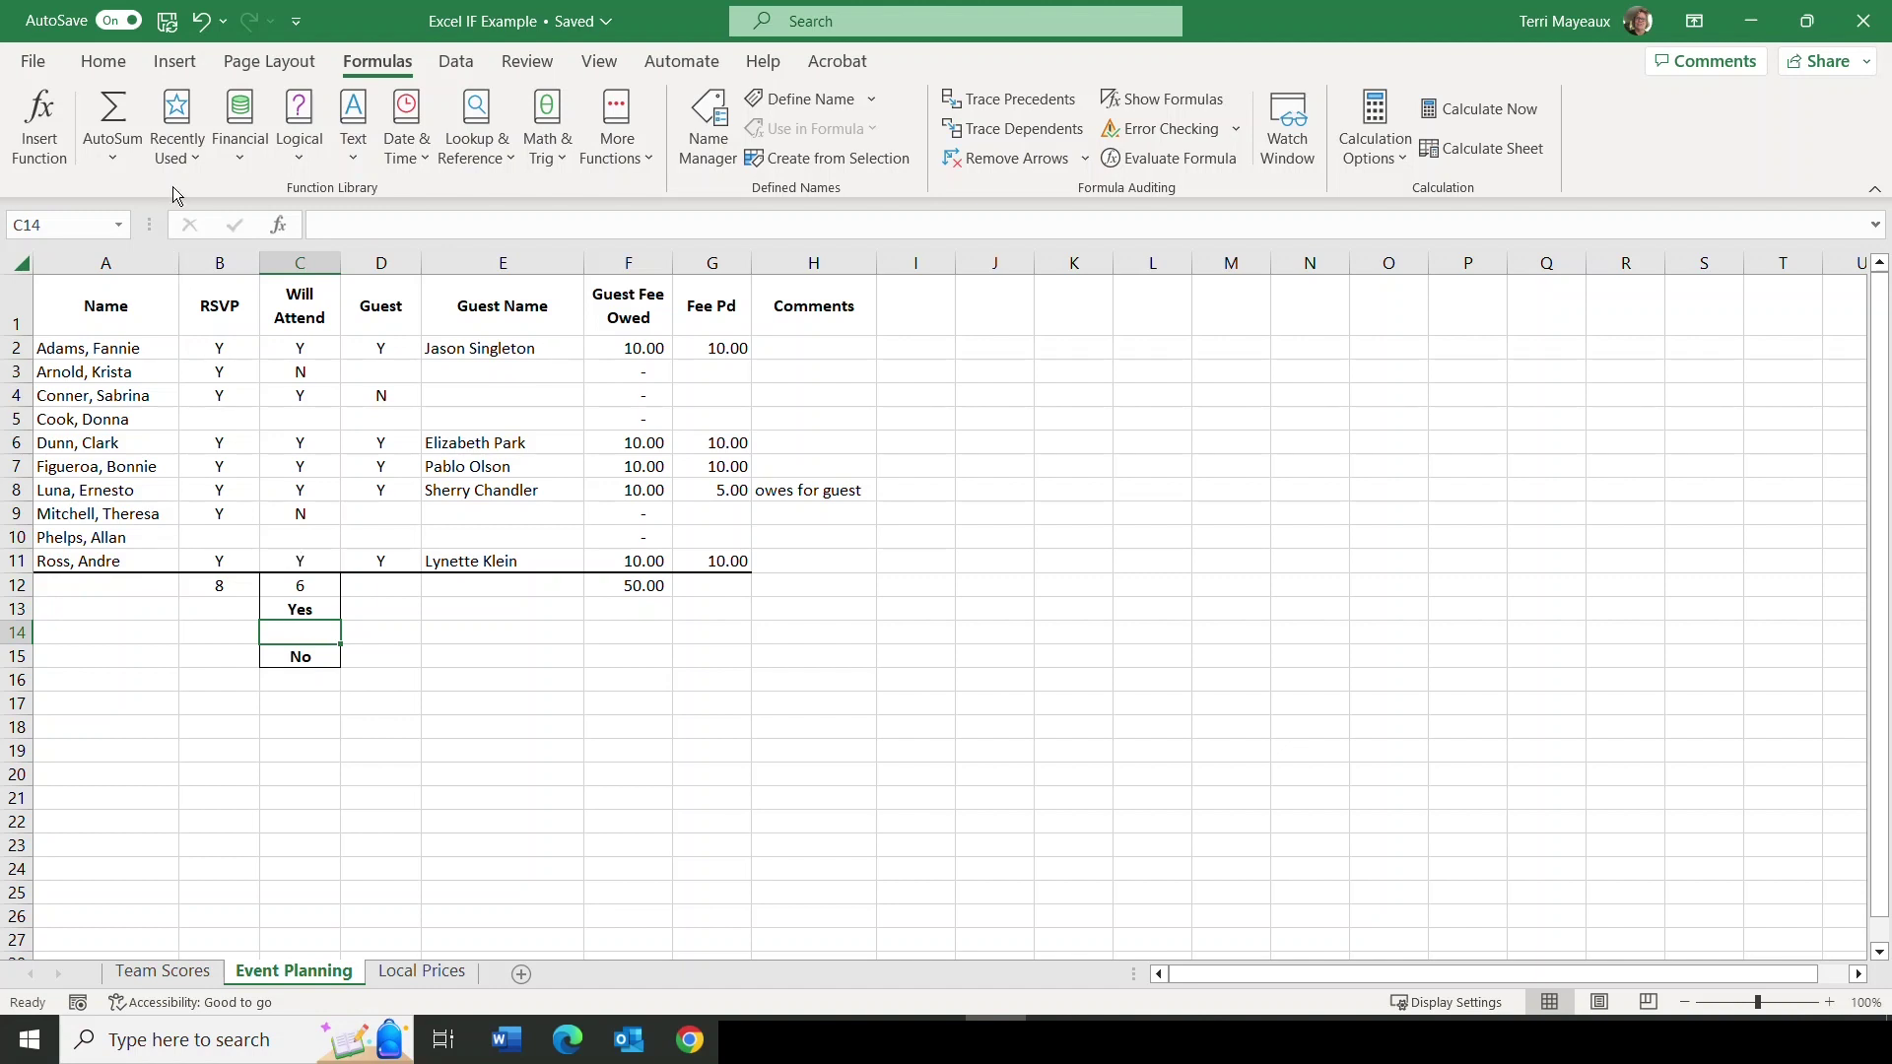
pyautogui.click(189, 159)
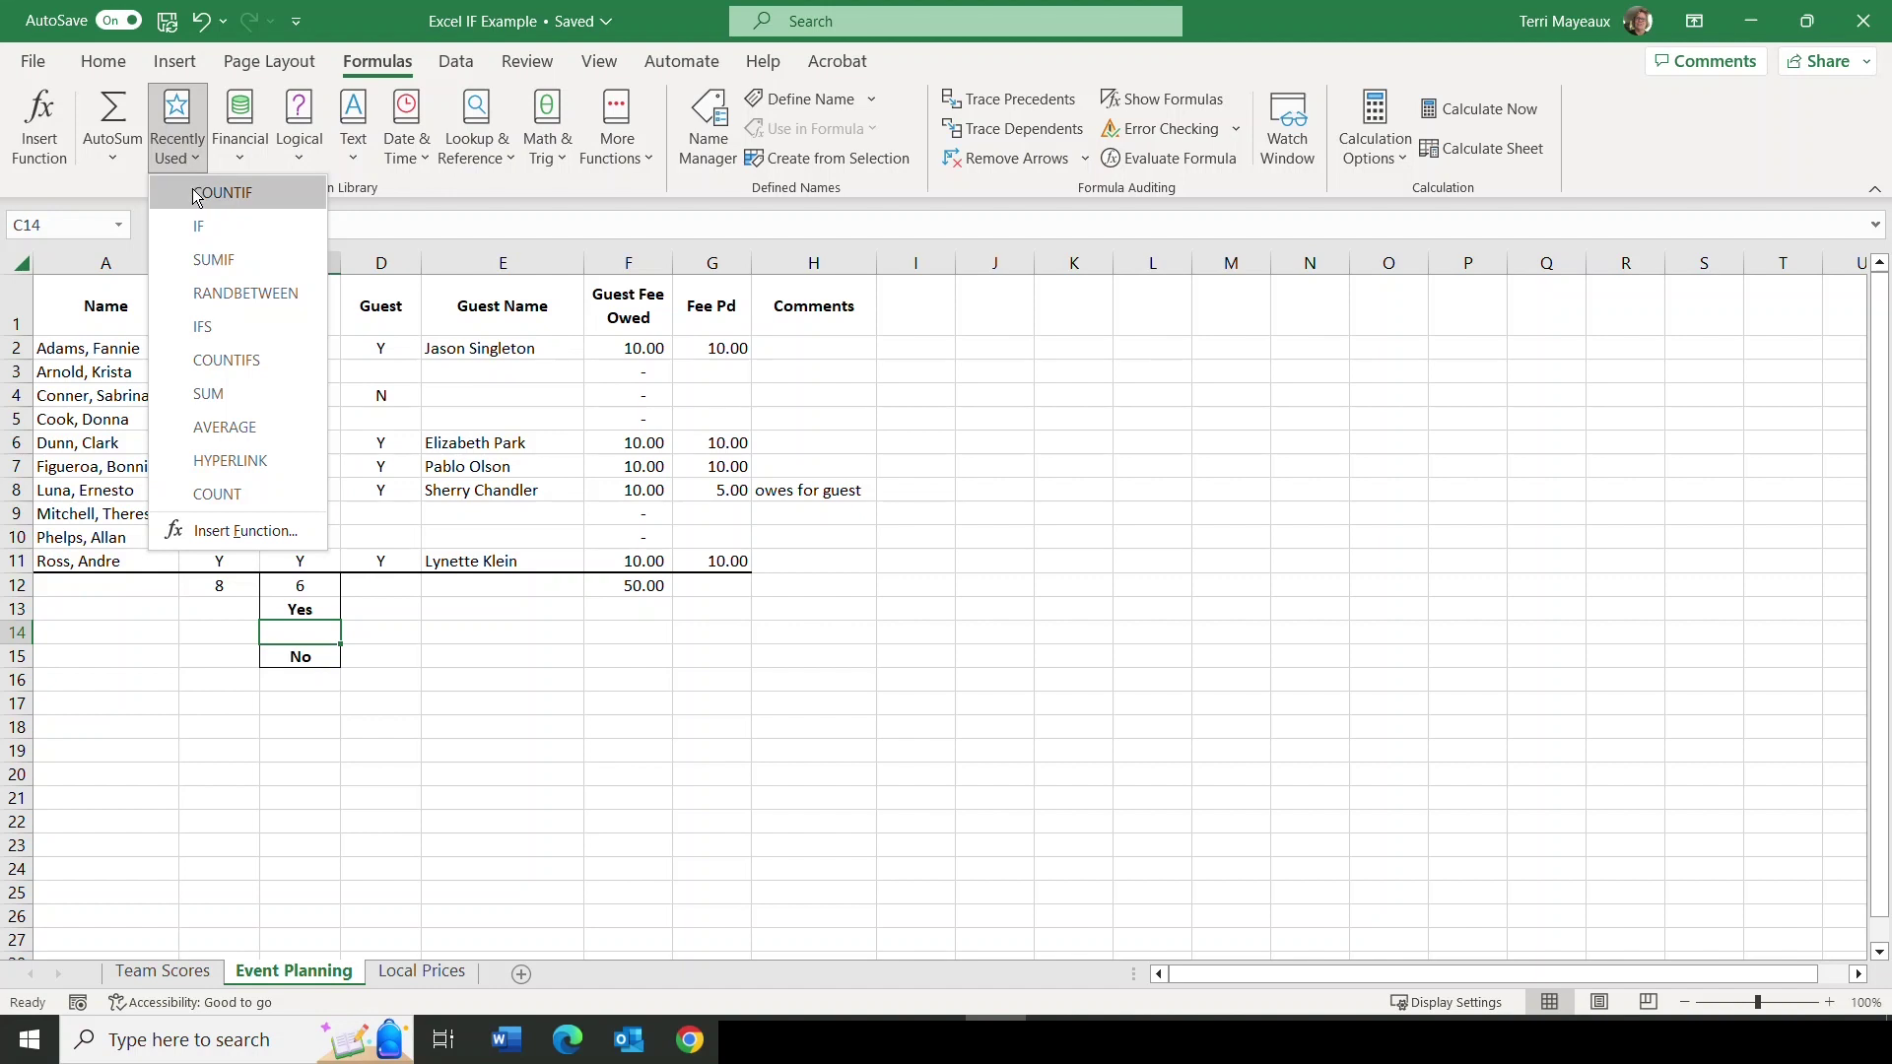
pyautogui.click(192, 190)
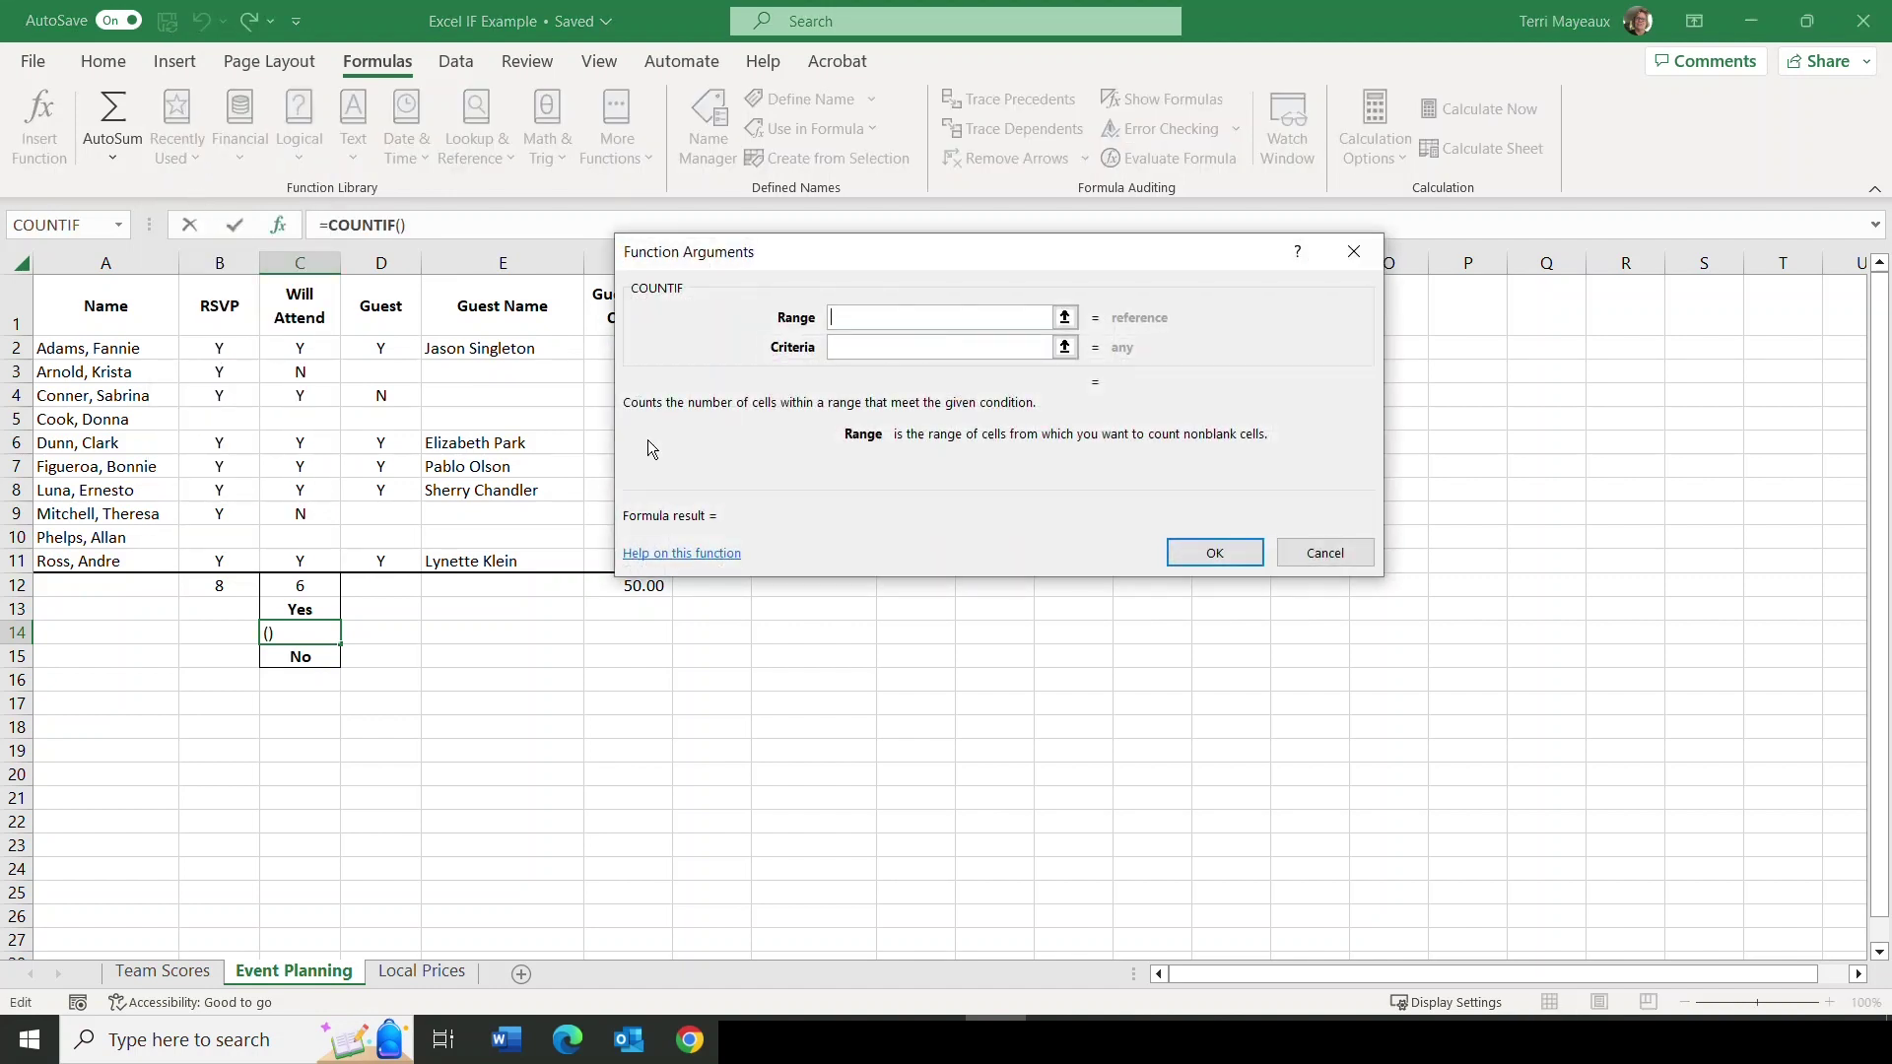
pyautogui.moveTo(282, 347); pyautogui.dragTo(294, 557)
pyautogui.click(871, 349)
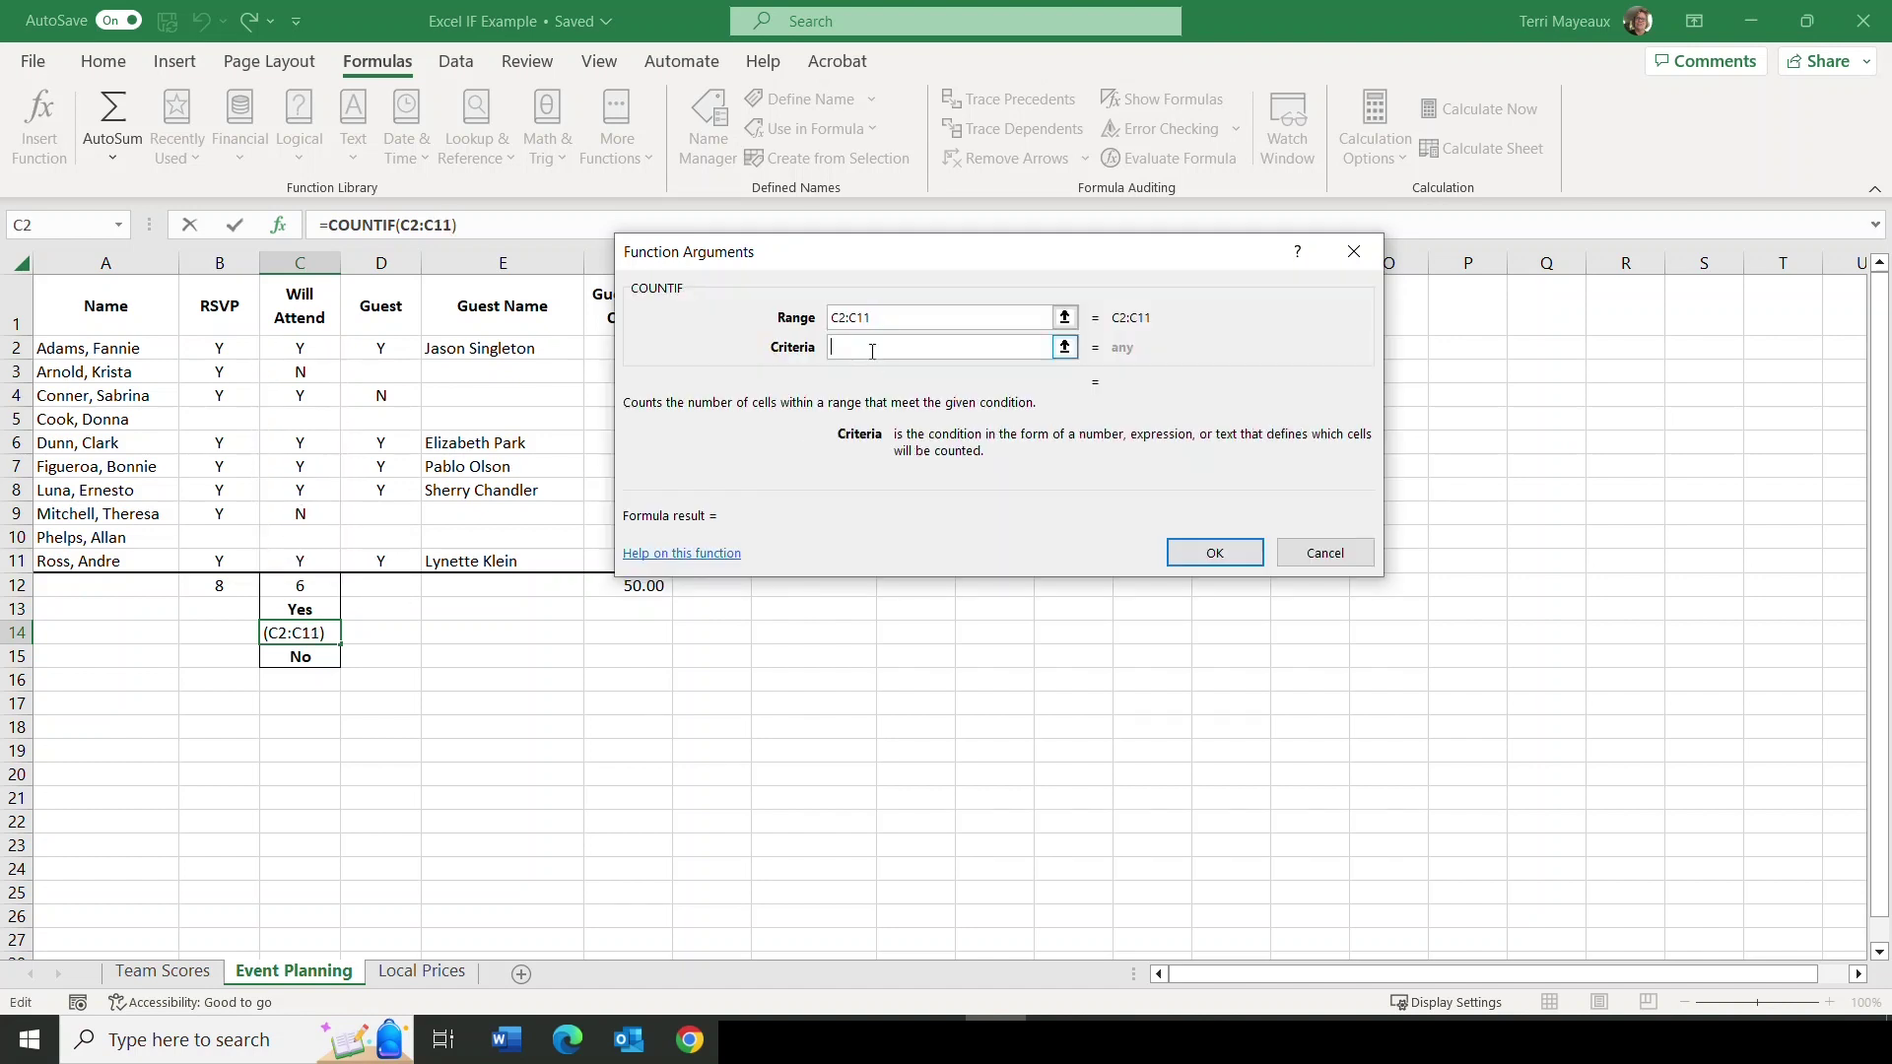
pyautogui.write('"N"')
pyautogui.click(1215, 552)
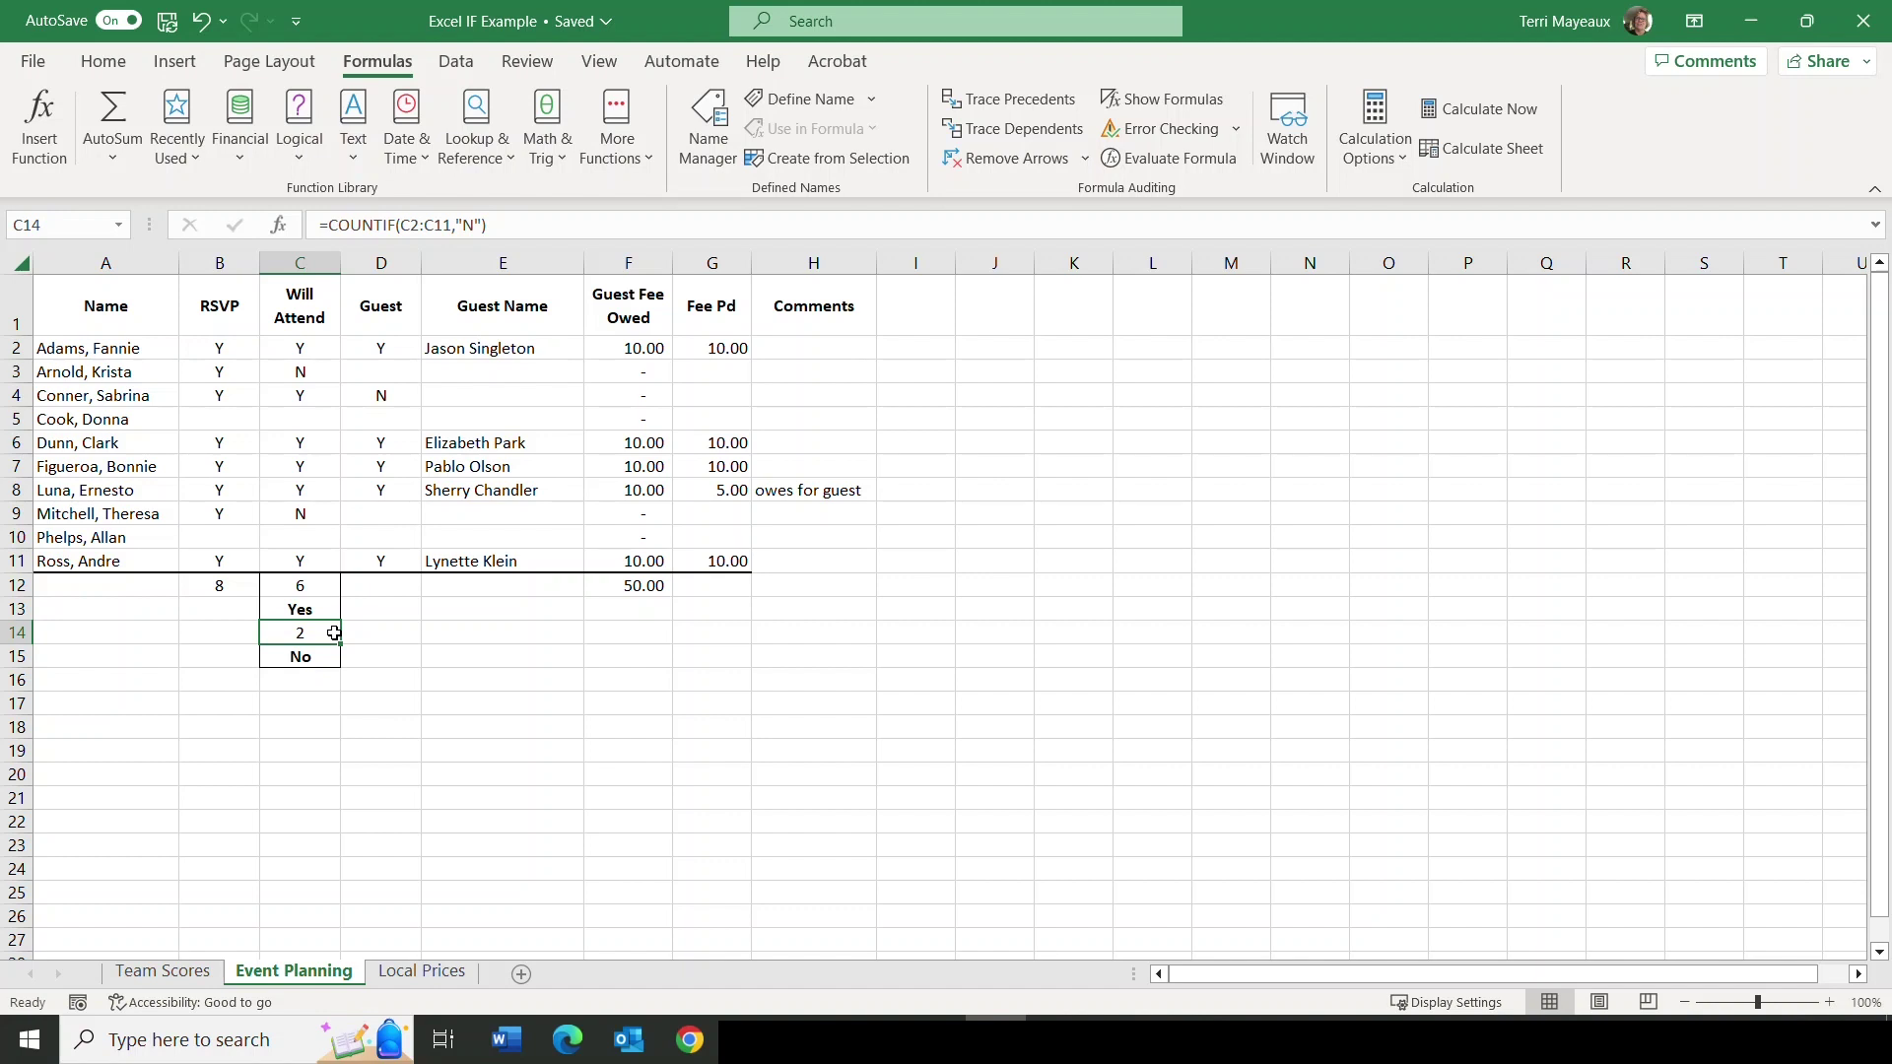
# Insert a COUNTIF function in D12 with range D2:D11 and criteria "Y".
pyautogui.click(378, 587)
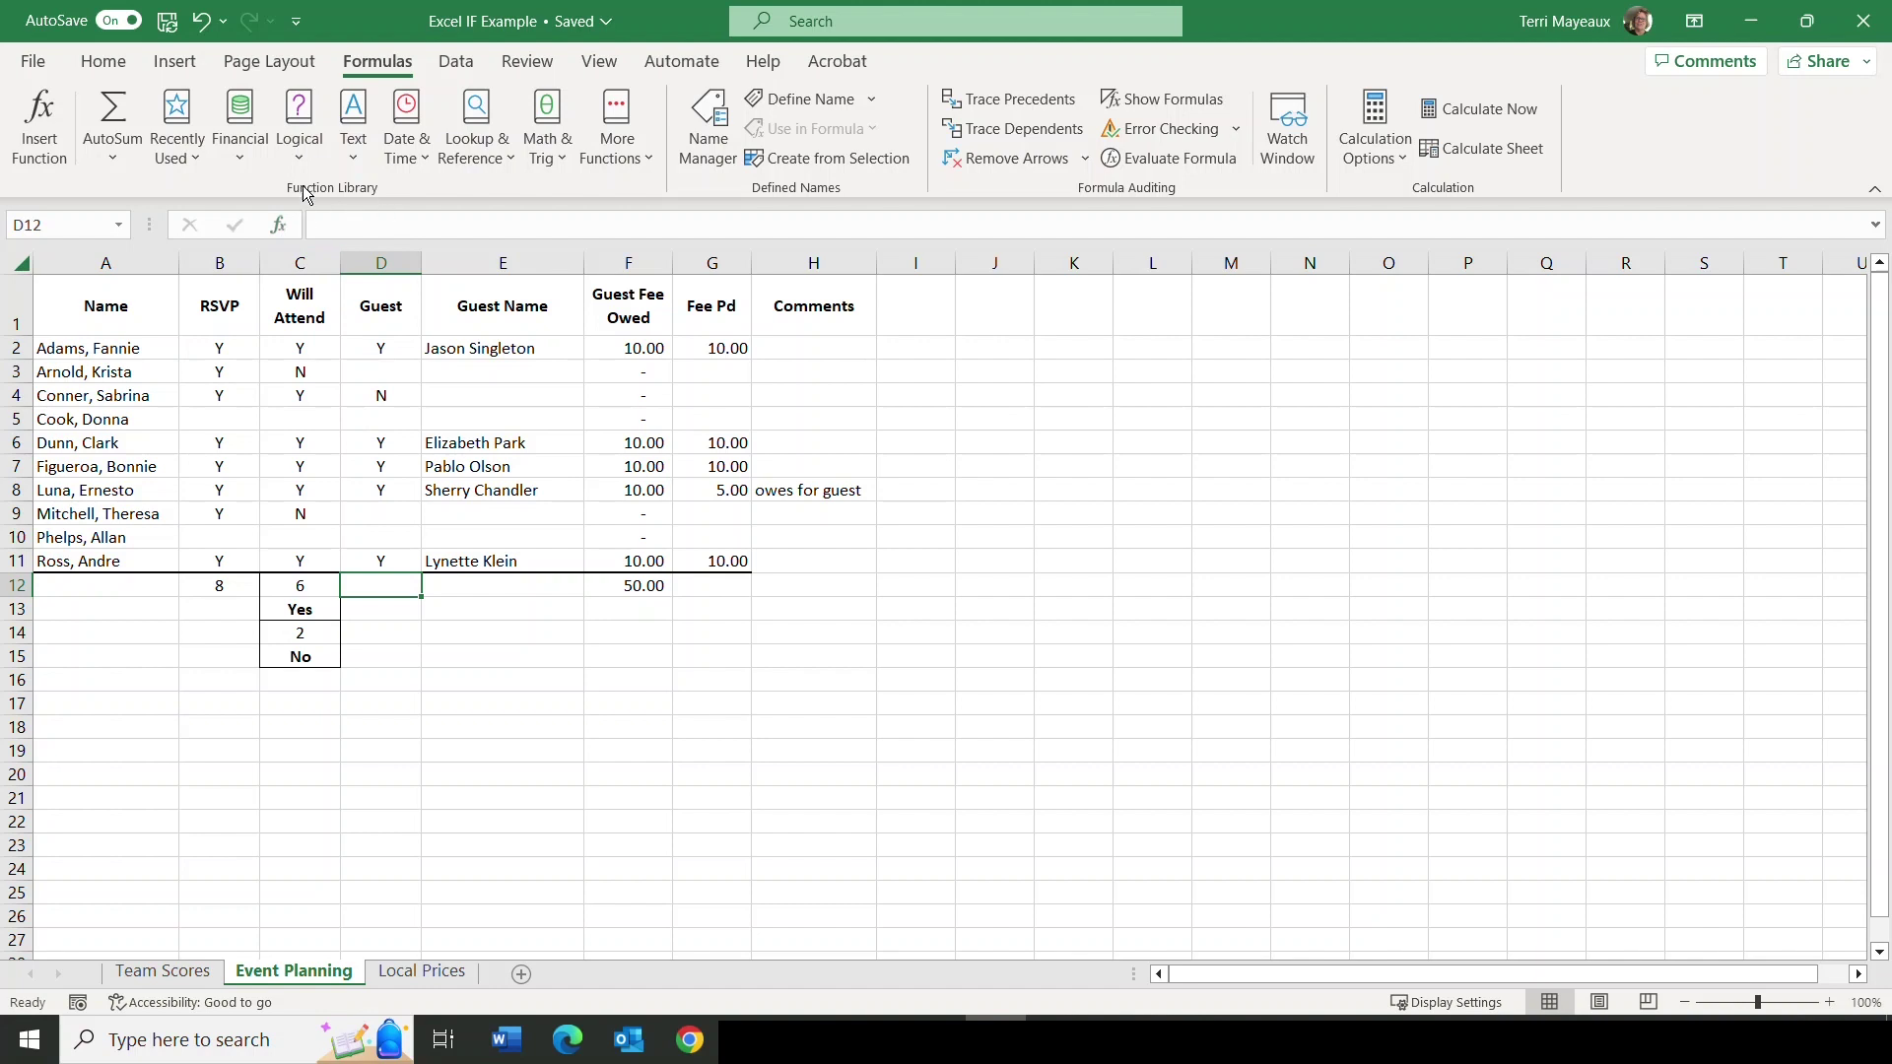
pyautogui.click(173, 151)
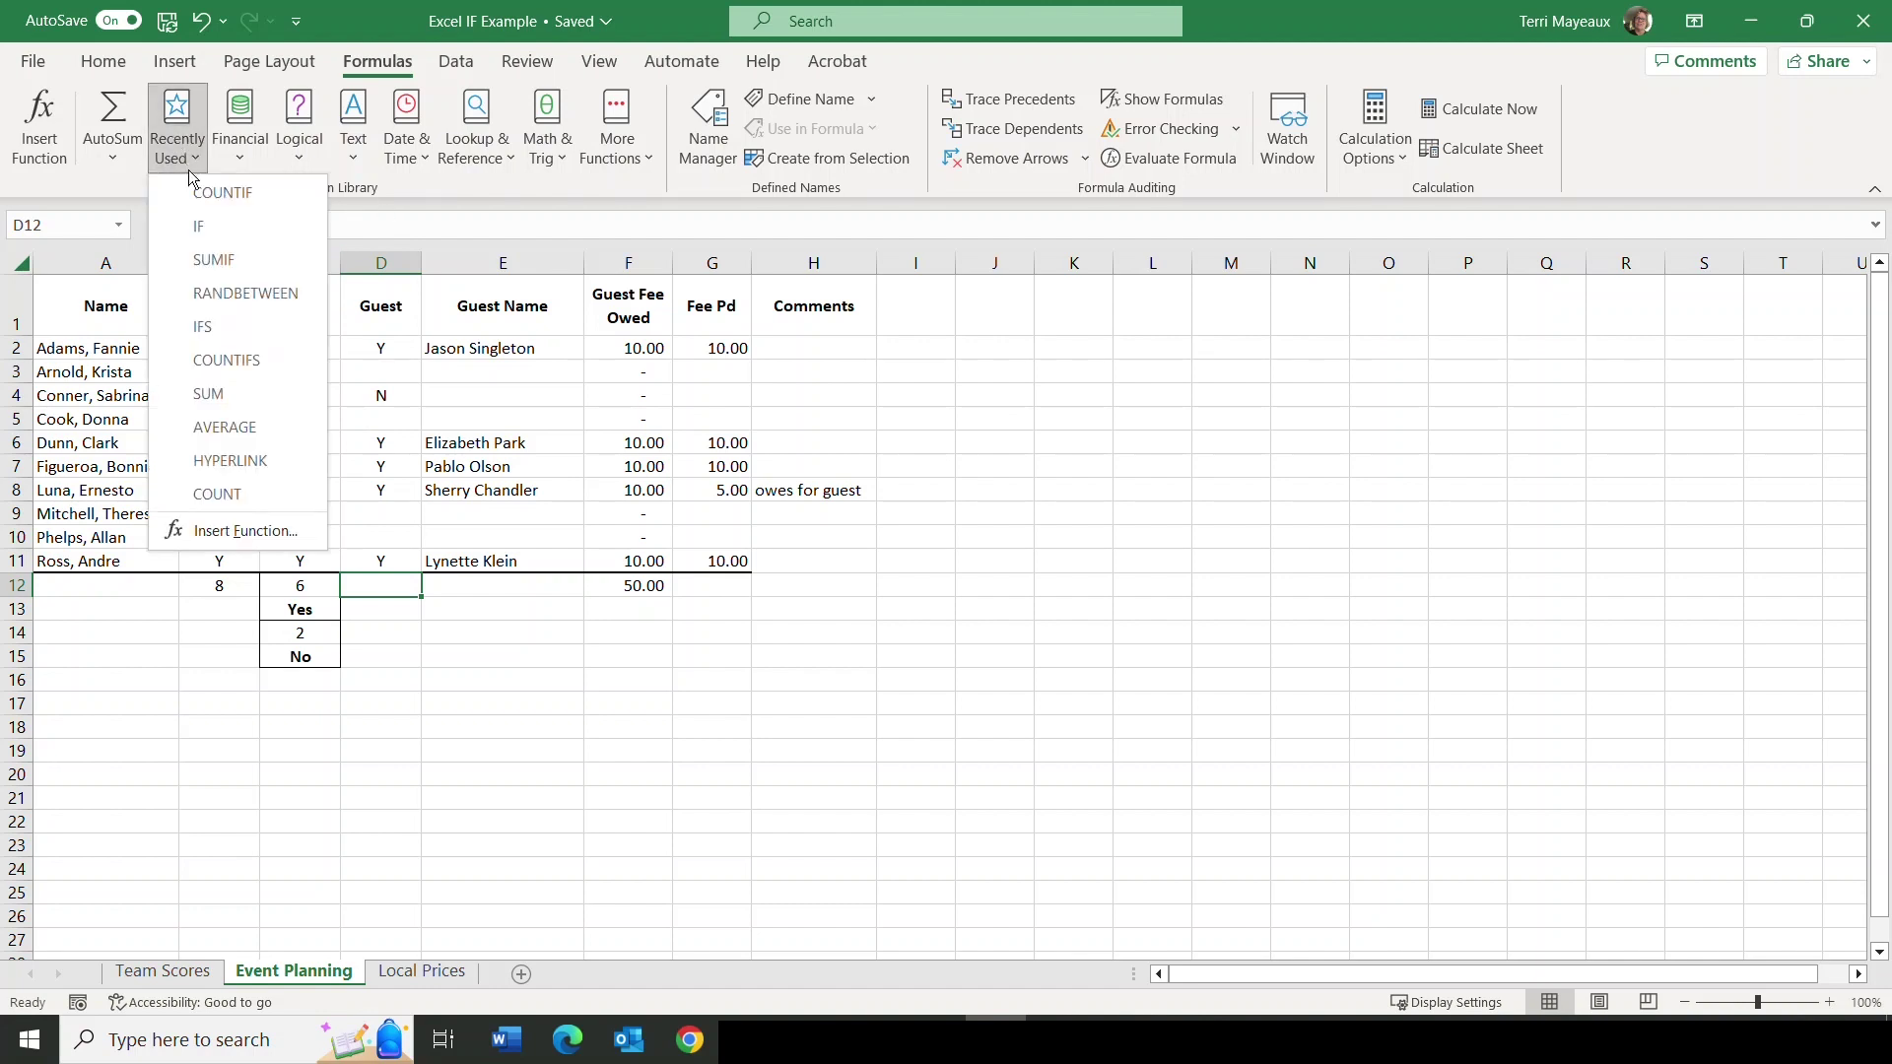
pyautogui.click(194, 194)
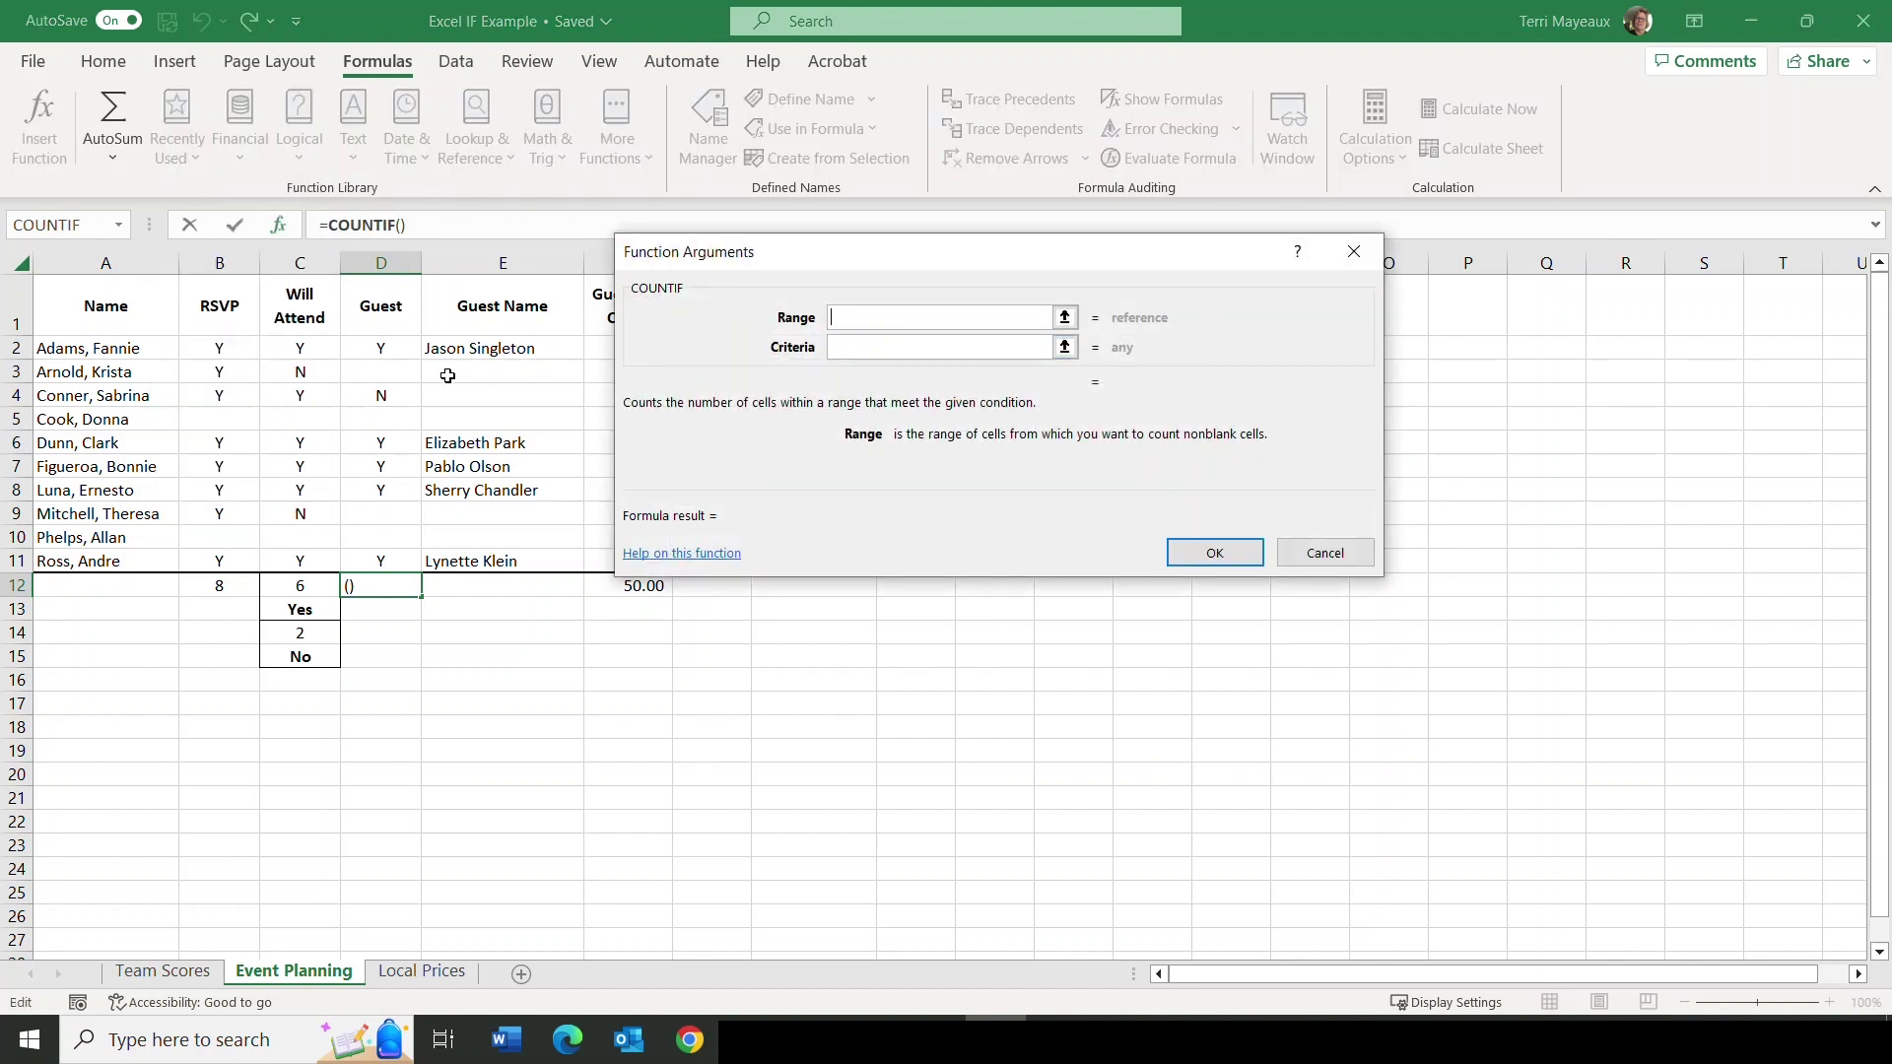
pyautogui.moveTo(402, 347); pyautogui.dragTo(394, 559)
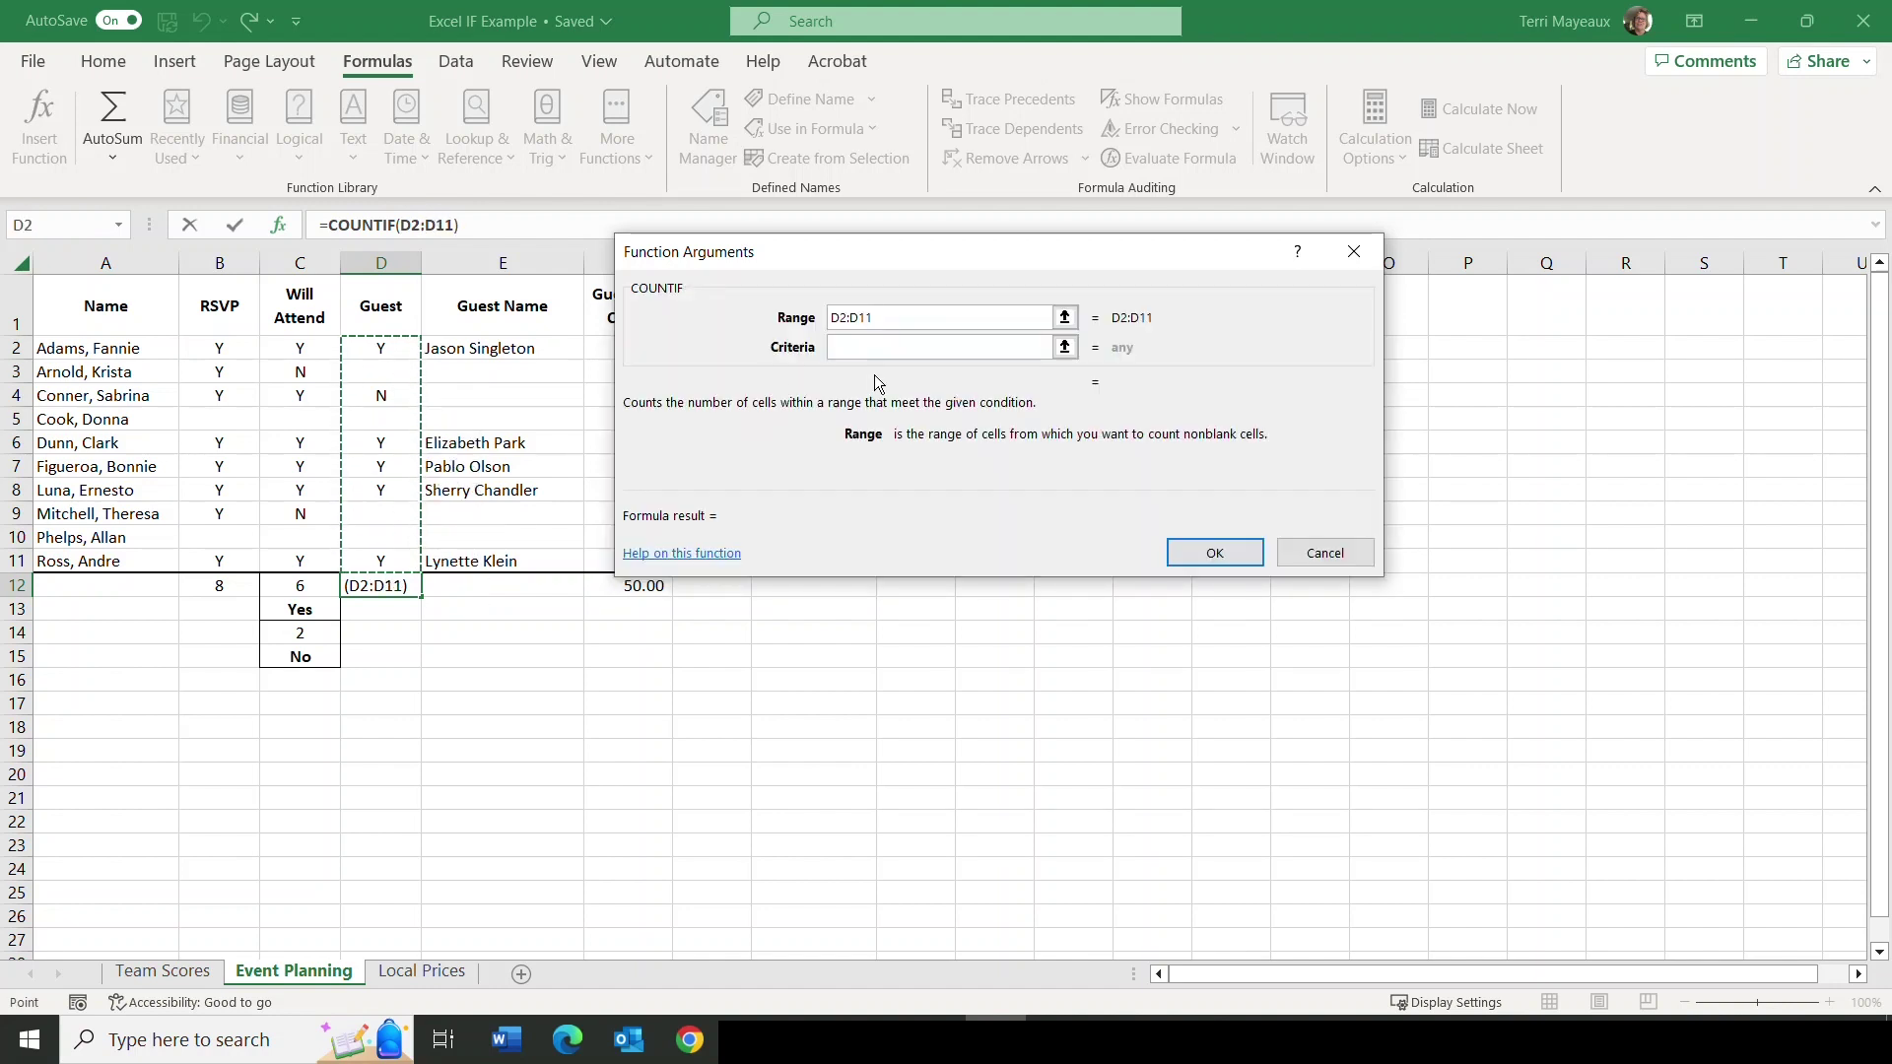
pyautogui.click(855, 347)
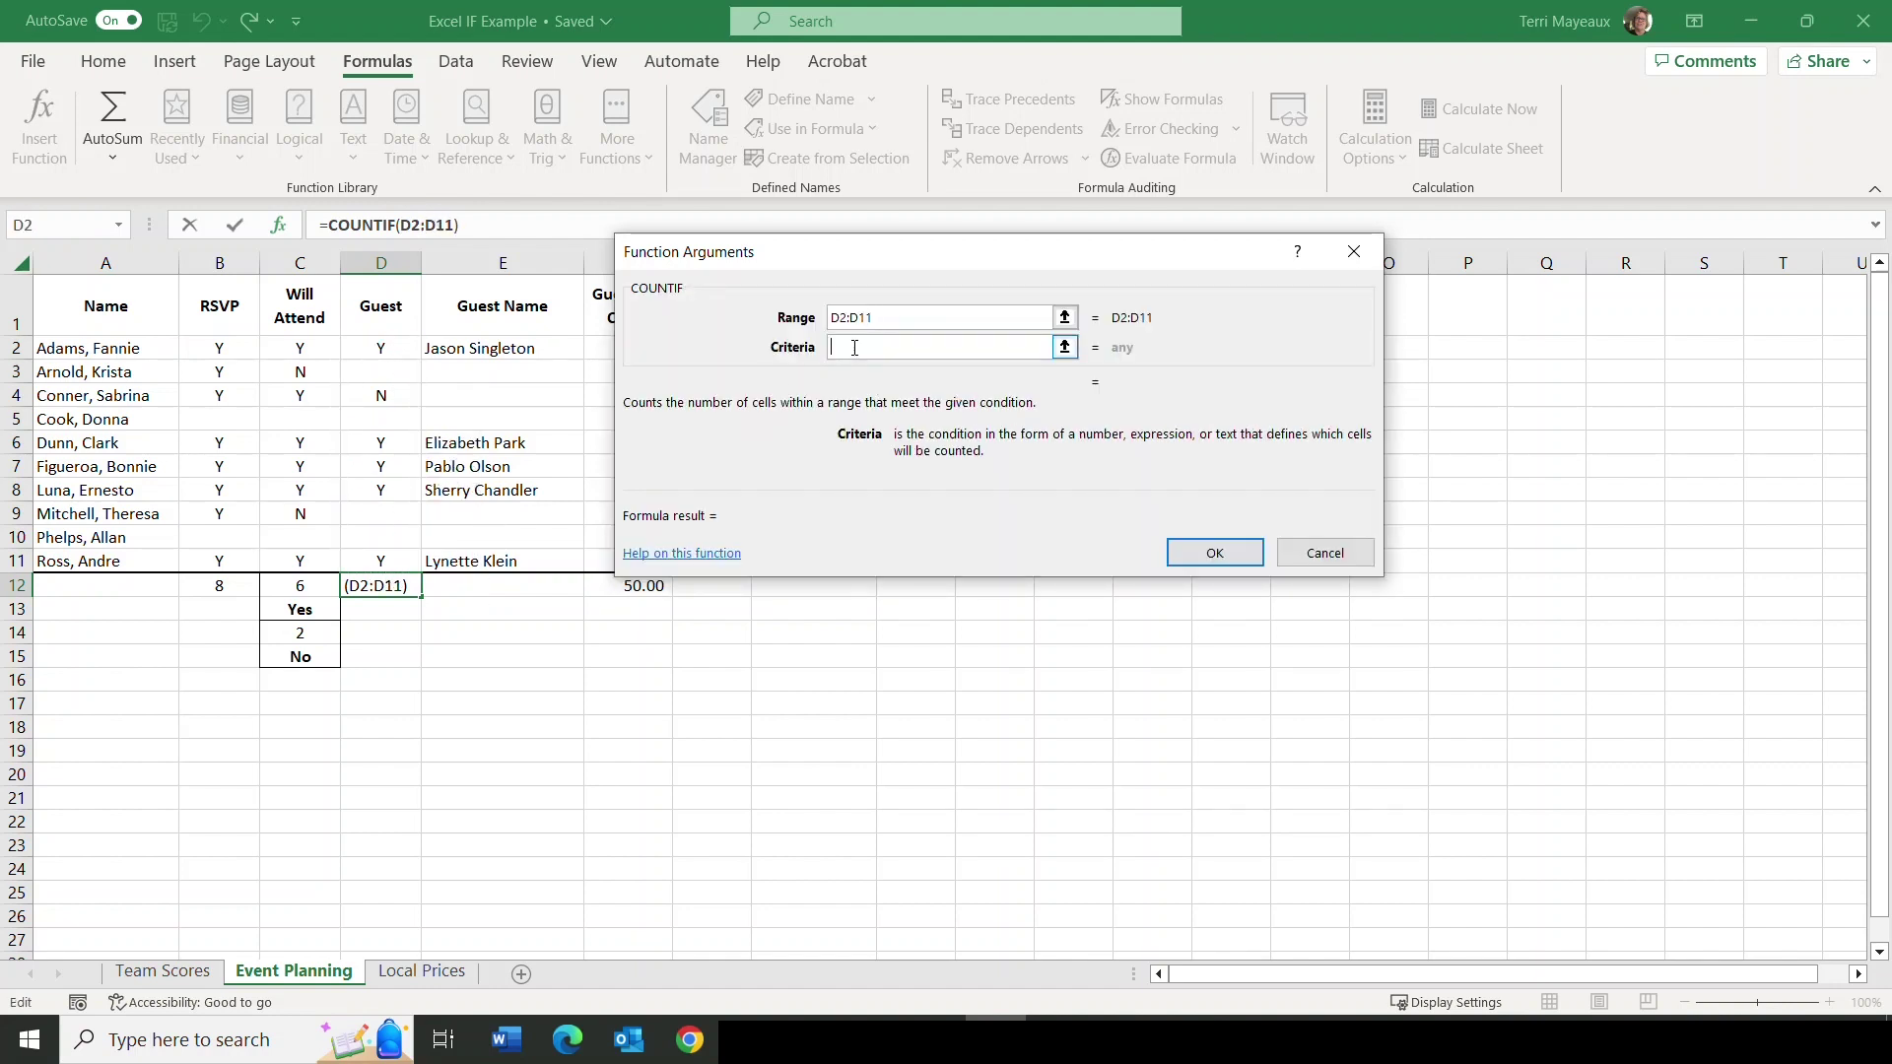
pyautogui.write('"Y')
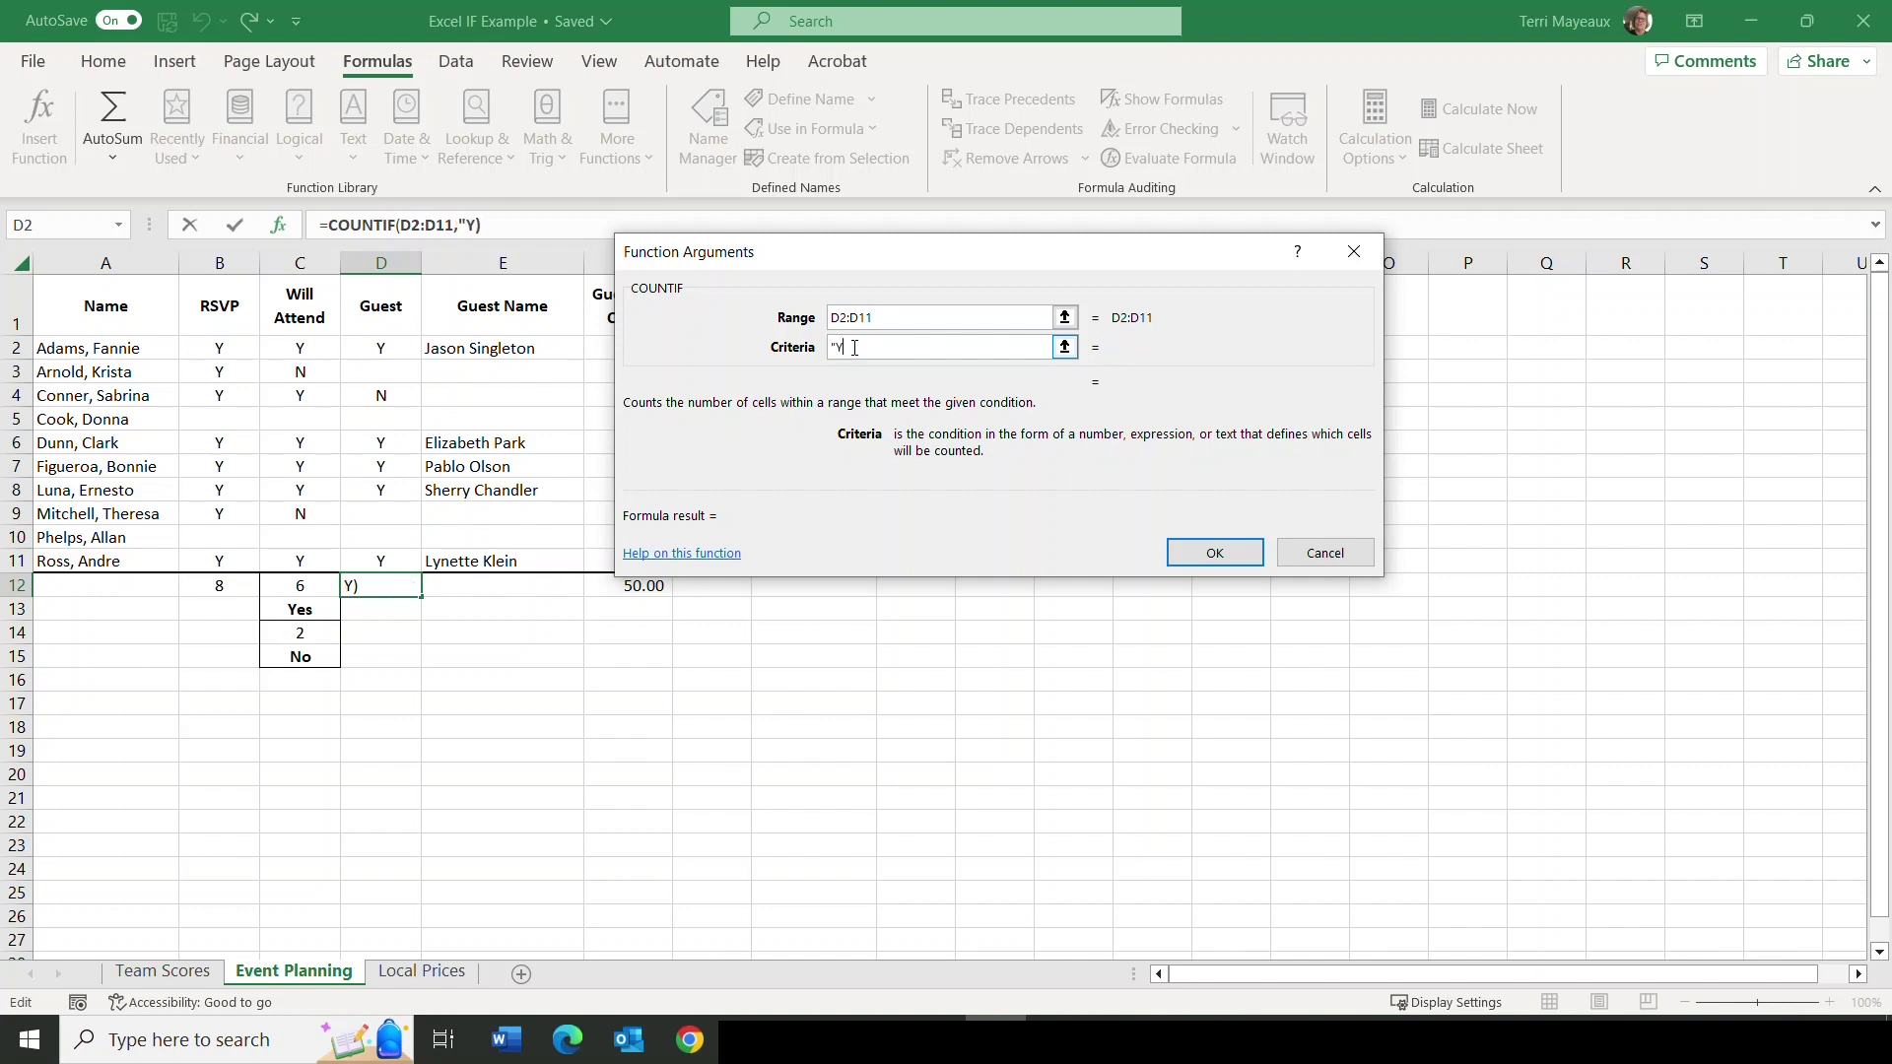
pyautogui.write('"')
pyautogui.click(1216, 554)
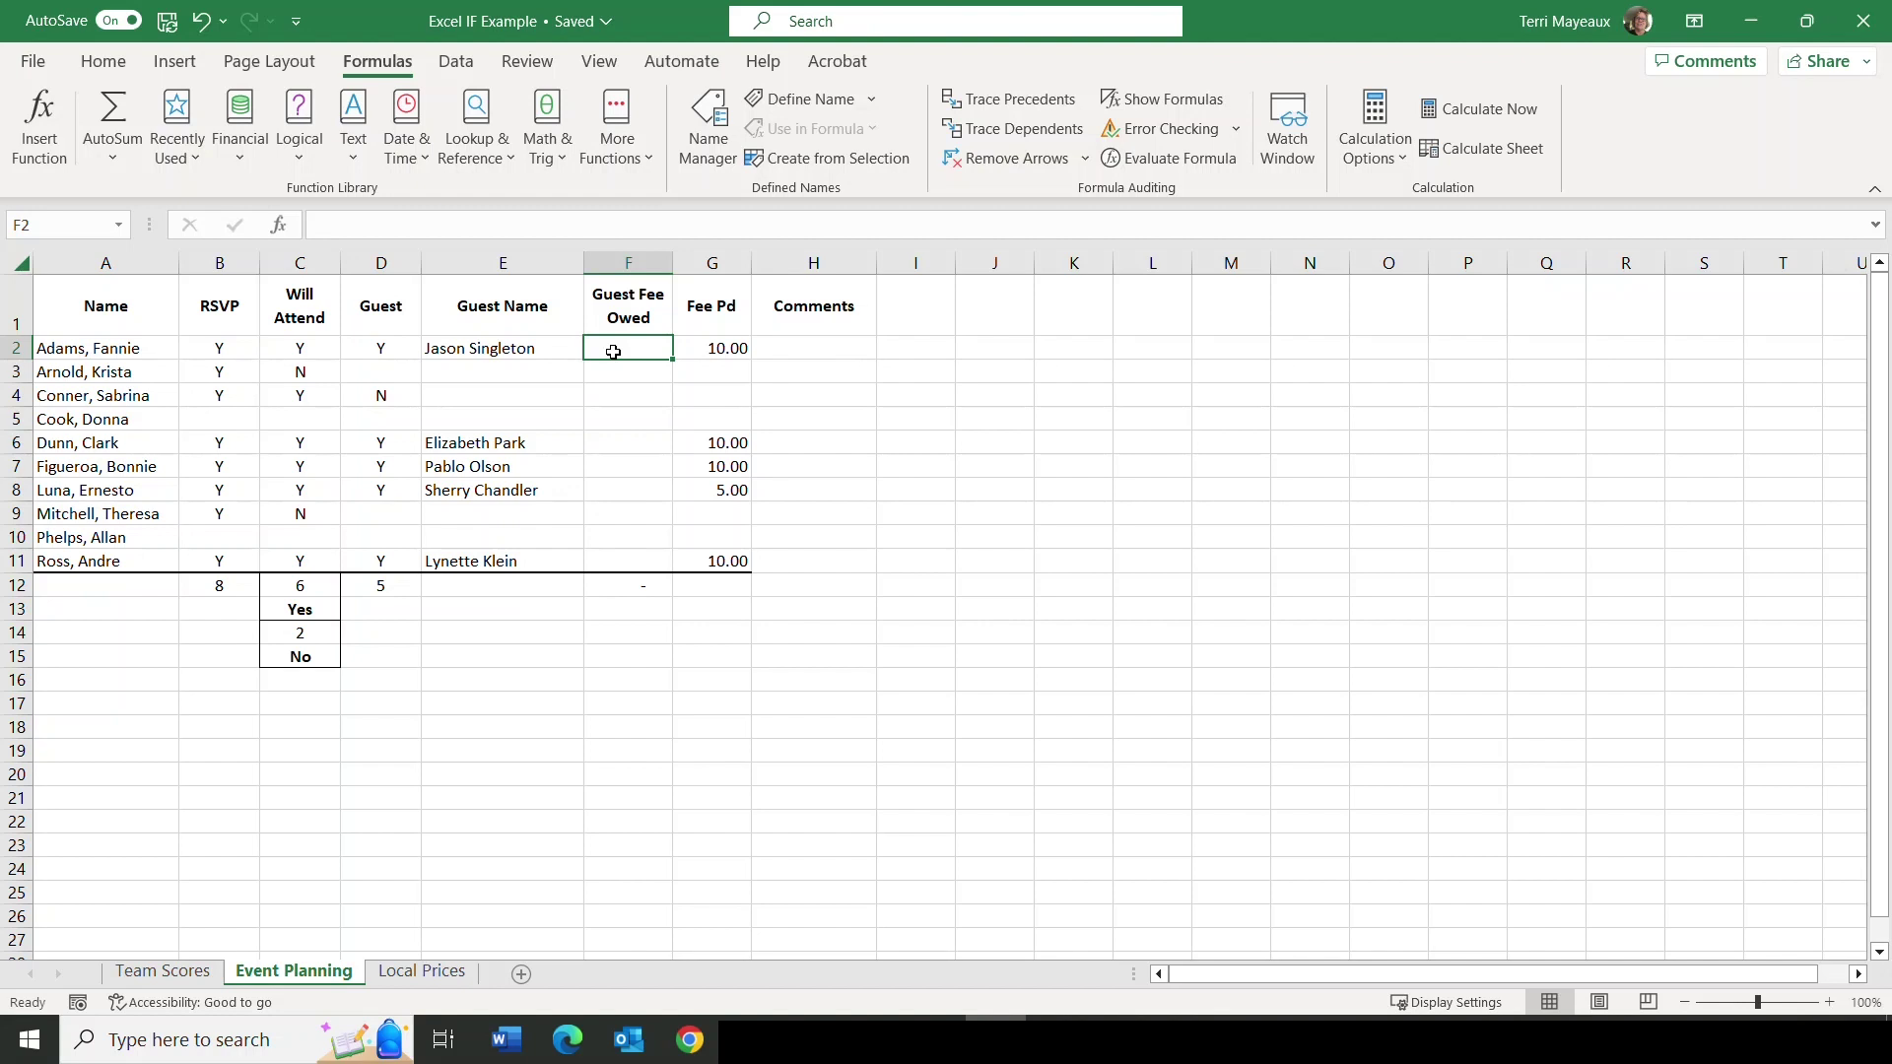
# Start an IF function in F2, under Guest Fee Owed, with the logical test D2="Y".
pyautogui.write('=')
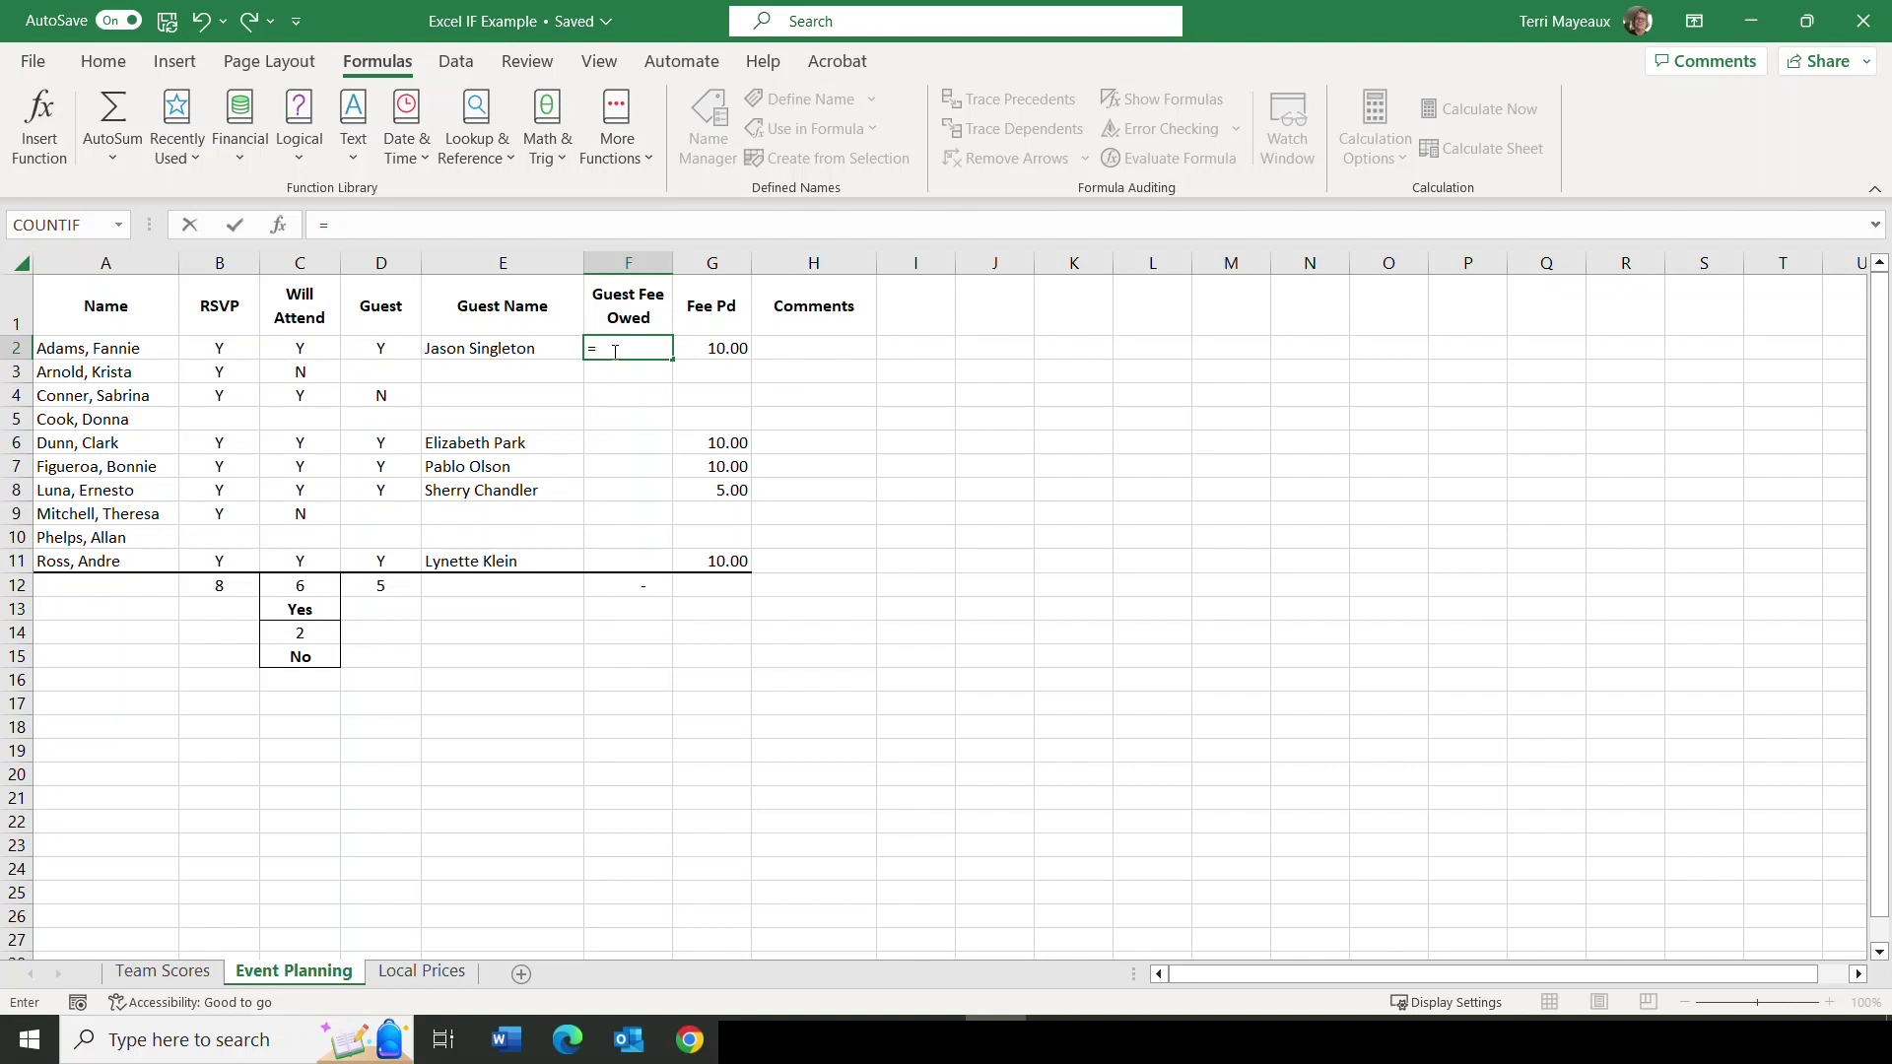
pyautogui.write('if')
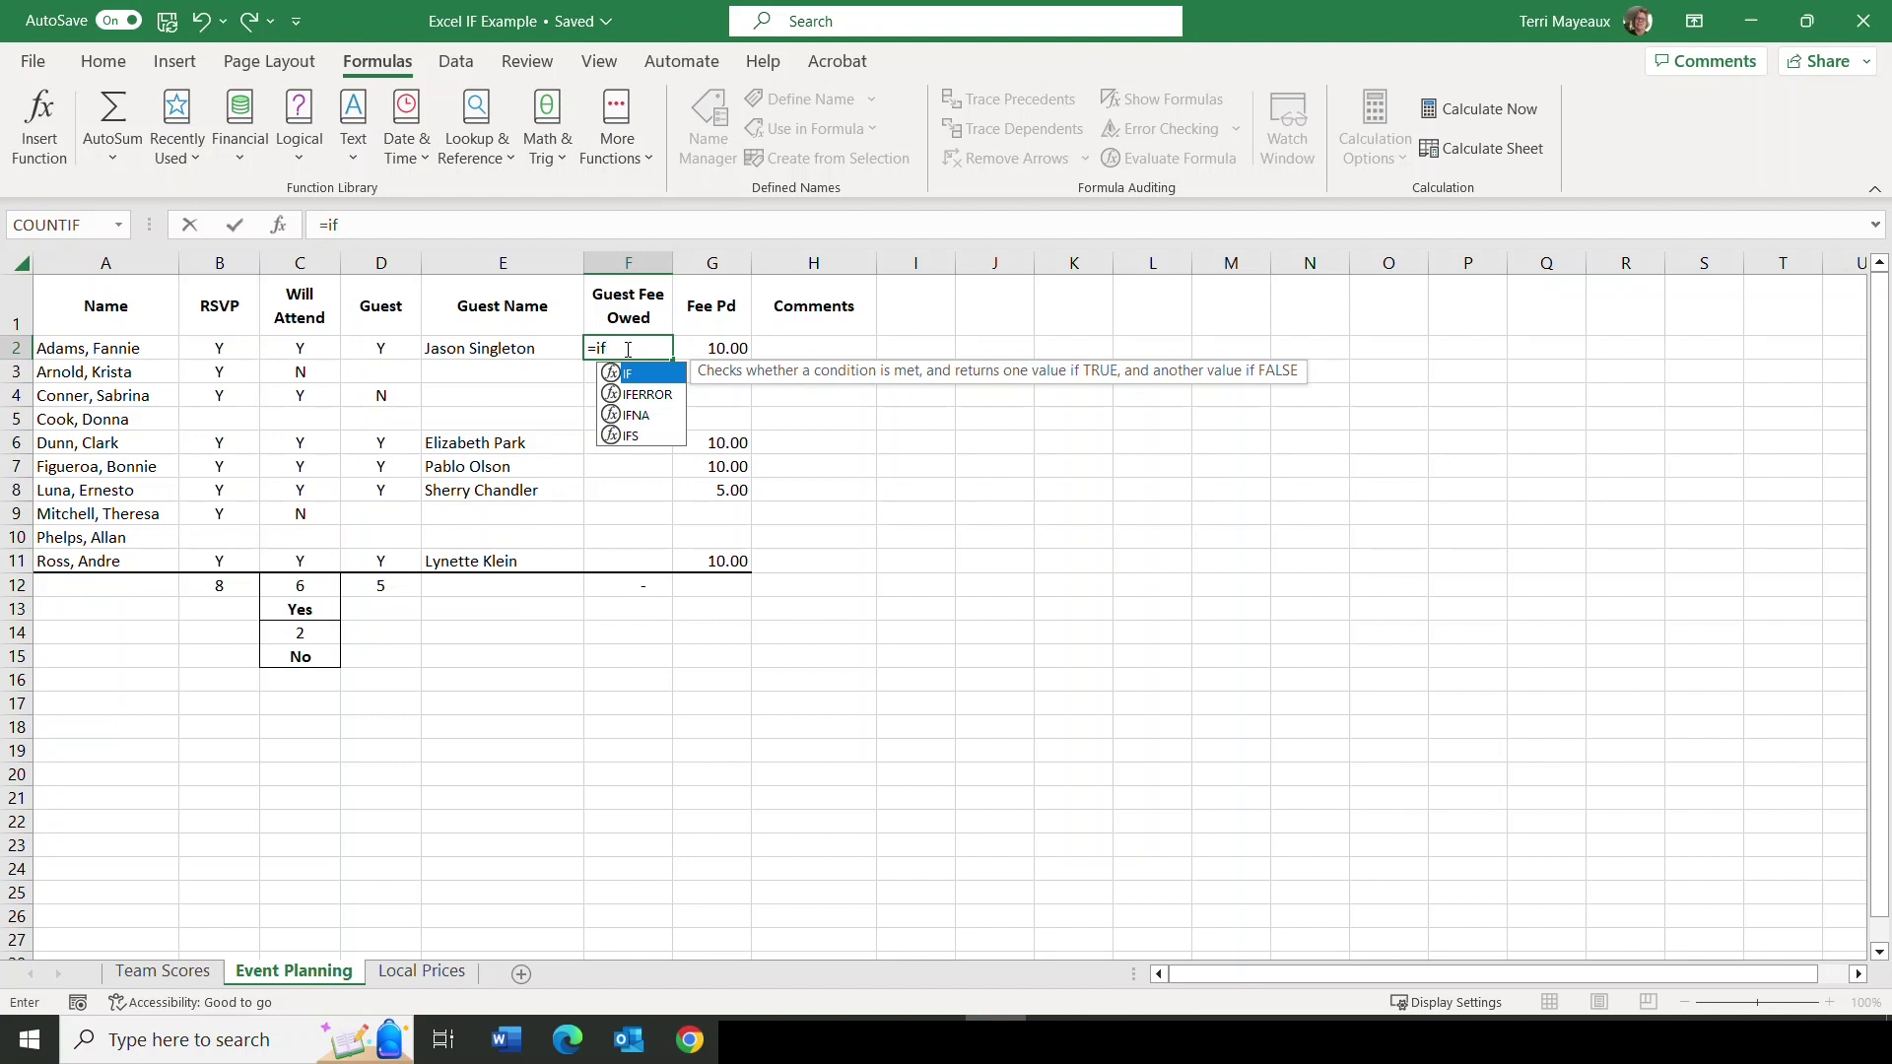
pyautogui.write('(')
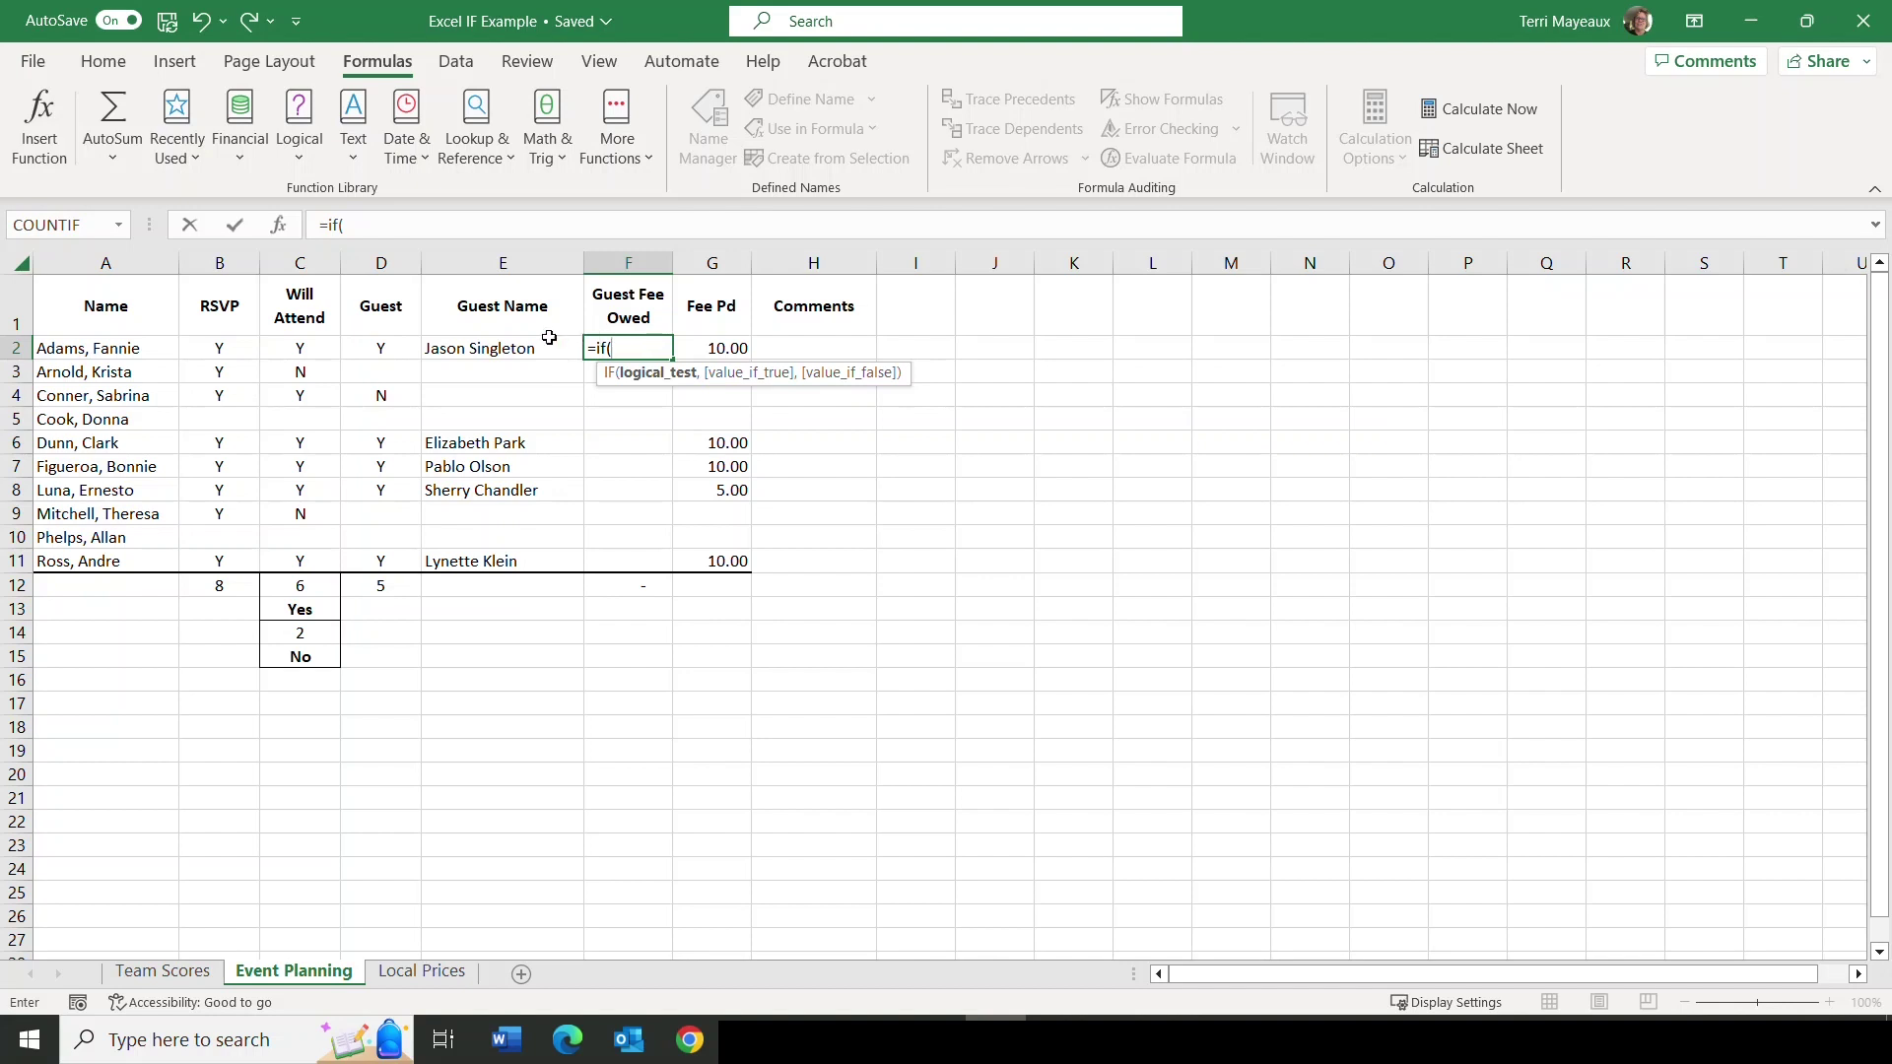
pyautogui.click(372, 345)
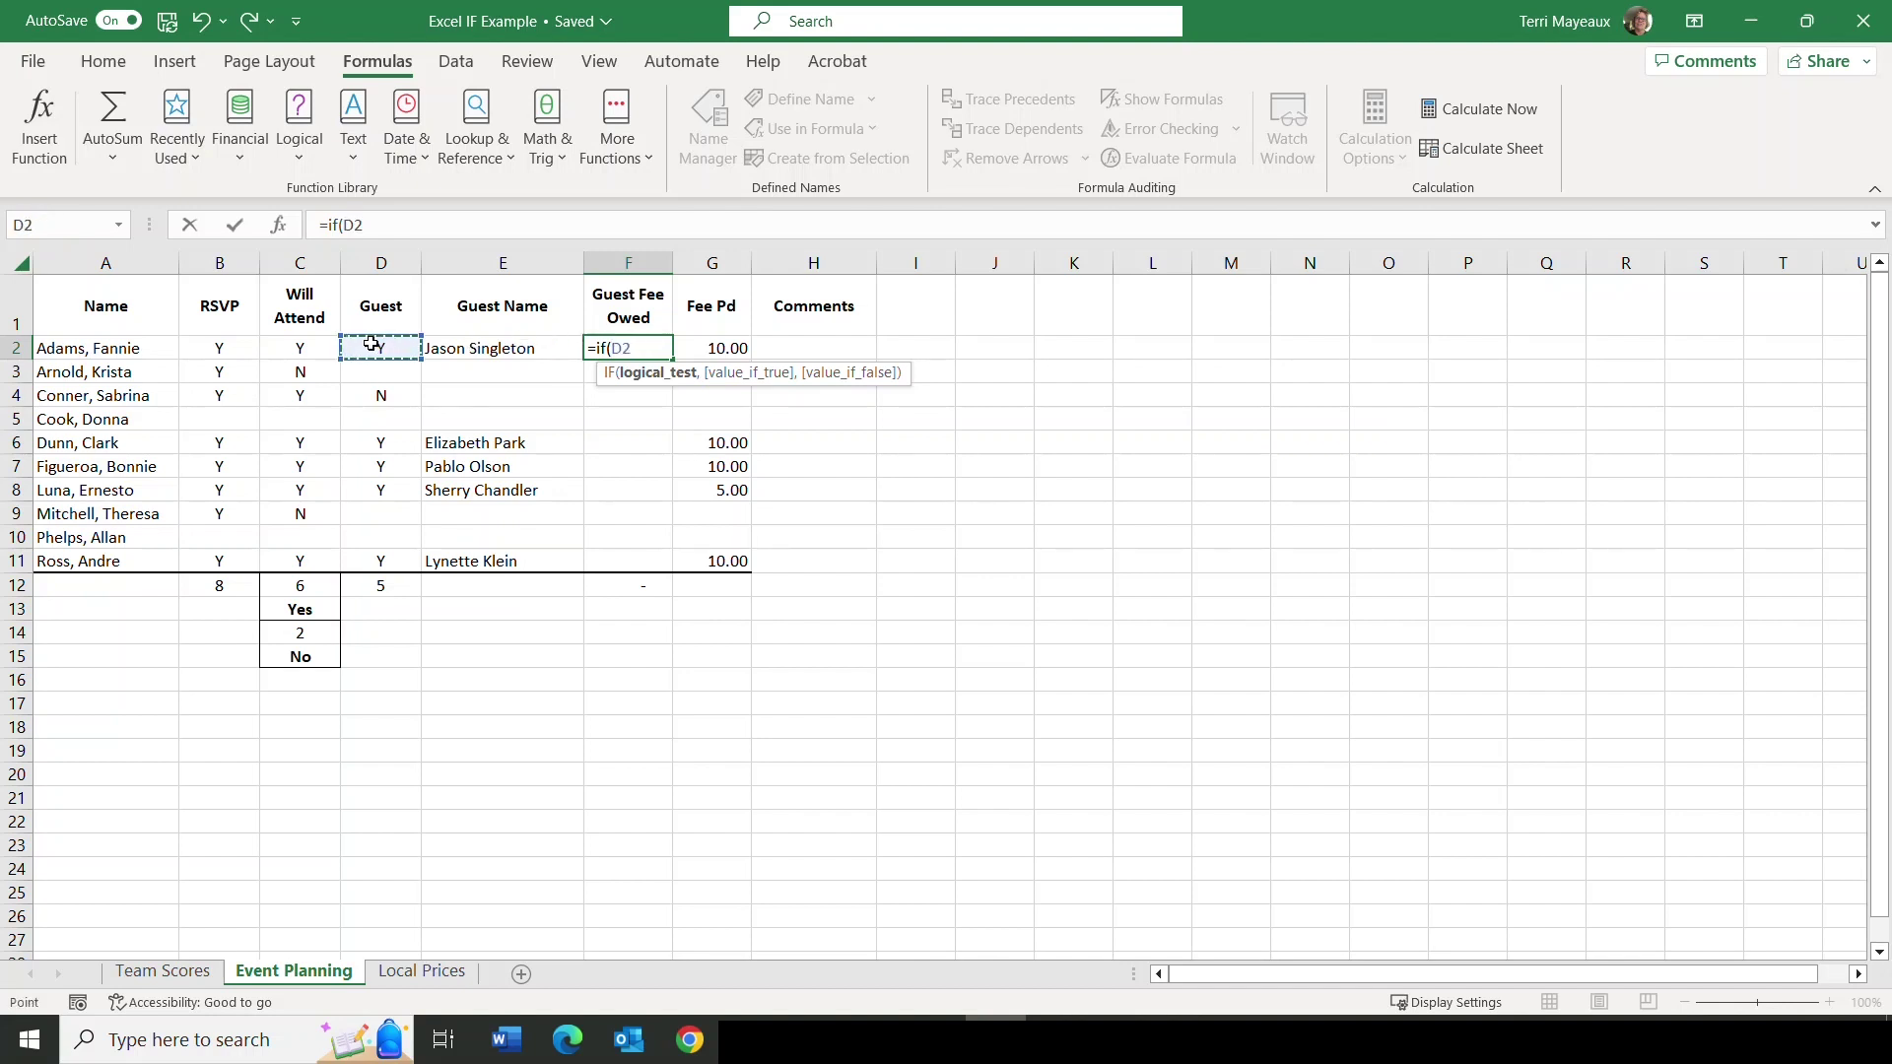
pyautogui.write('="Y')
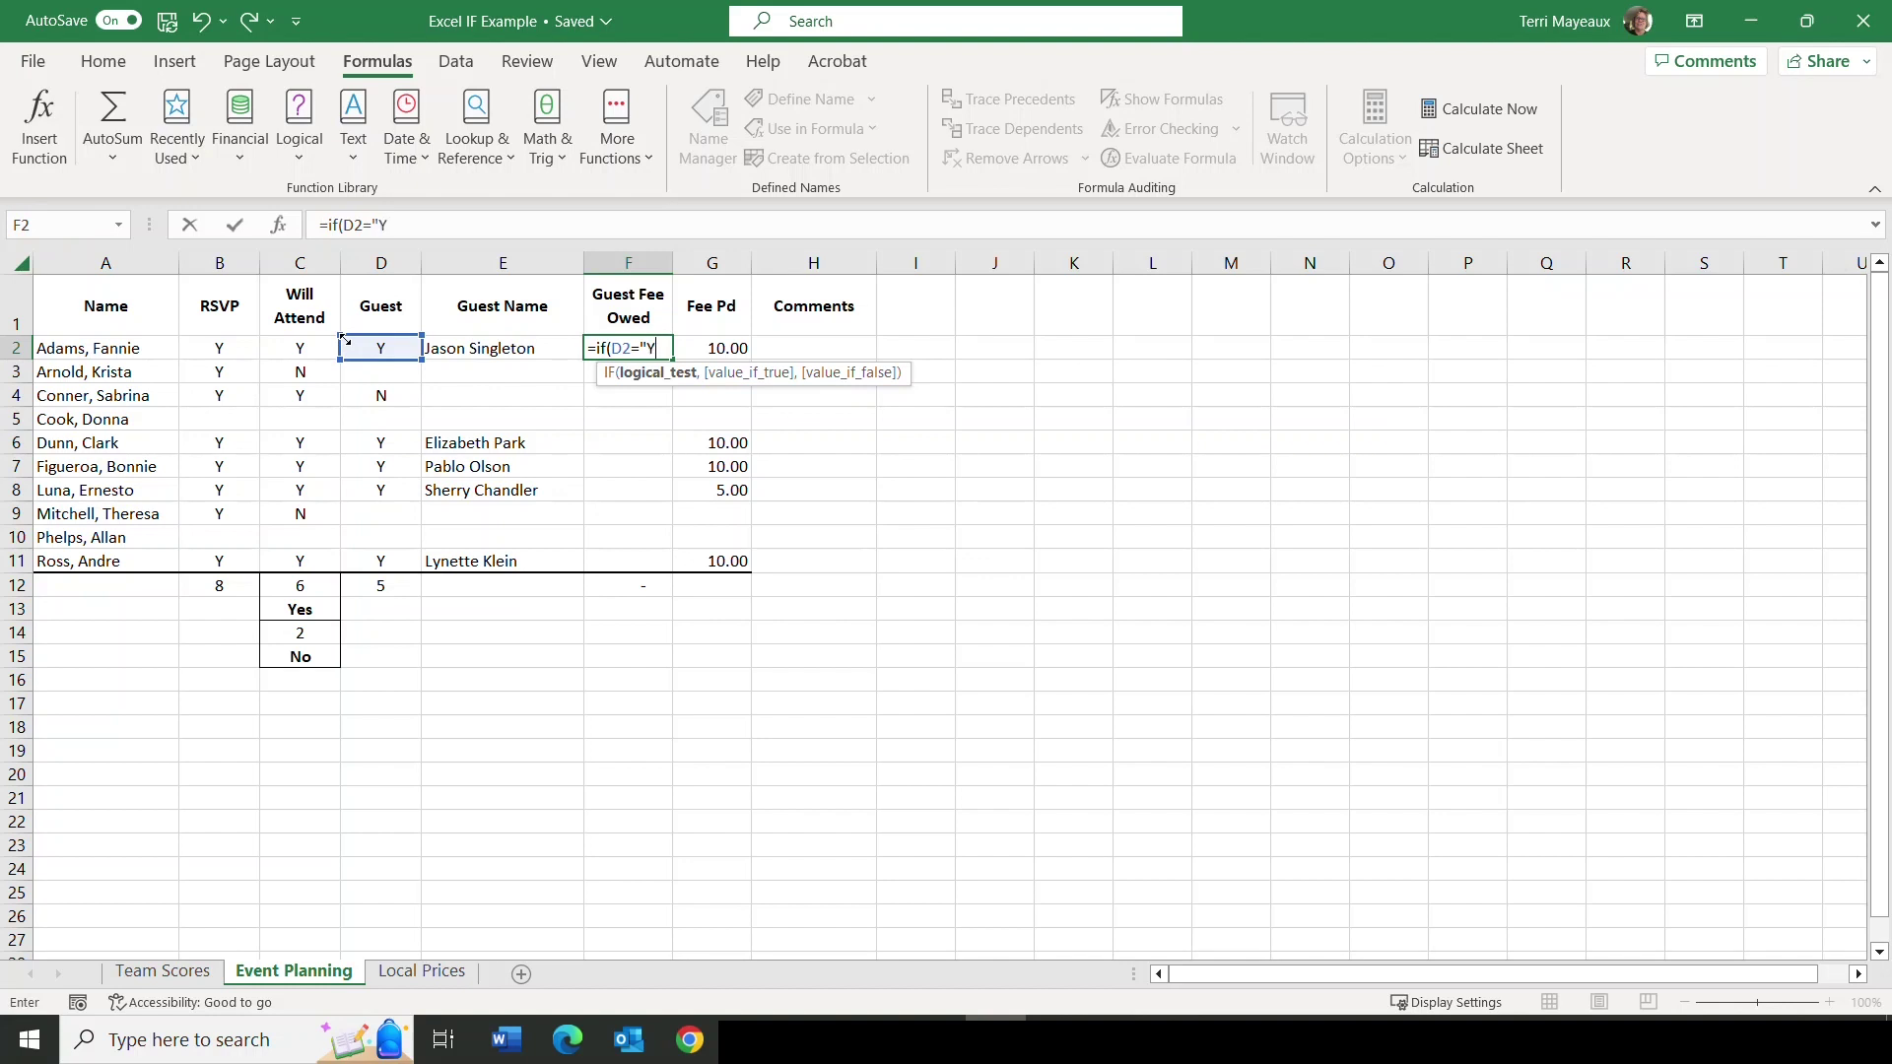
pyautogui.write('",')
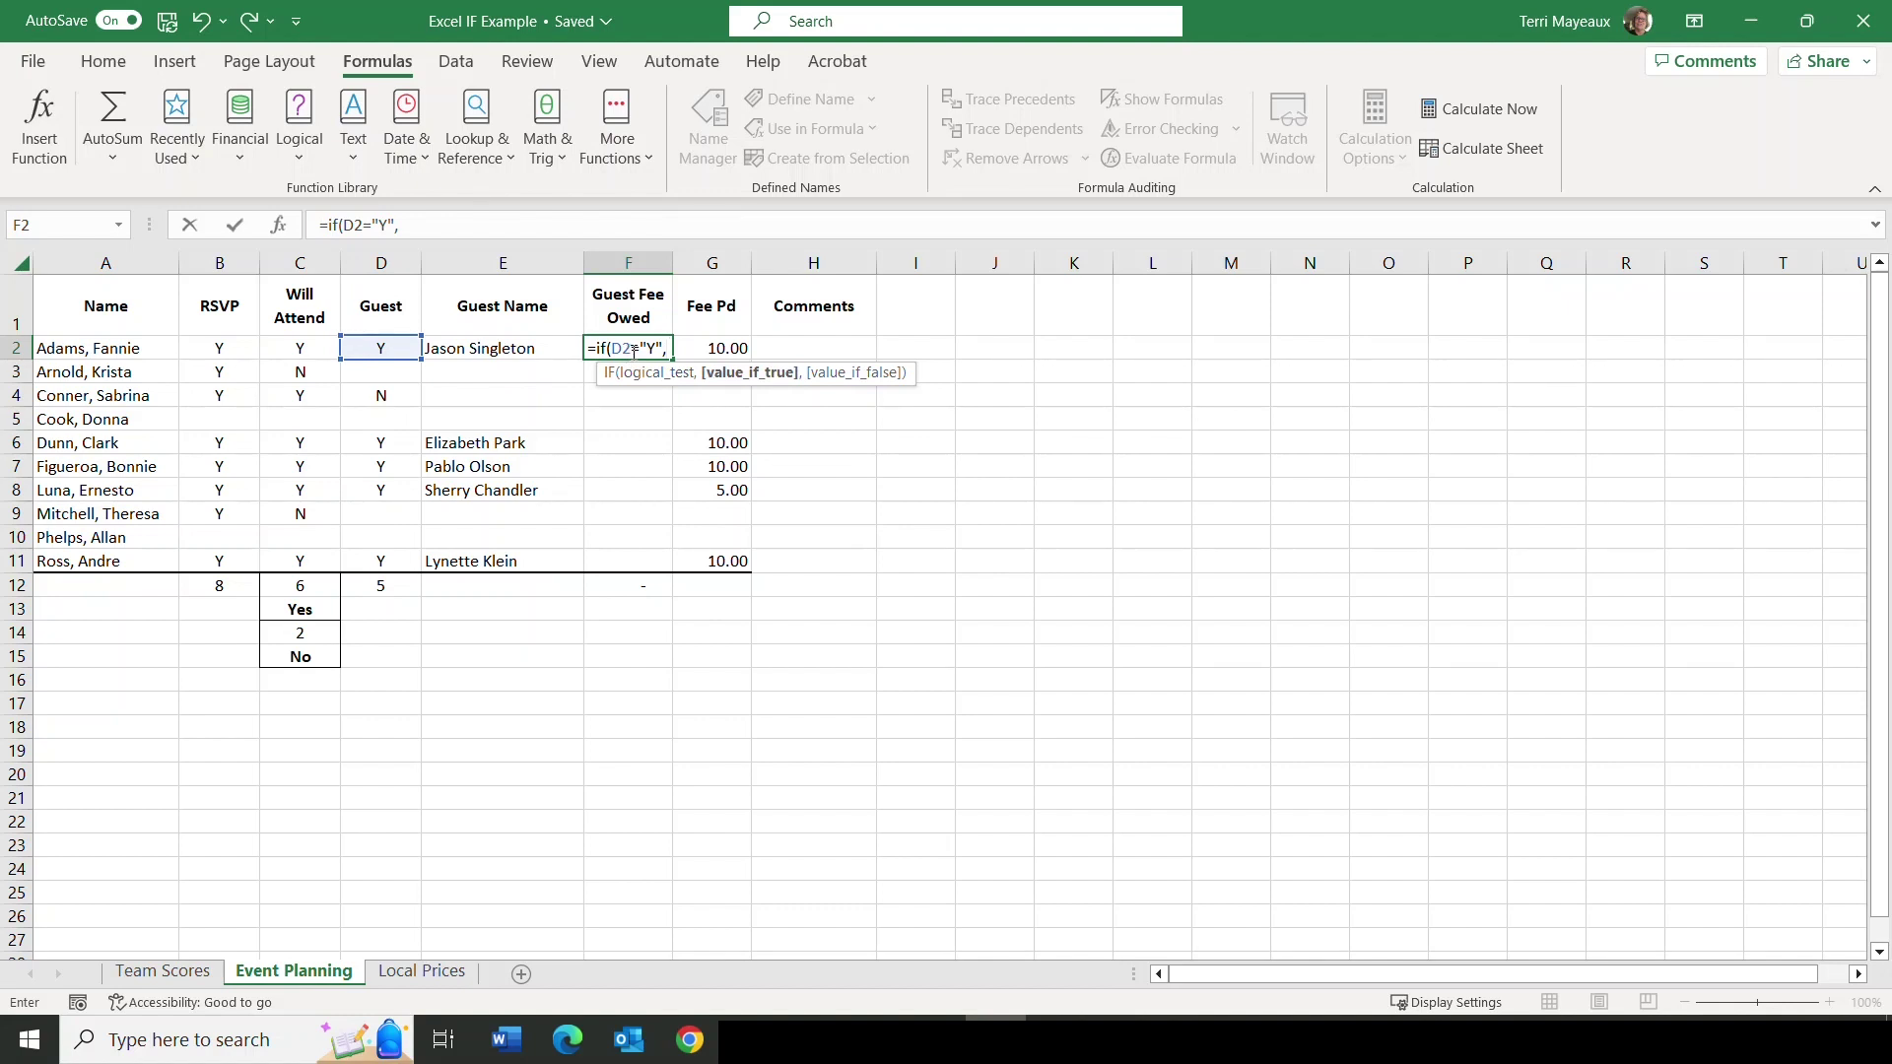
# Have the F2 IF function return 10.00 when true and " " when false, and copy it down to F11.
pyautogui.write('10.00')
pyautogui.write(',')
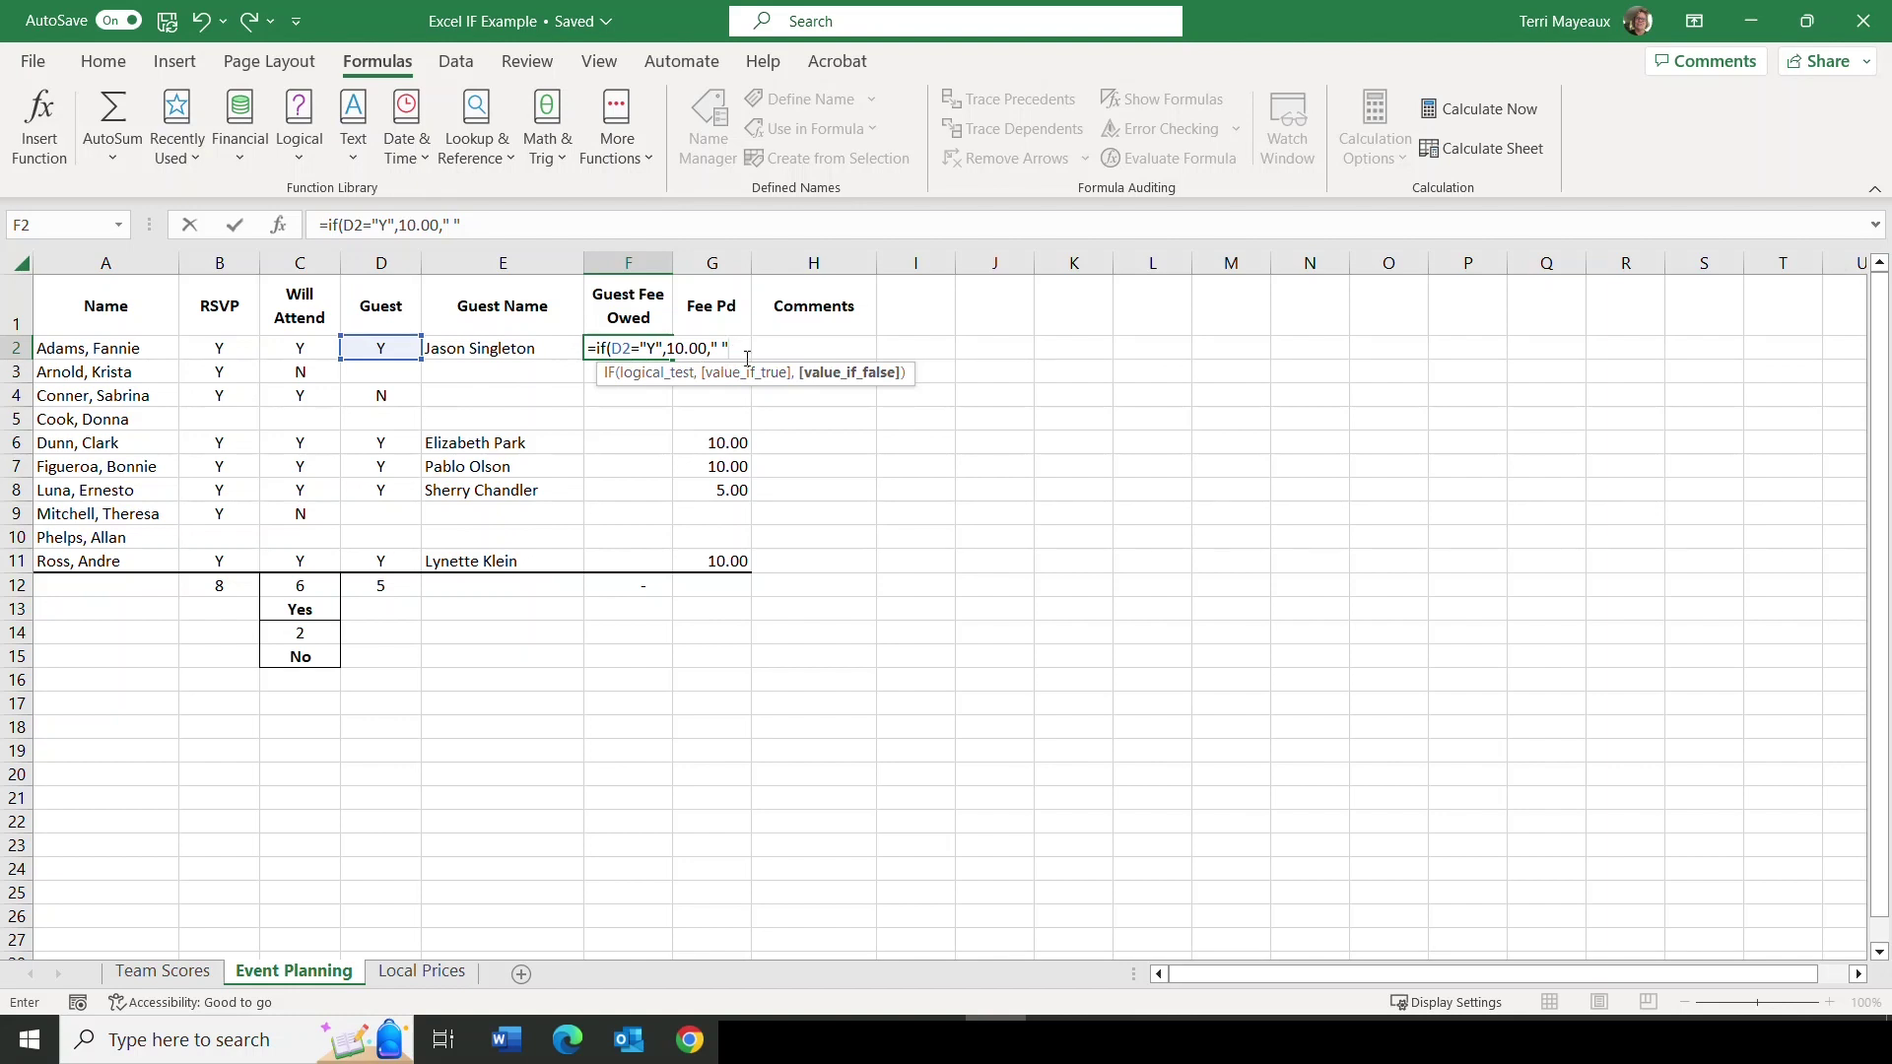
pyautogui.write(')')
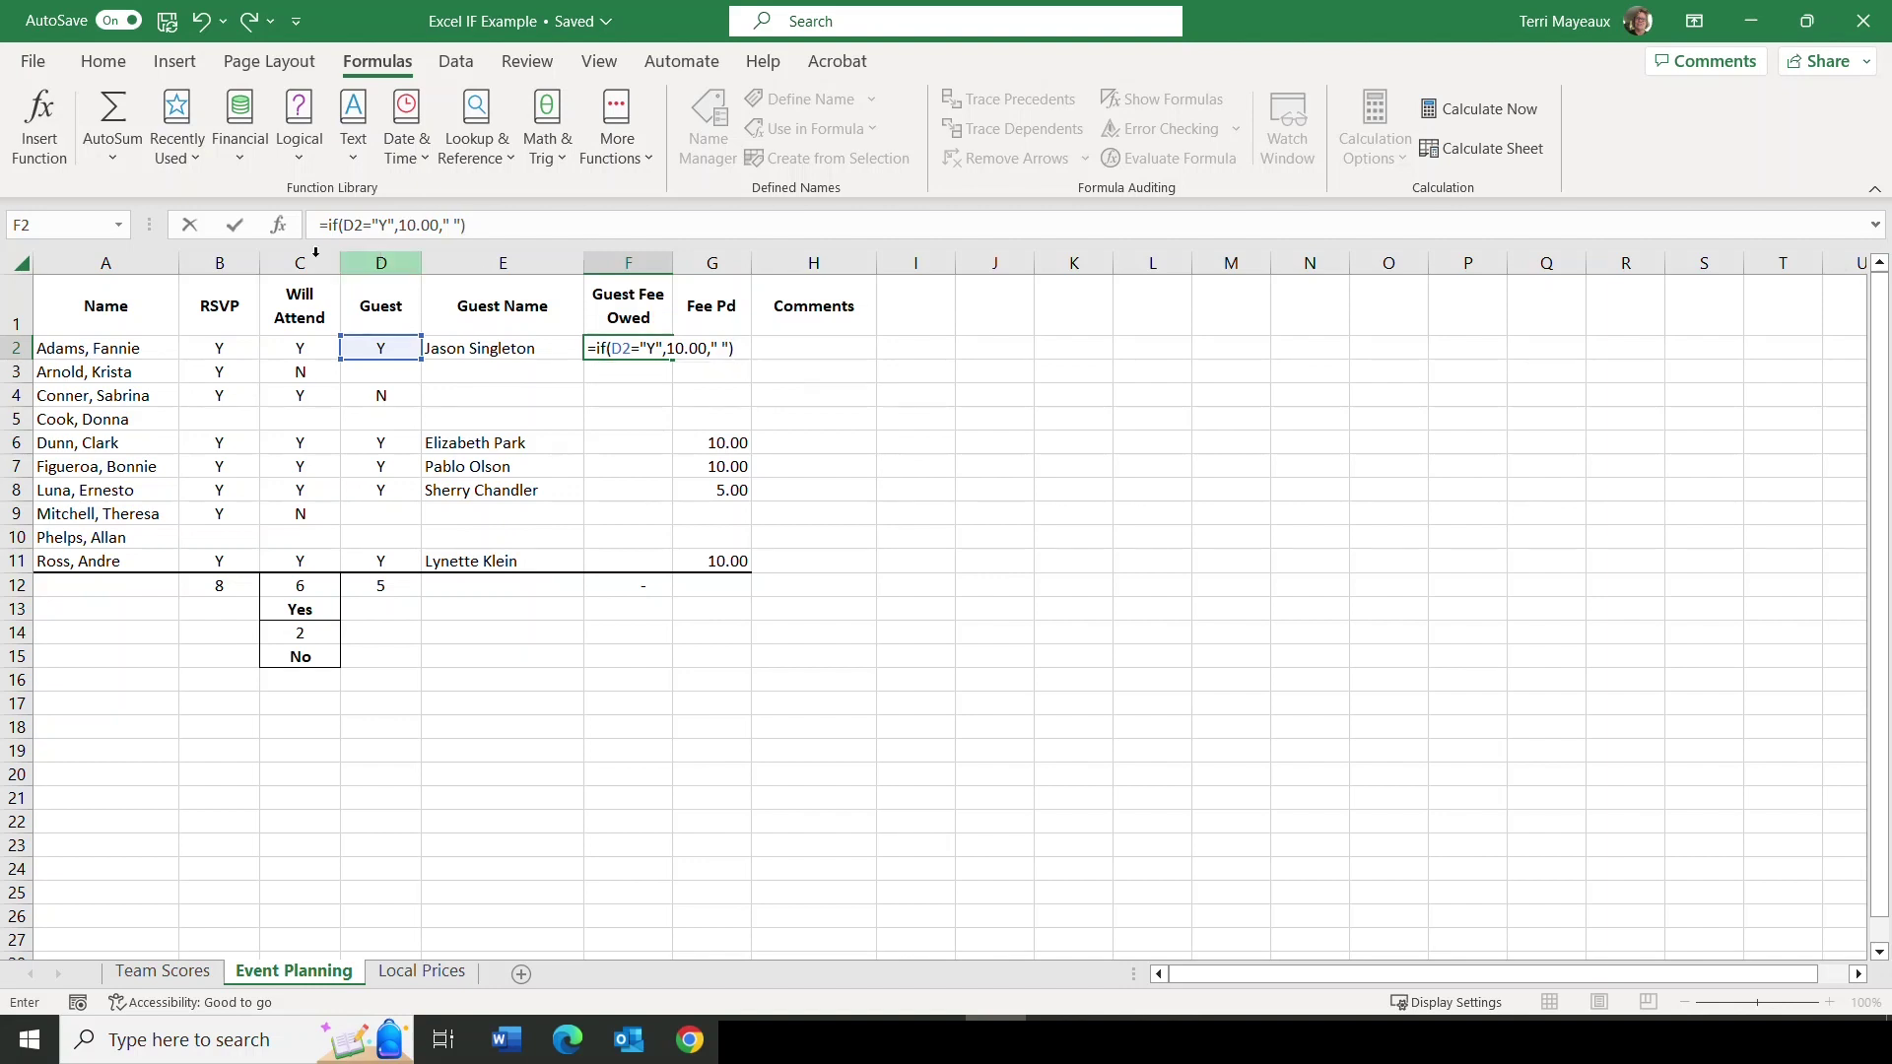
pyautogui.click(235, 225)
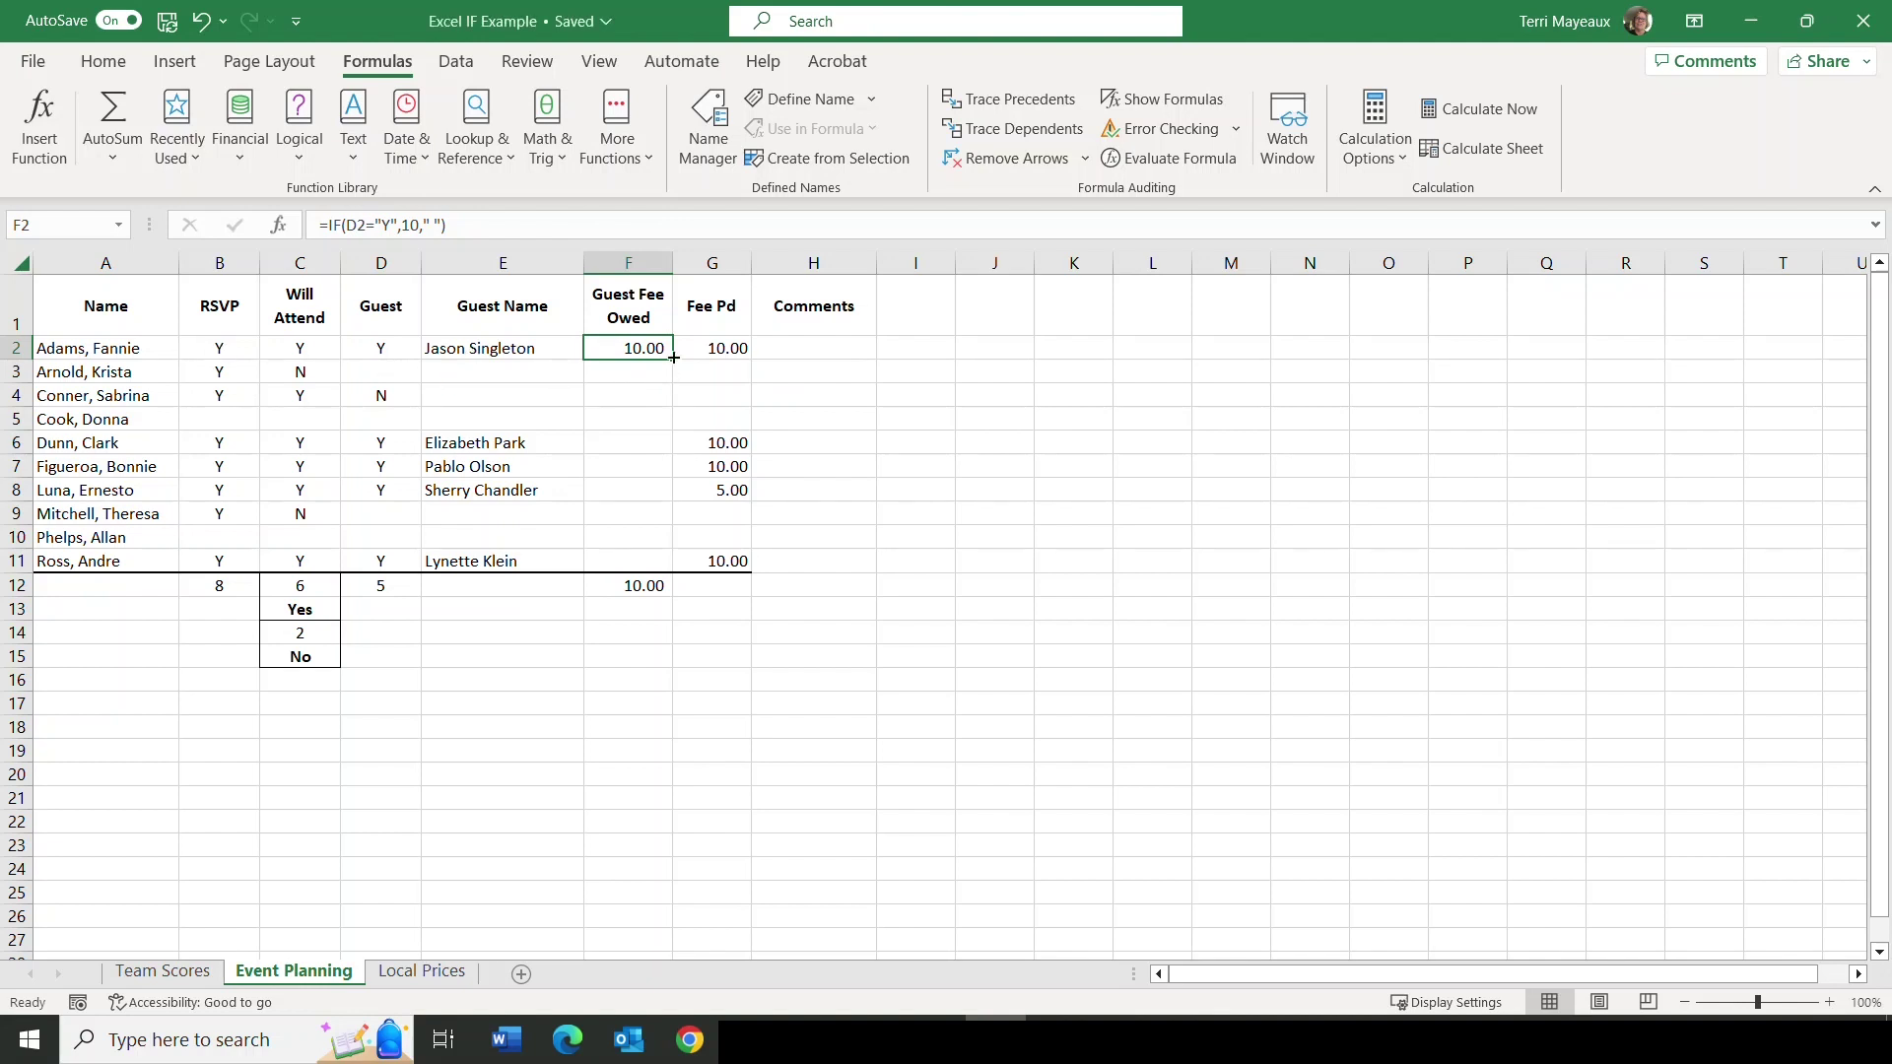
pyautogui.moveTo(672, 360); pyautogui.dragTo(679, 564)
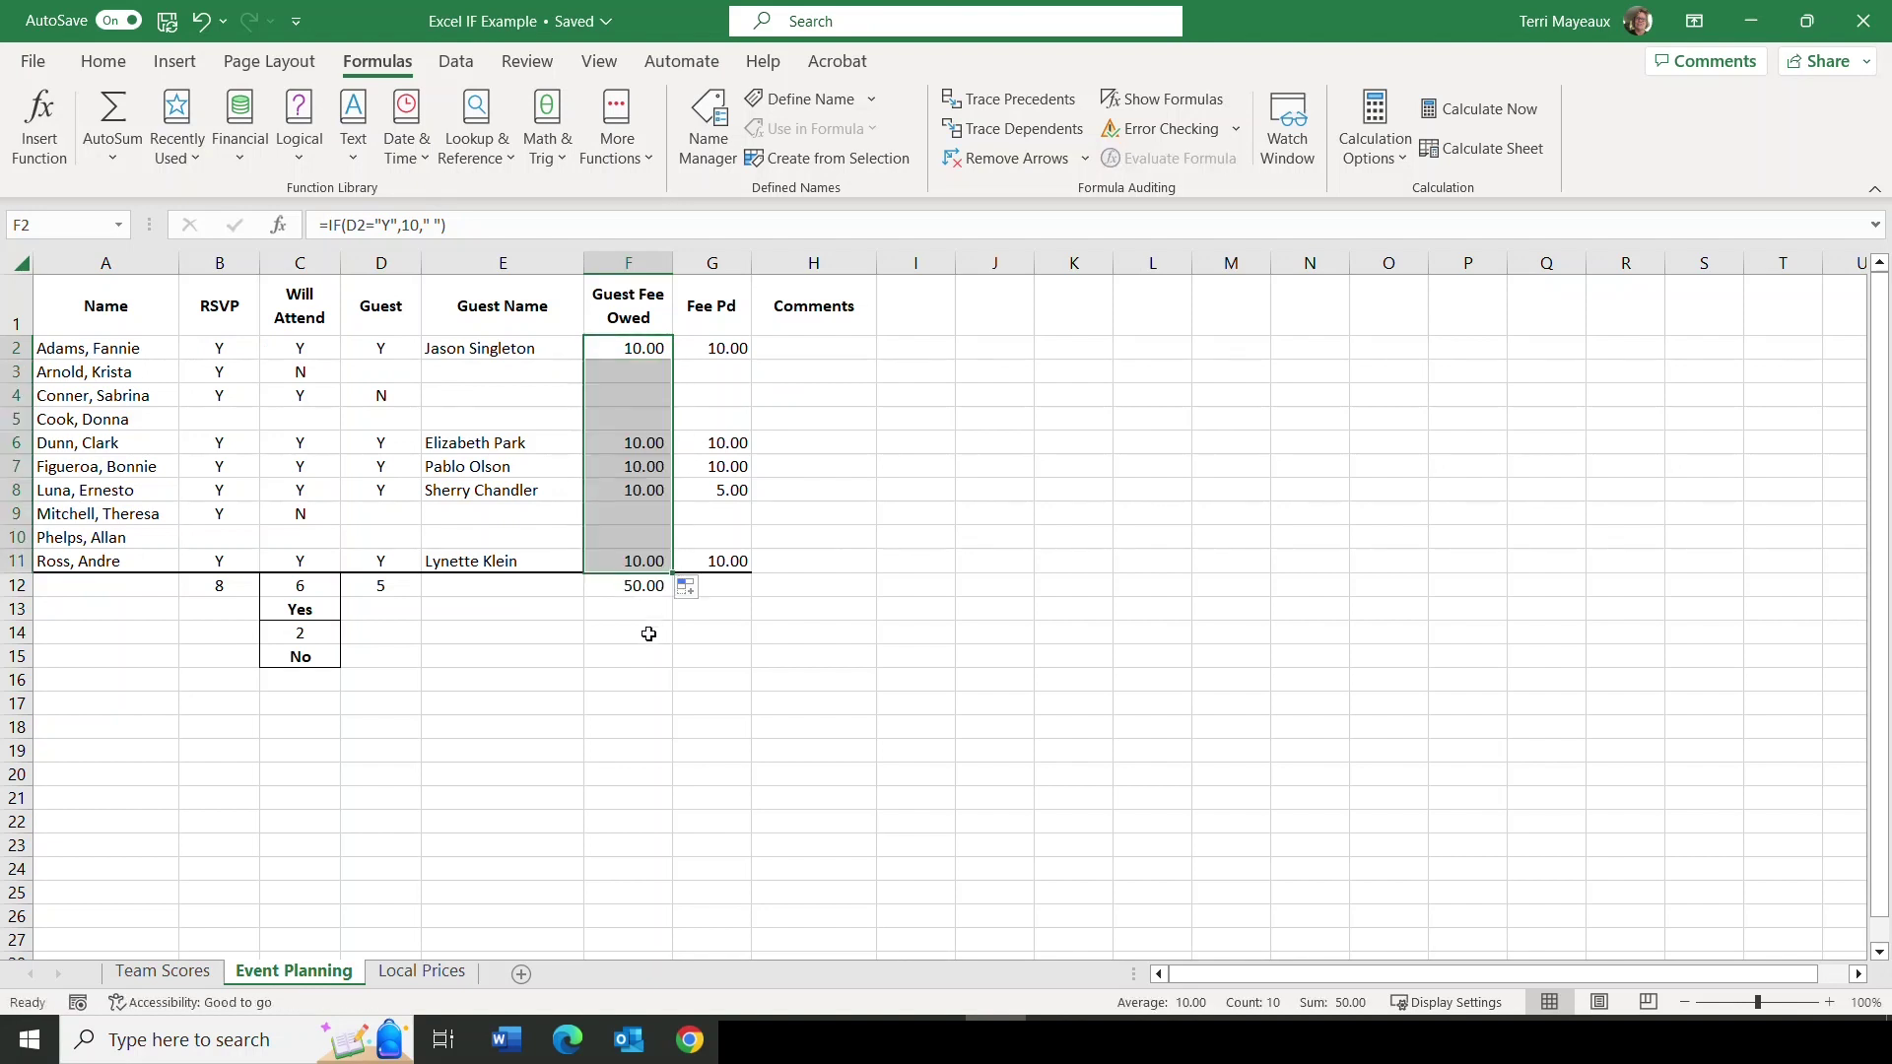
# Check the total formula for Guest Fee Owed in F12 and select G12 under Fee Pd.
pyautogui.click(601, 592)
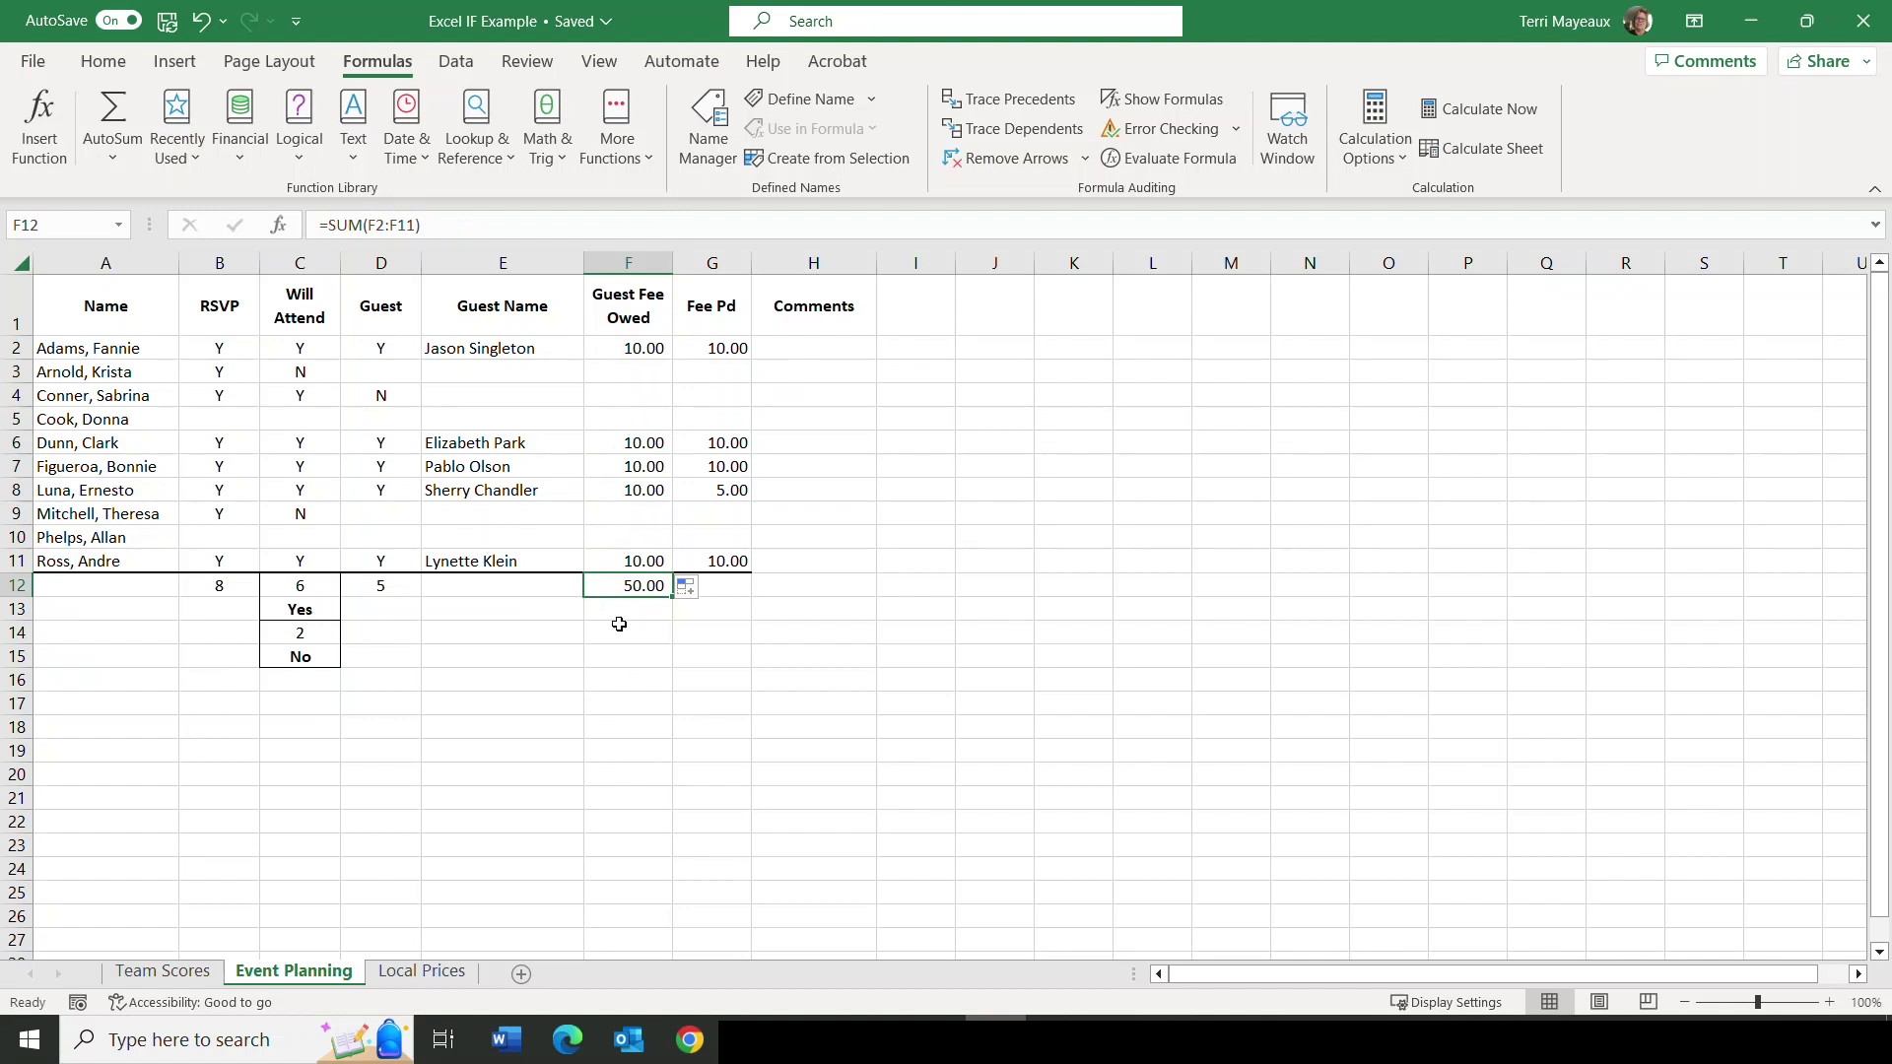
pyautogui.click(621, 612)
pyautogui.click(611, 586)
pyautogui.click(736, 585)
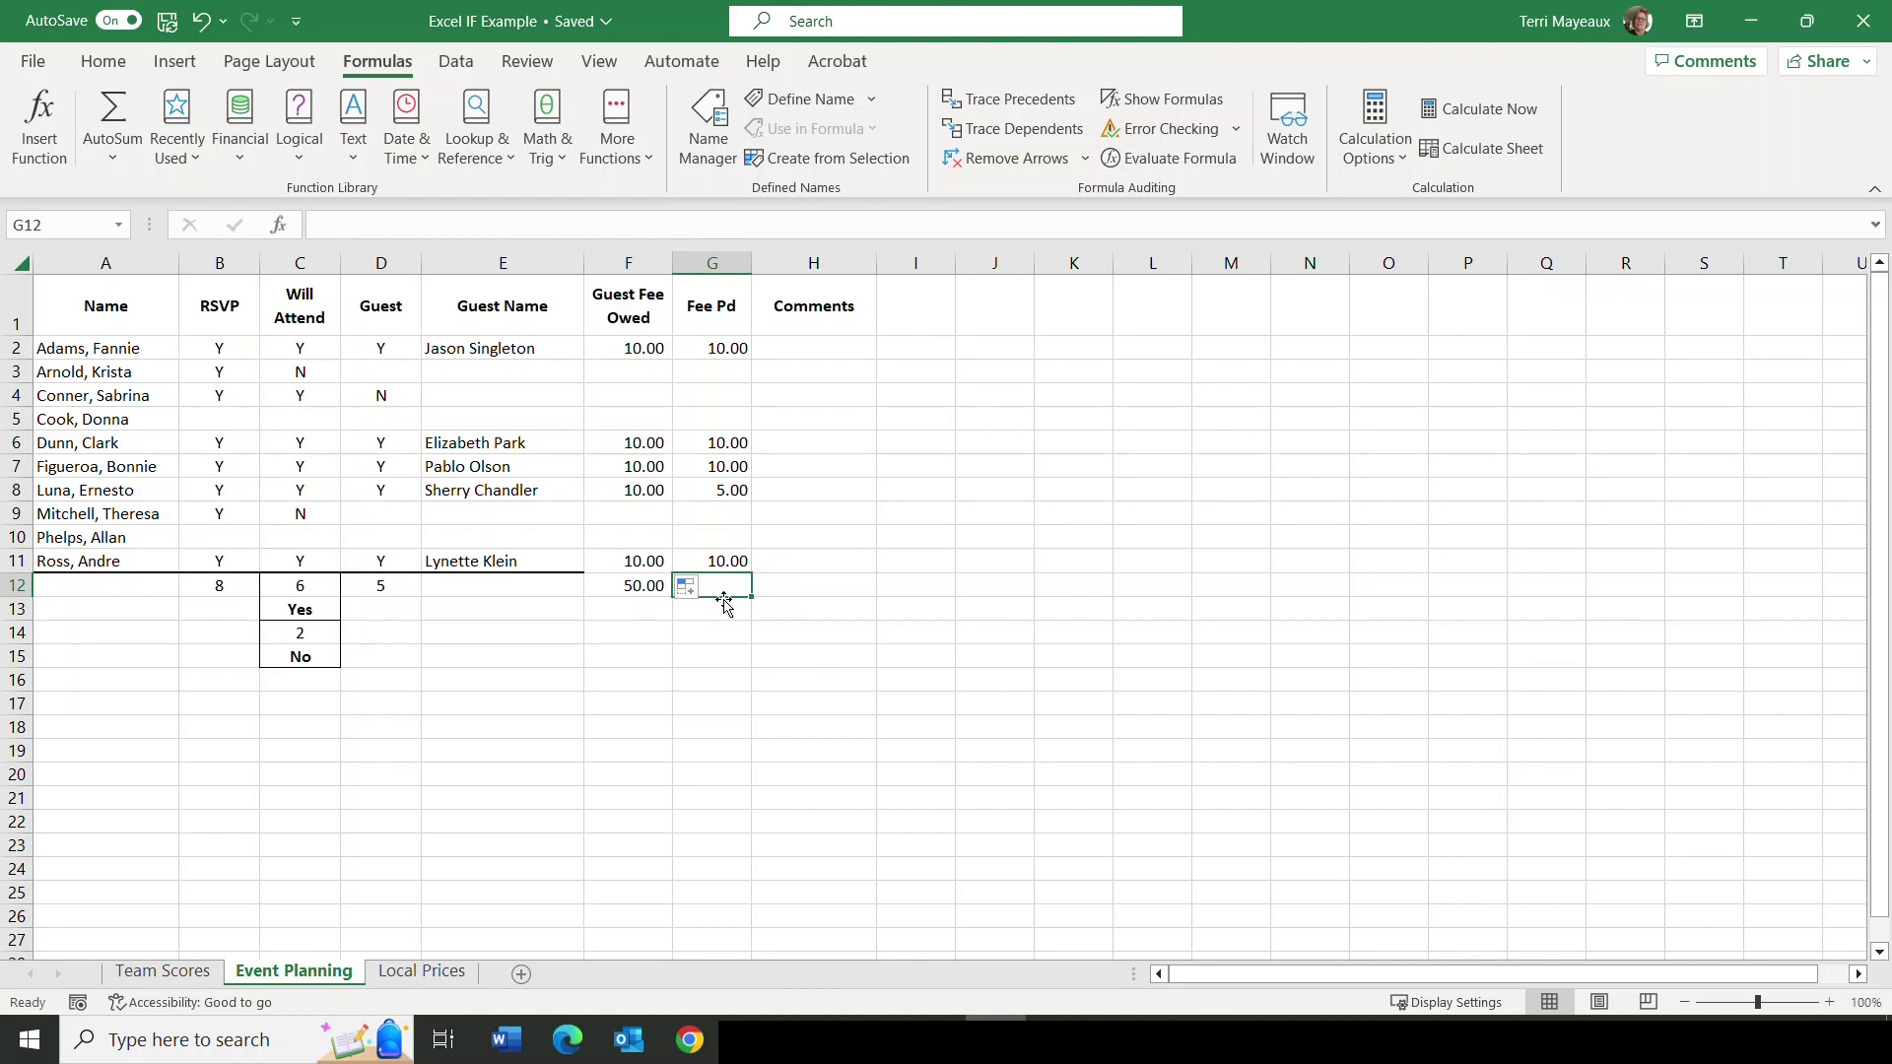
# Search the functions for "add if" and start a SUMIF function in G12 under Fee Pd.
pyautogui.write('=')
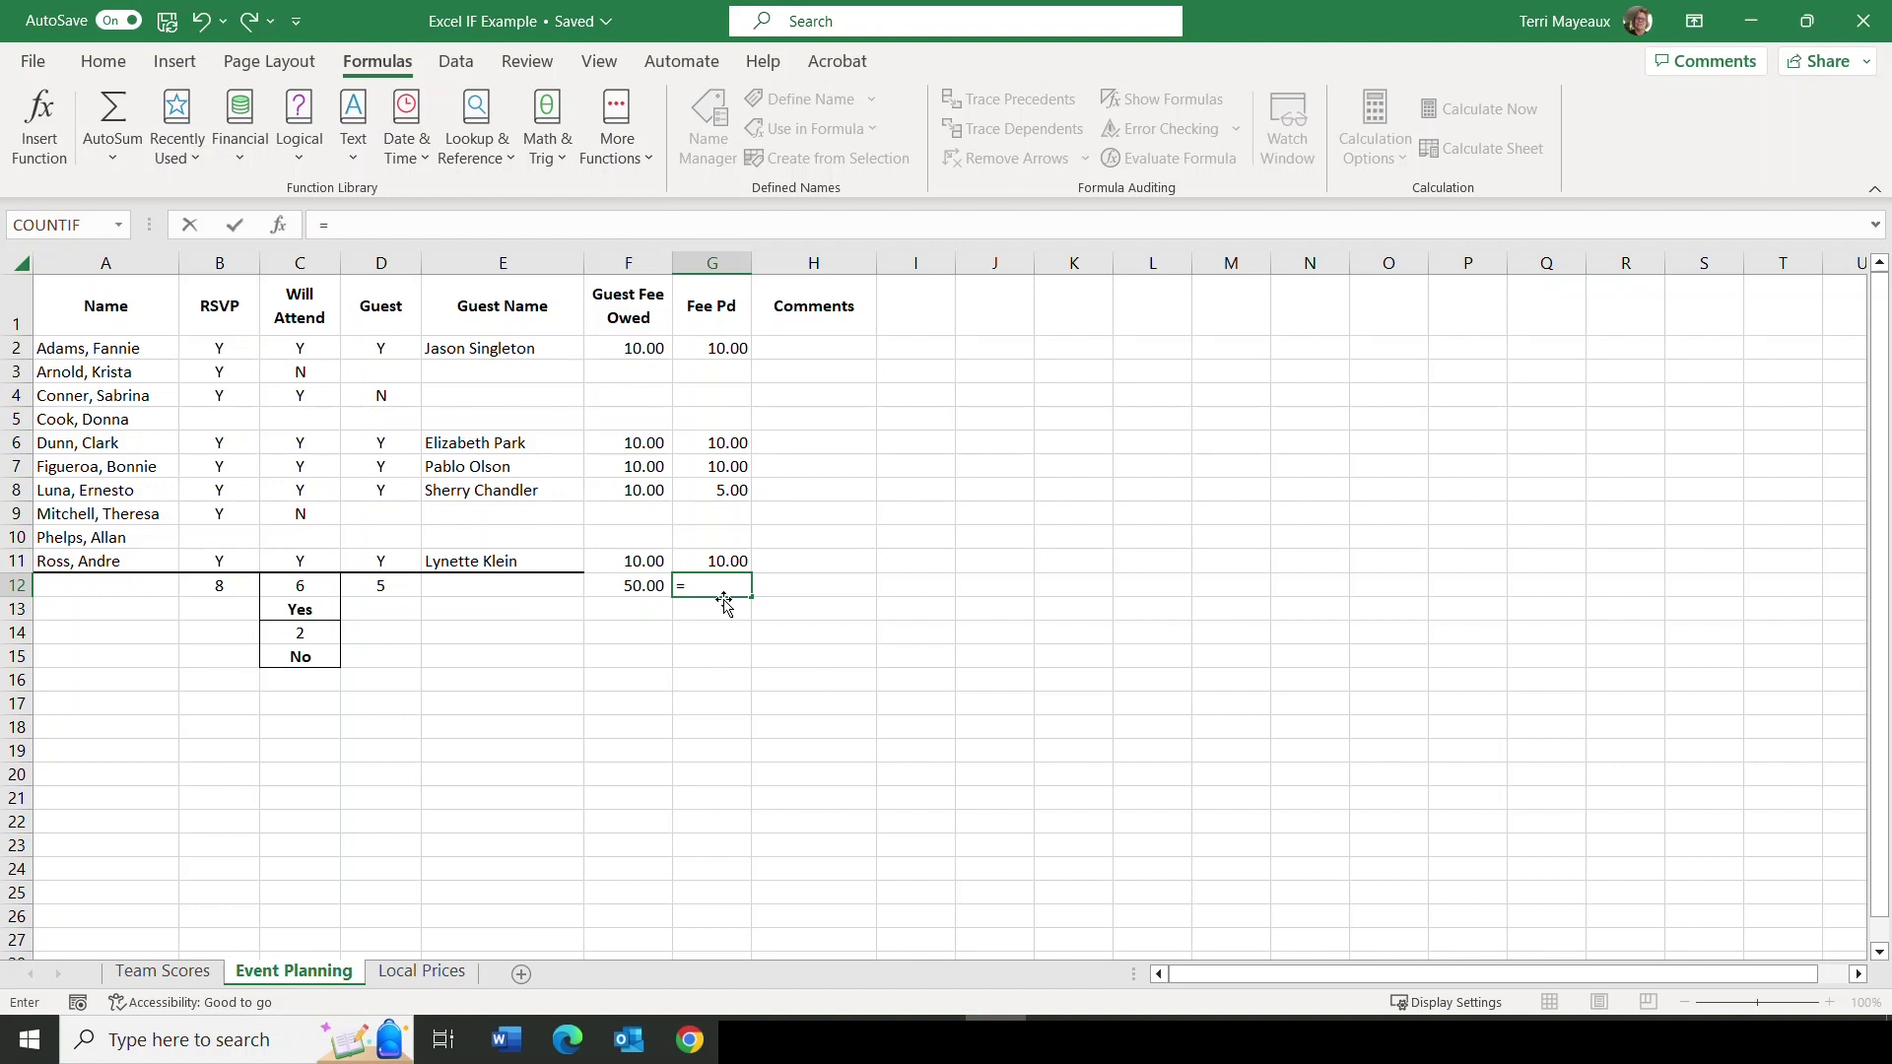
pyautogui.press('Escape')
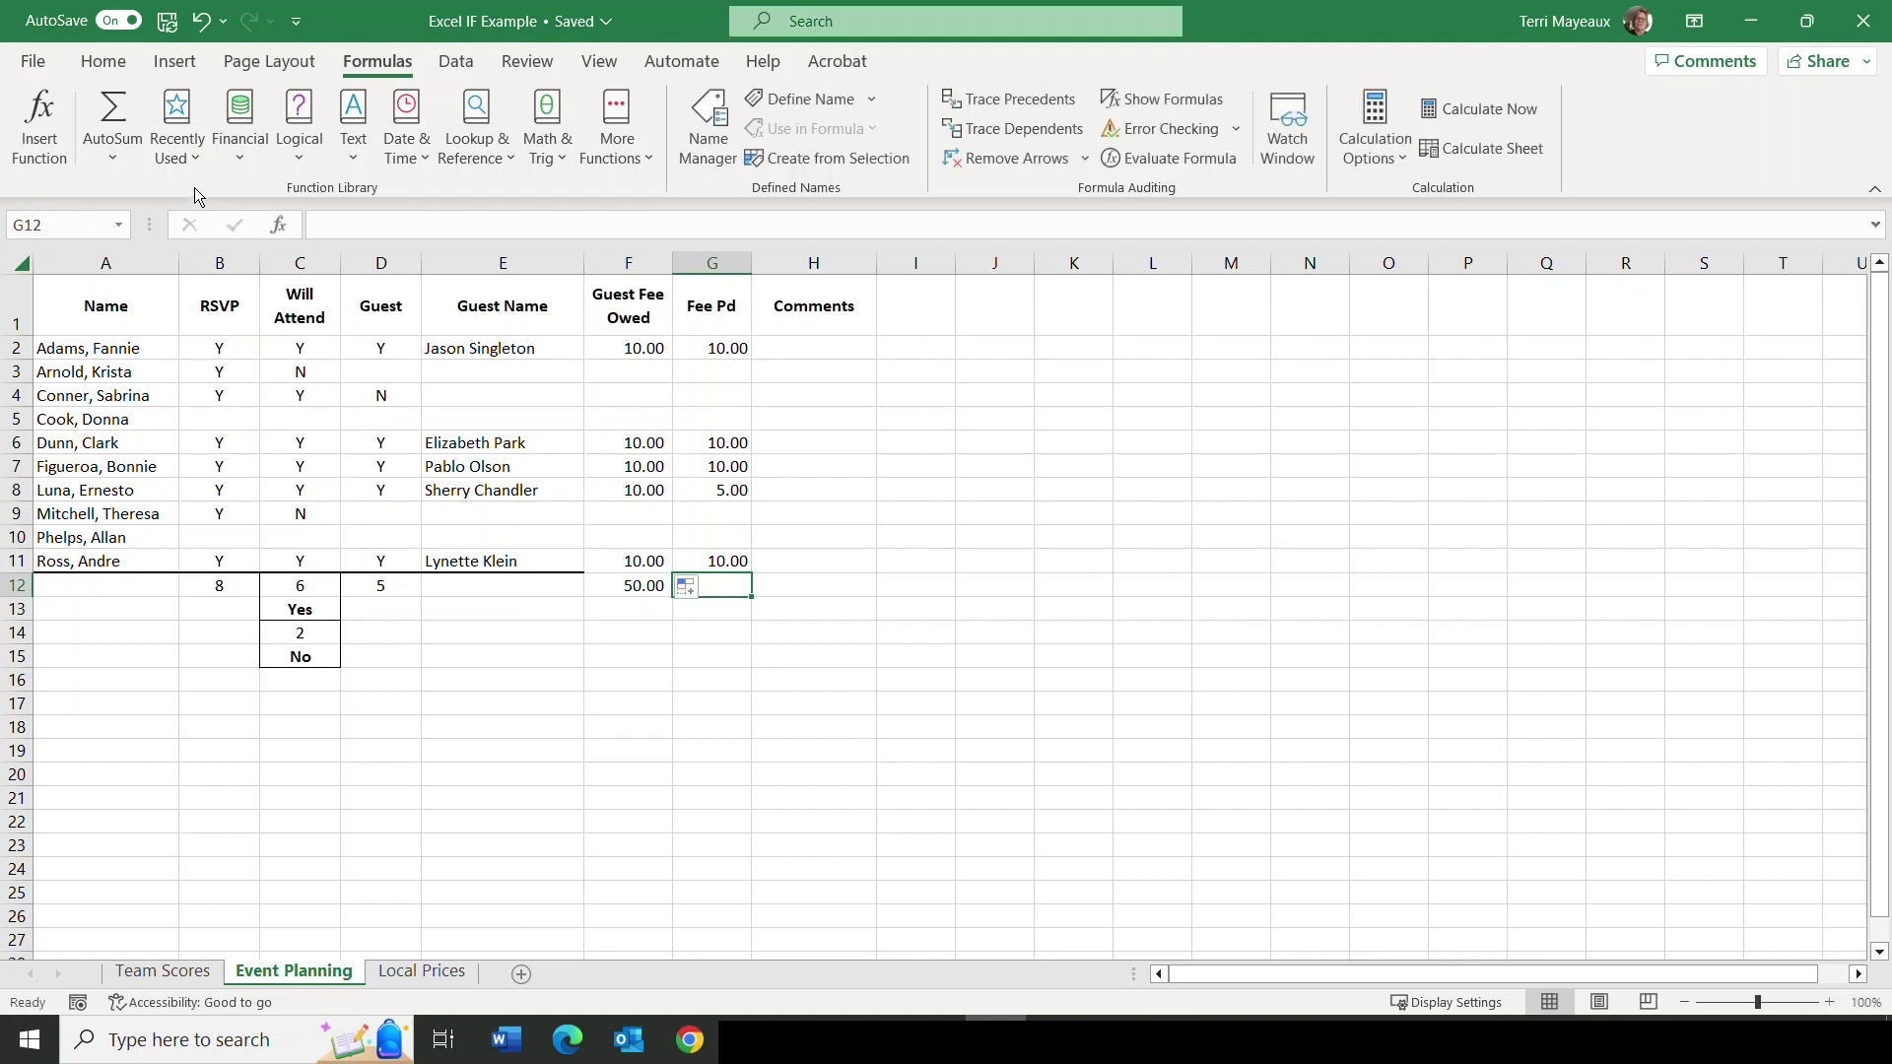
pyautogui.click(53, 148)
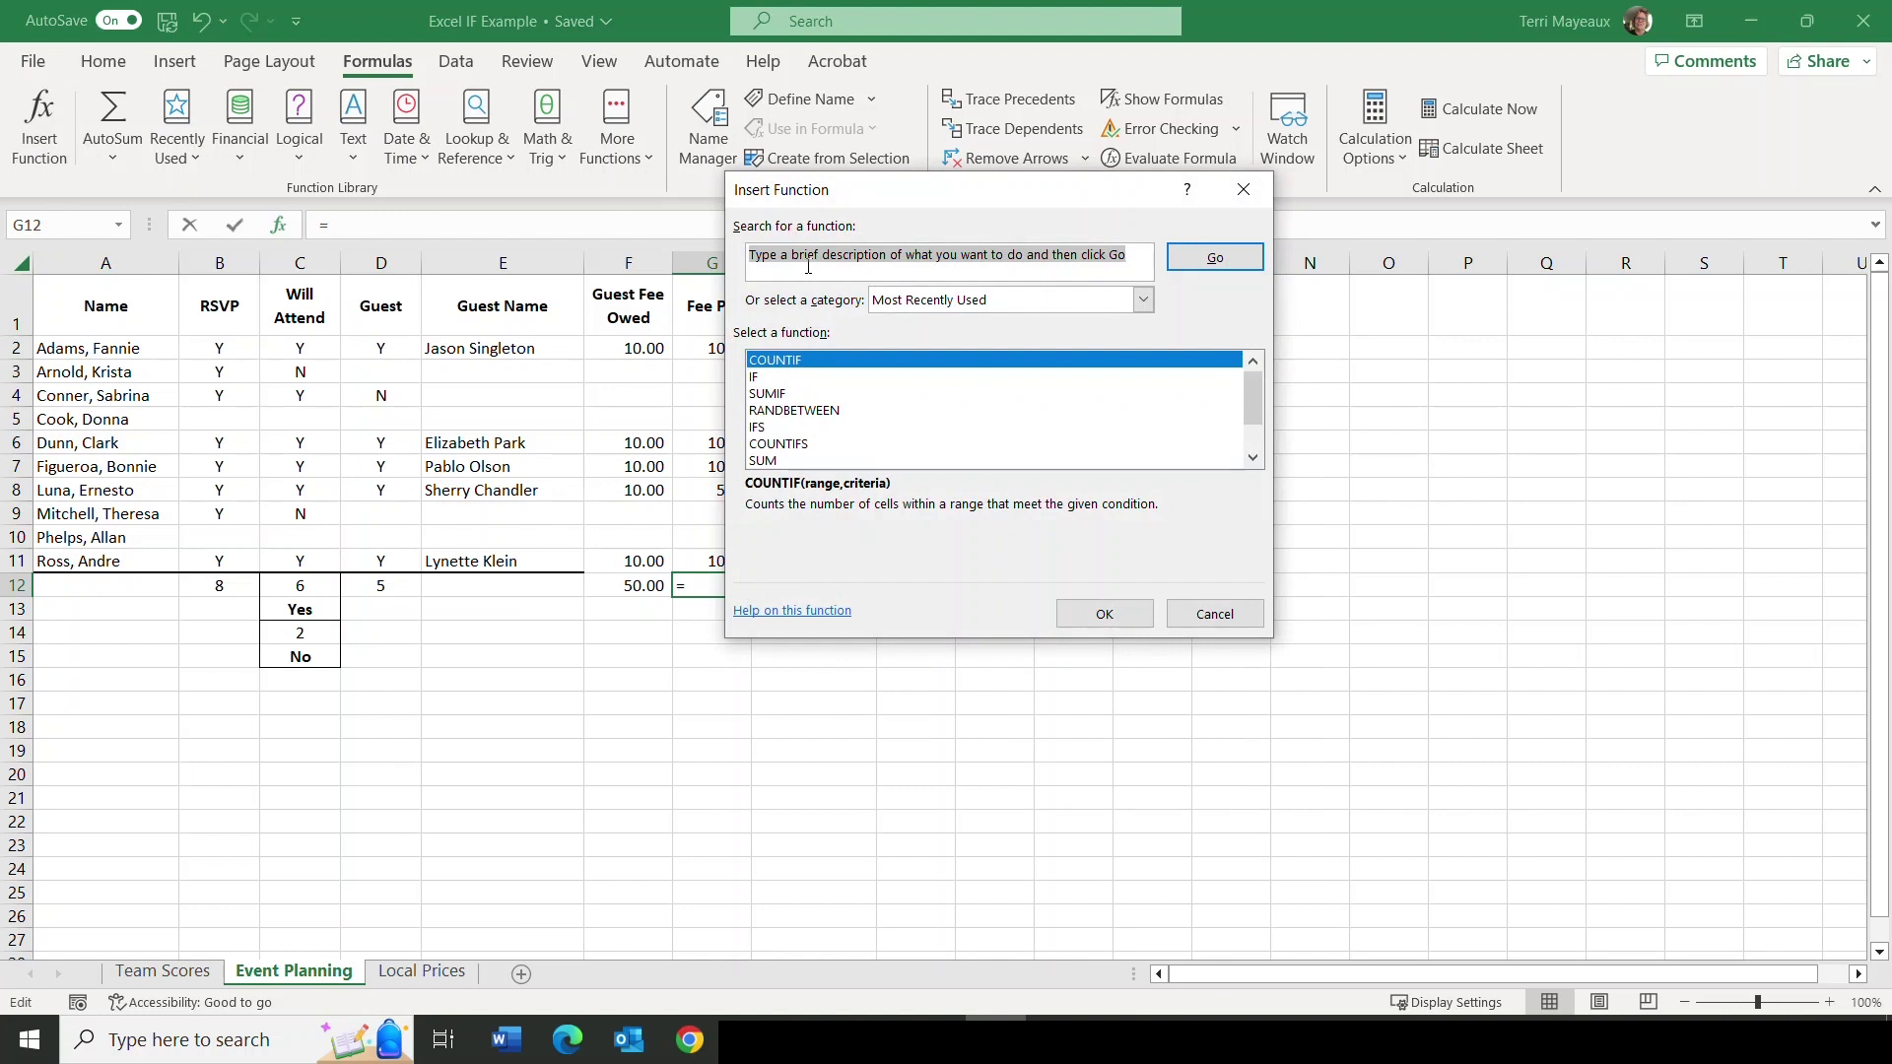
pyautogui.write('add if')
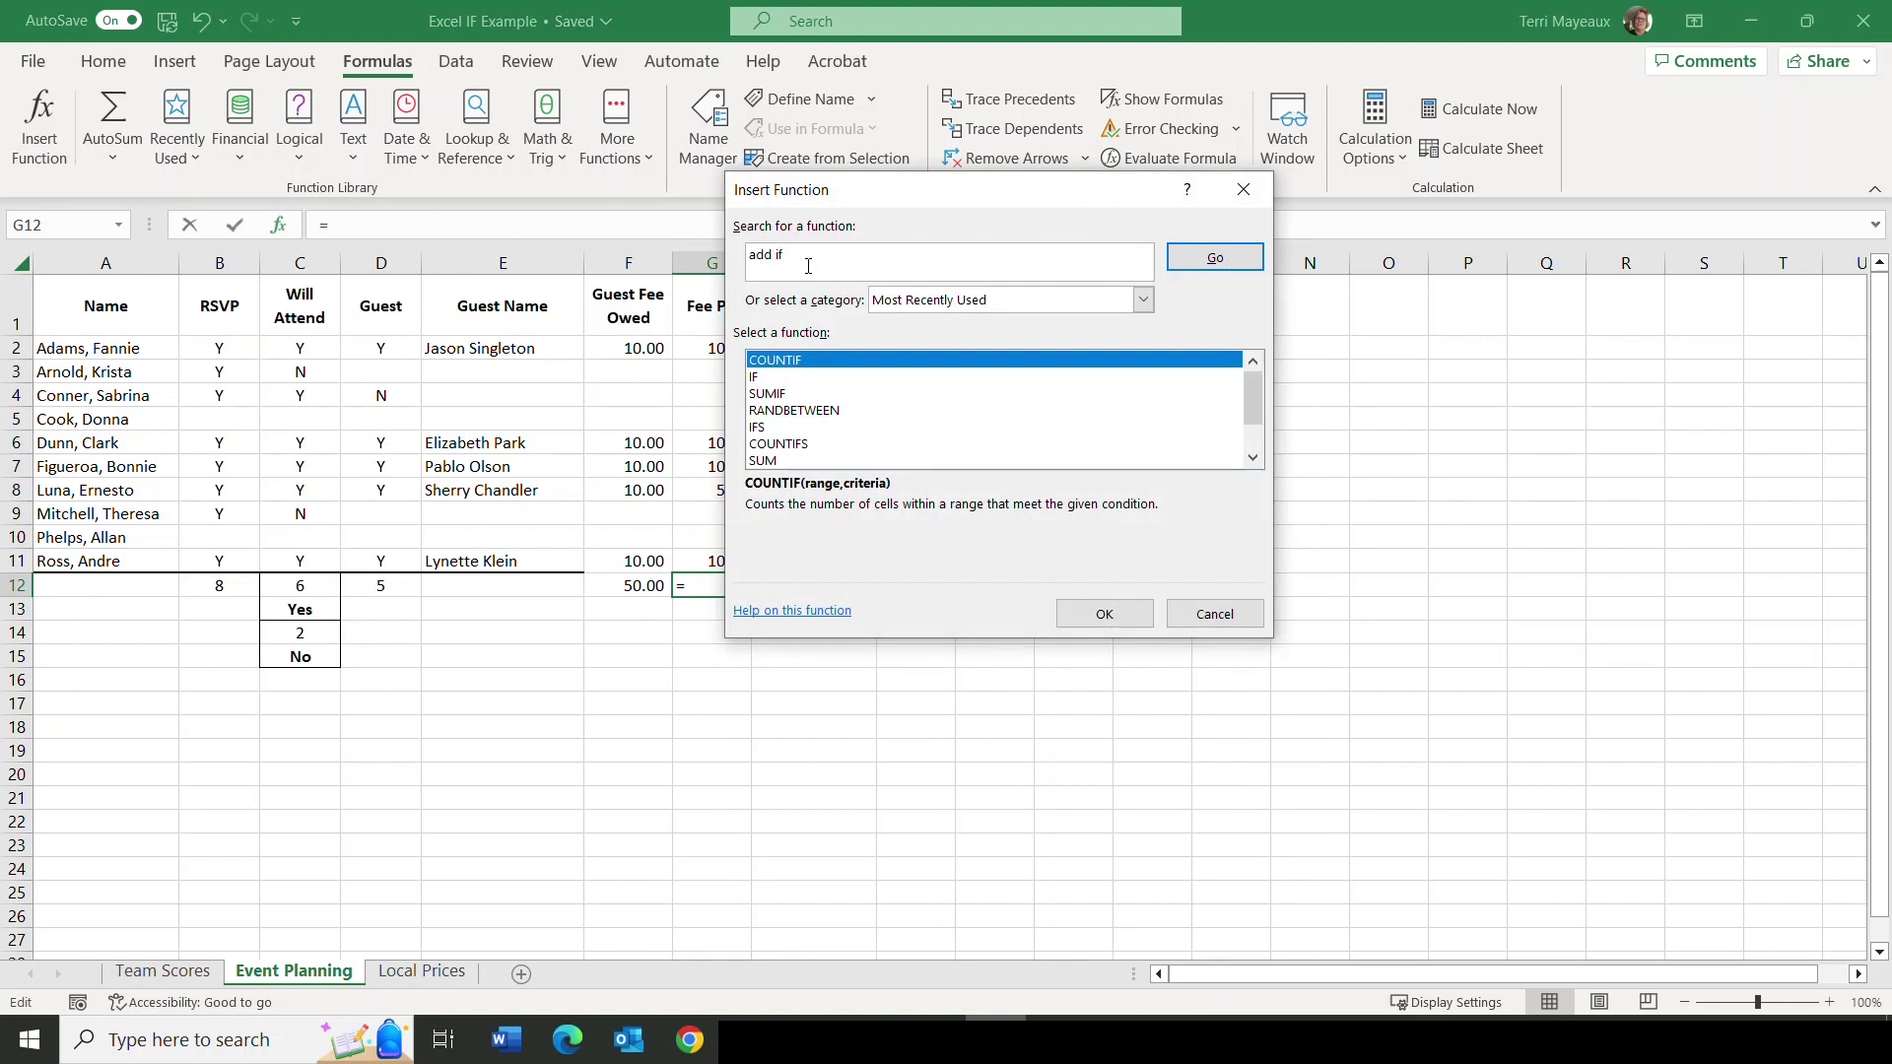
pyautogui.click(1228, 264)
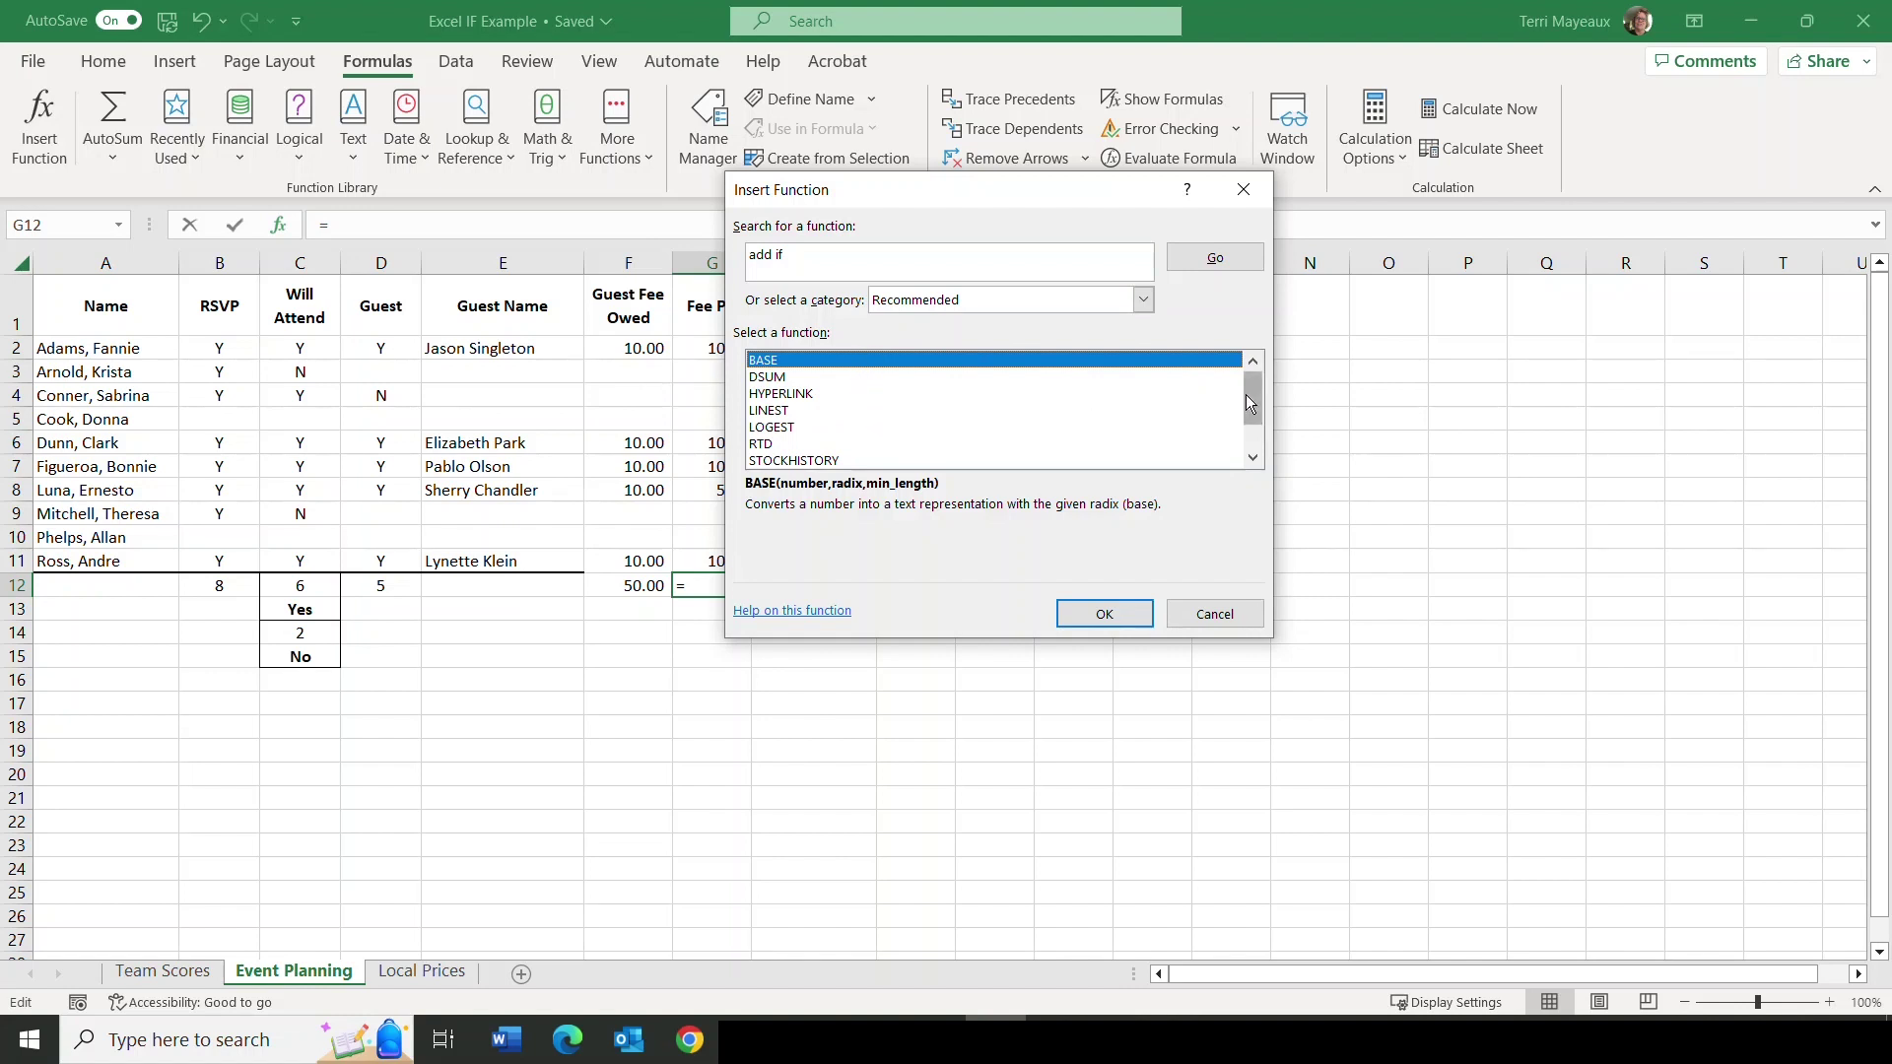
pyautogui.moveTo(1251, 394); pyautogui.dragTo(1242, 420)
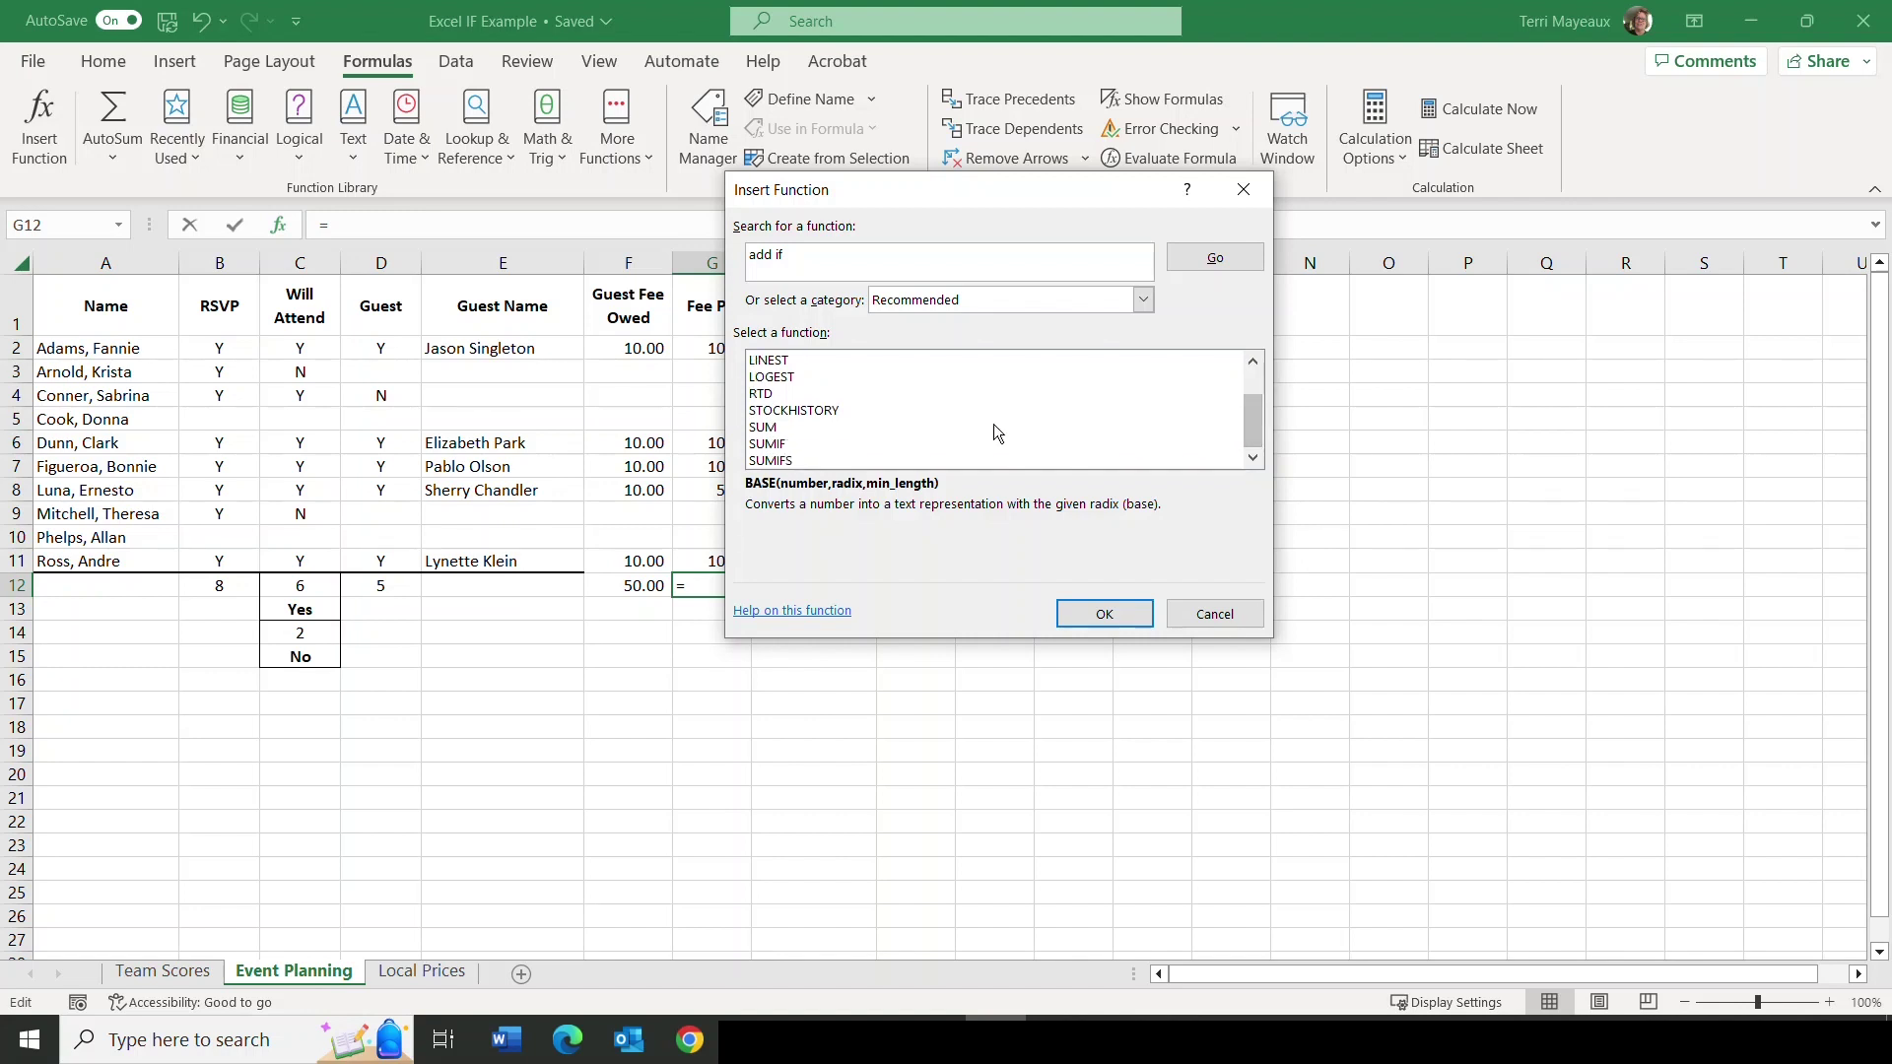
pyautogui.click(768, 445)
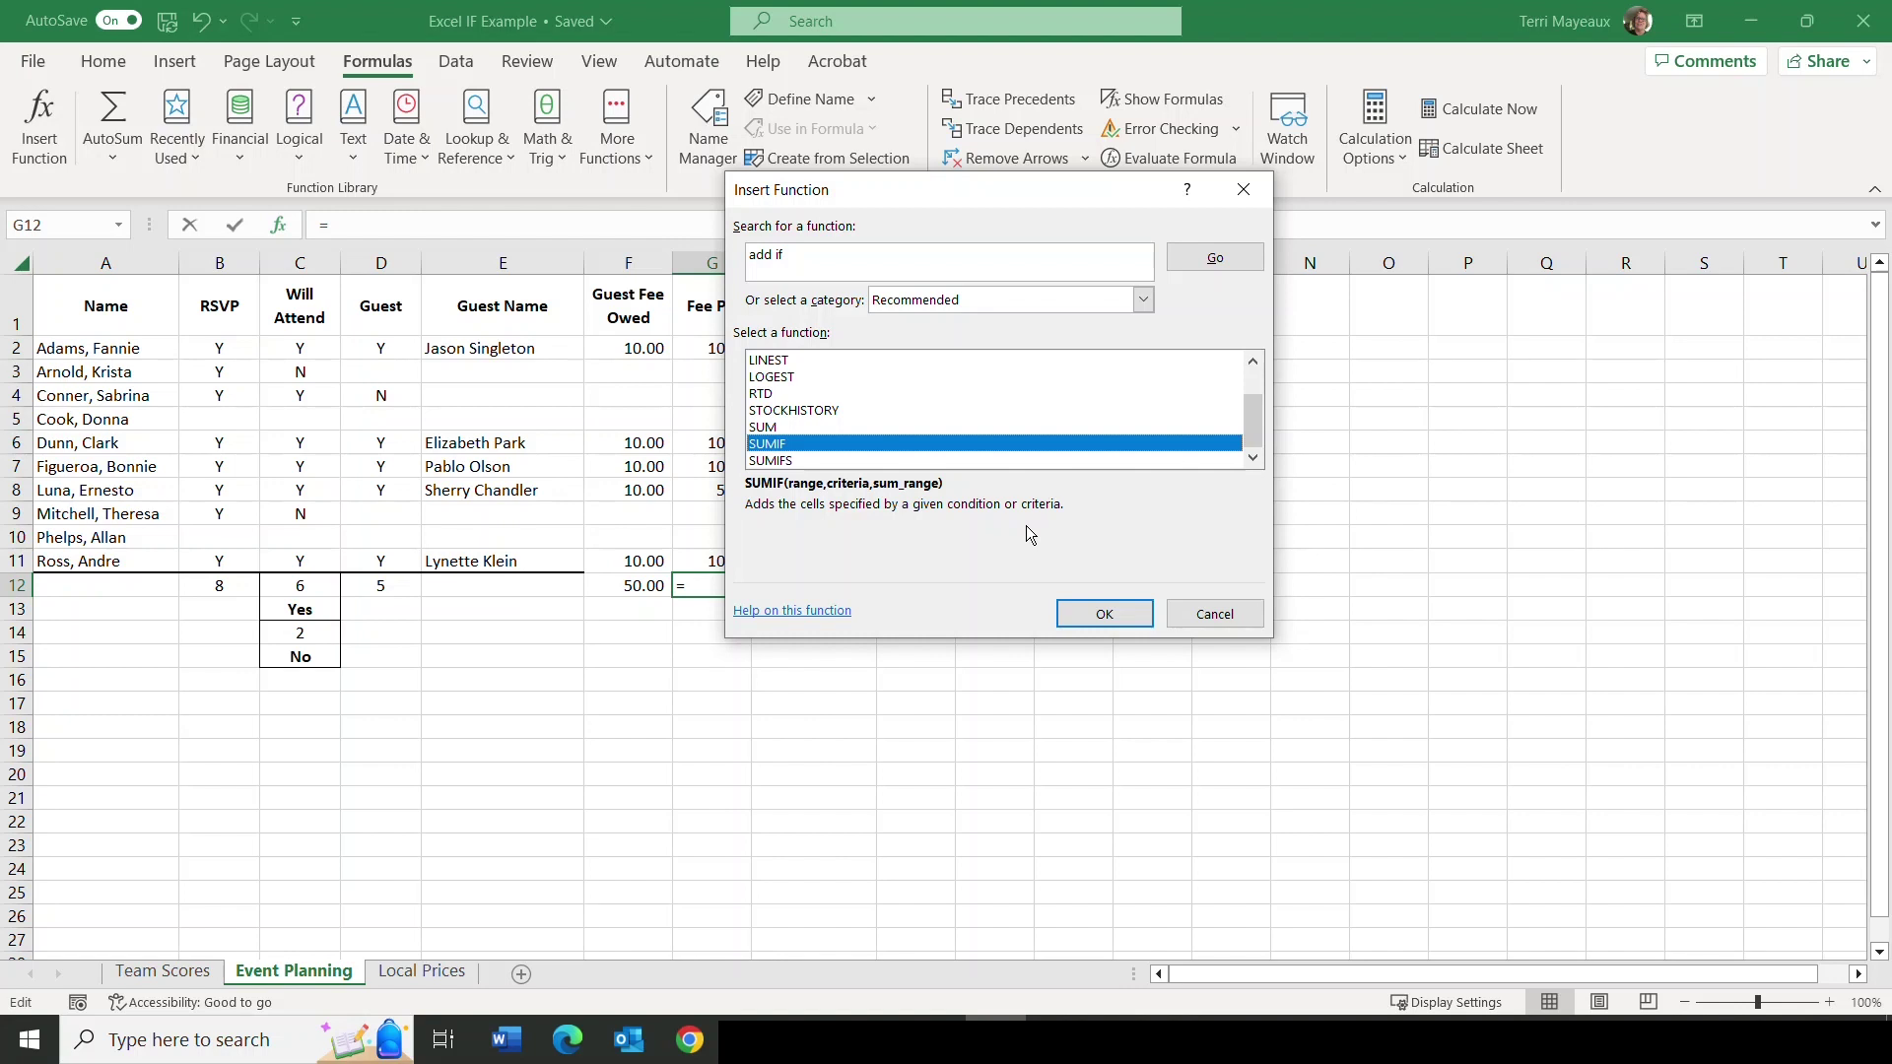
pyautogui.click(1095, 616)
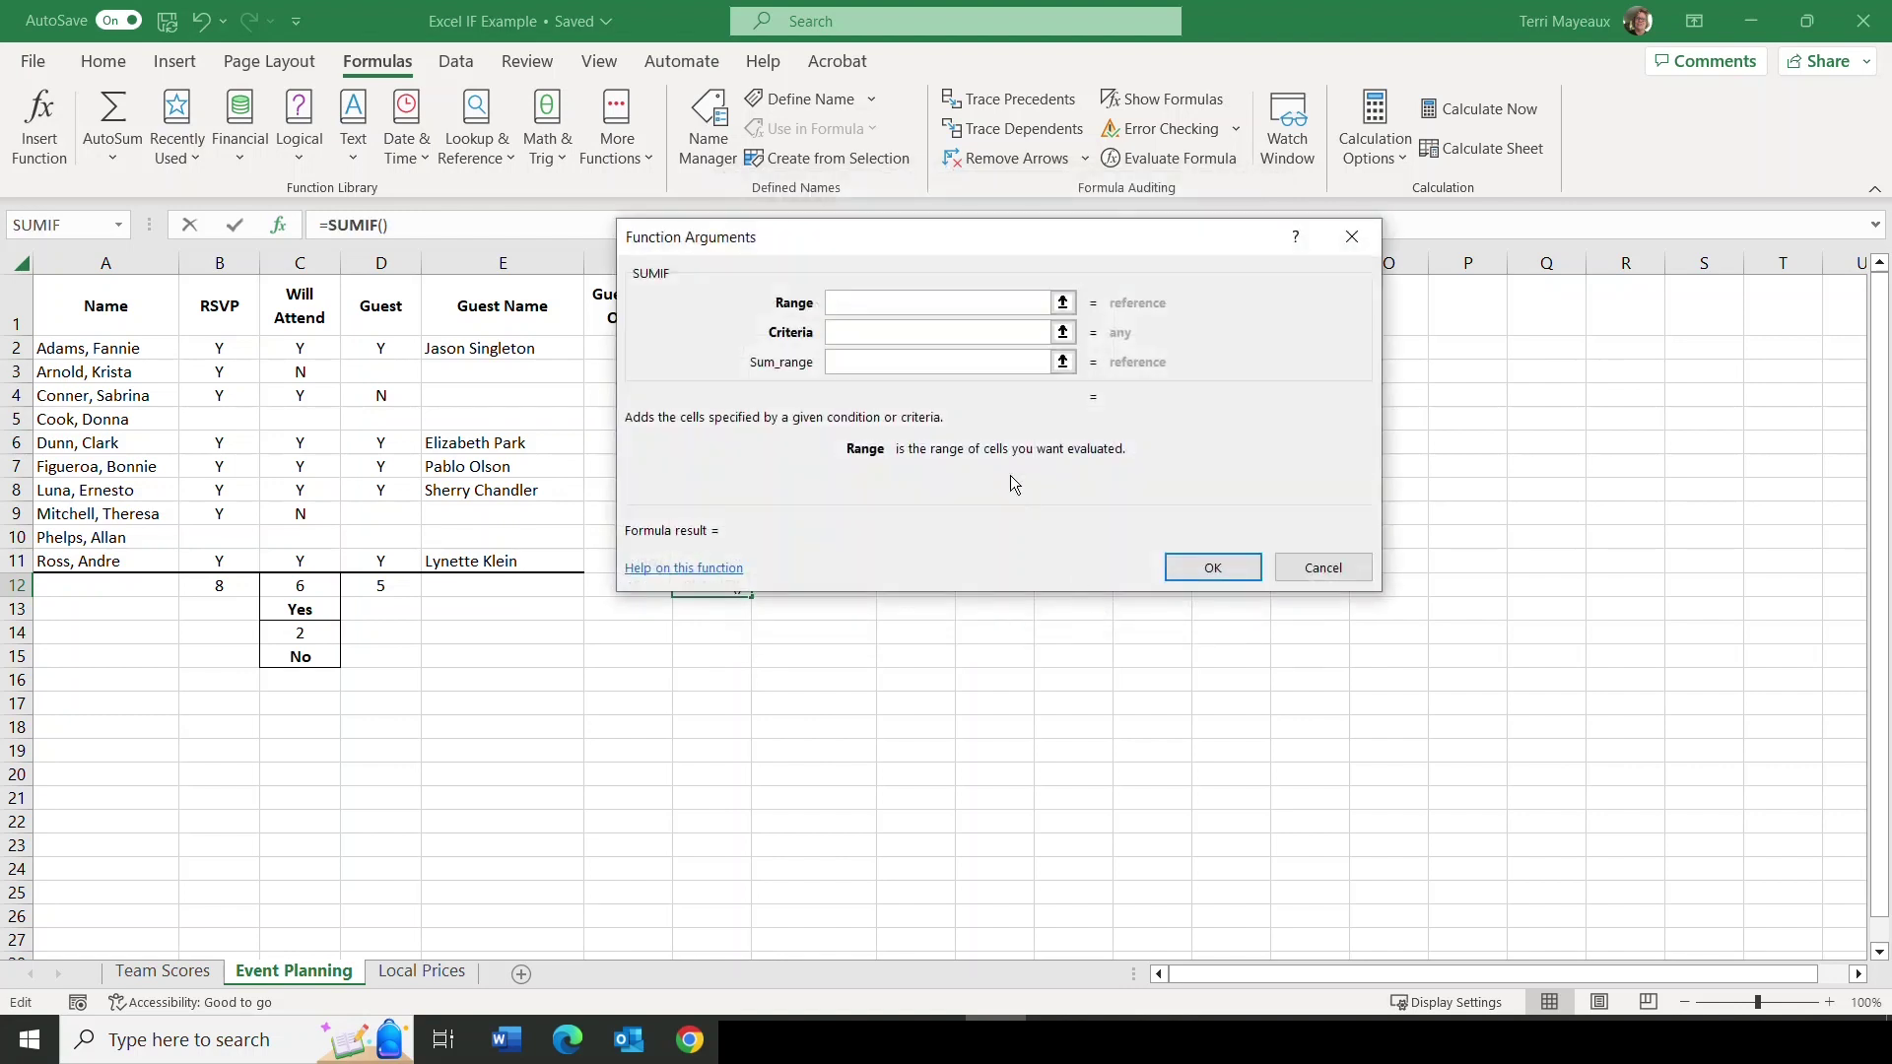
# Complete the G12 SUMIF function with range G2:G11 and criteria 10.00.
pyautogui.moveTo(832, 237); pyautogui.dragTo(1046, 272)
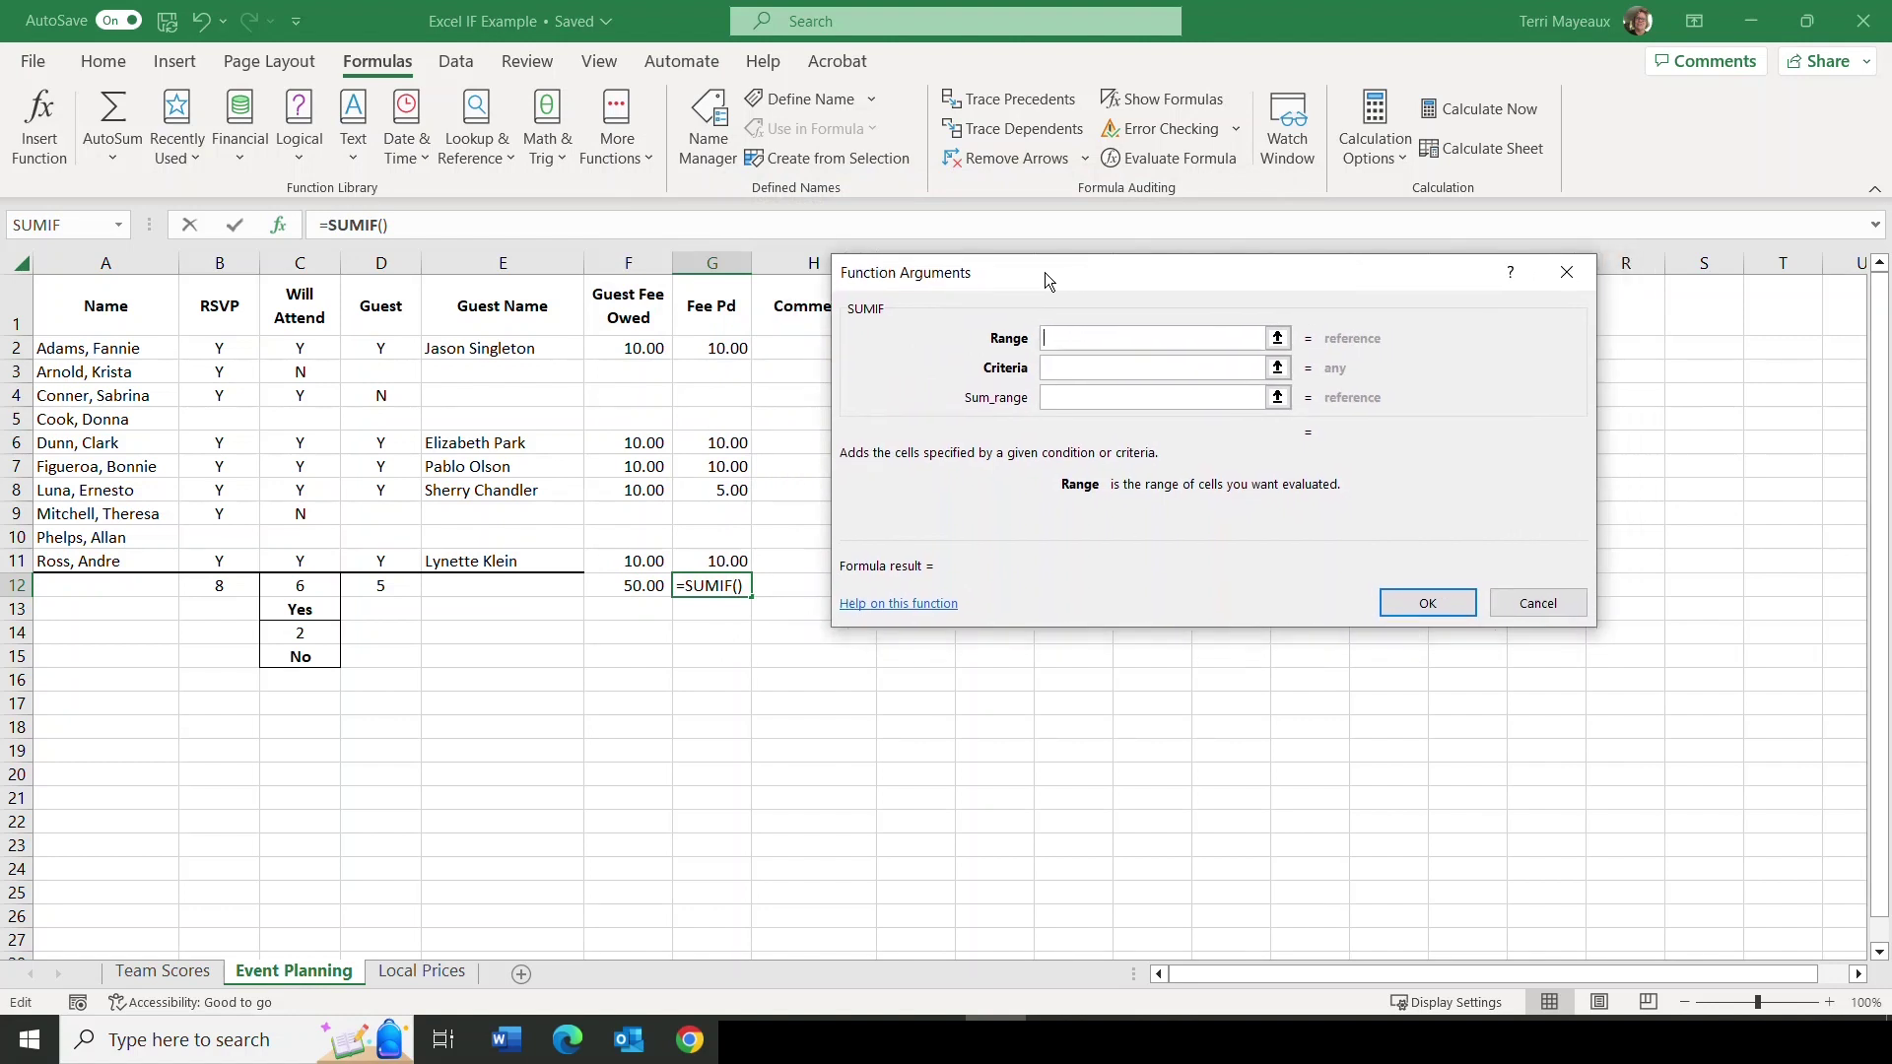
pyautogui.moveTo(701, 347); pyautogui.dragTo(724, 549)
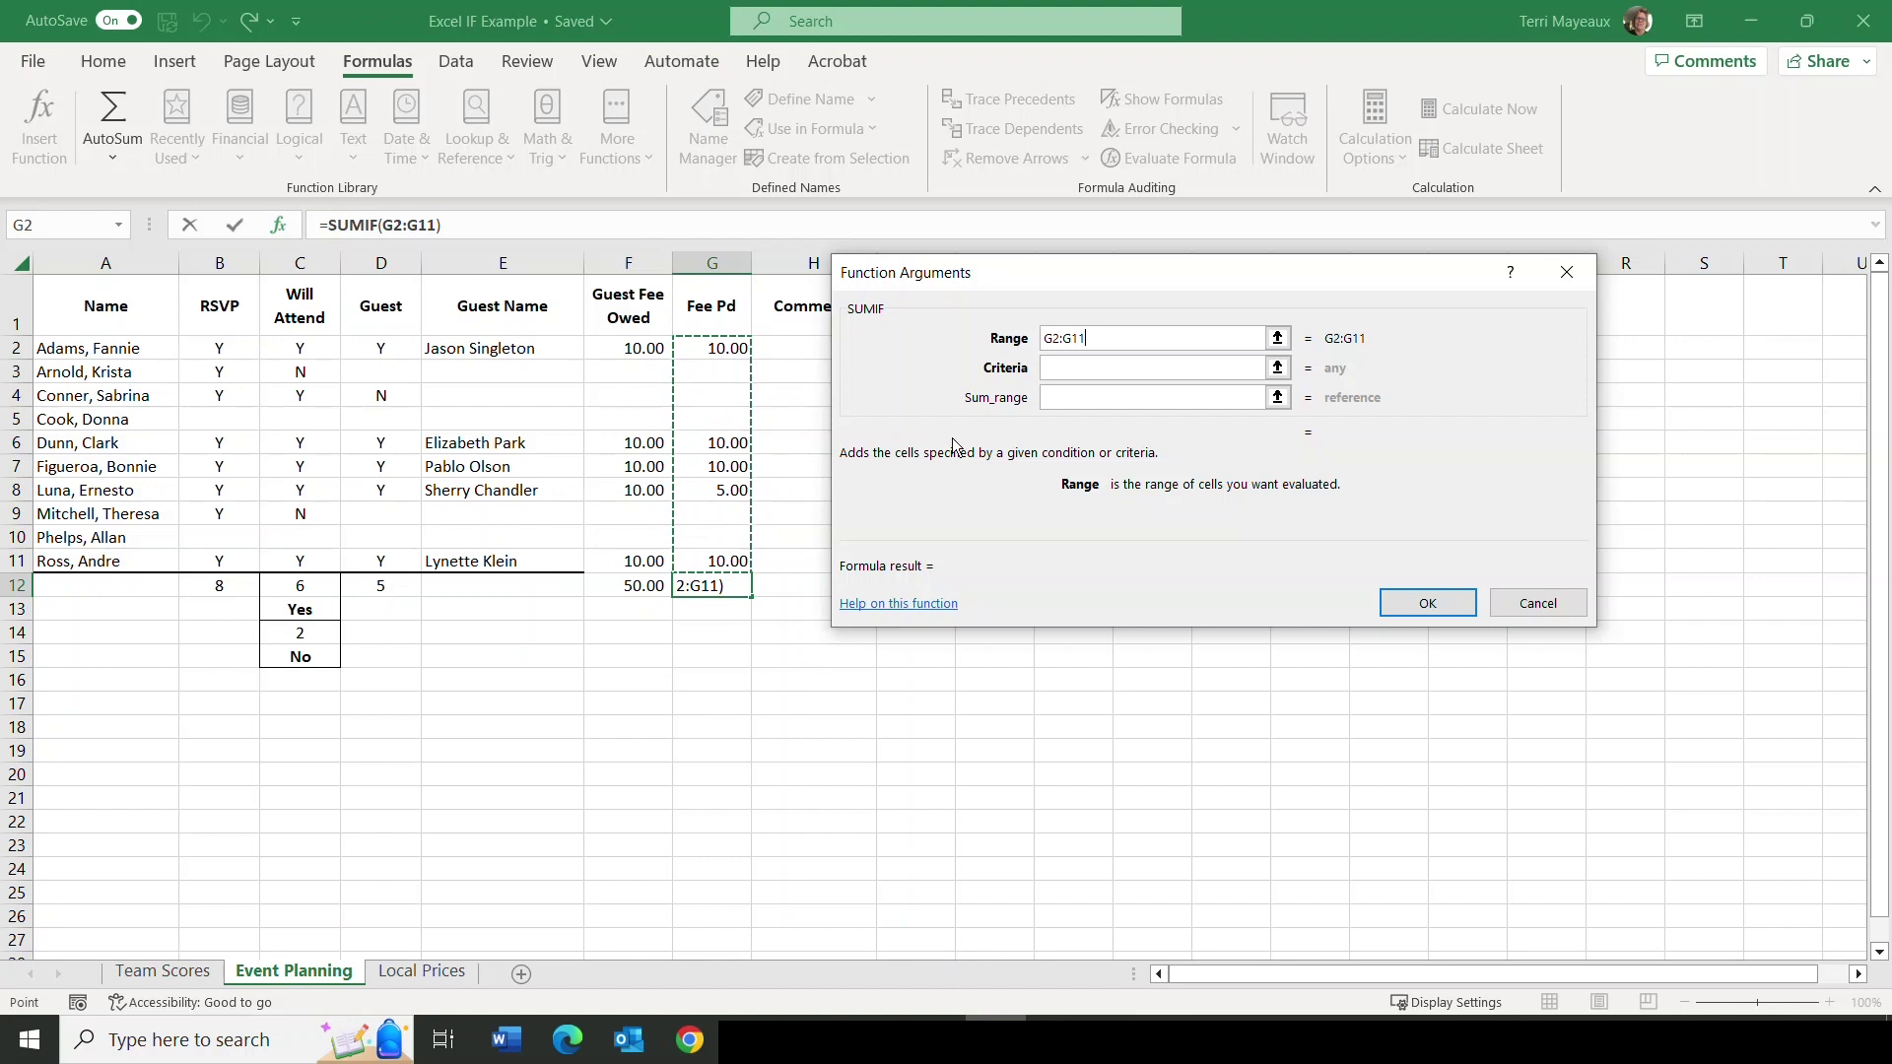
pyautogui.click(1057, 368)
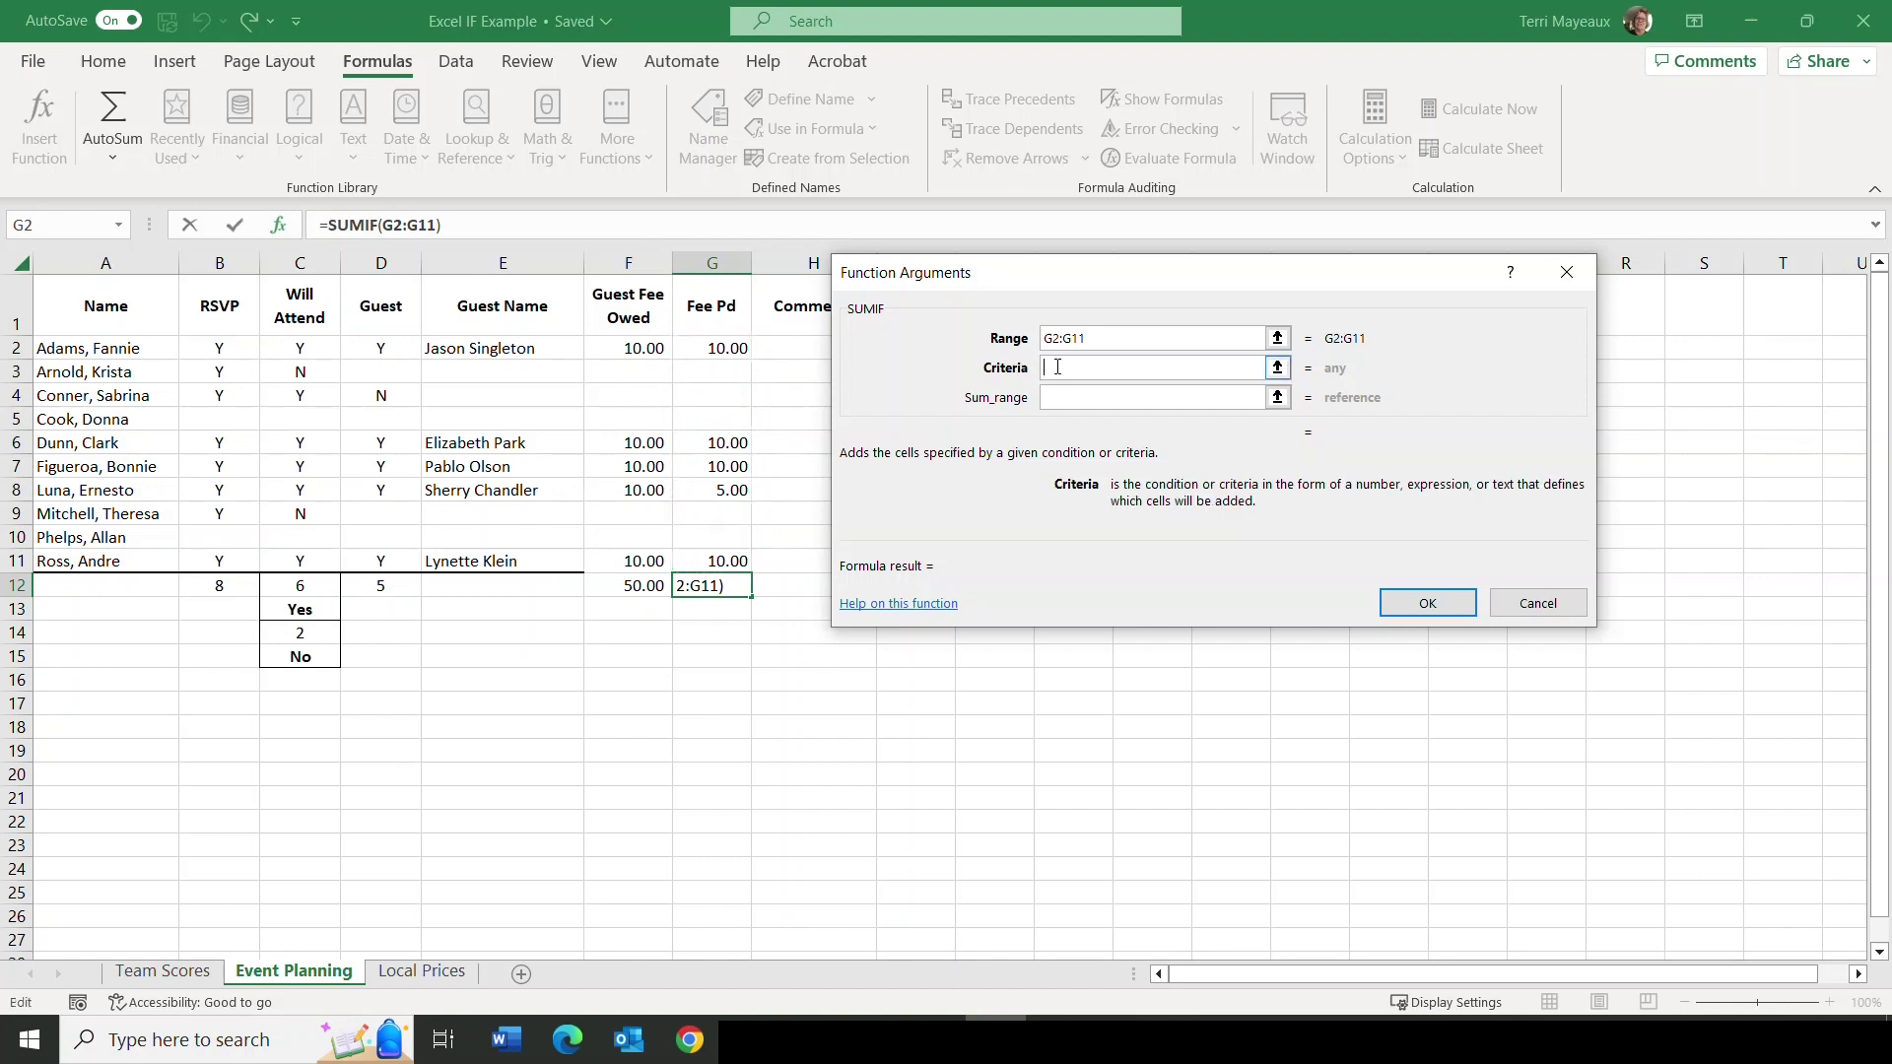
pyautogui.write('10.00')
pyautogui.click(1092, 397)
pyautogui.click(1417, 599)
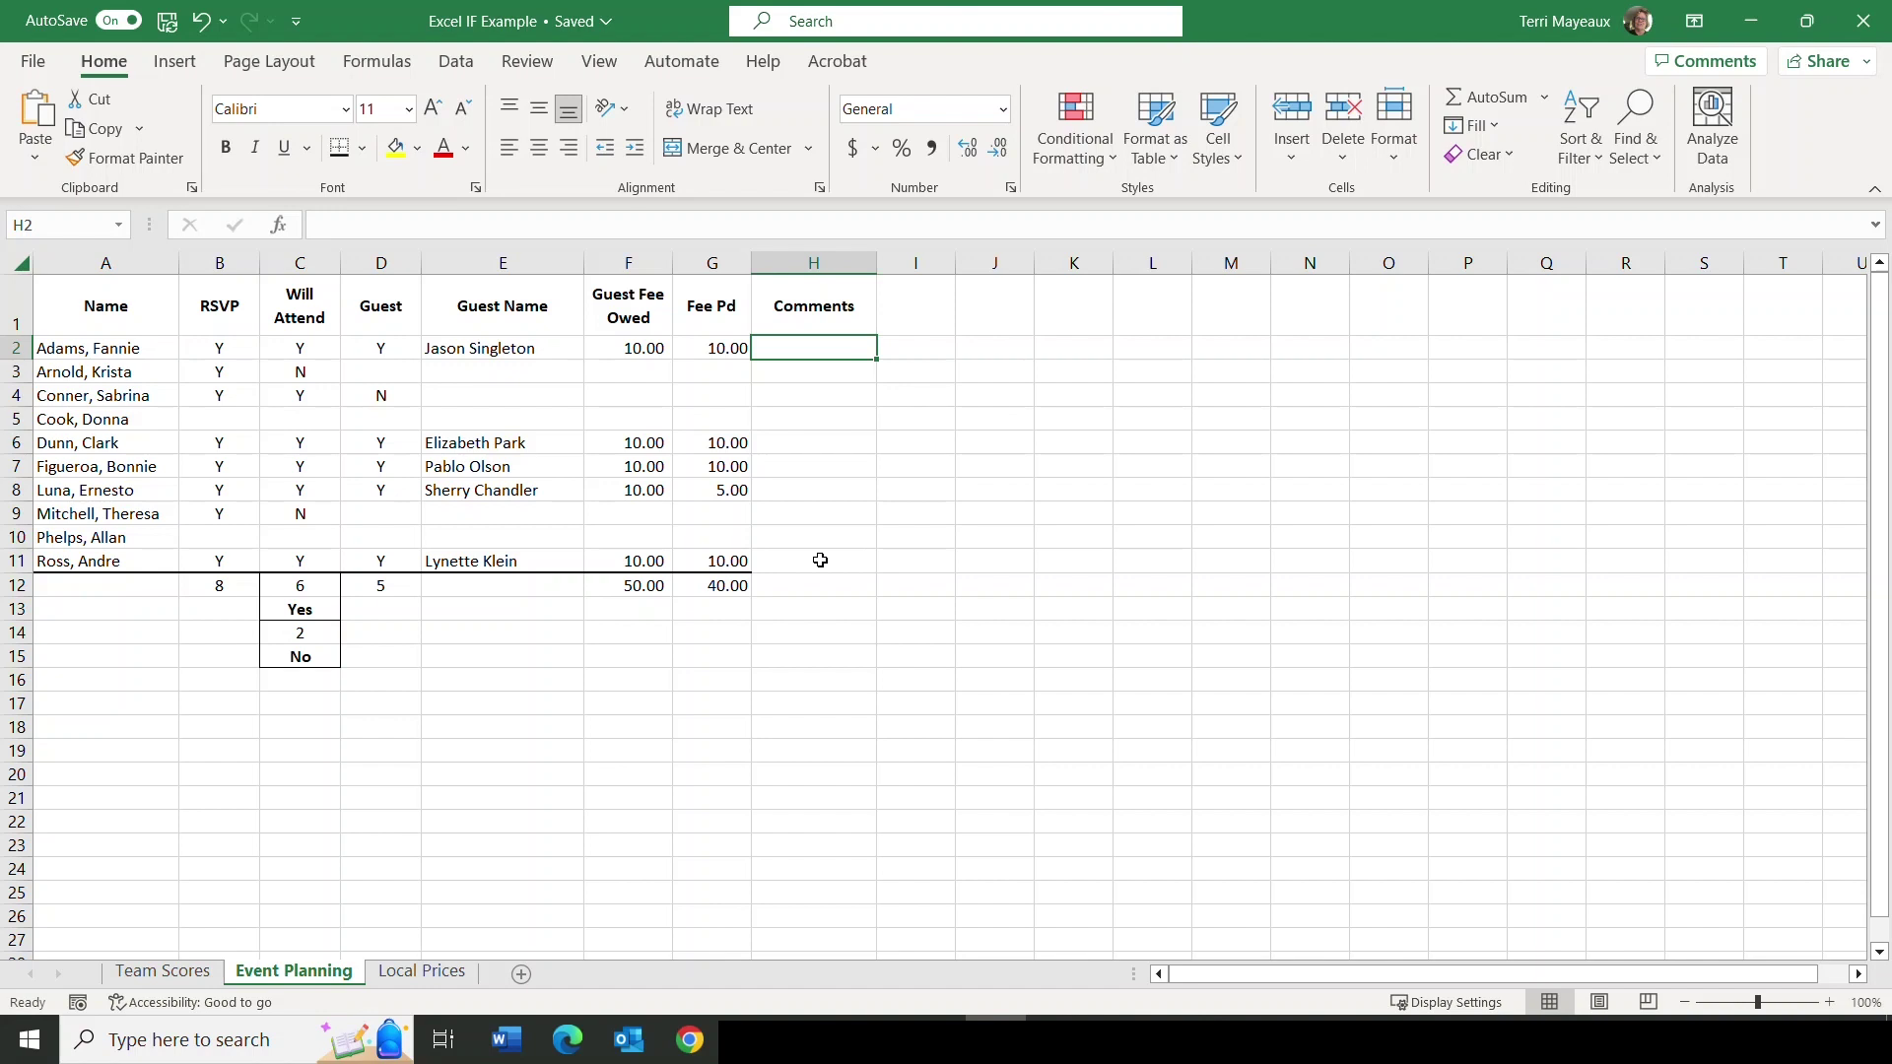
# Change the false value of the F2 IF formula to 0 and copy the formula down to F11.
pyautogui.click(623, 349)
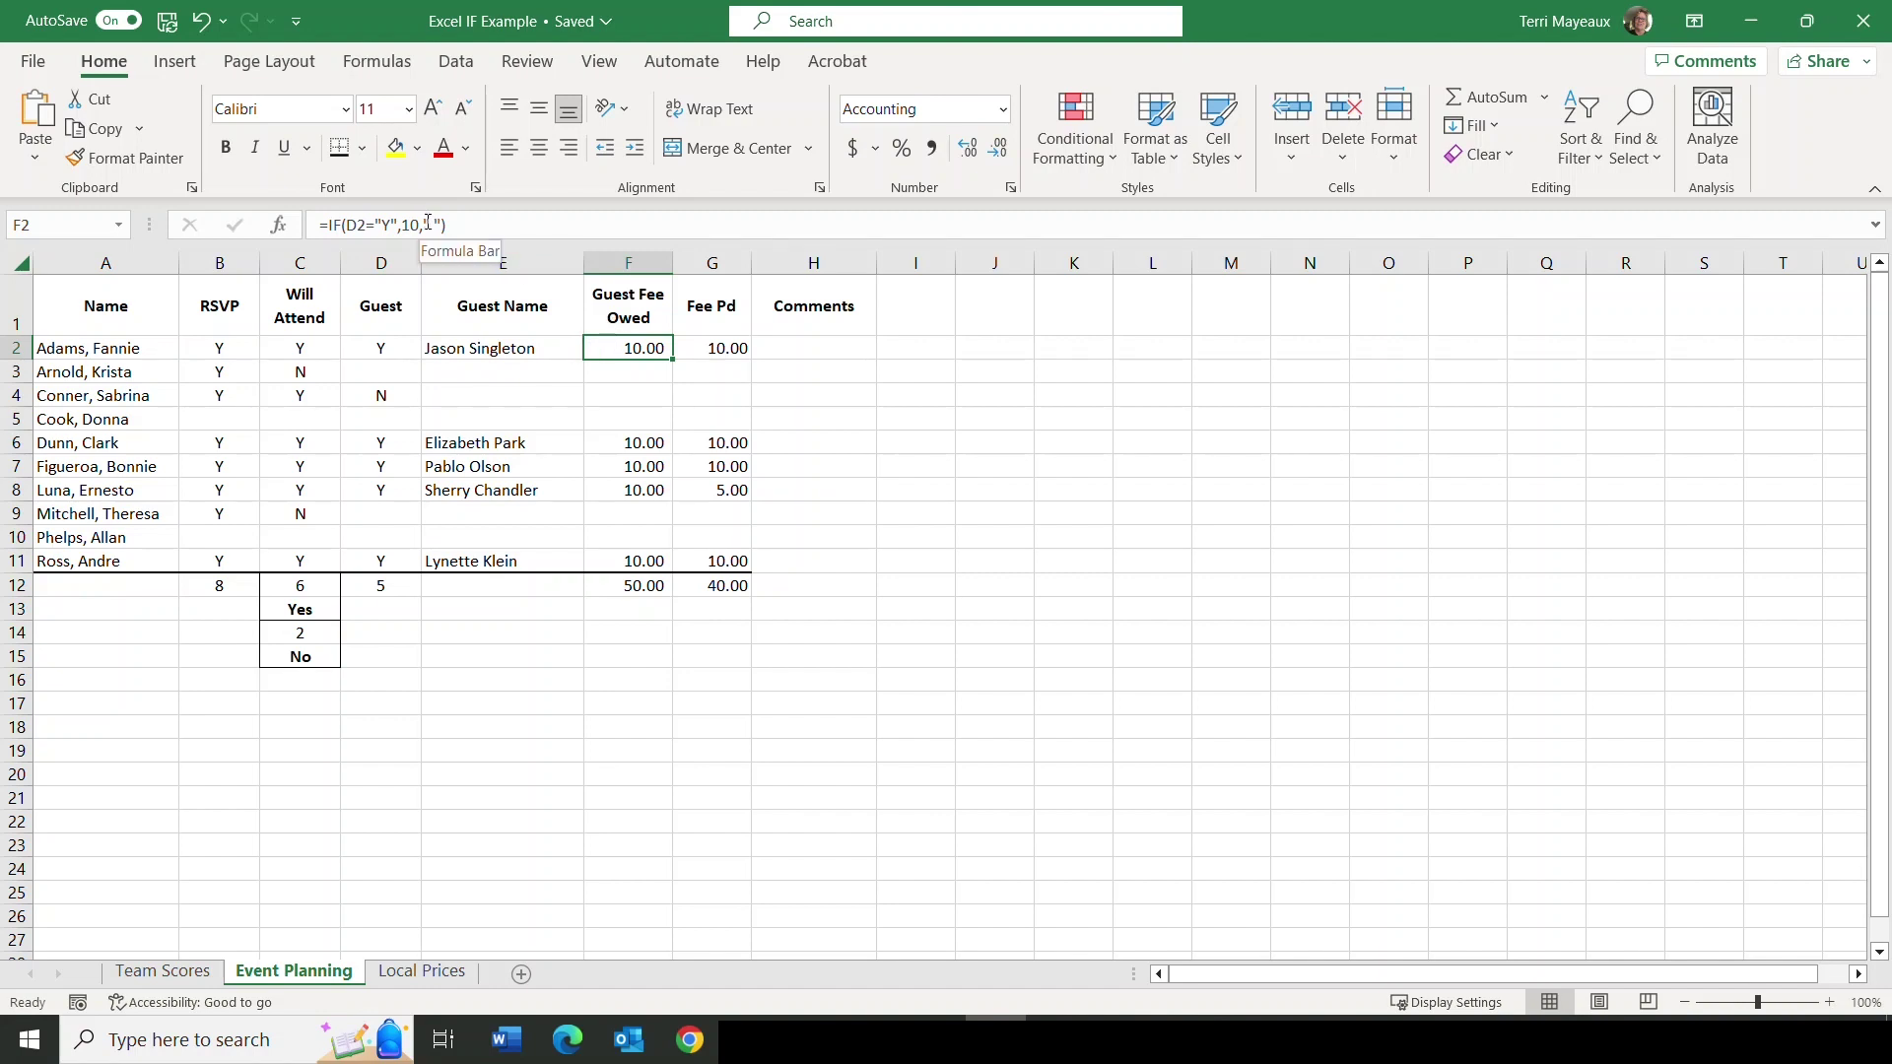
pyautogui.moveTo(426, 224); pyautogui.dragTo(450, 226)
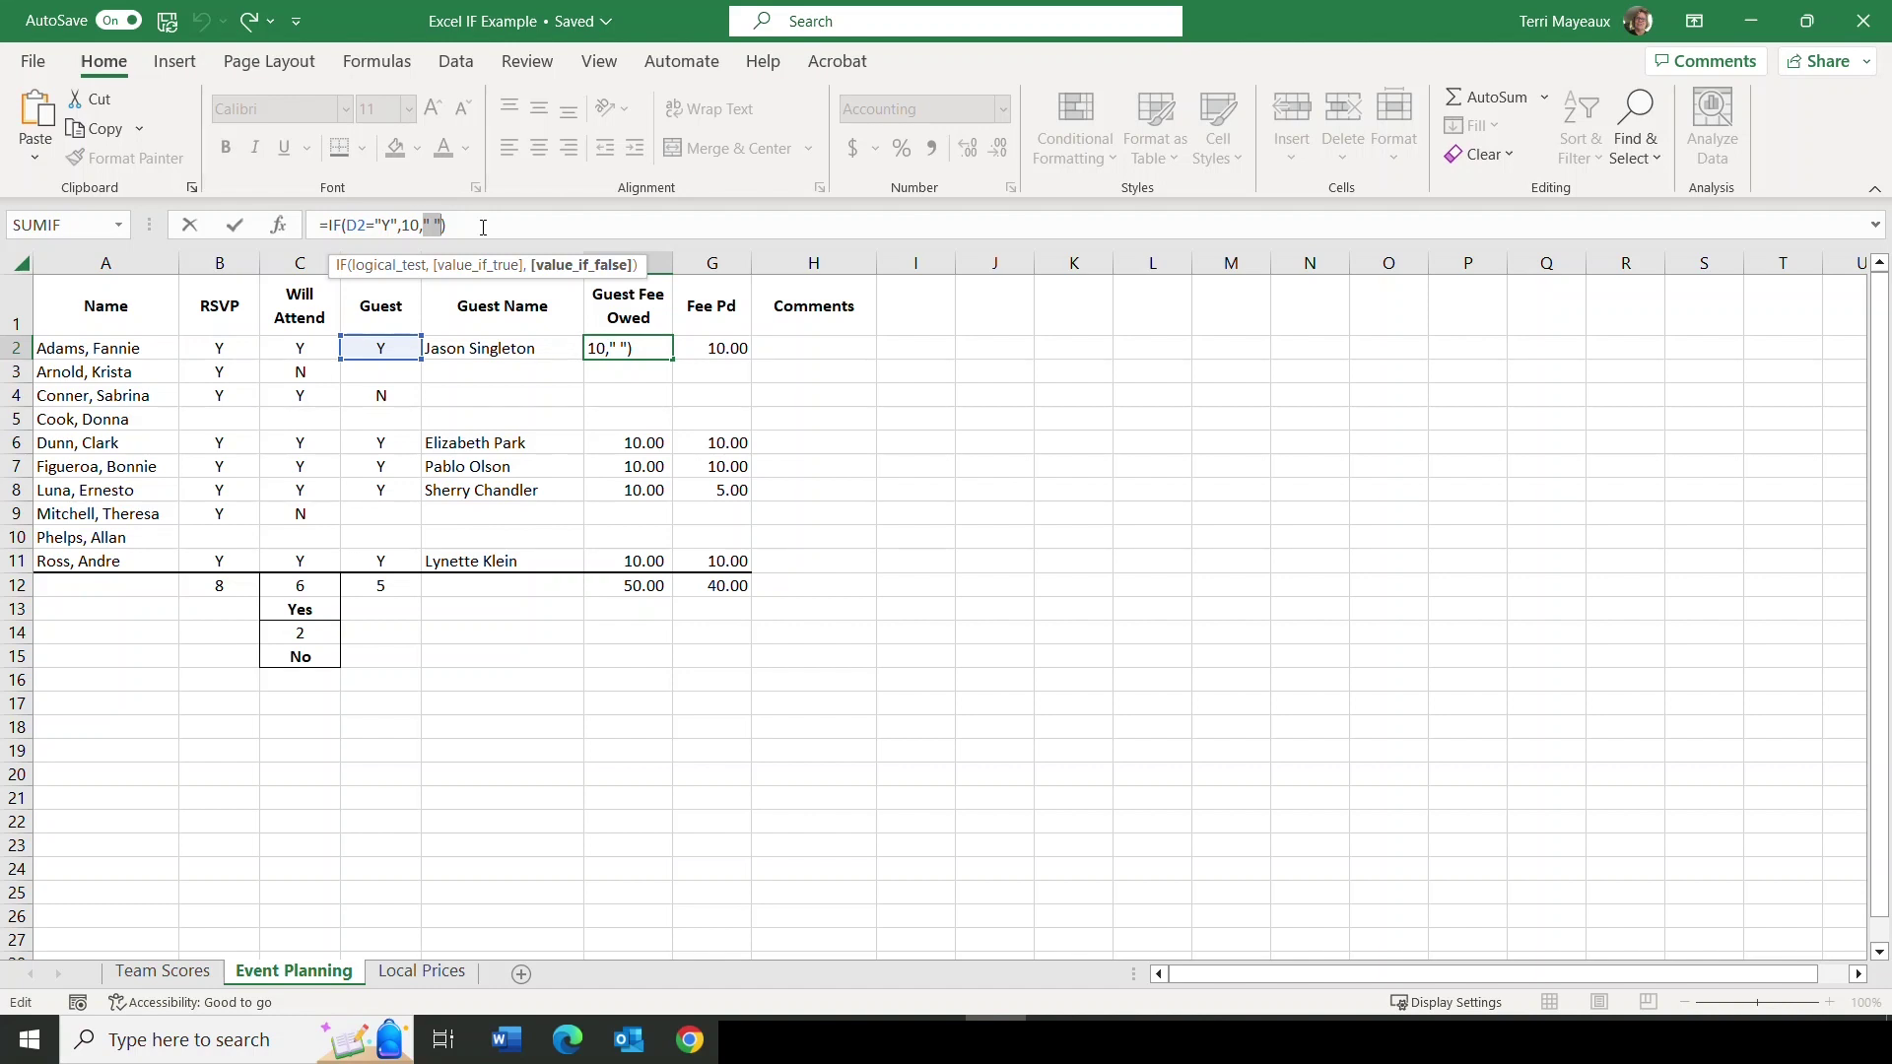
pyautogui.write('0')
pyautogui.click(236, 232)
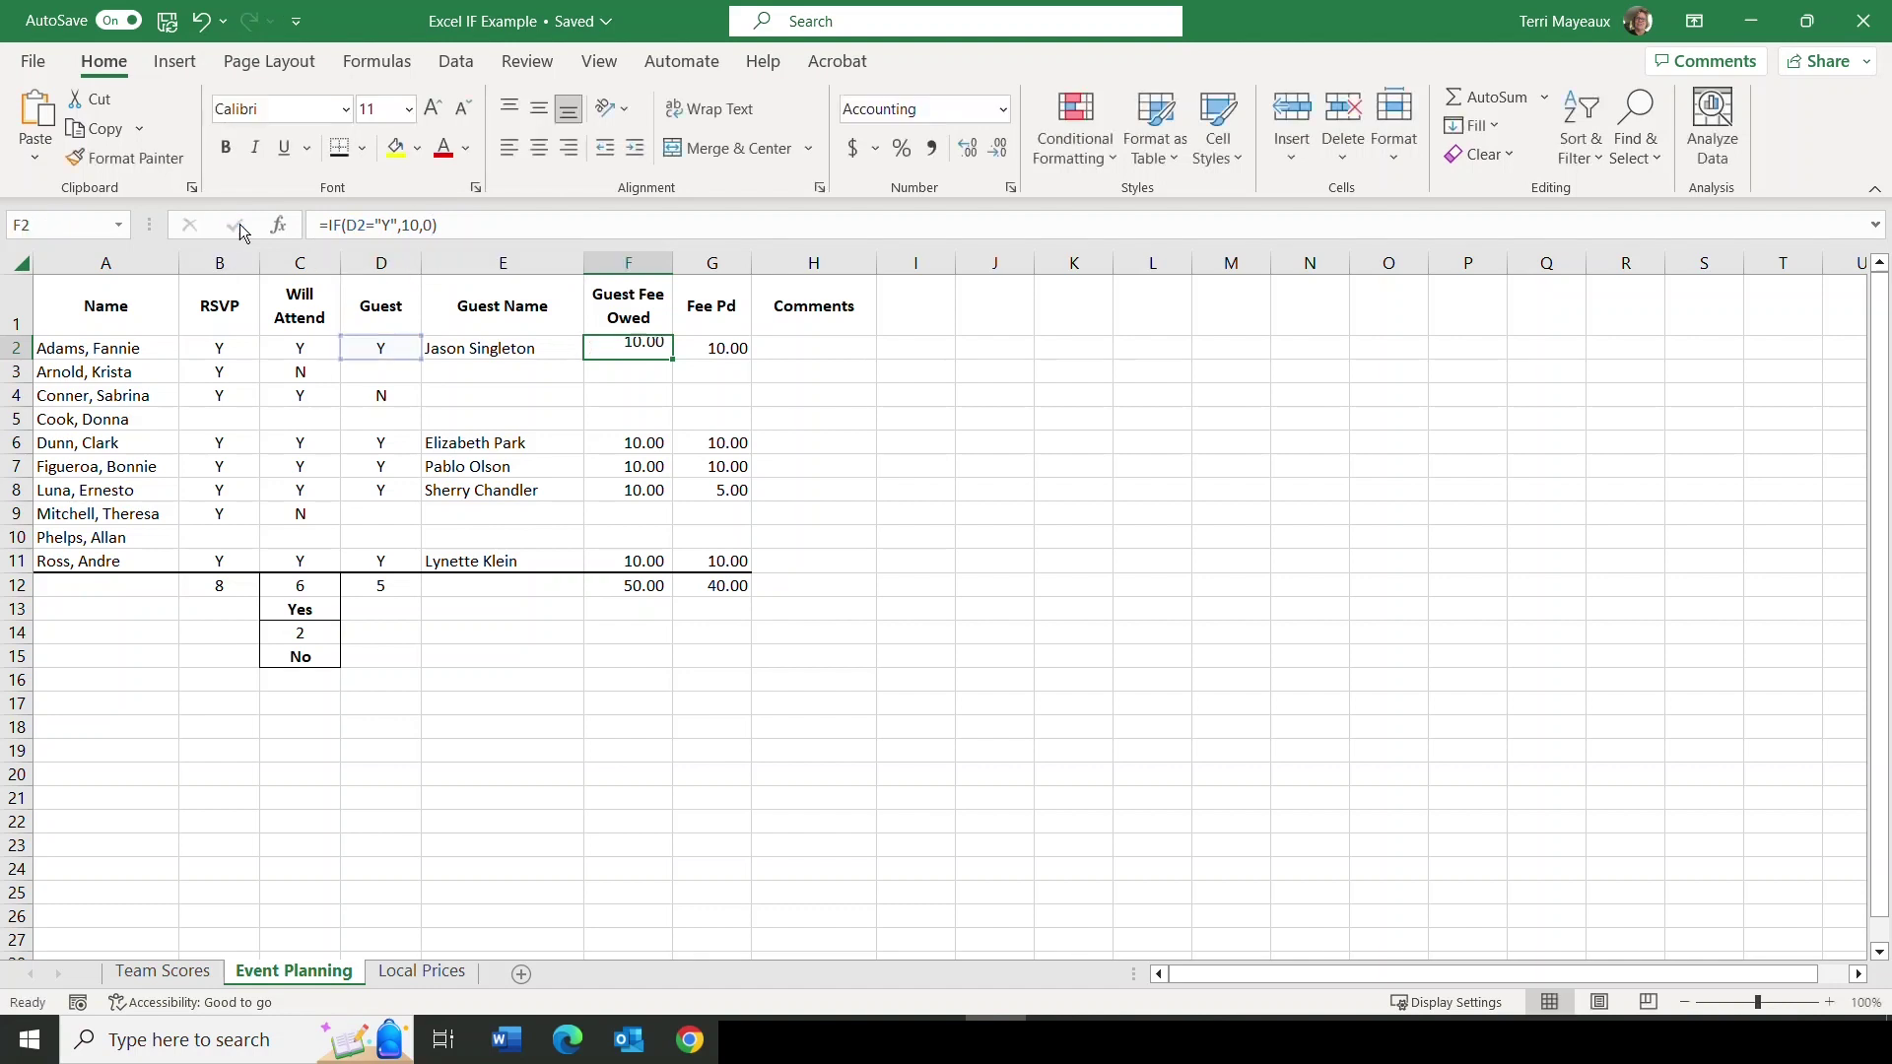
pyautogui.moveTo(673, 357); pyautogui.dragTo(684, 566)
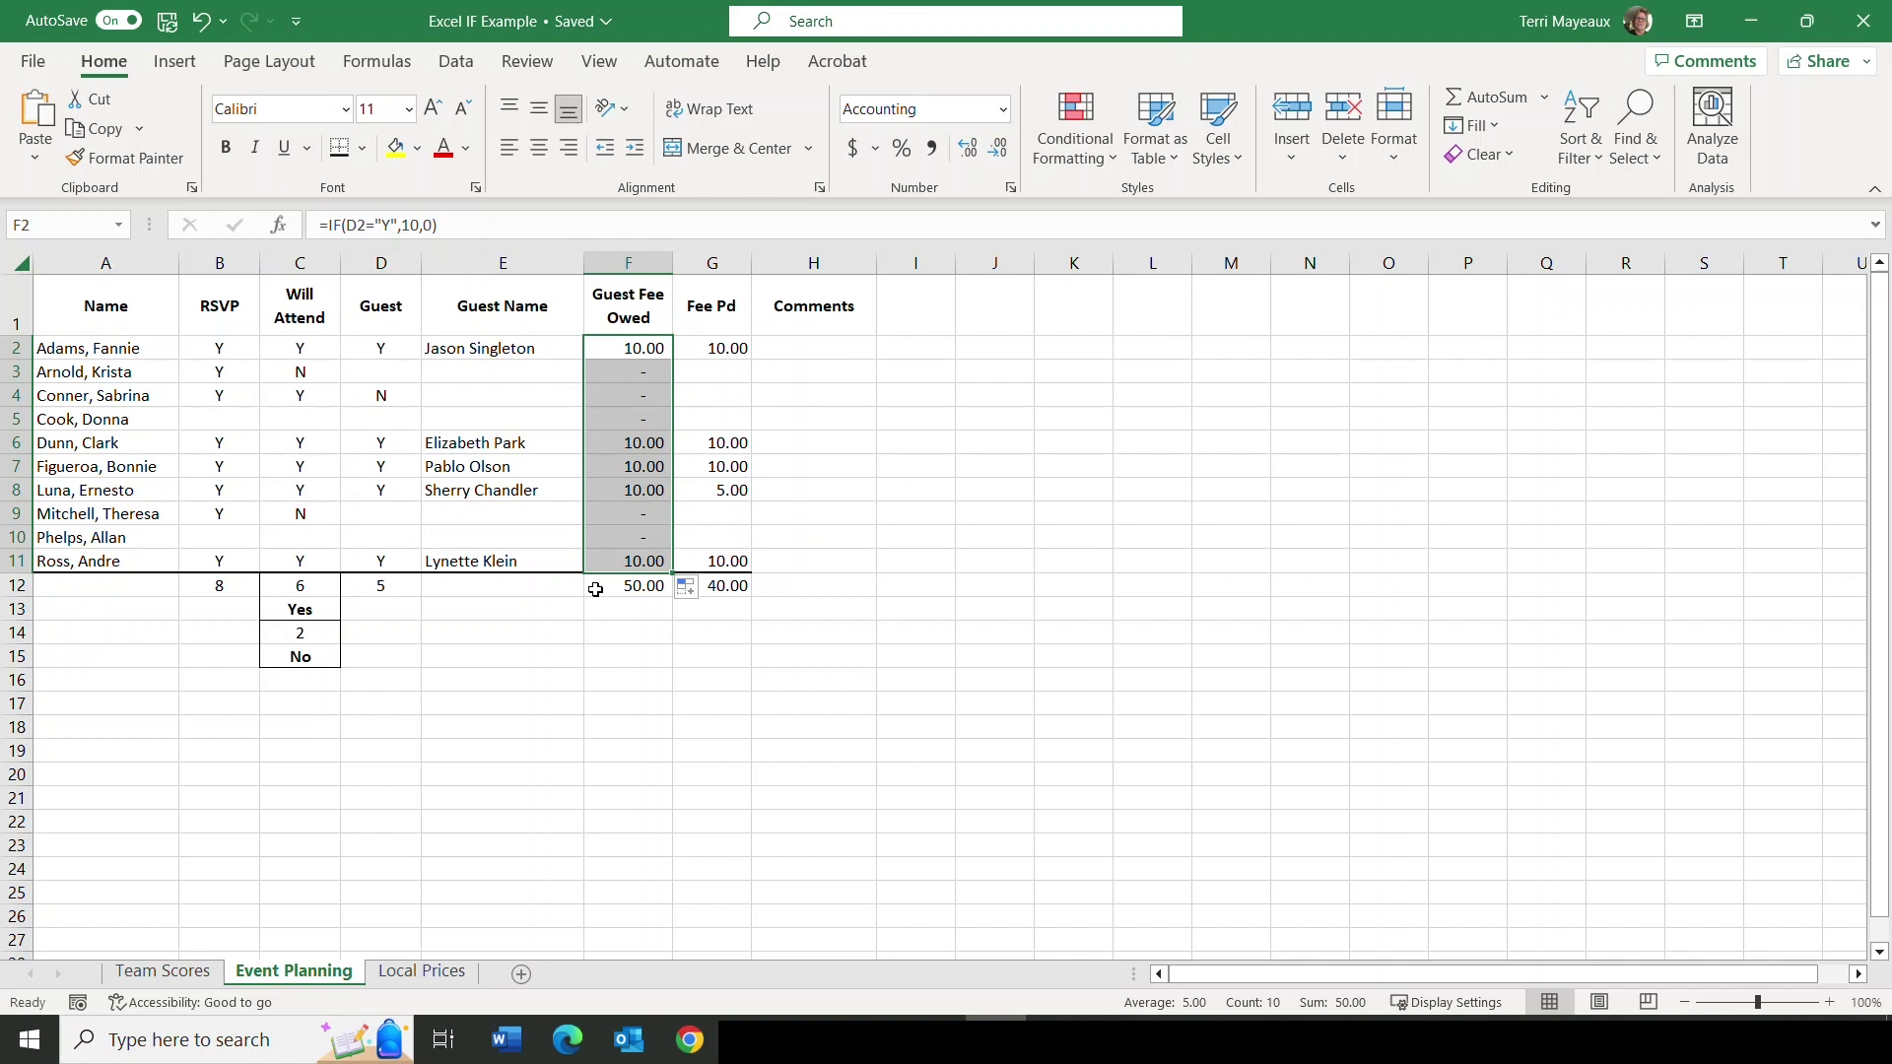
# Start an IF formula in H2, under Comments, with the logical test F2-G2=0.
pyautogui.click(830, 349)
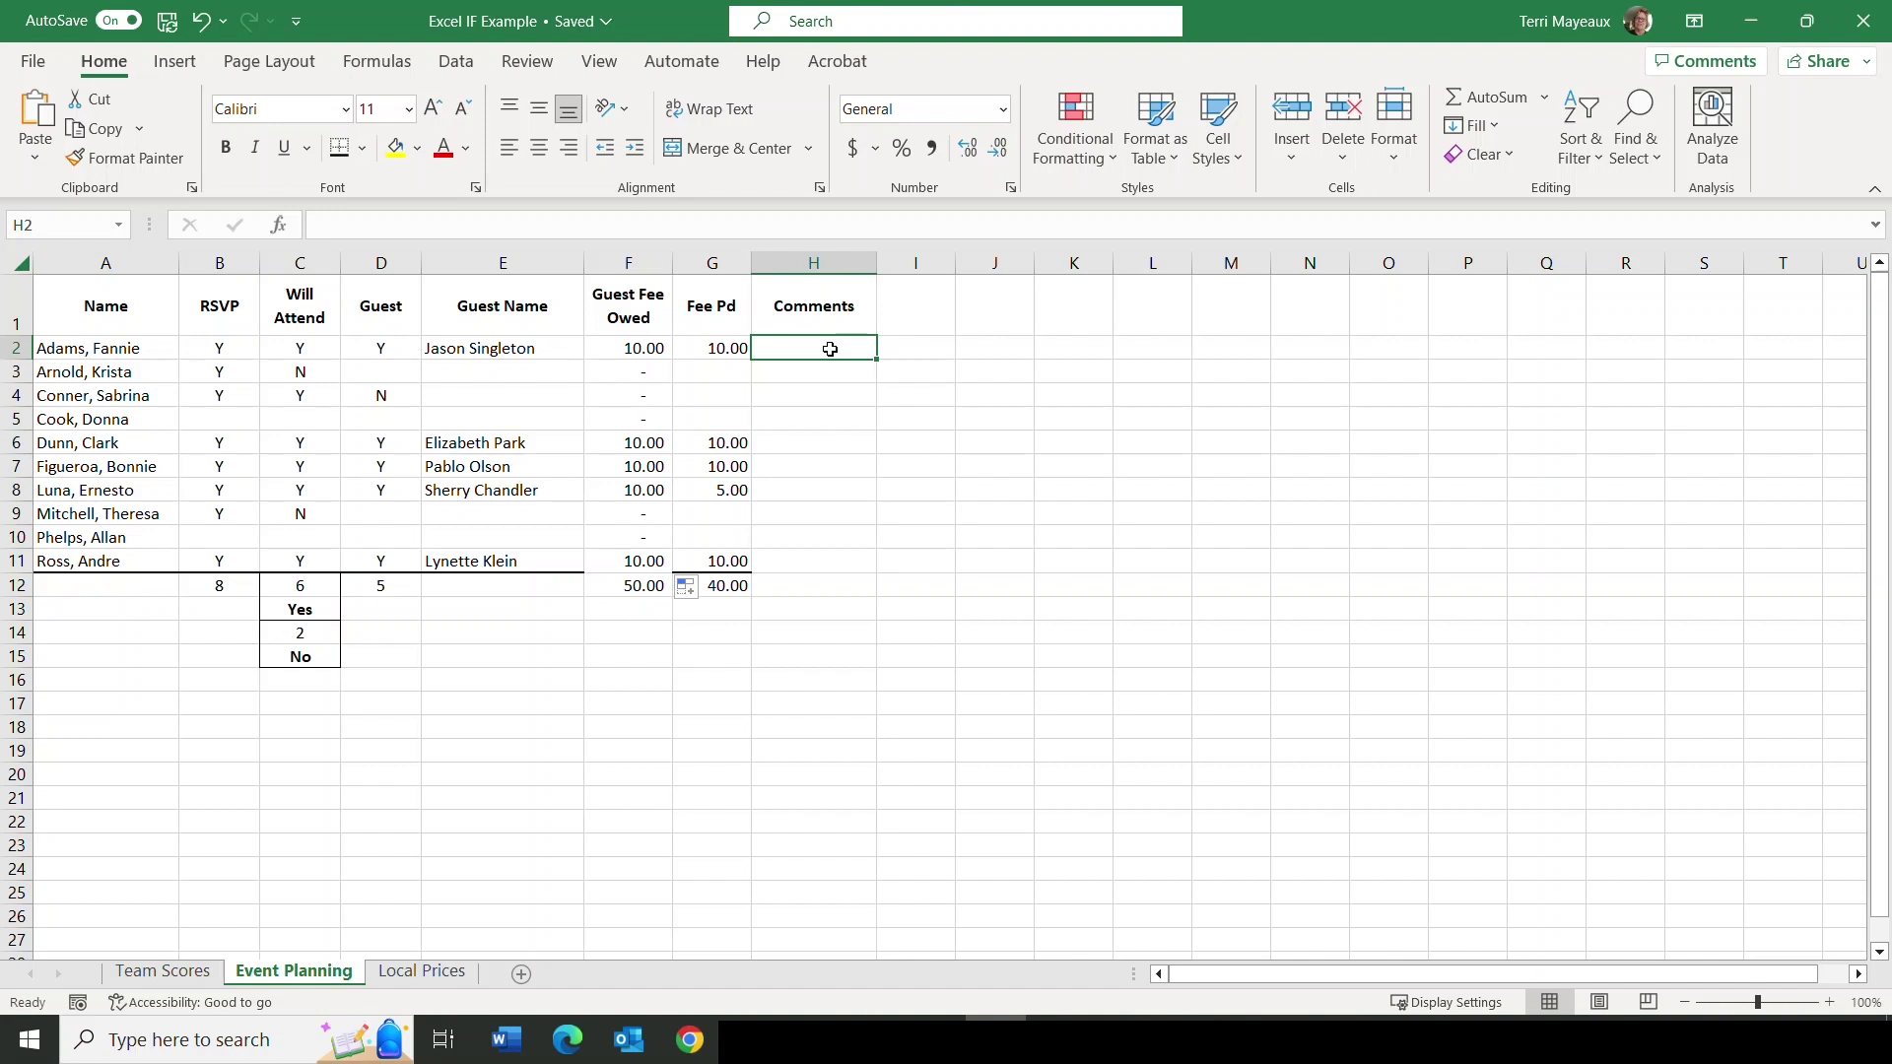
pyautogui.write('=')
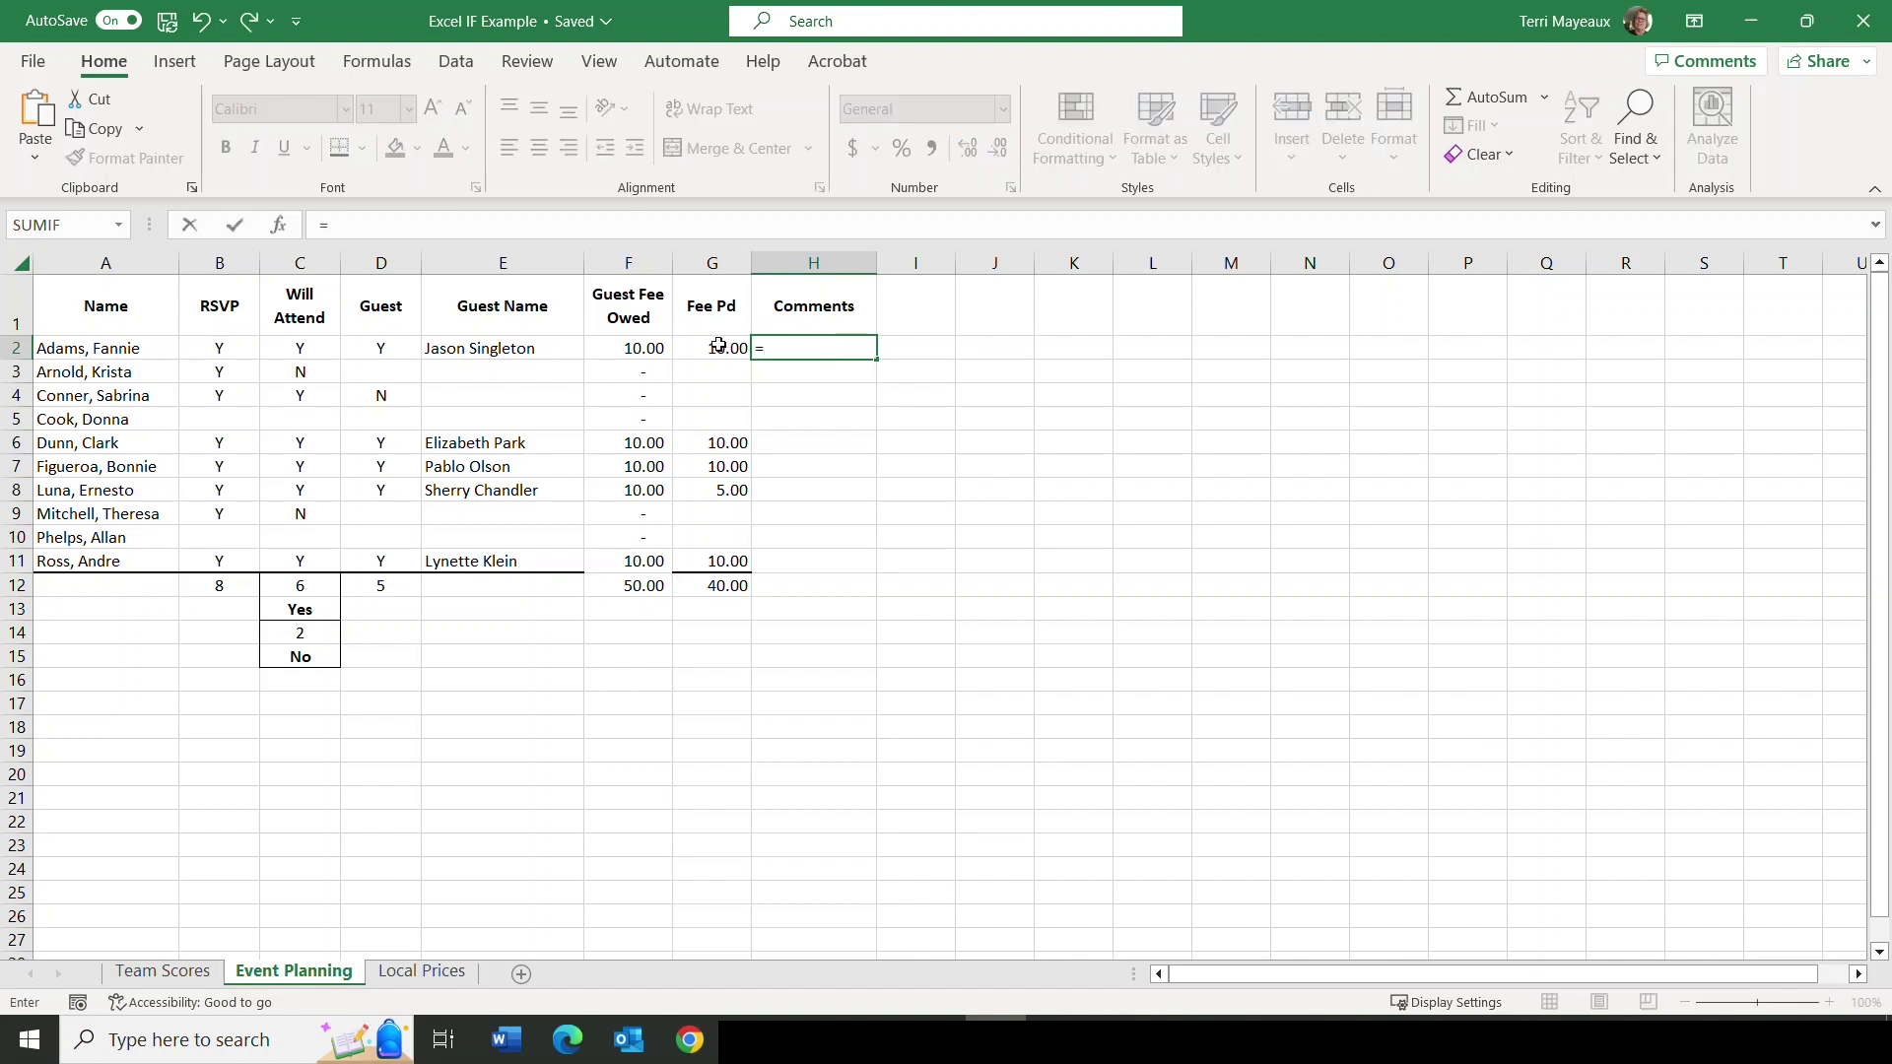
pyautogui.write('if')
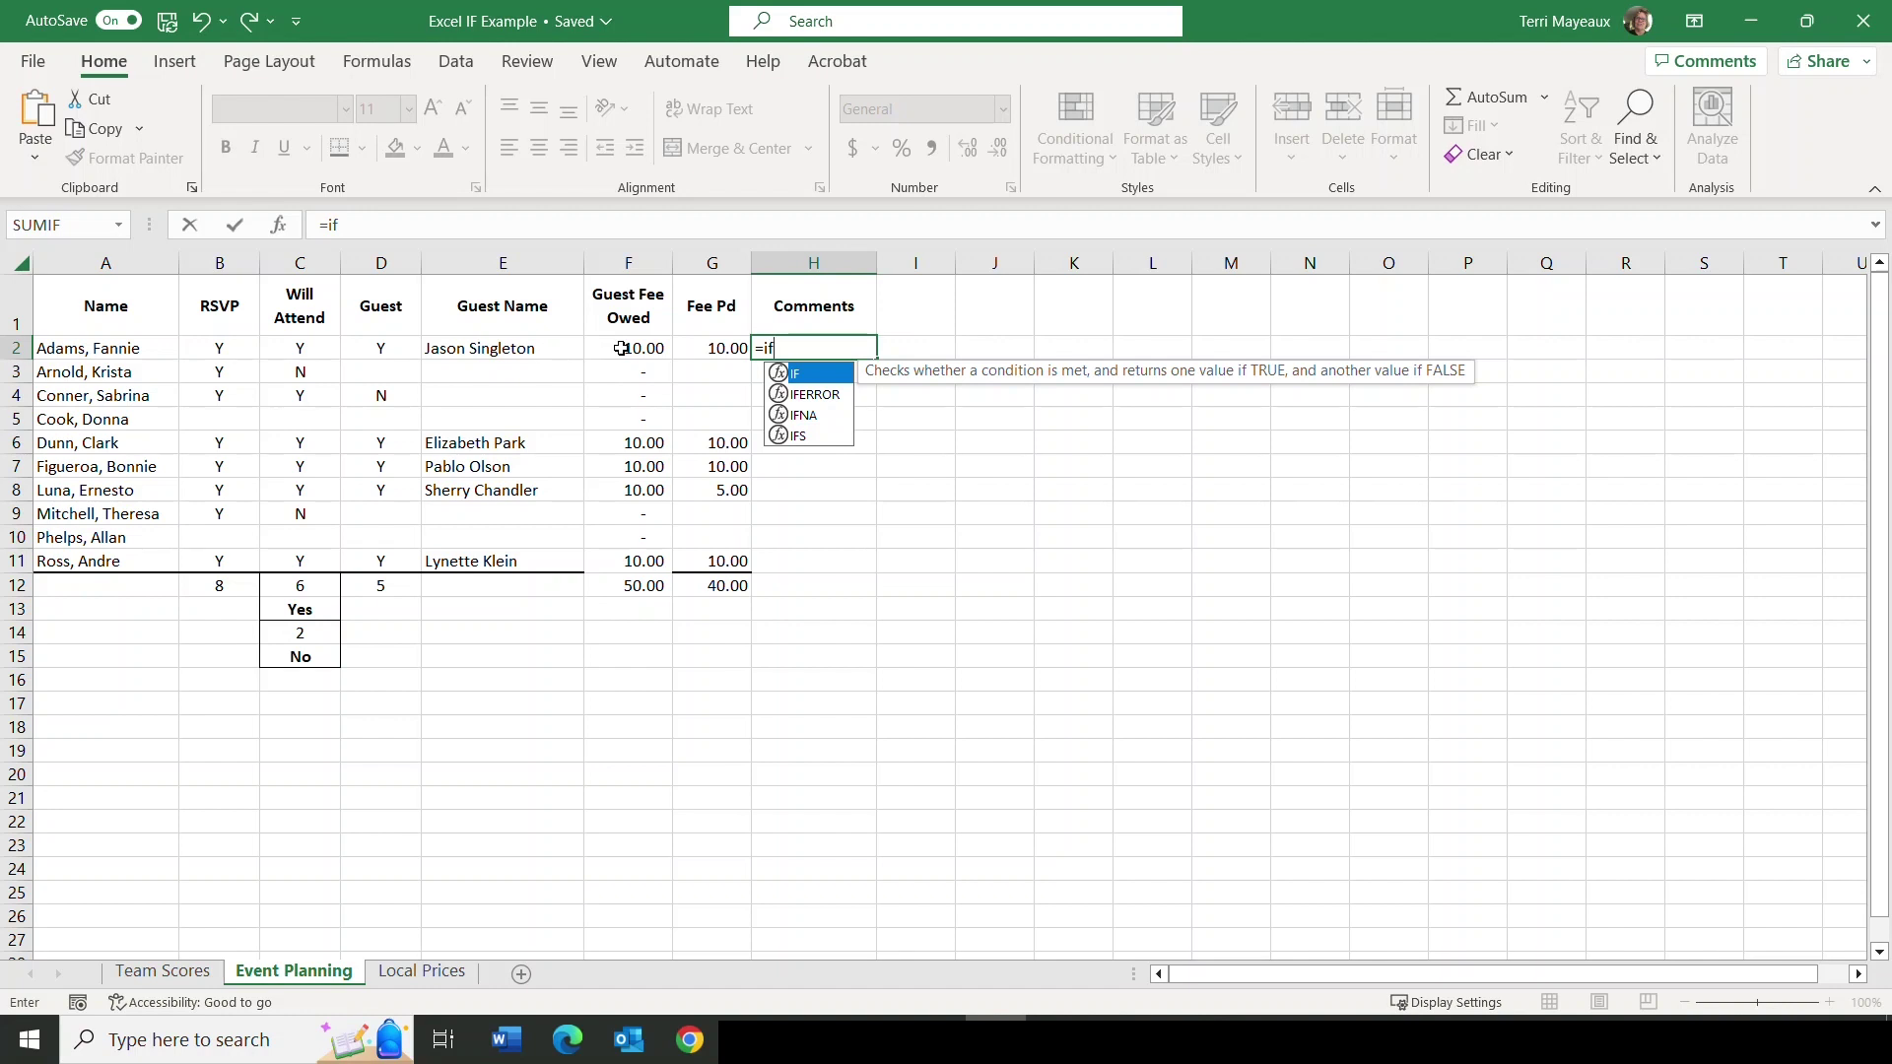
pyautogui.write('(')
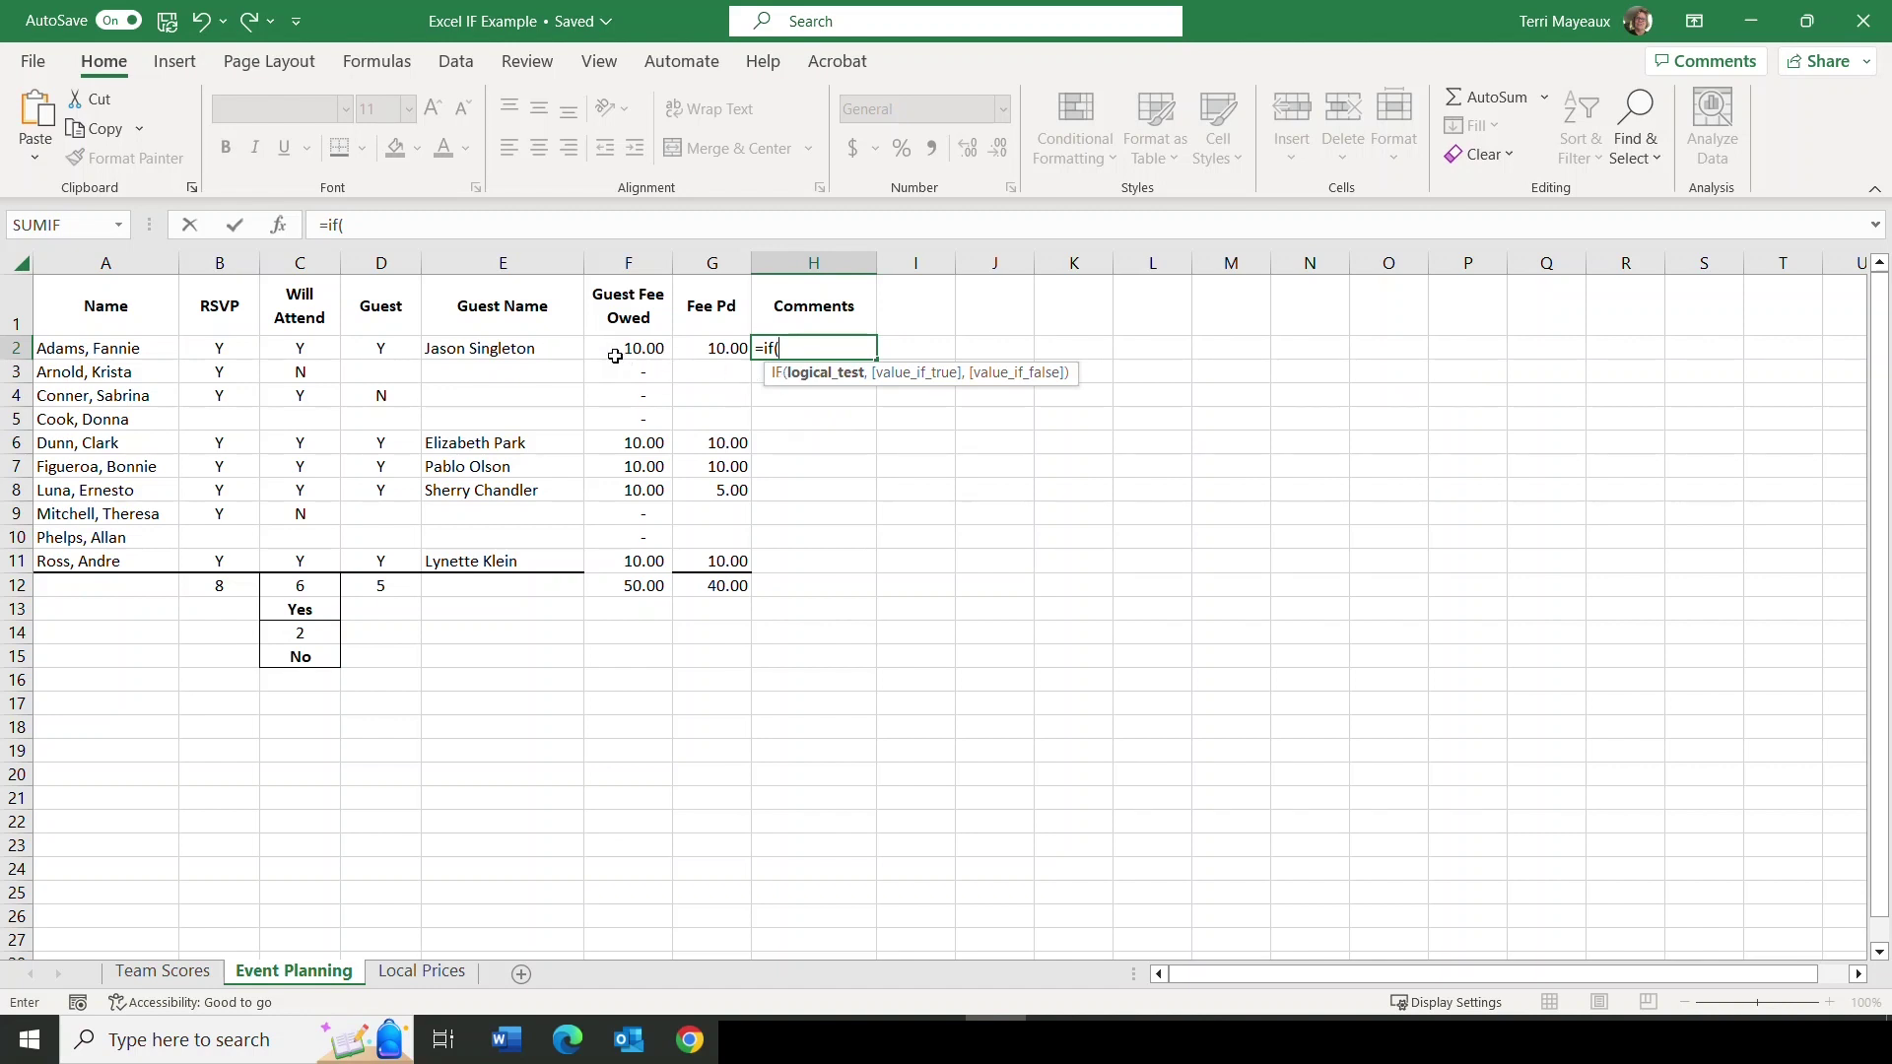
pyautogui.click(608, 348)
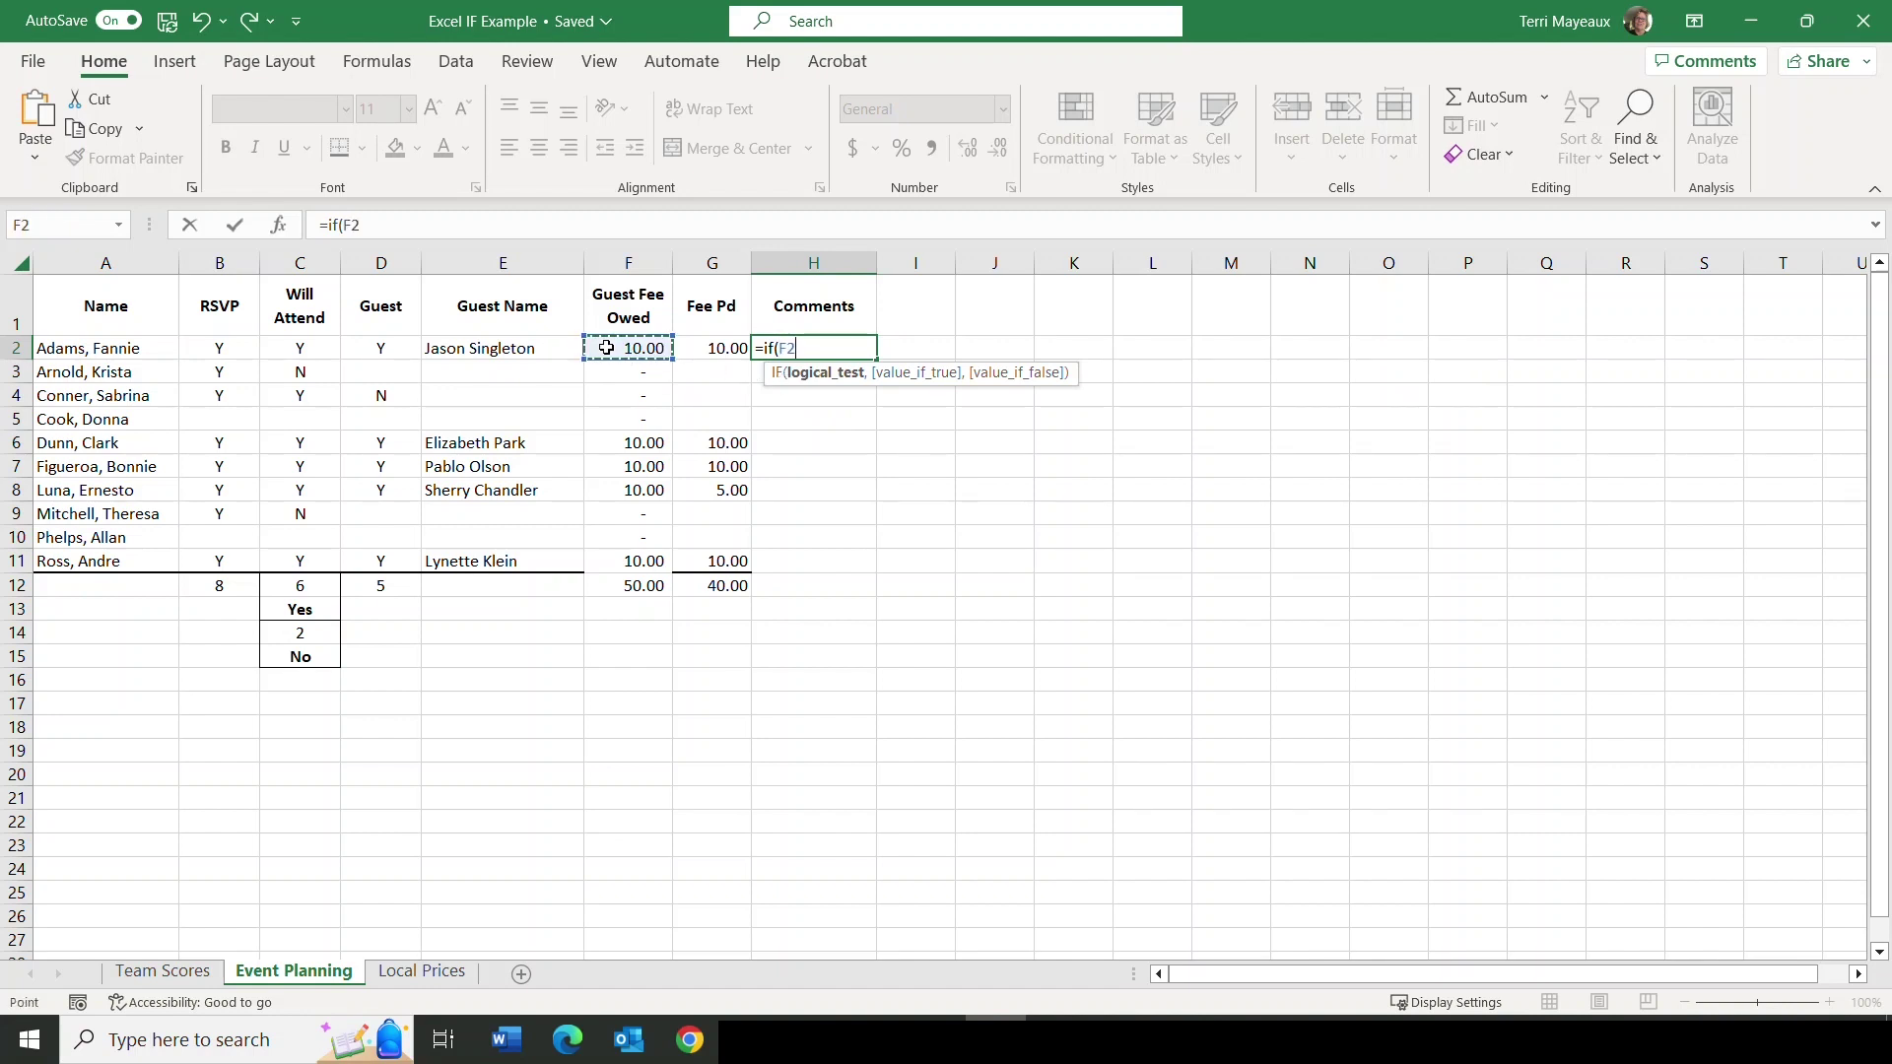
pyautogui.write('-')
pyautogui.click(702, 348)
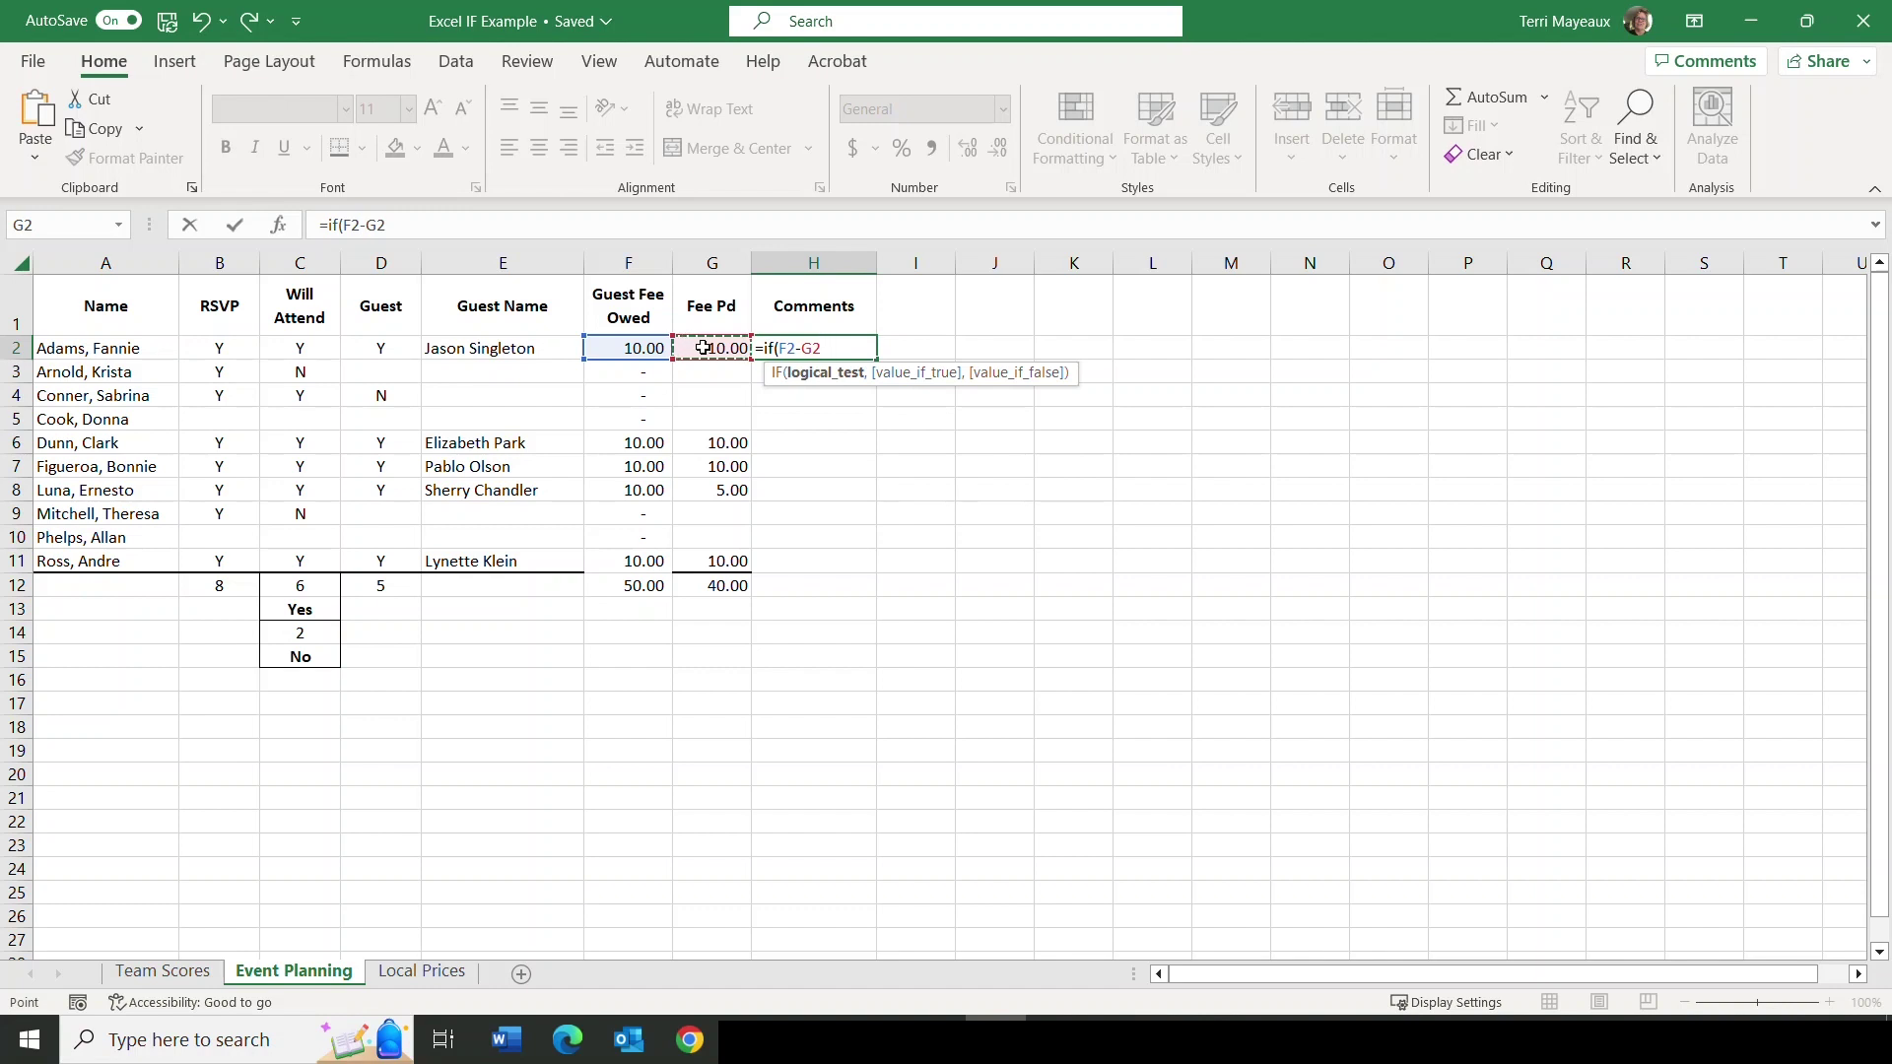
pyautogui.write('=0,')
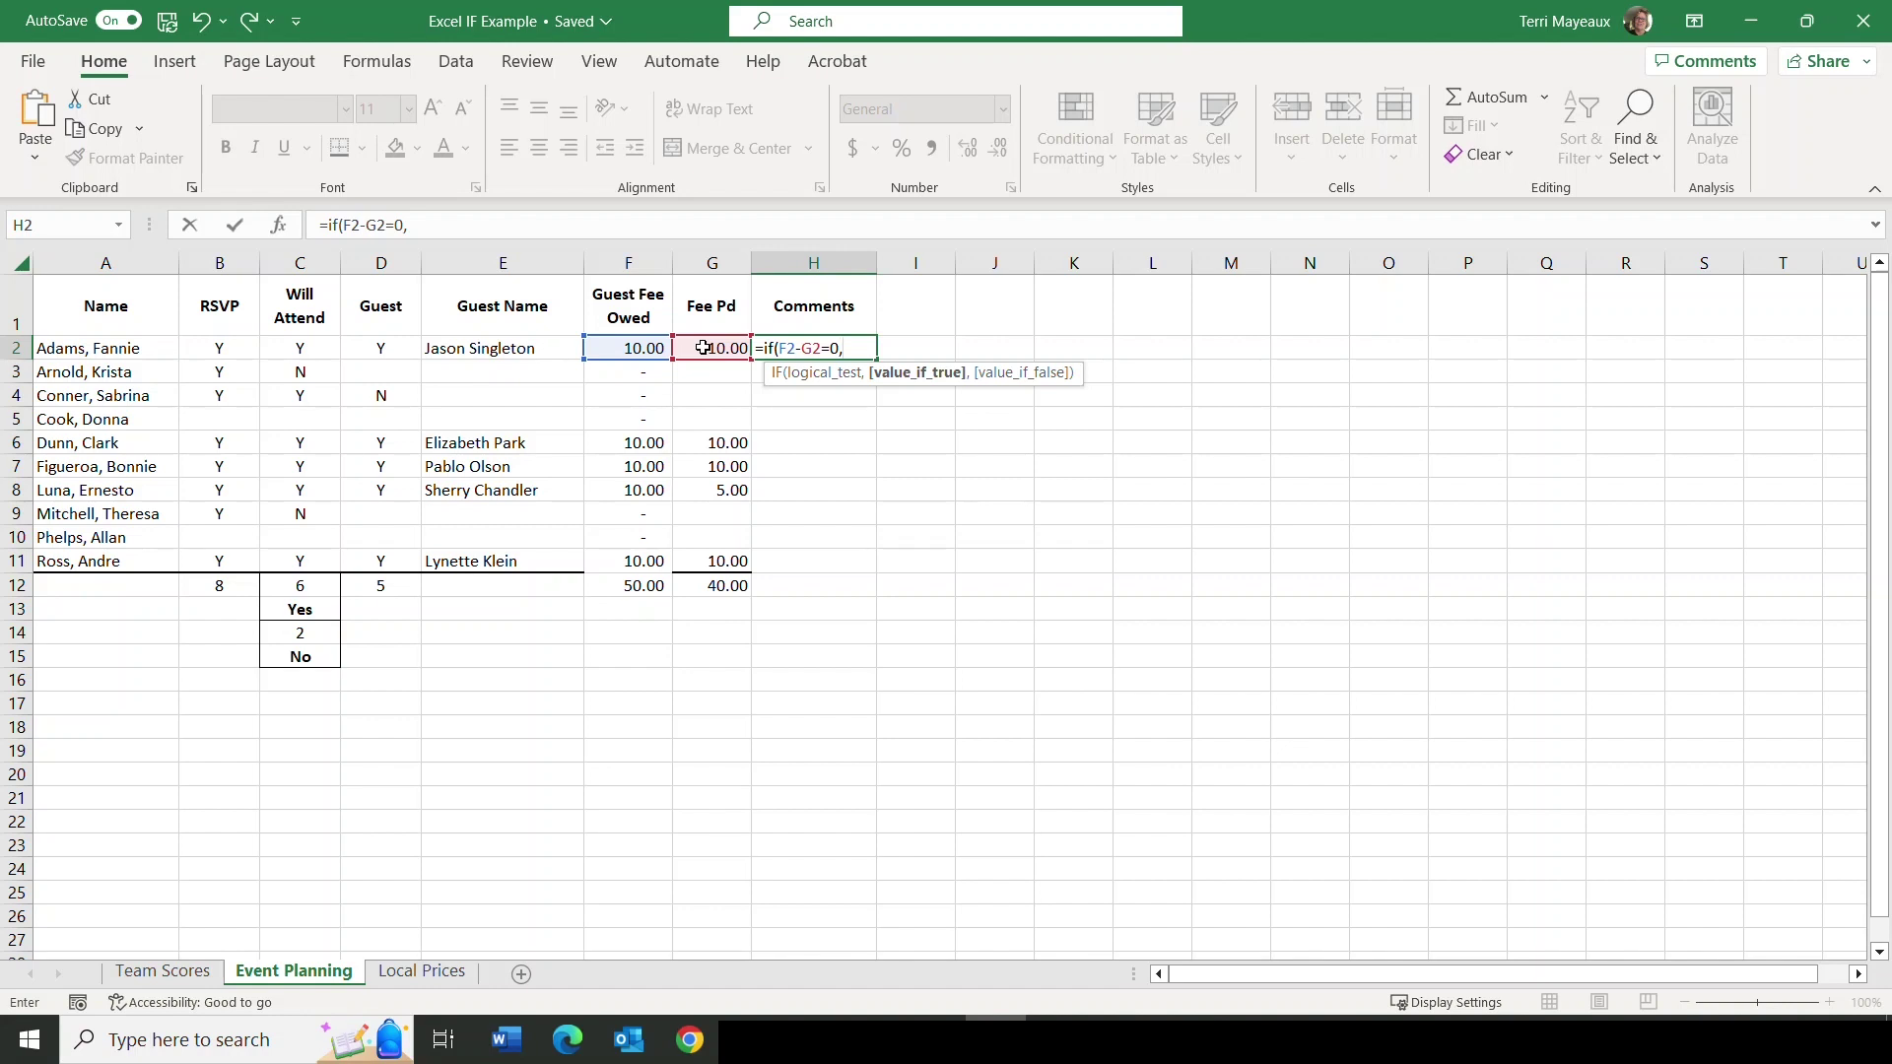
# Have the H2 IF formula return " " when true and "partial payment" when false, and copy it down to H11.
pyautogui.write('" ",')
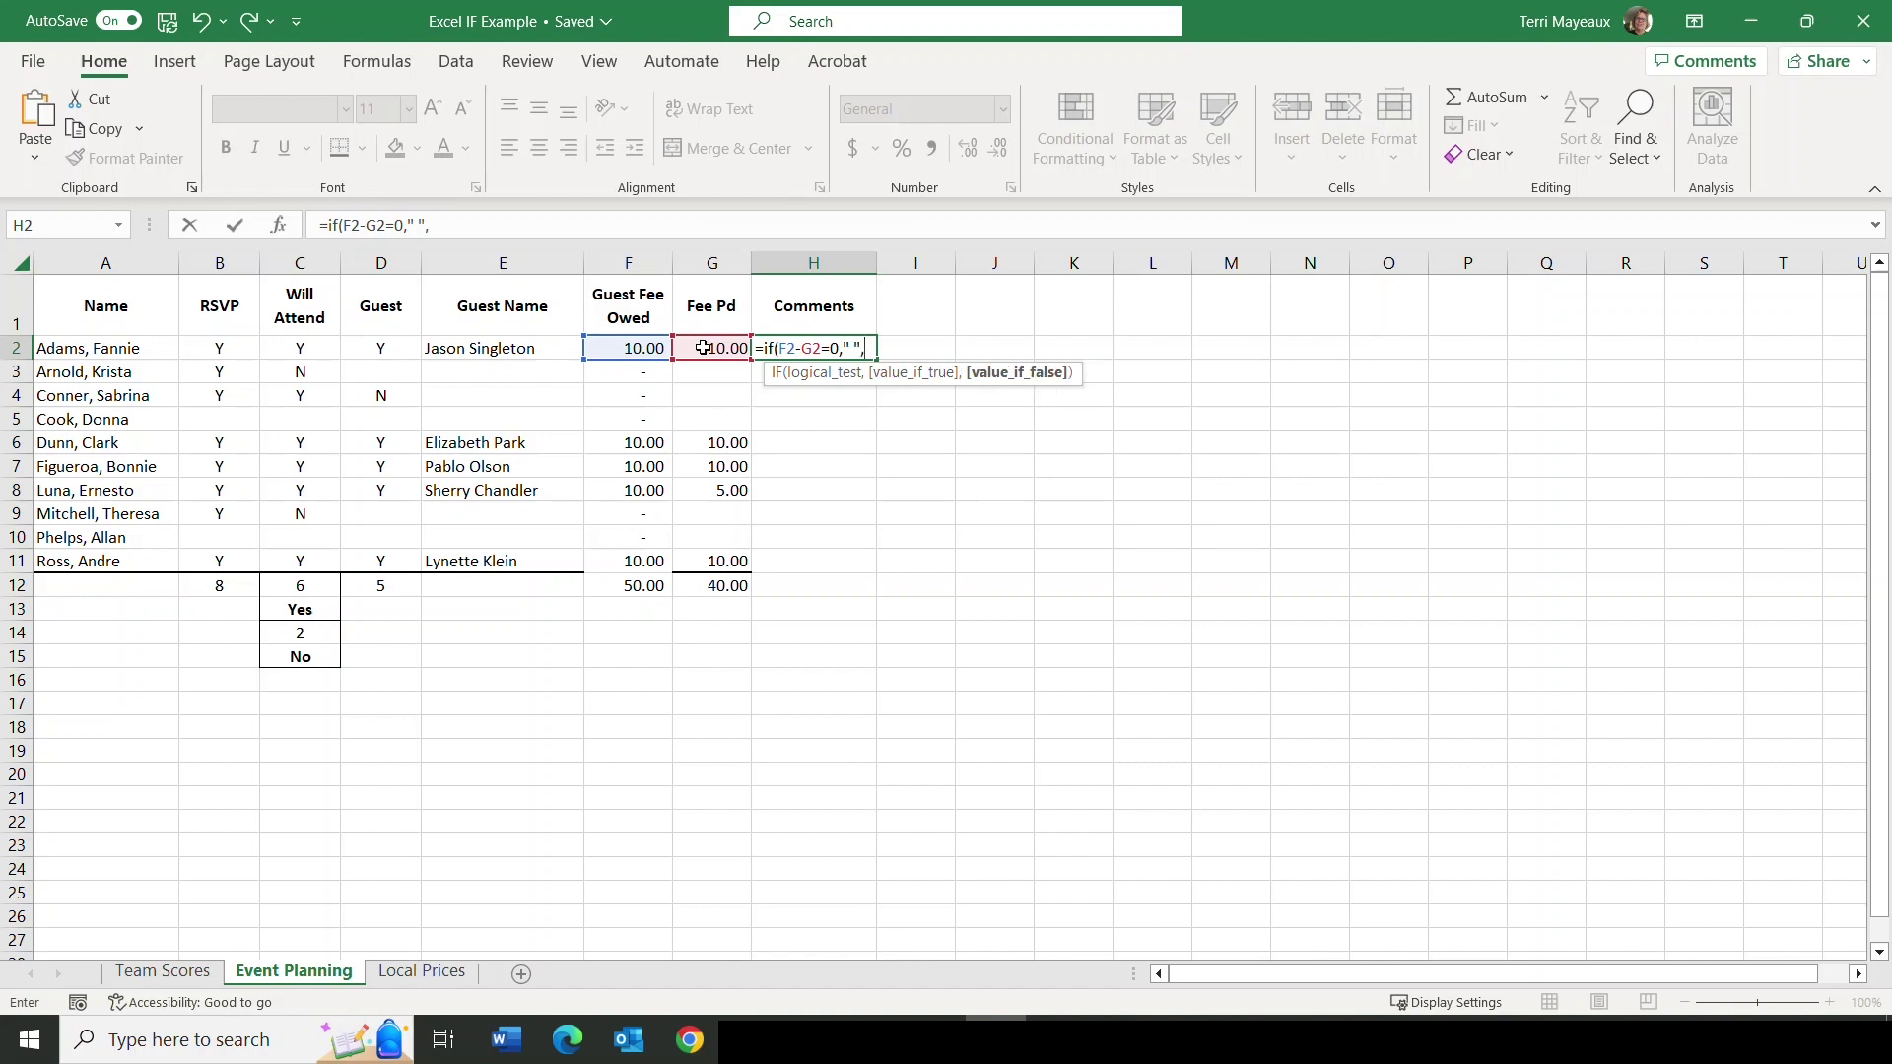
pyautogui.write('"partial payment"')
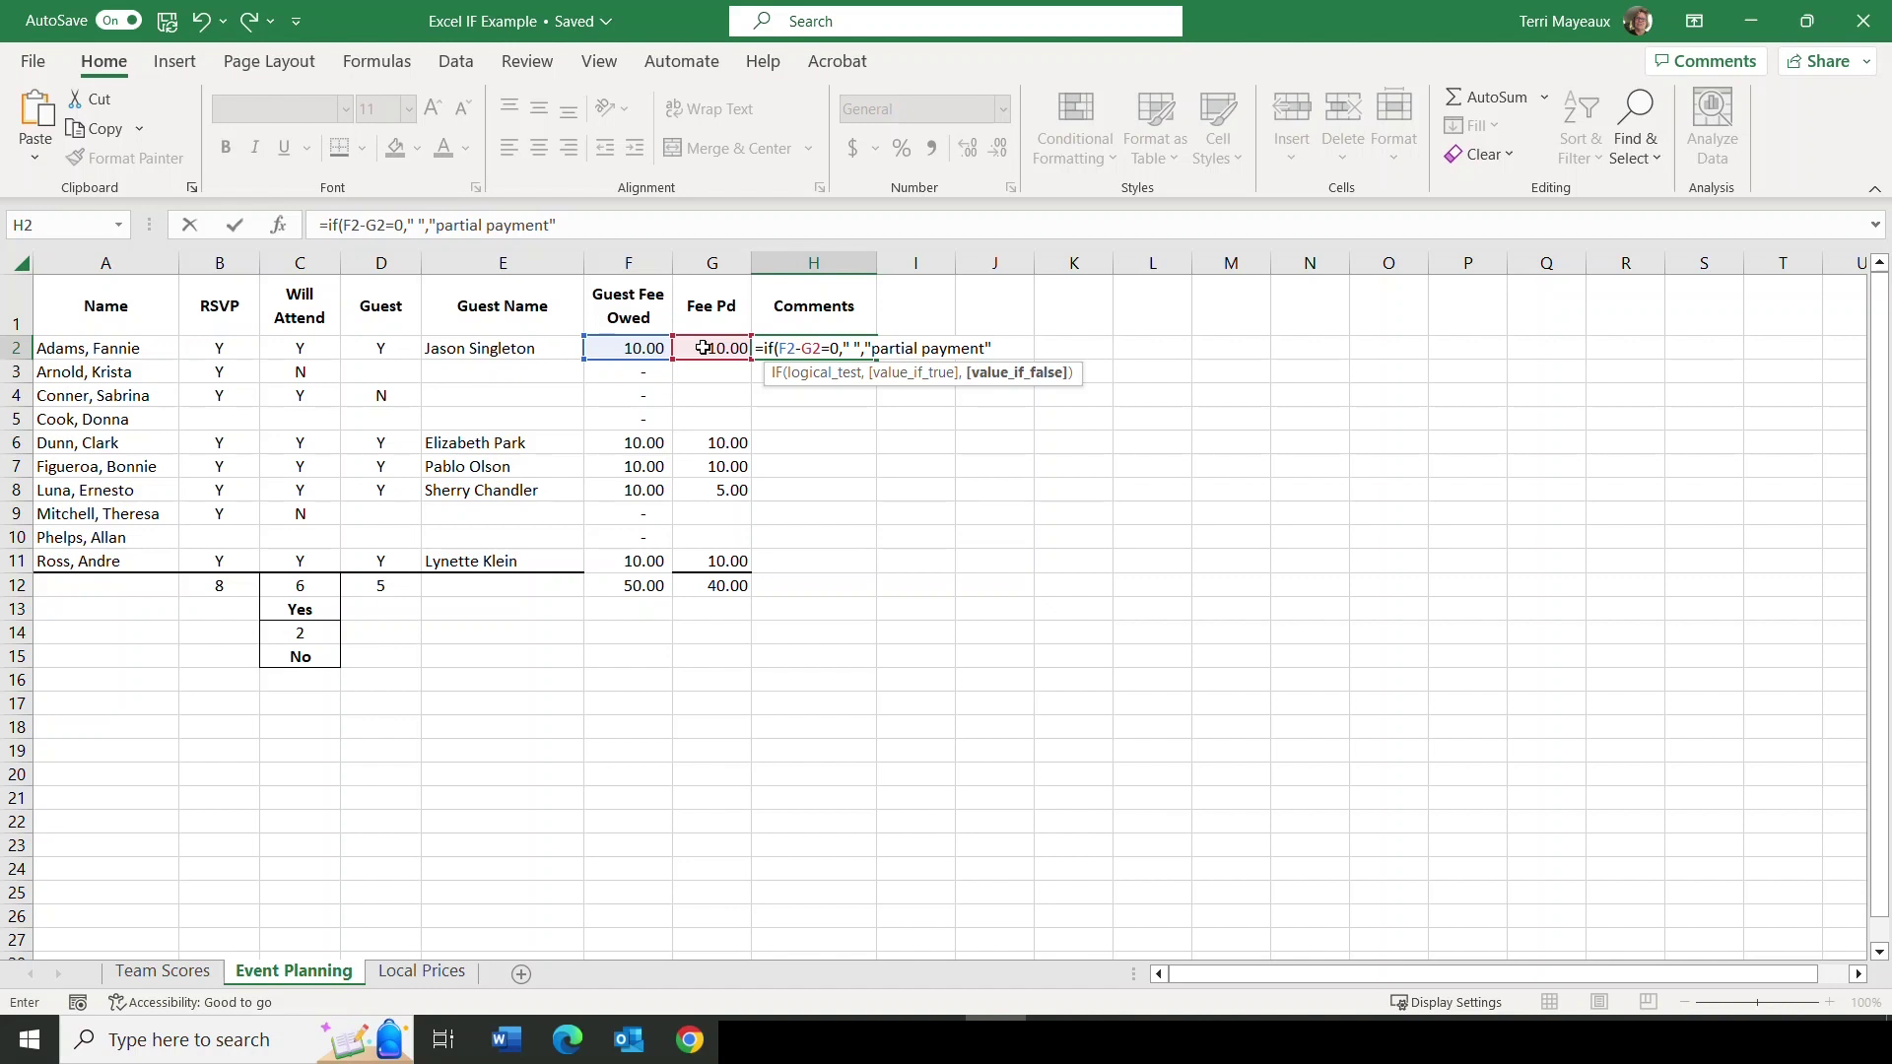
pyautogui.write(')')
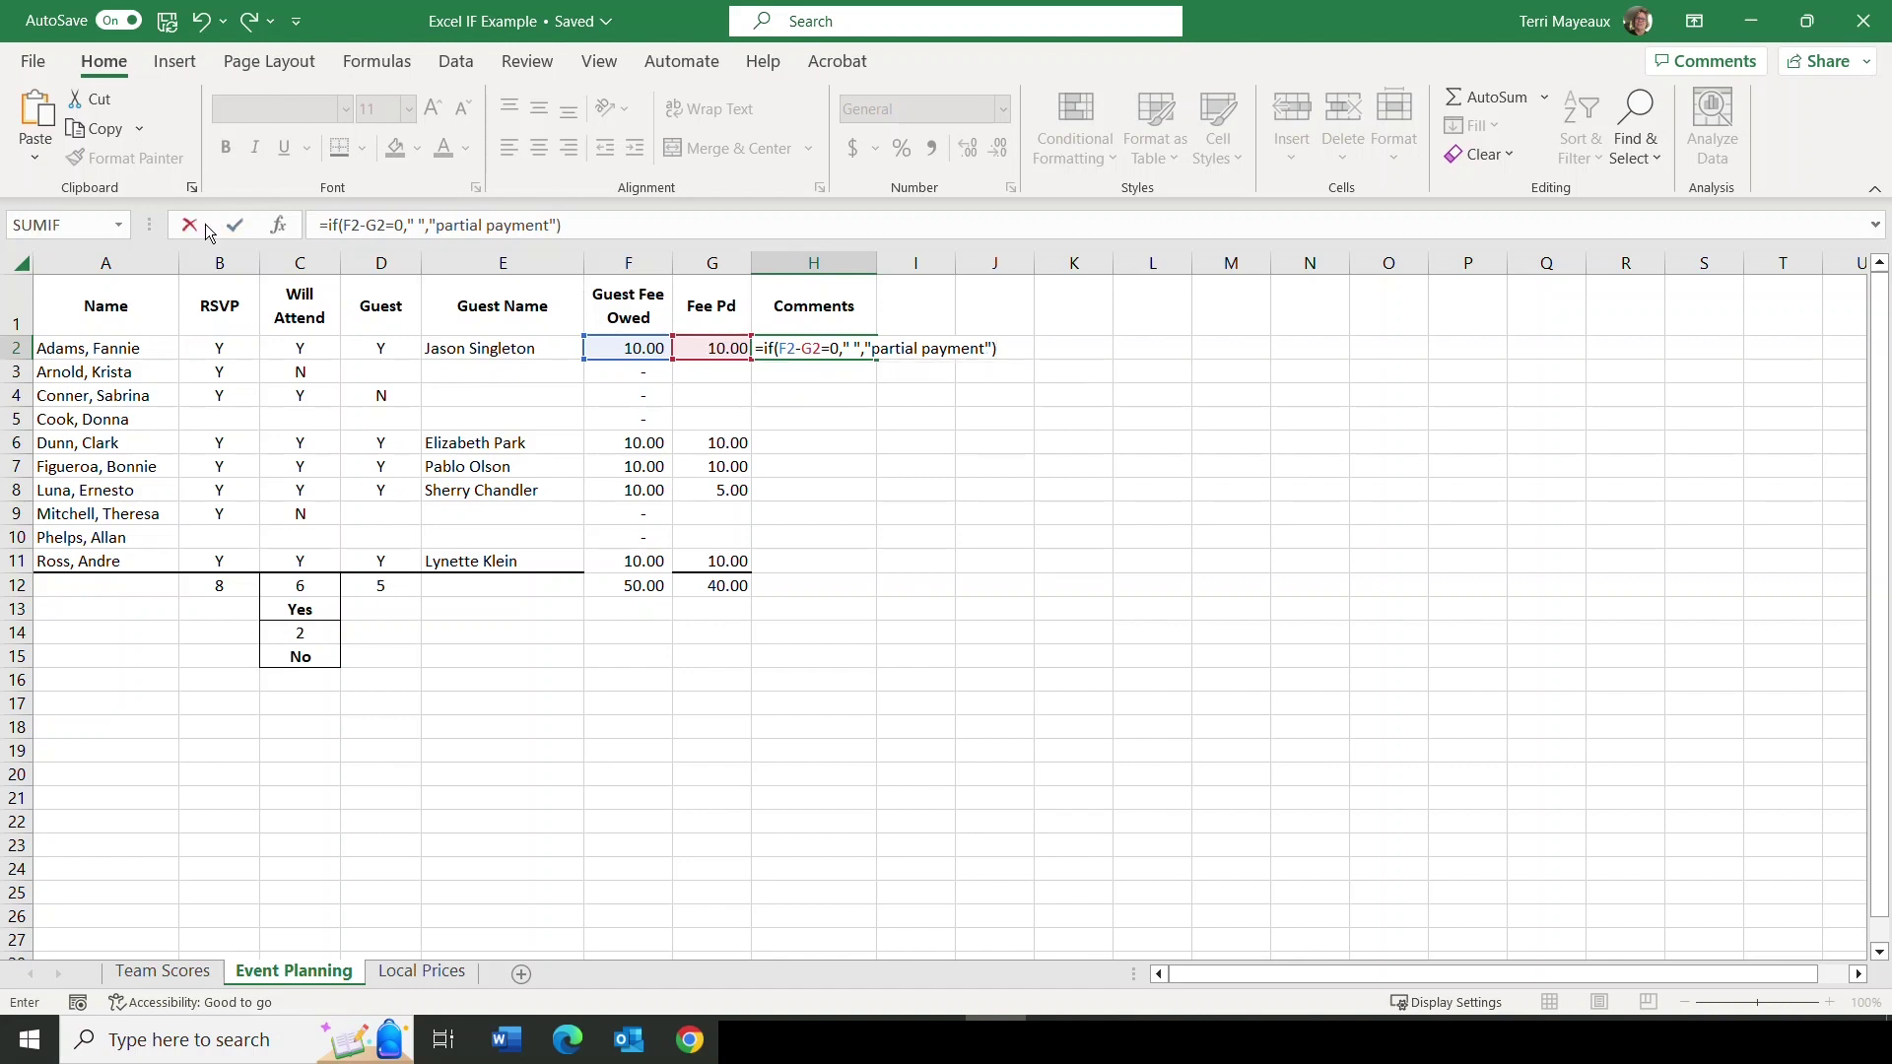
pyautogui.click(235, 226)
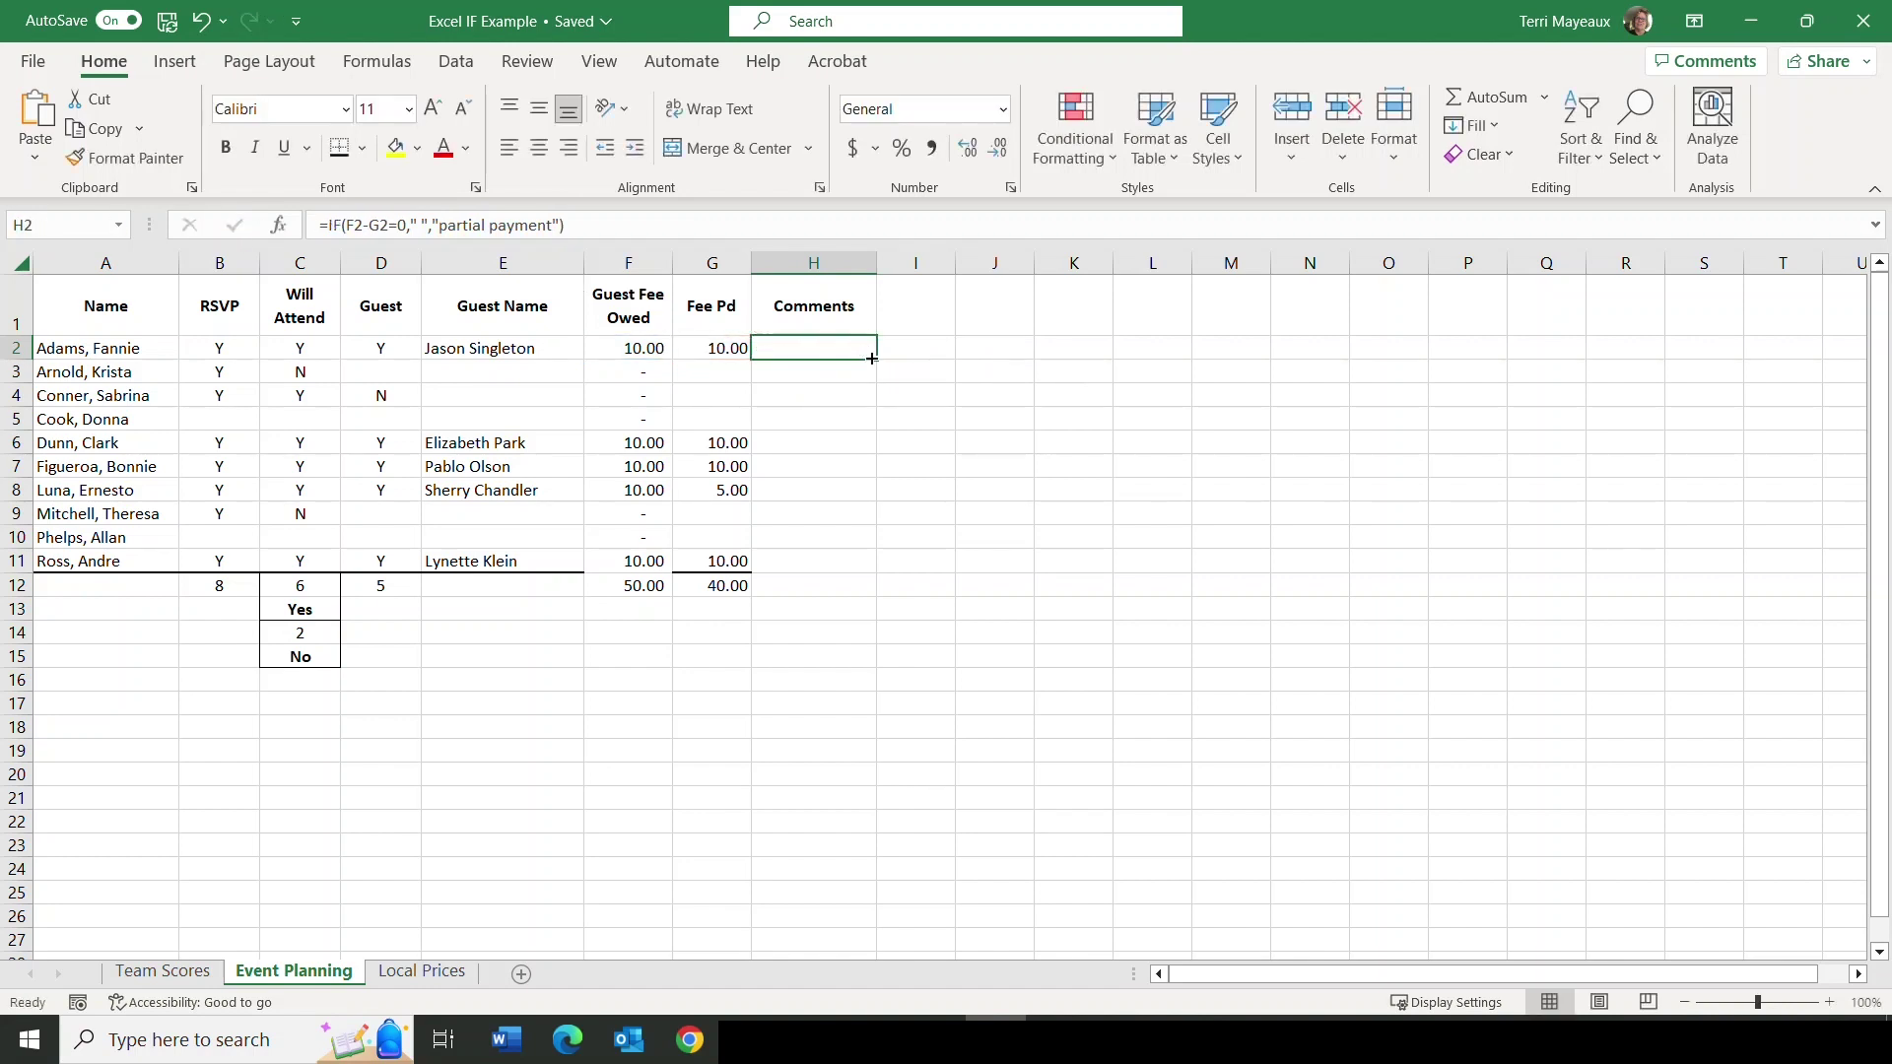
pyautogui.moveTo(876, 361); pyautogui.dragTo(876, 570)
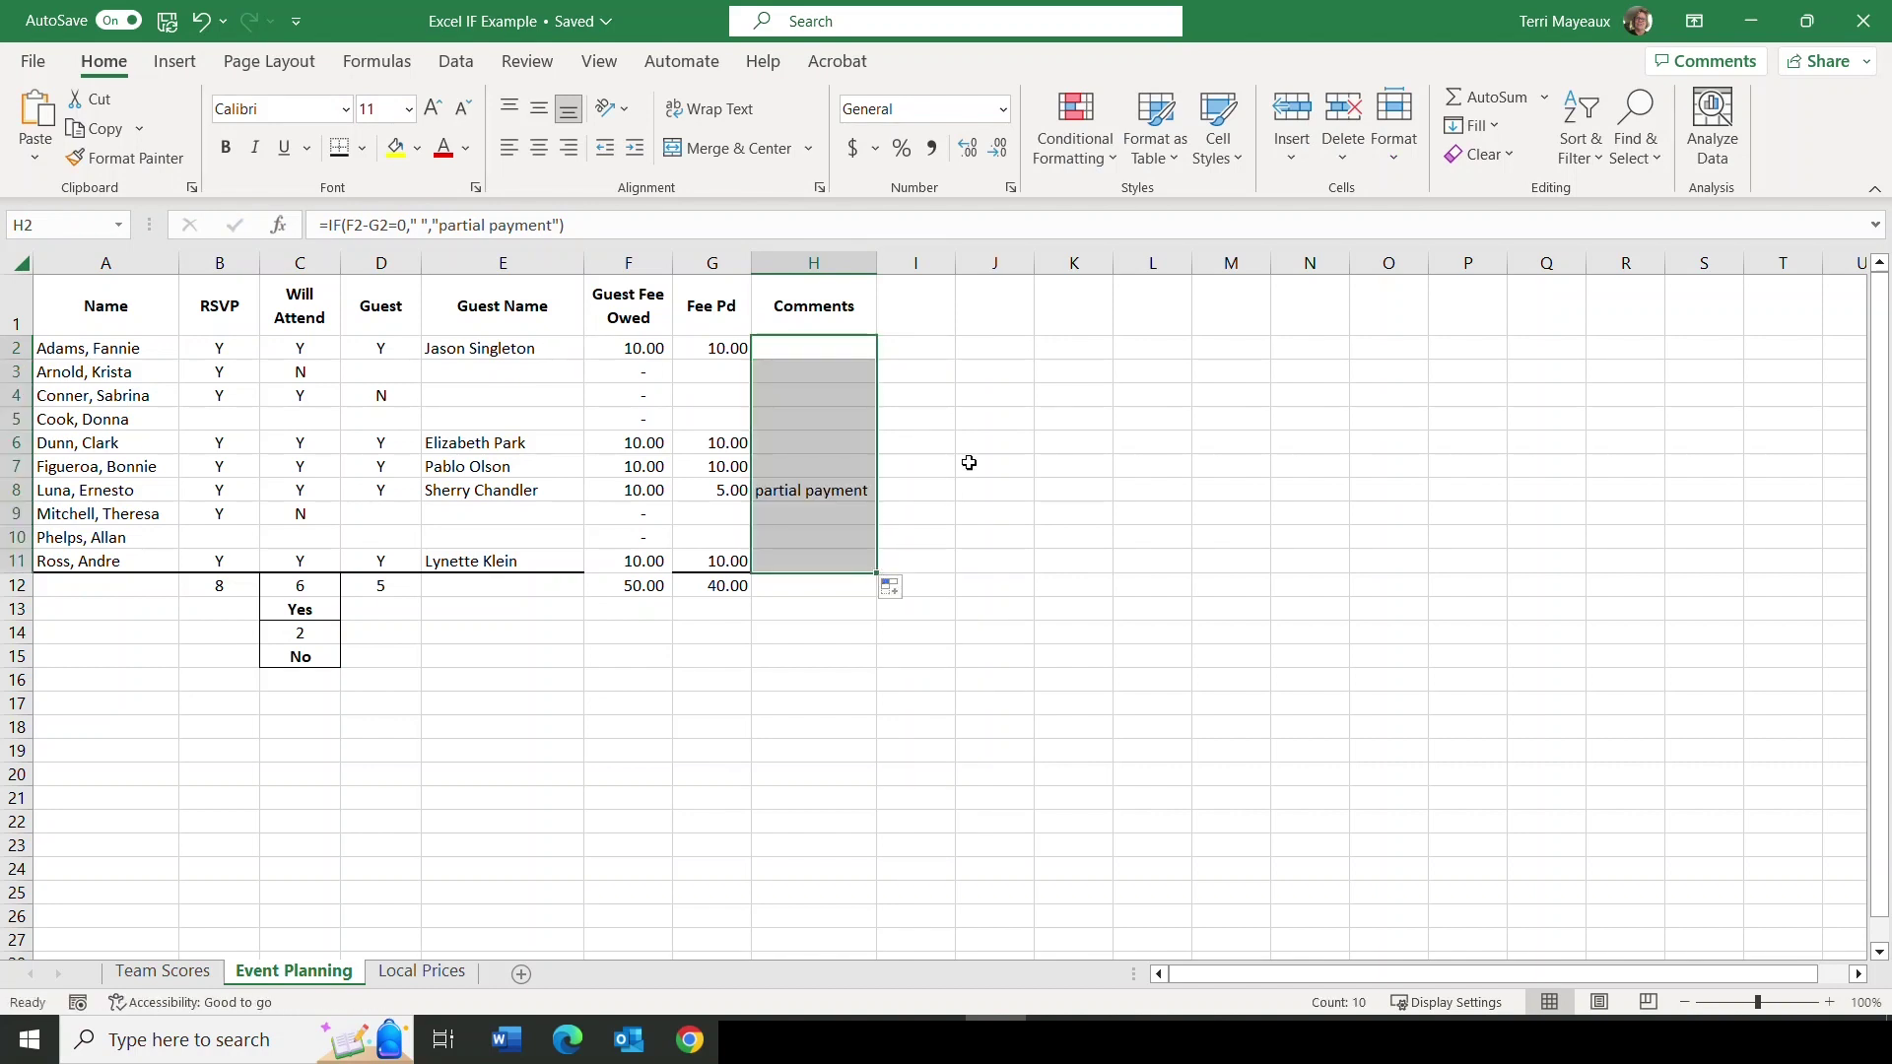
pyautogui.click(914, 486)
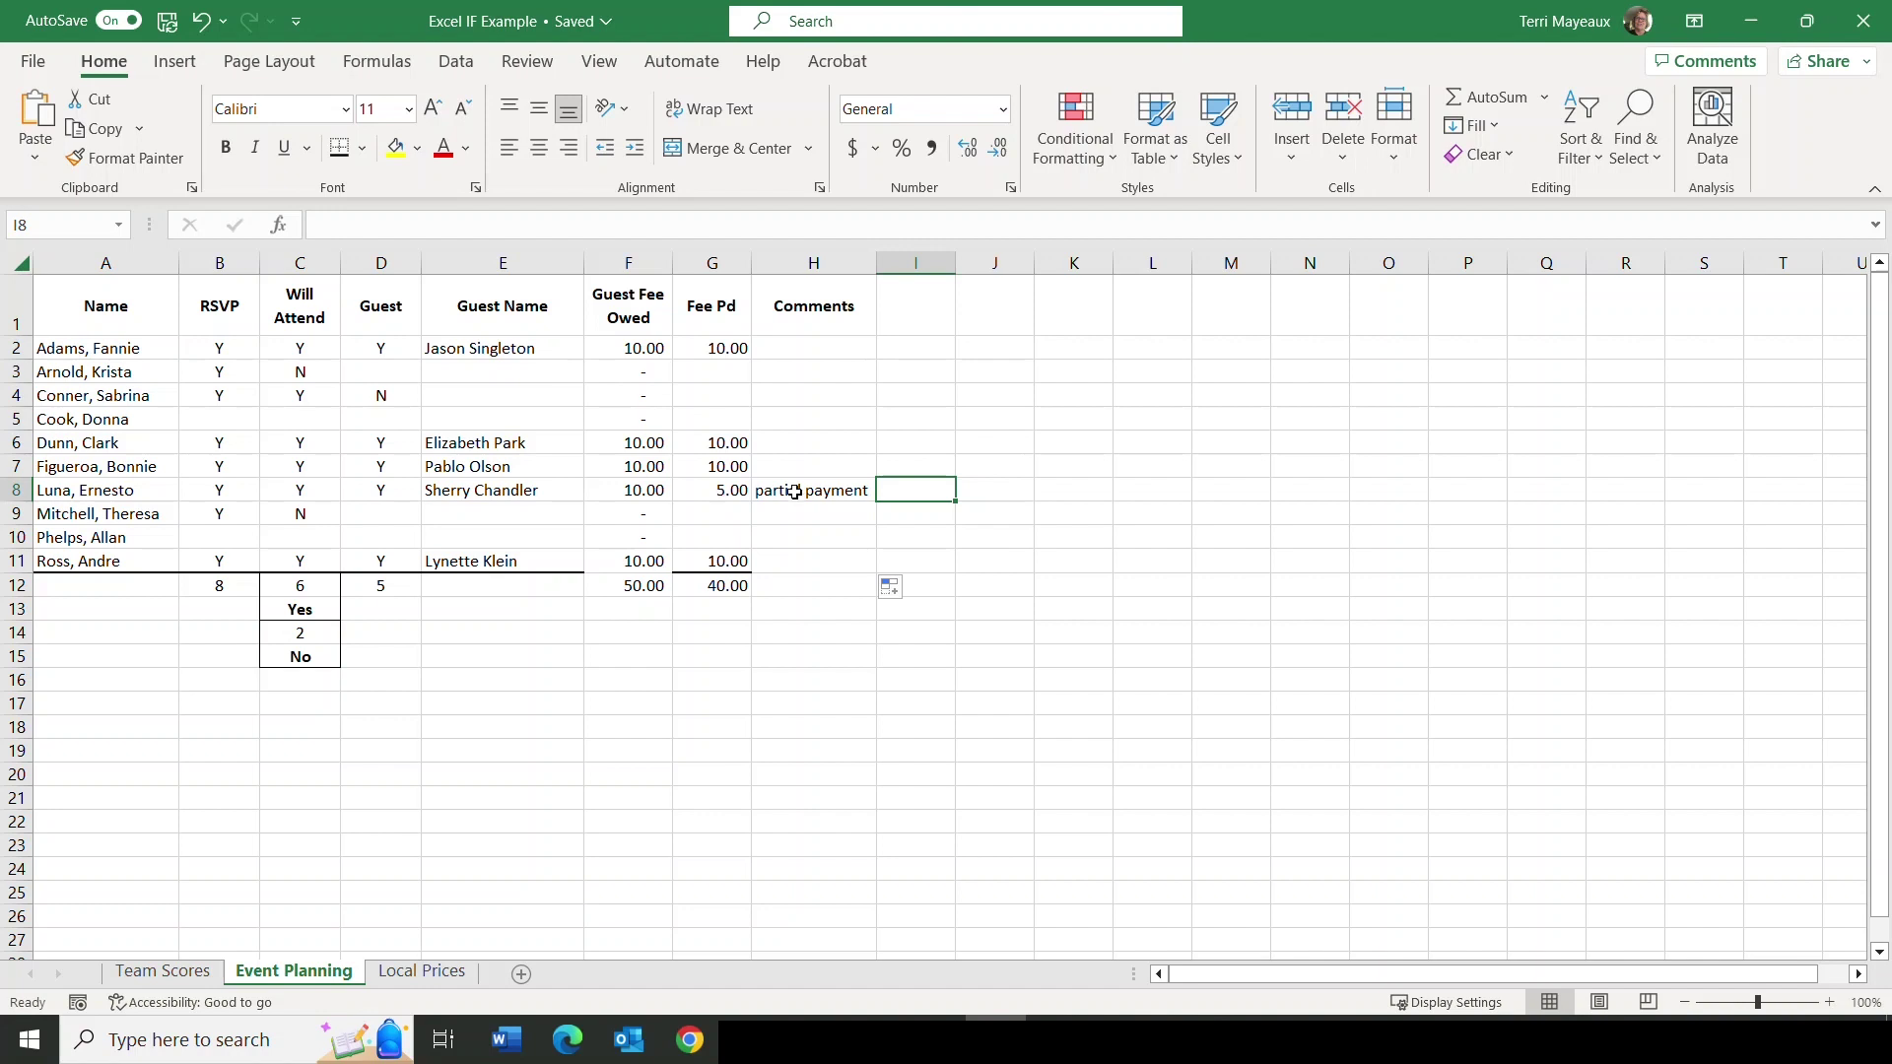
# On the Local Prices sheet, start a SUMIF function in E2, beside Banana, with the range A2:A19.
pyautogui.hotkey('ctrl', 'pagedown')
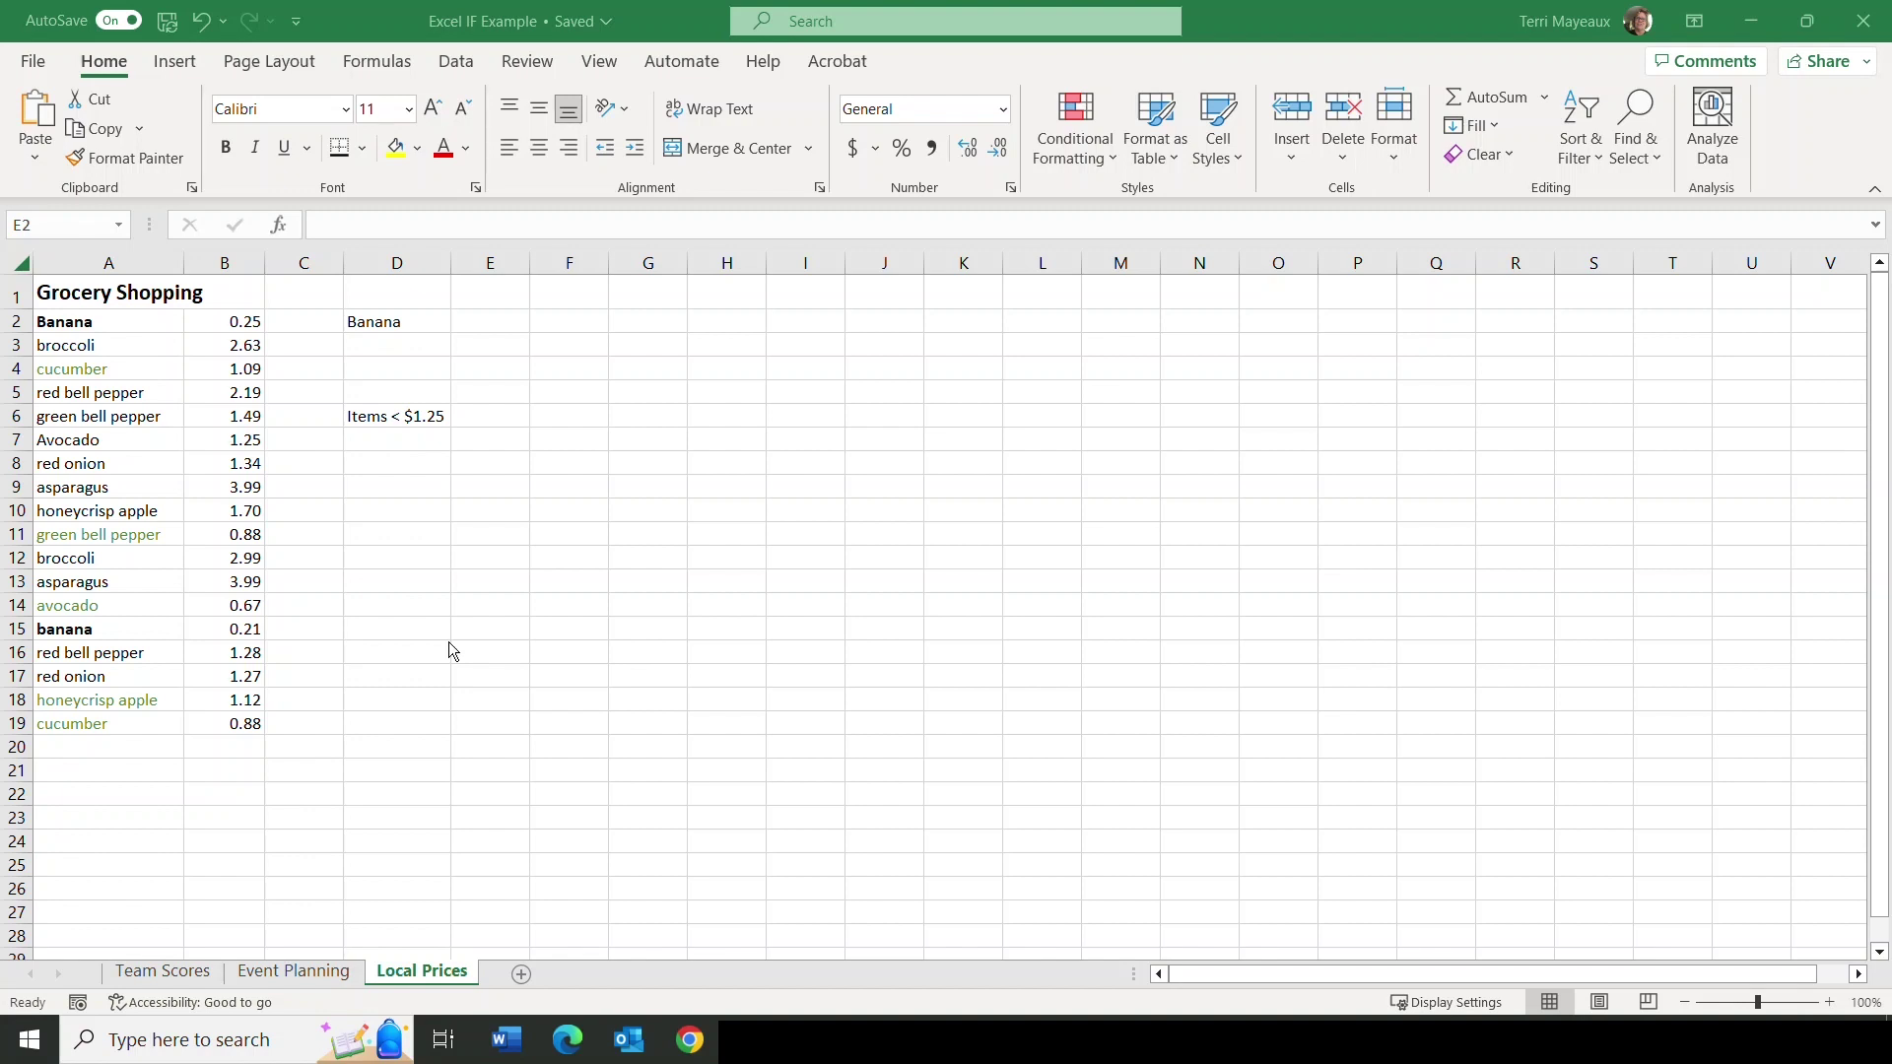
pyautogui.click(495, 325)
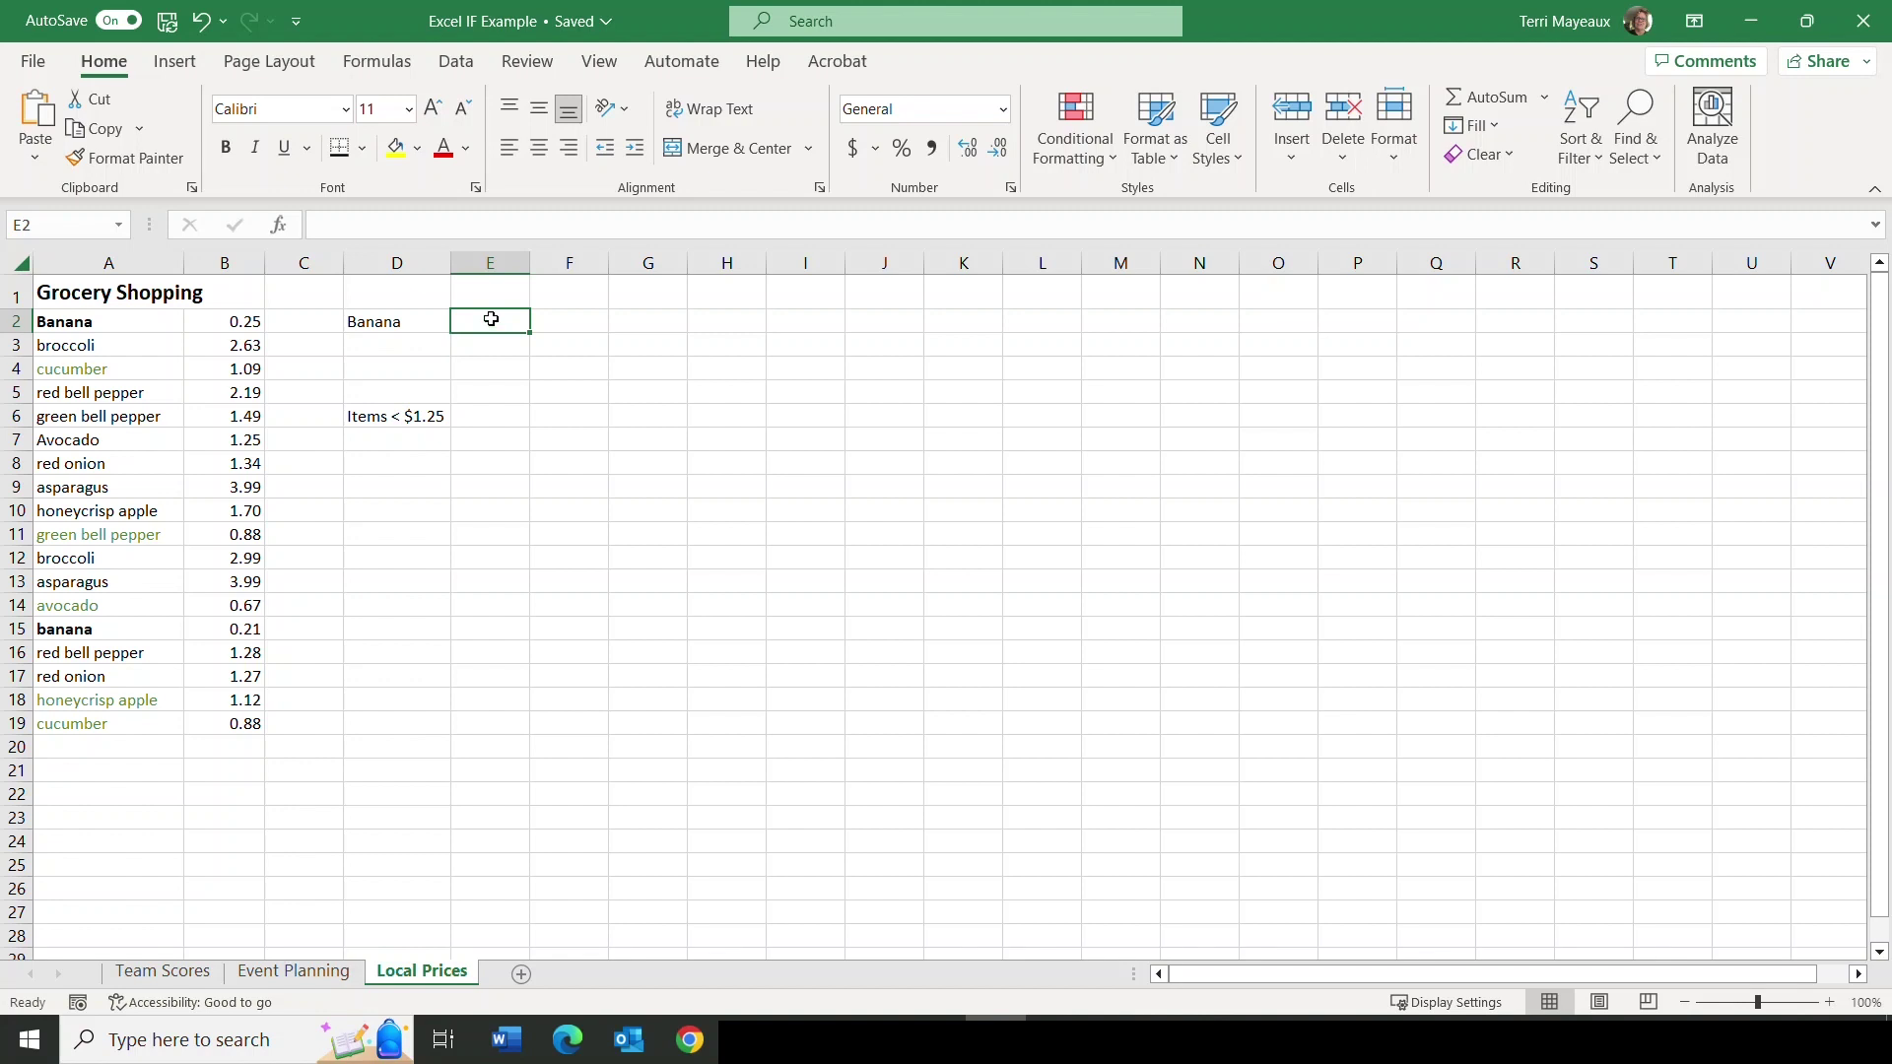
pyautogui.click(391, 64)
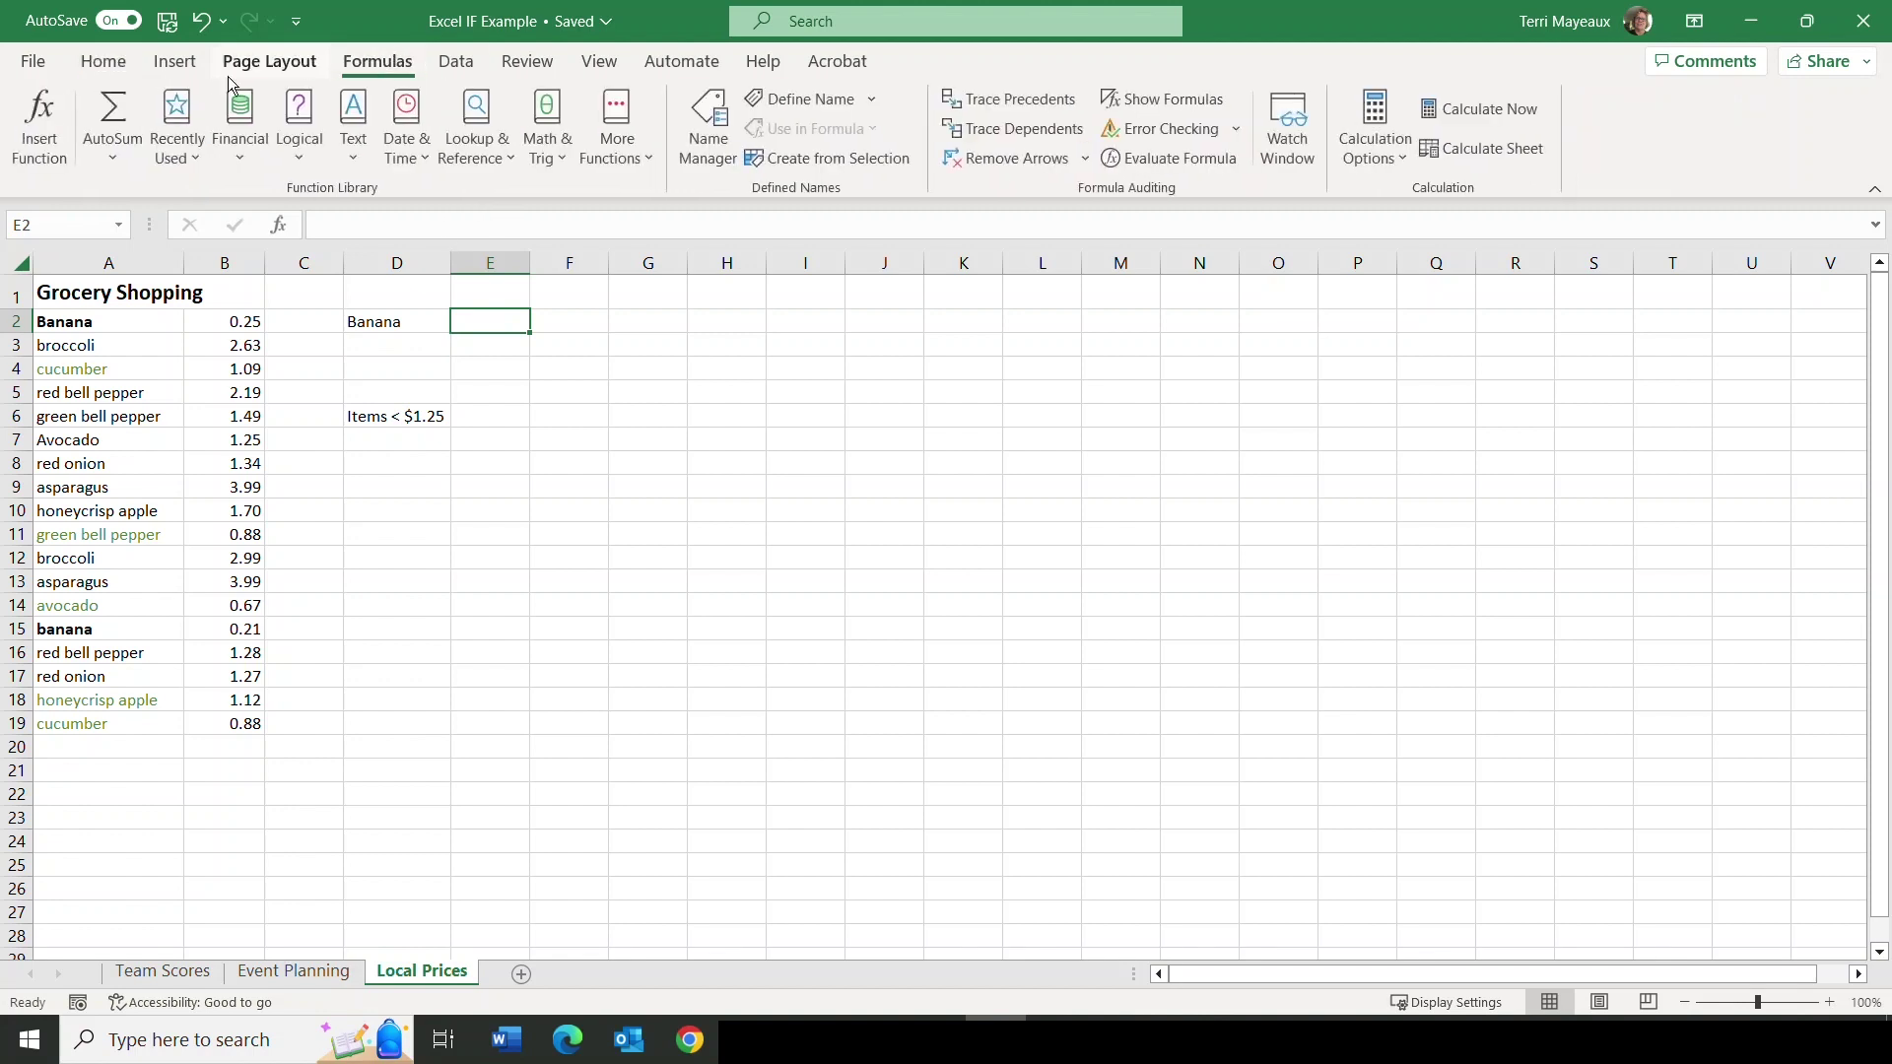
pyautogui.click(197, 158)
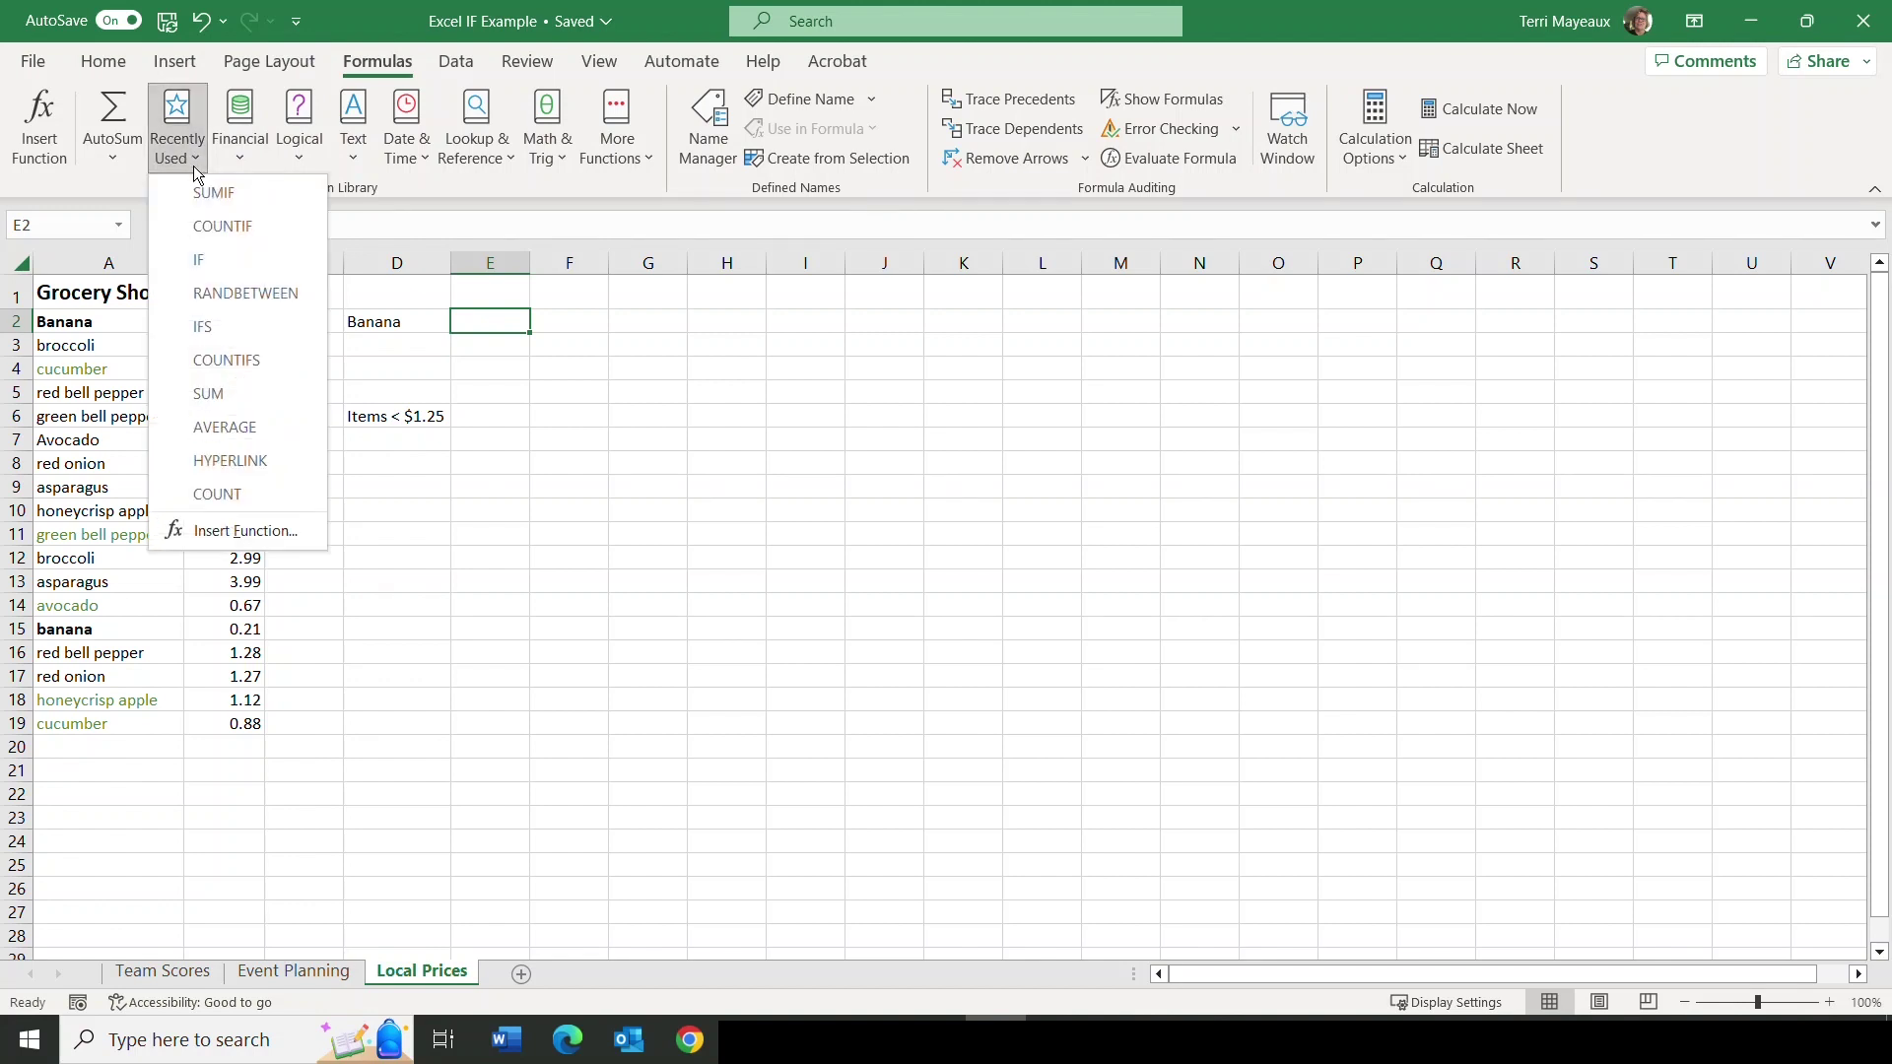
pyautogui.click(202, 195)
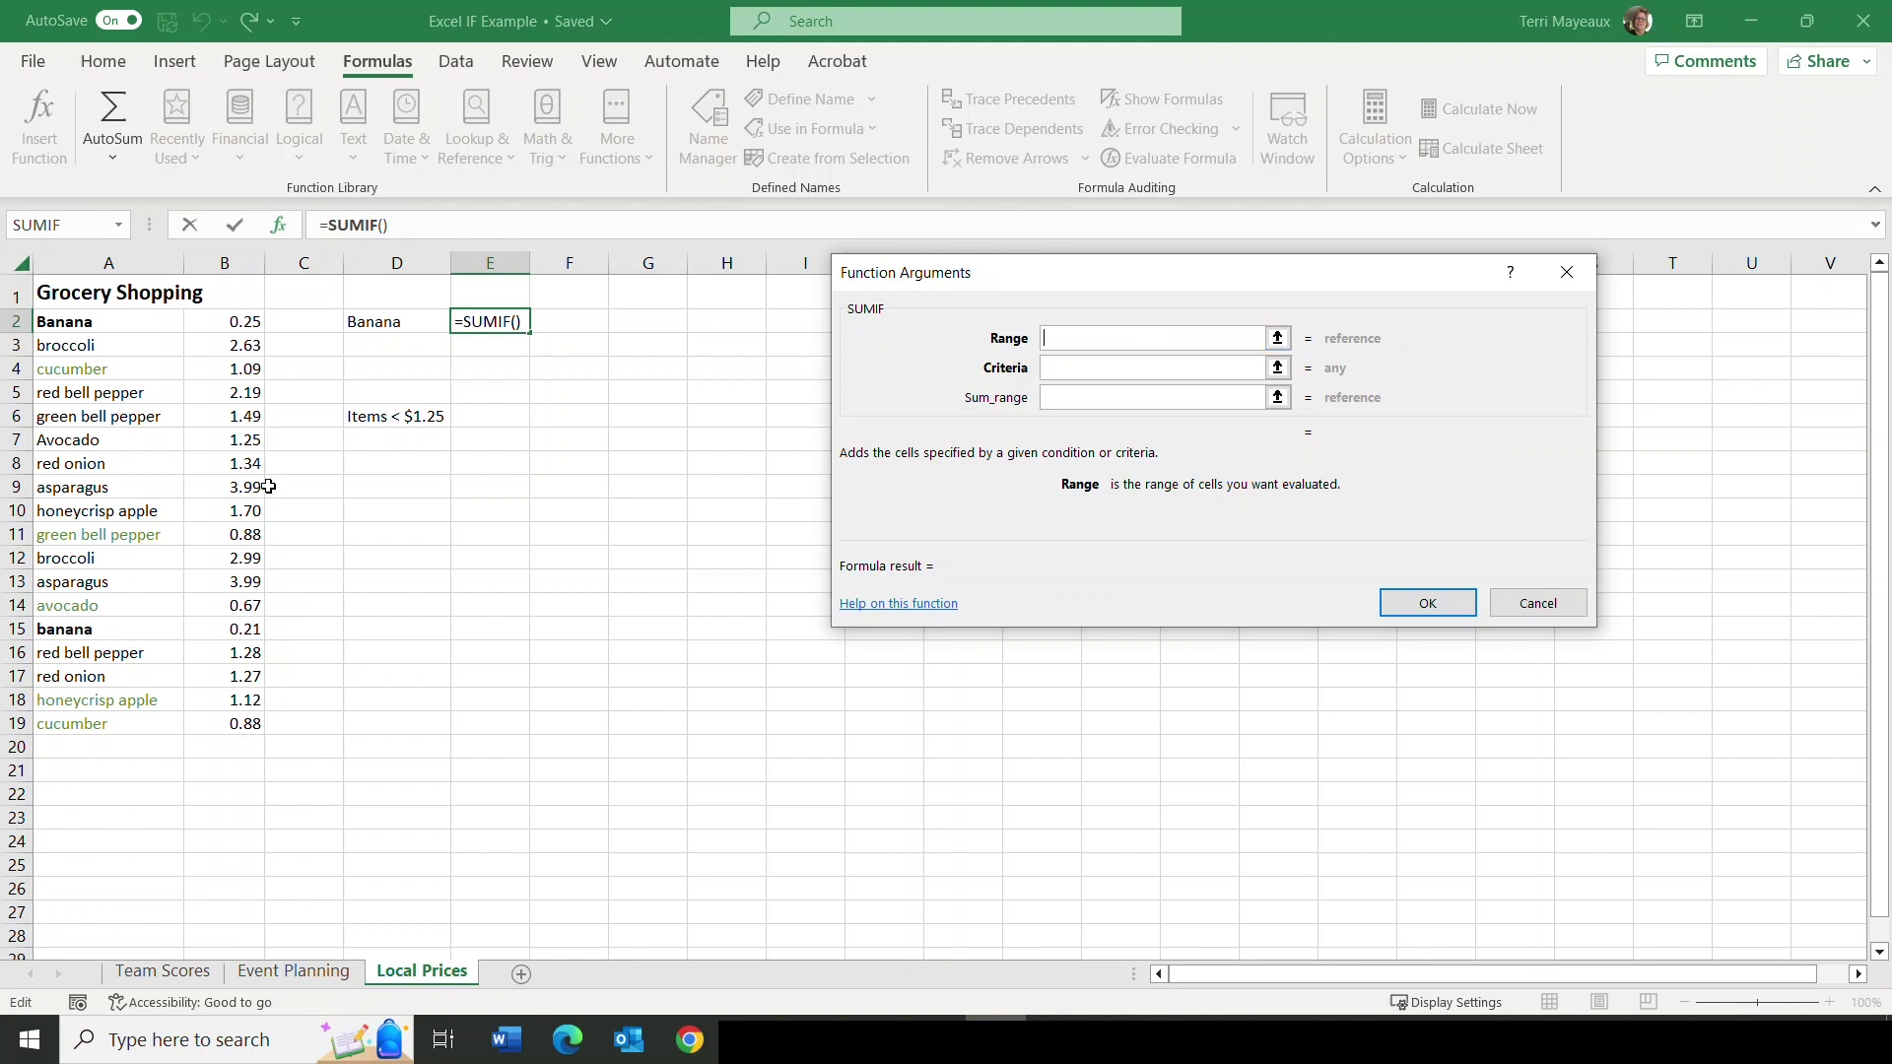
pyautogui.click(134, 321)
pyautogui.moveTo(134, 321); pyautogui.dragTo(126, 731)
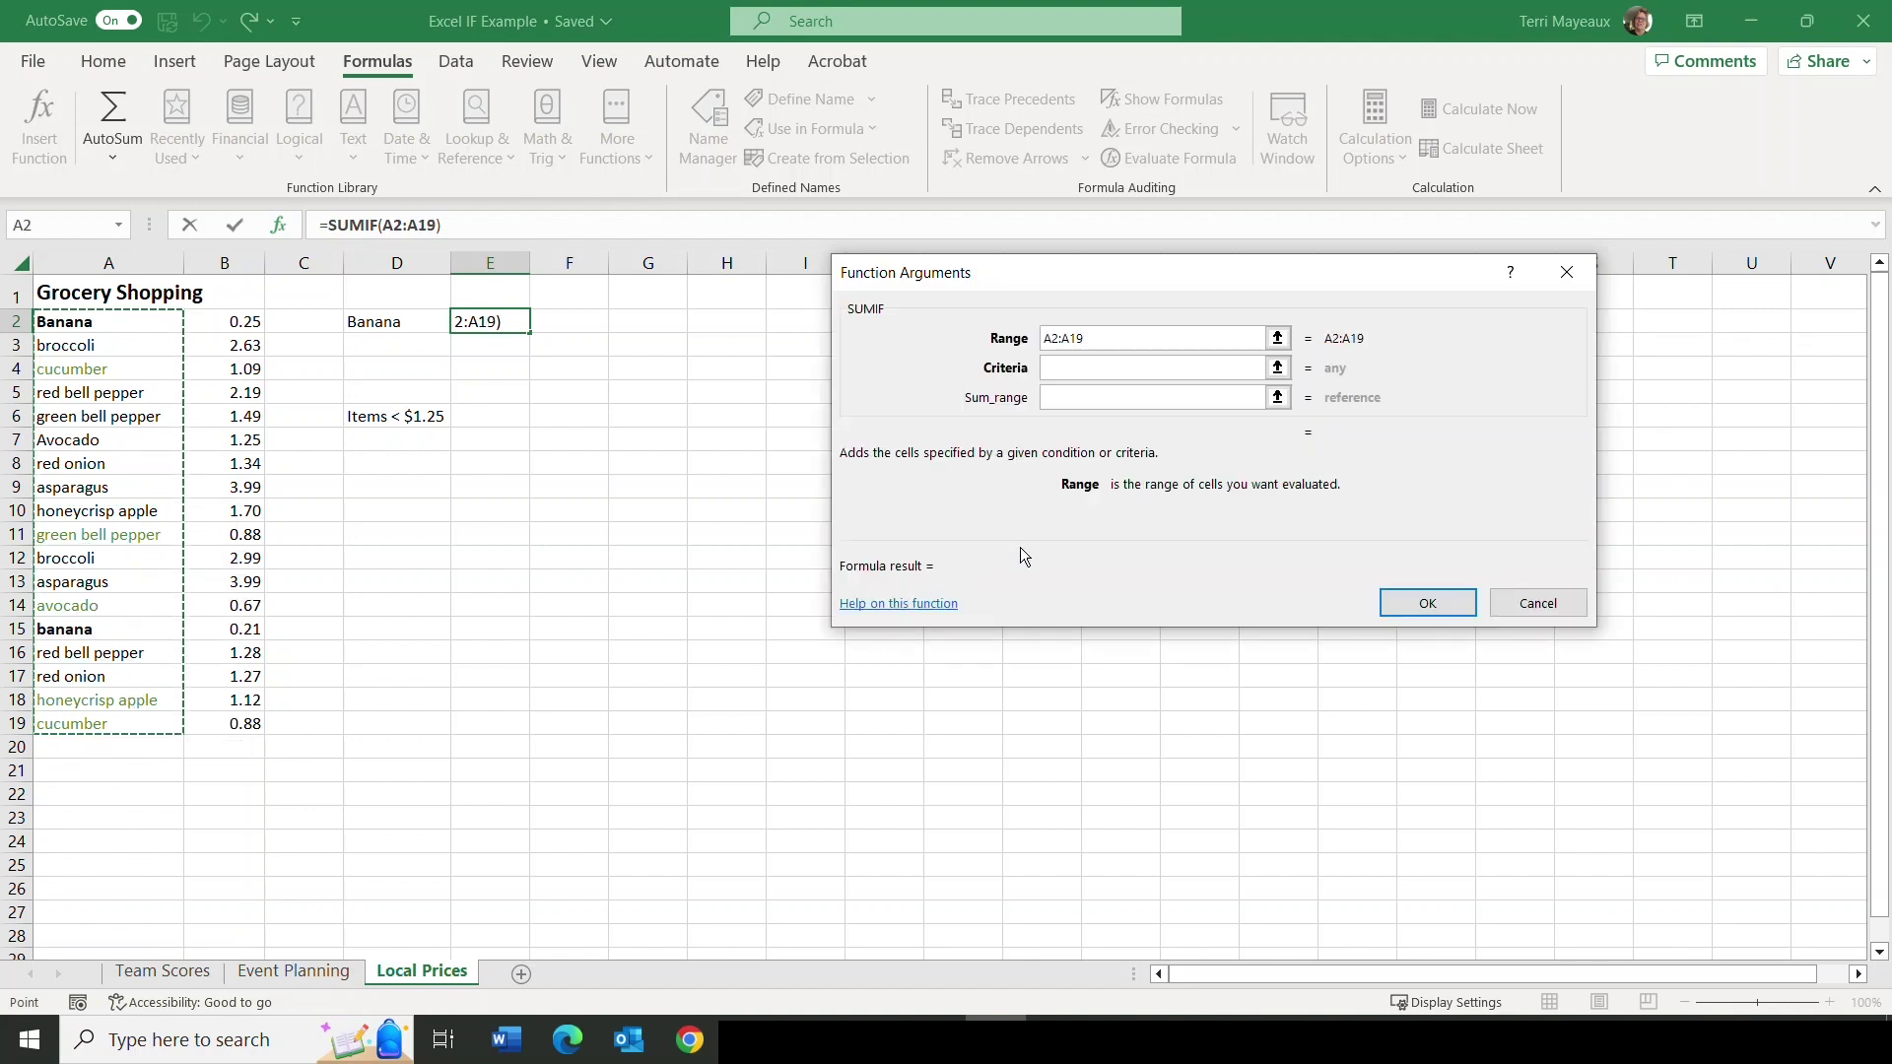
# Complete the E2 SUMIF function with criteria "Banana" and sum range B2:B19.
pyautogui.click(1083, 367)
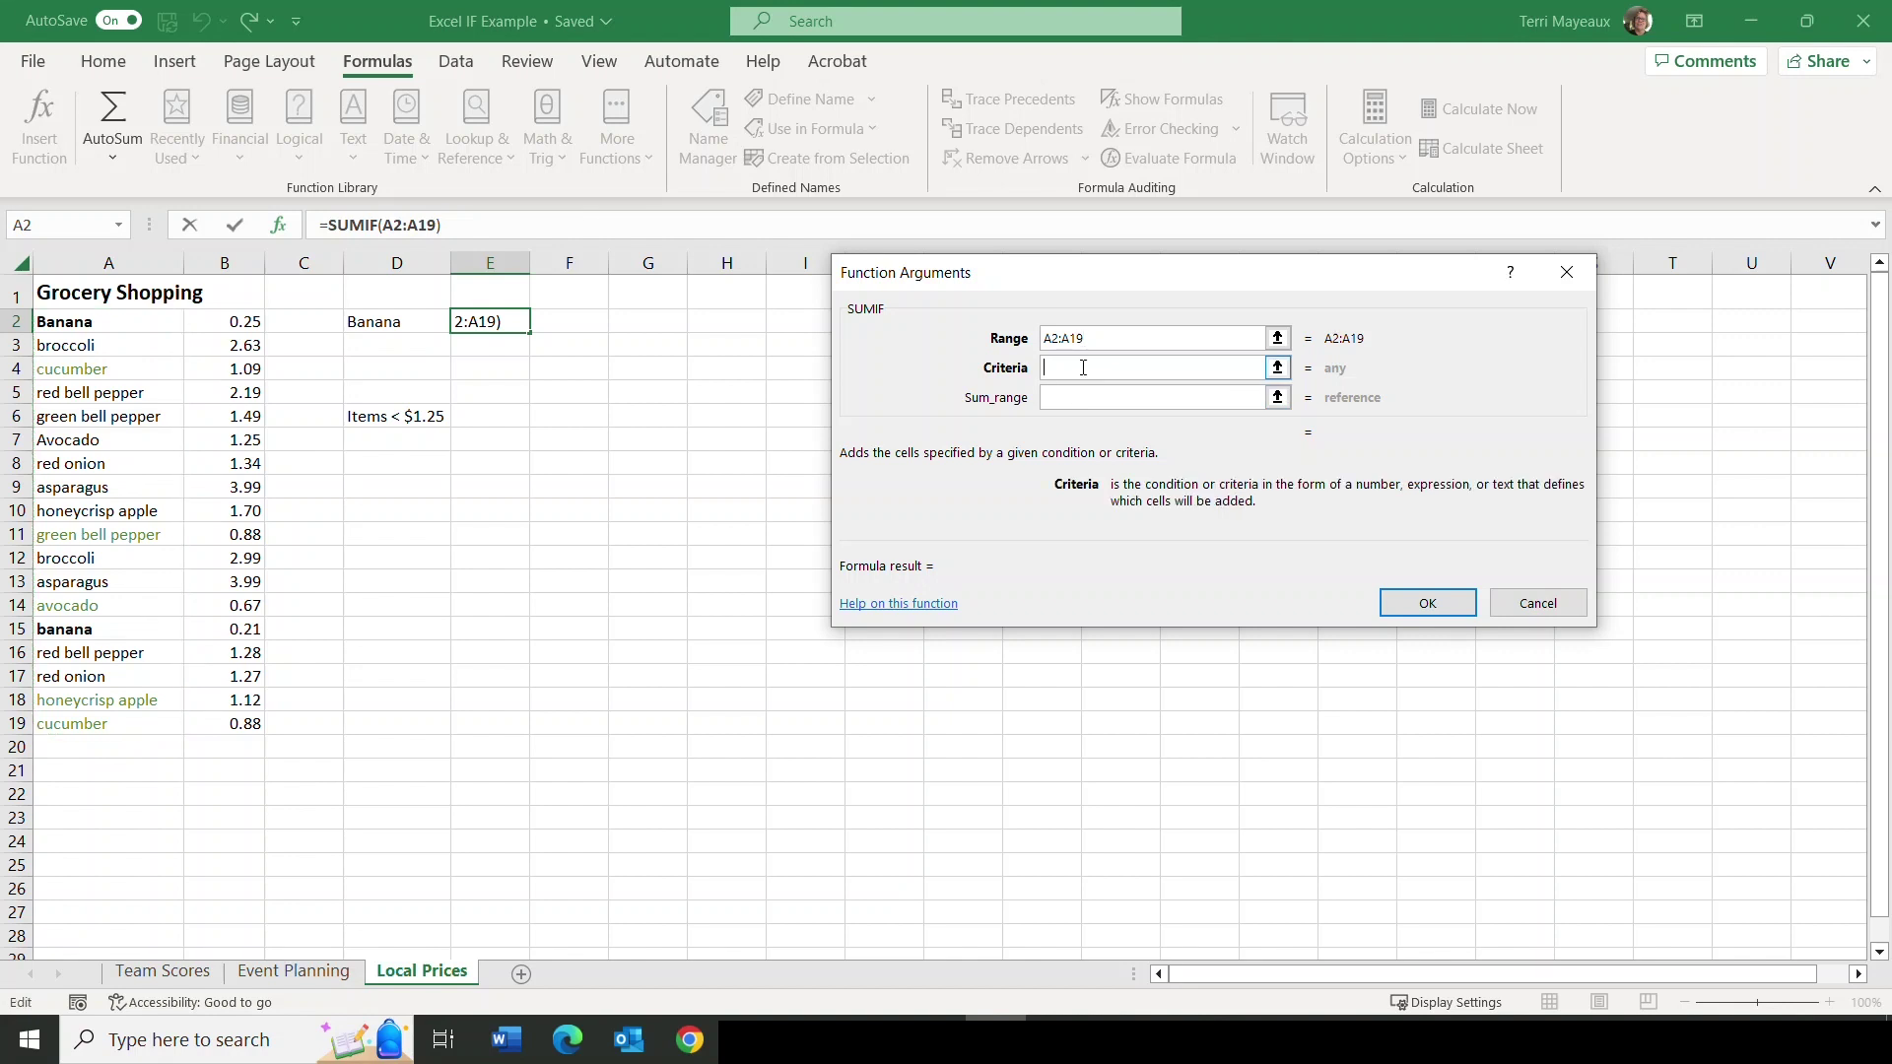
pyautogui.write('"Banana"')
pyautogui.click(1092, 397)
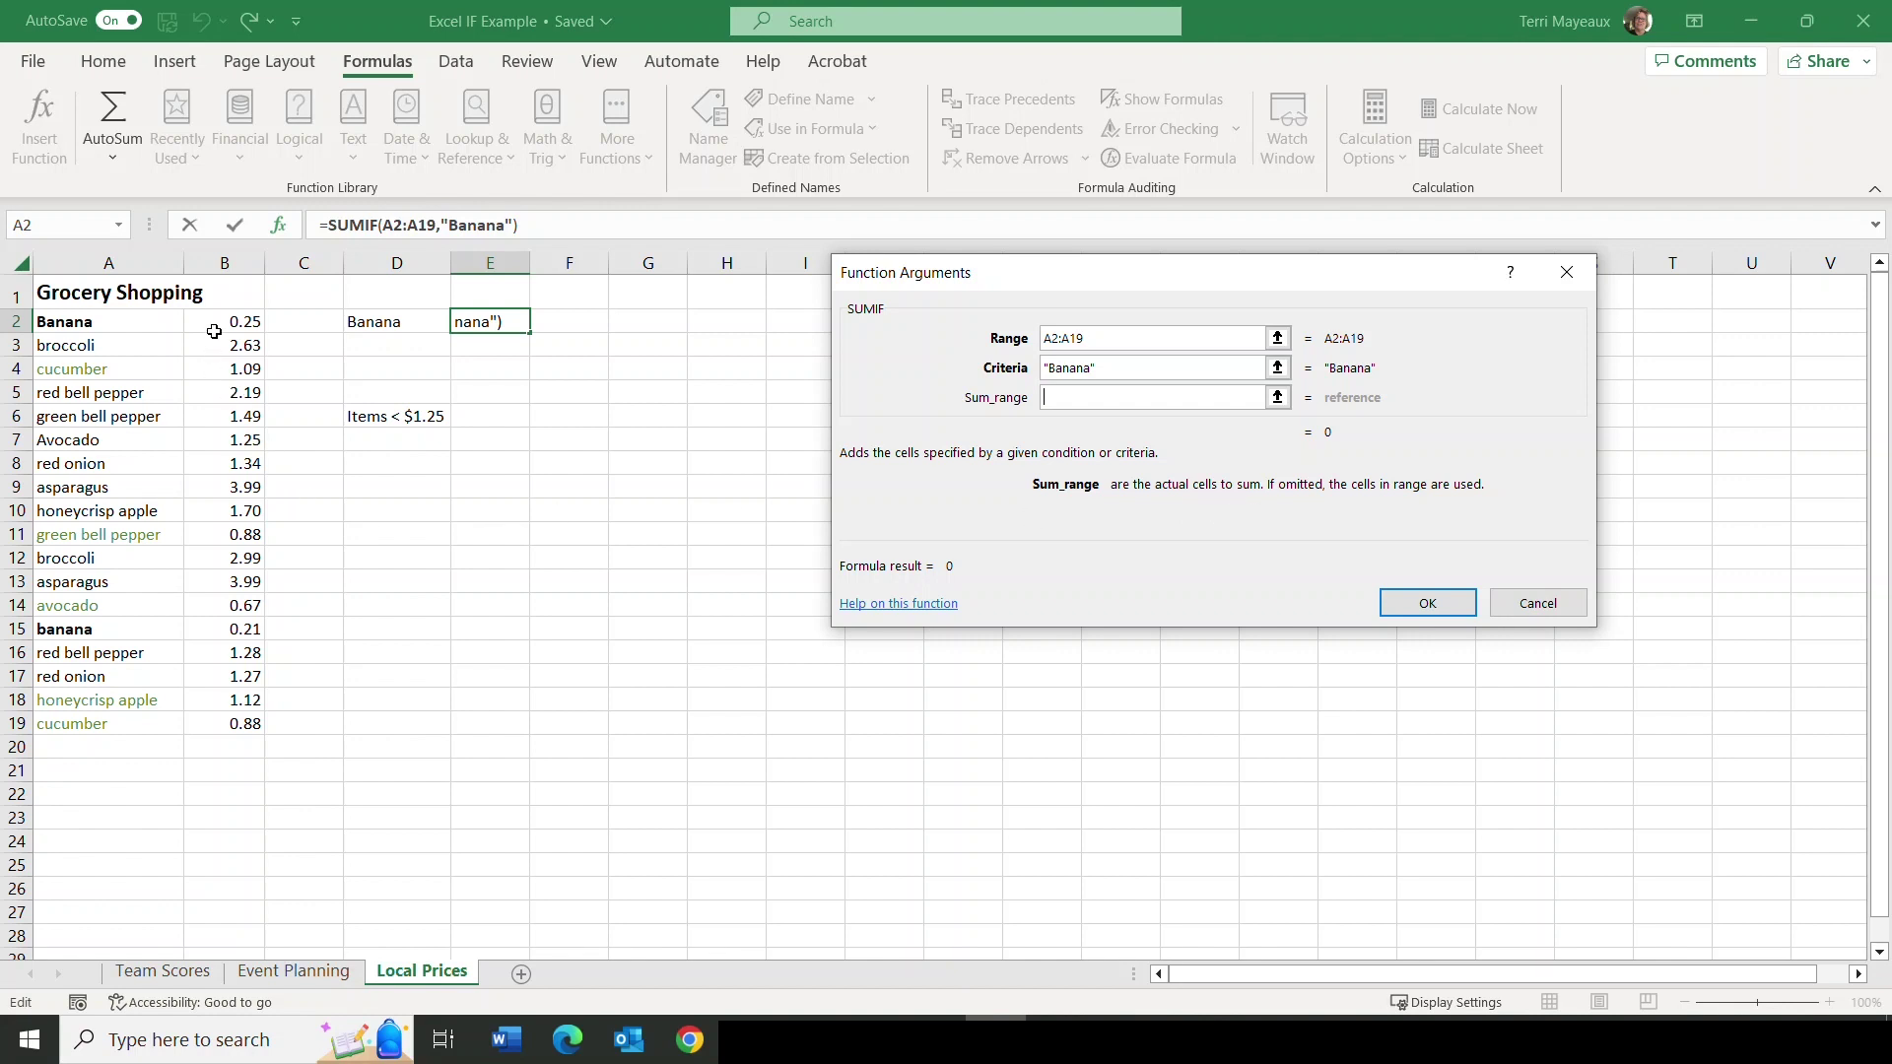
pyautogui.moveTo(213, 317); pyautogui.dragTo(213, 725)
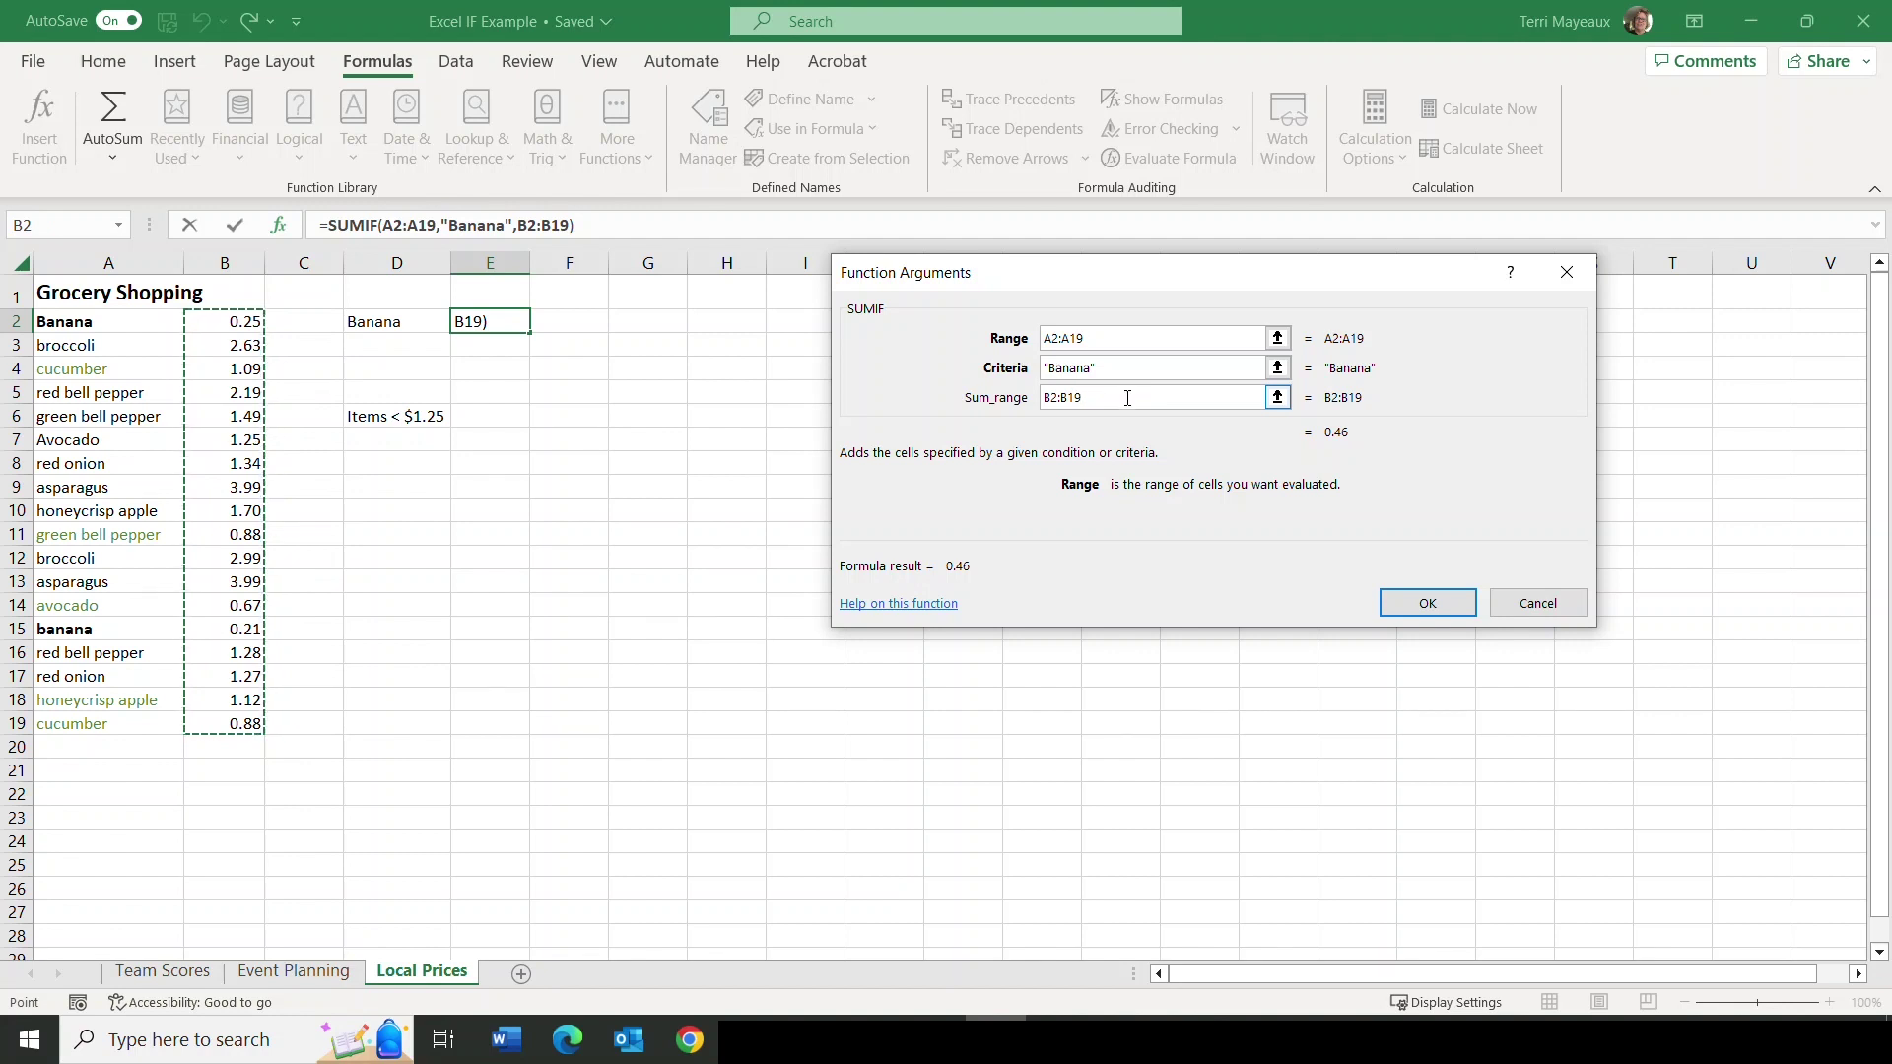
pyautogui.click(1426, 606)
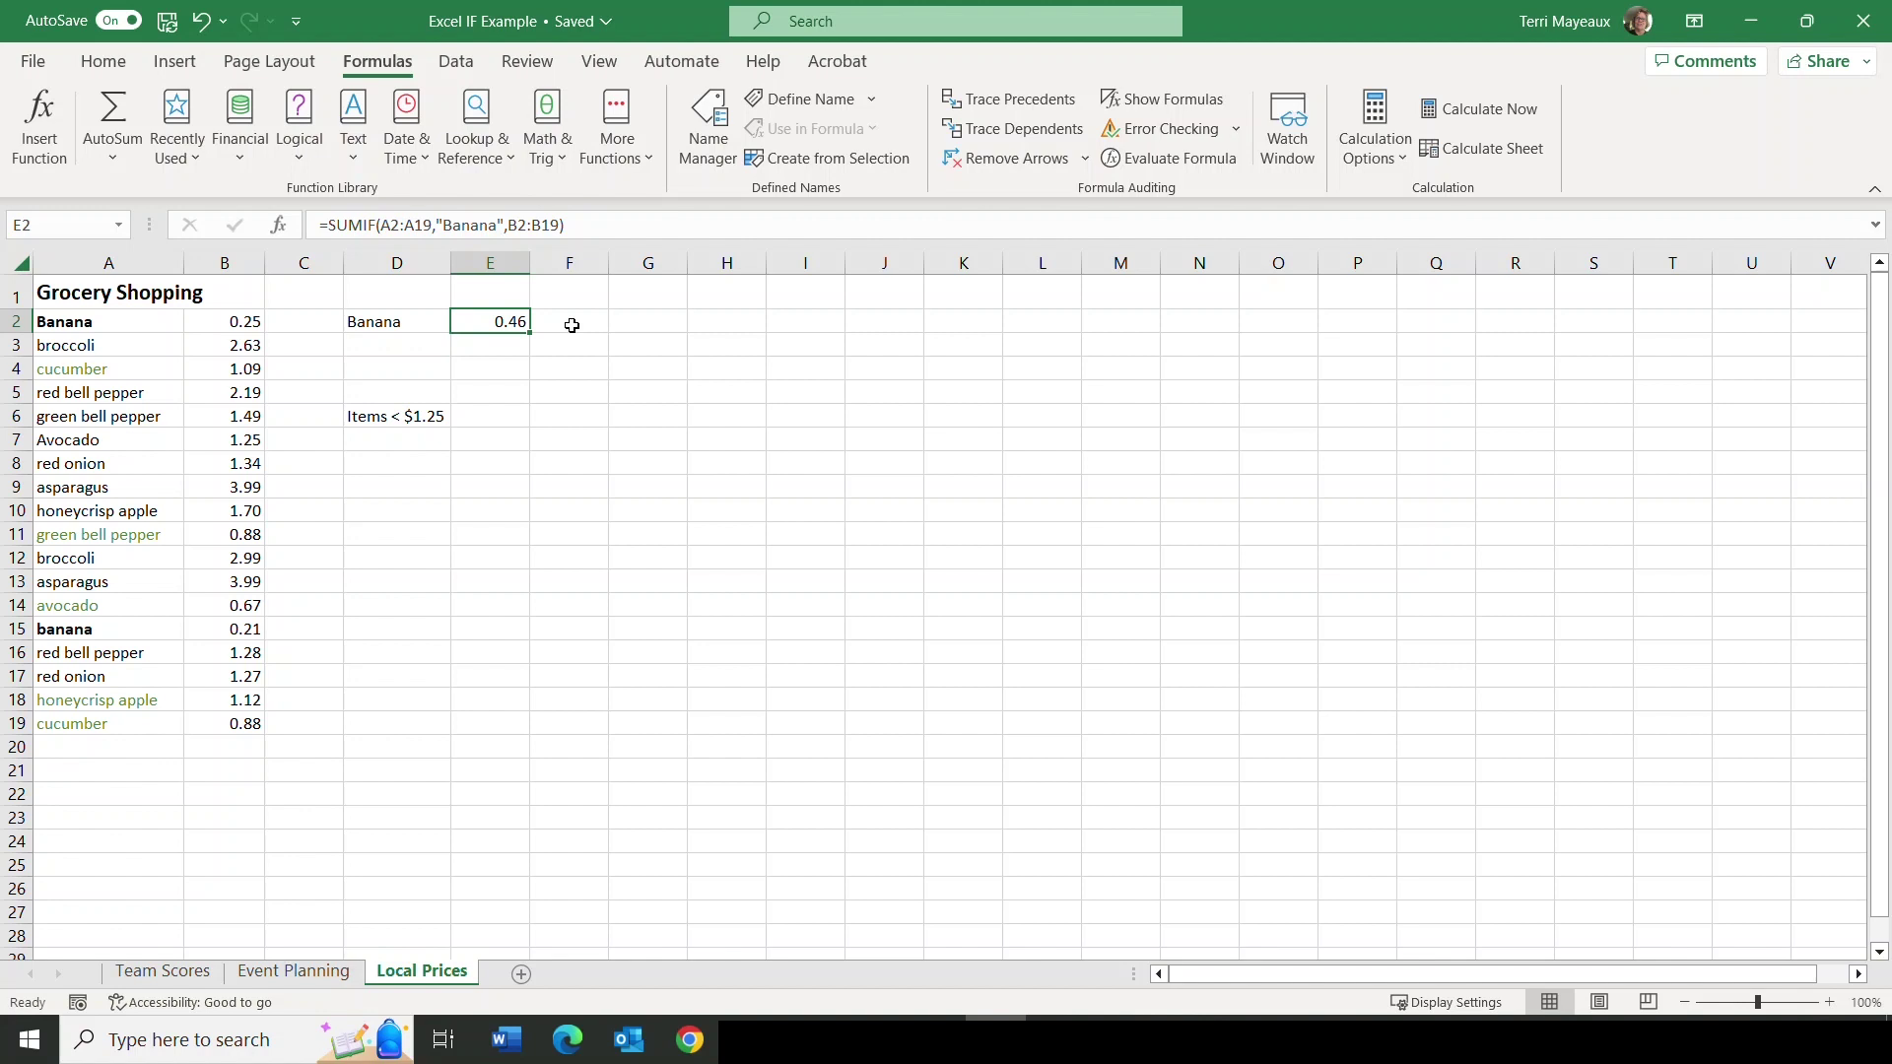
# Insert a SUMIF function in E6, beside Items < $1.25, with range B2:B19 and criteria <1.25.
pyautogui.click(499, 419)
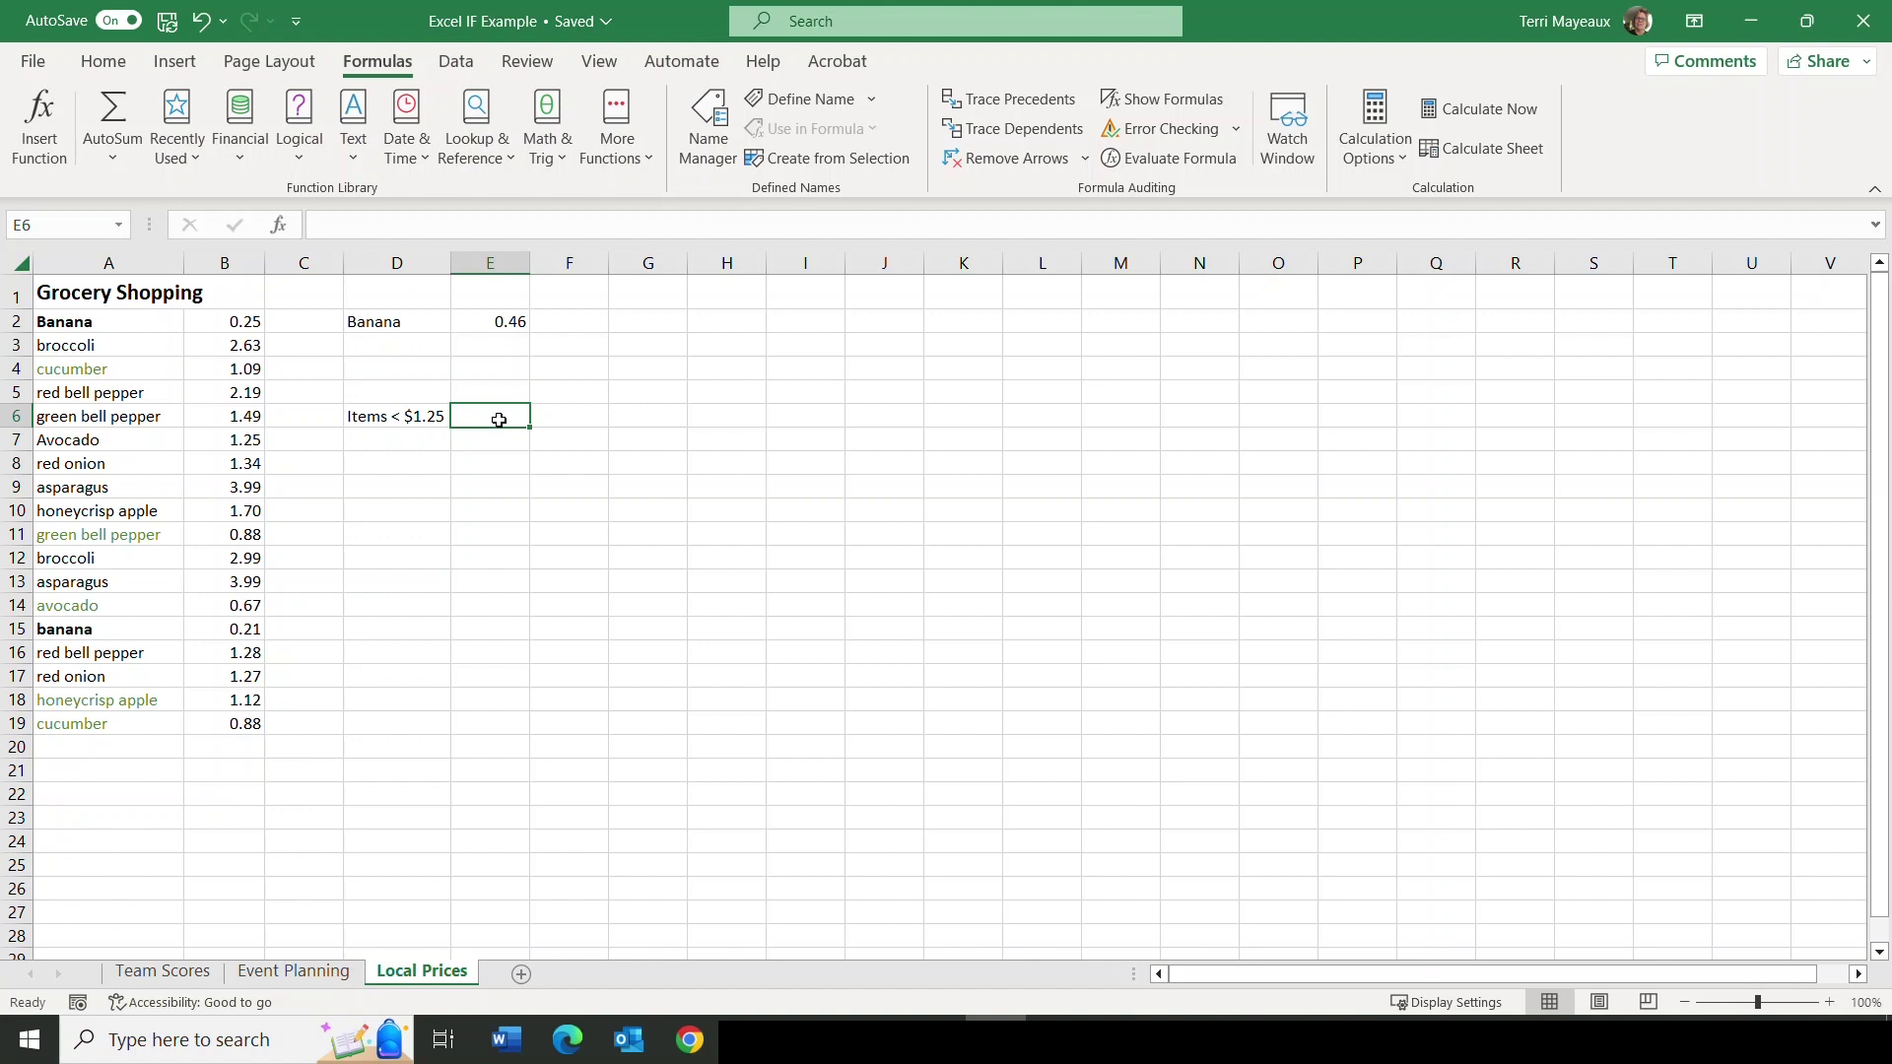
pyautogui.click(194, 160)
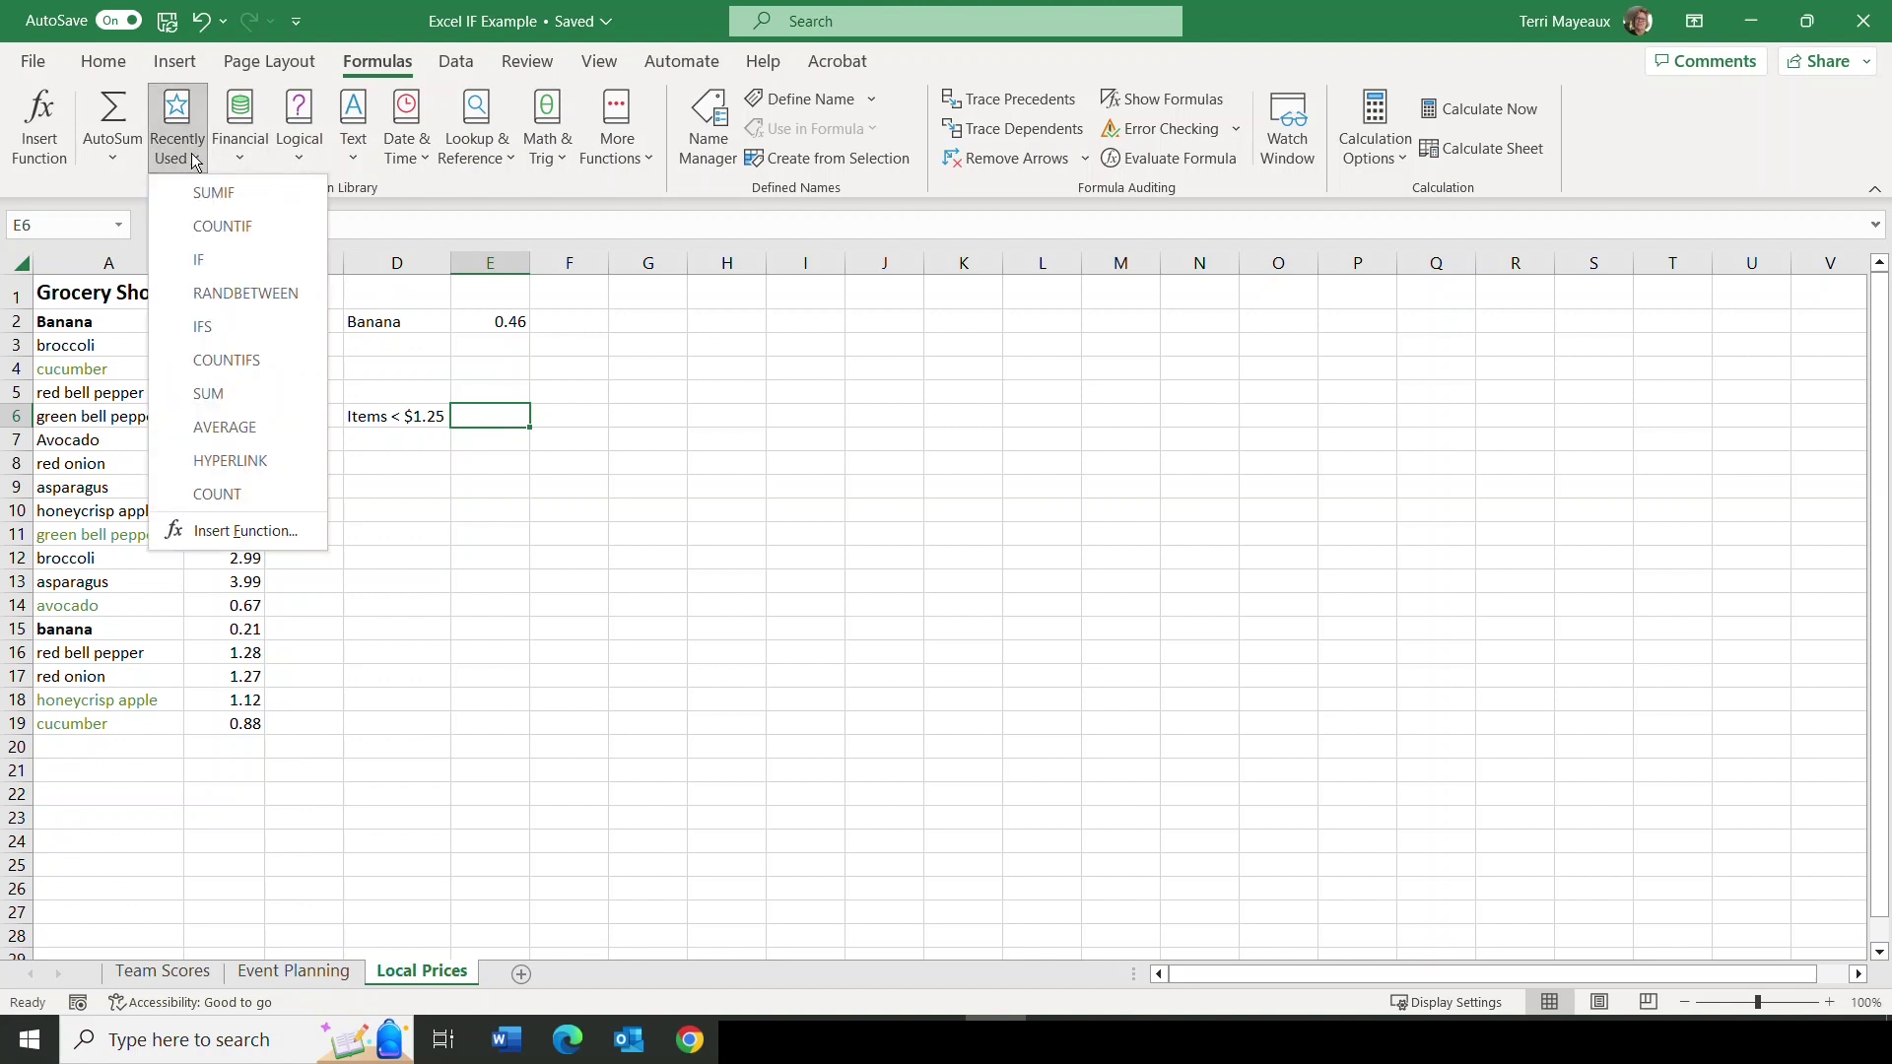
pyautogui.click(191, 193)
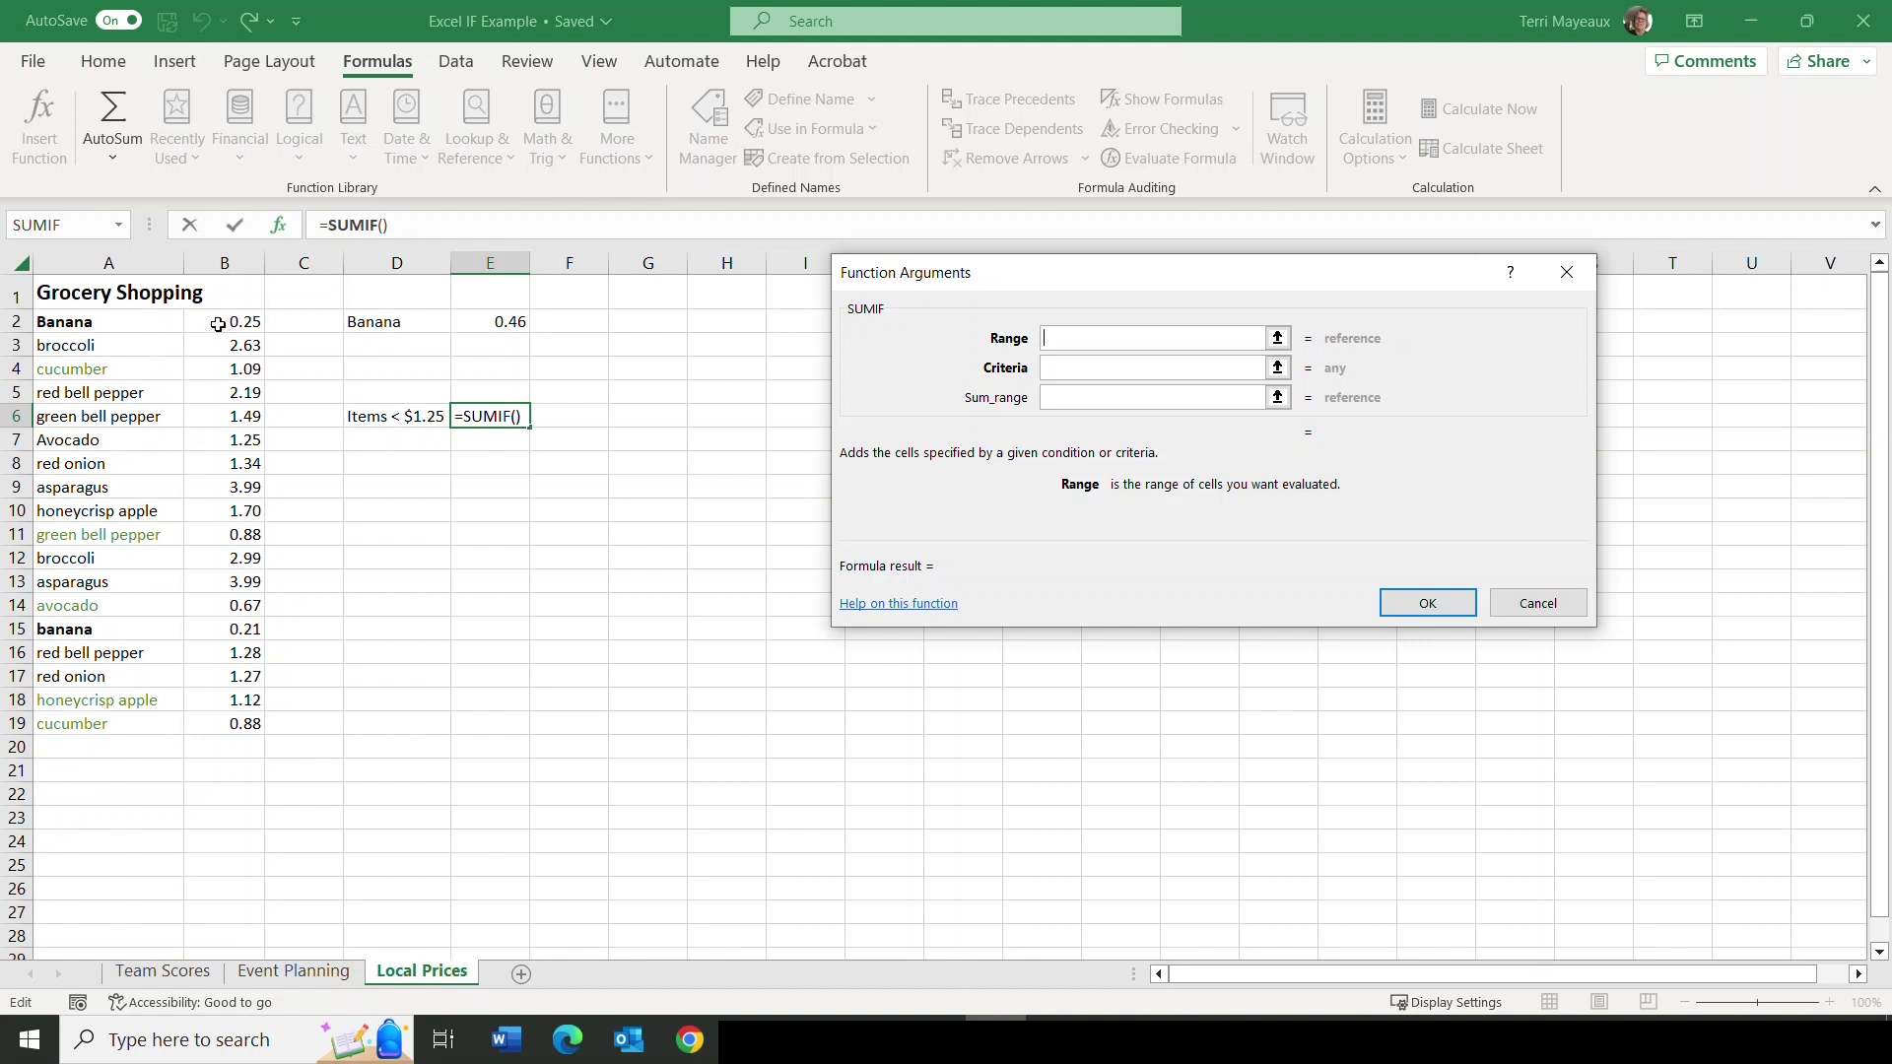
pyautogui.moveTo(219, 324); pyautogui.dragTo(225, 702)
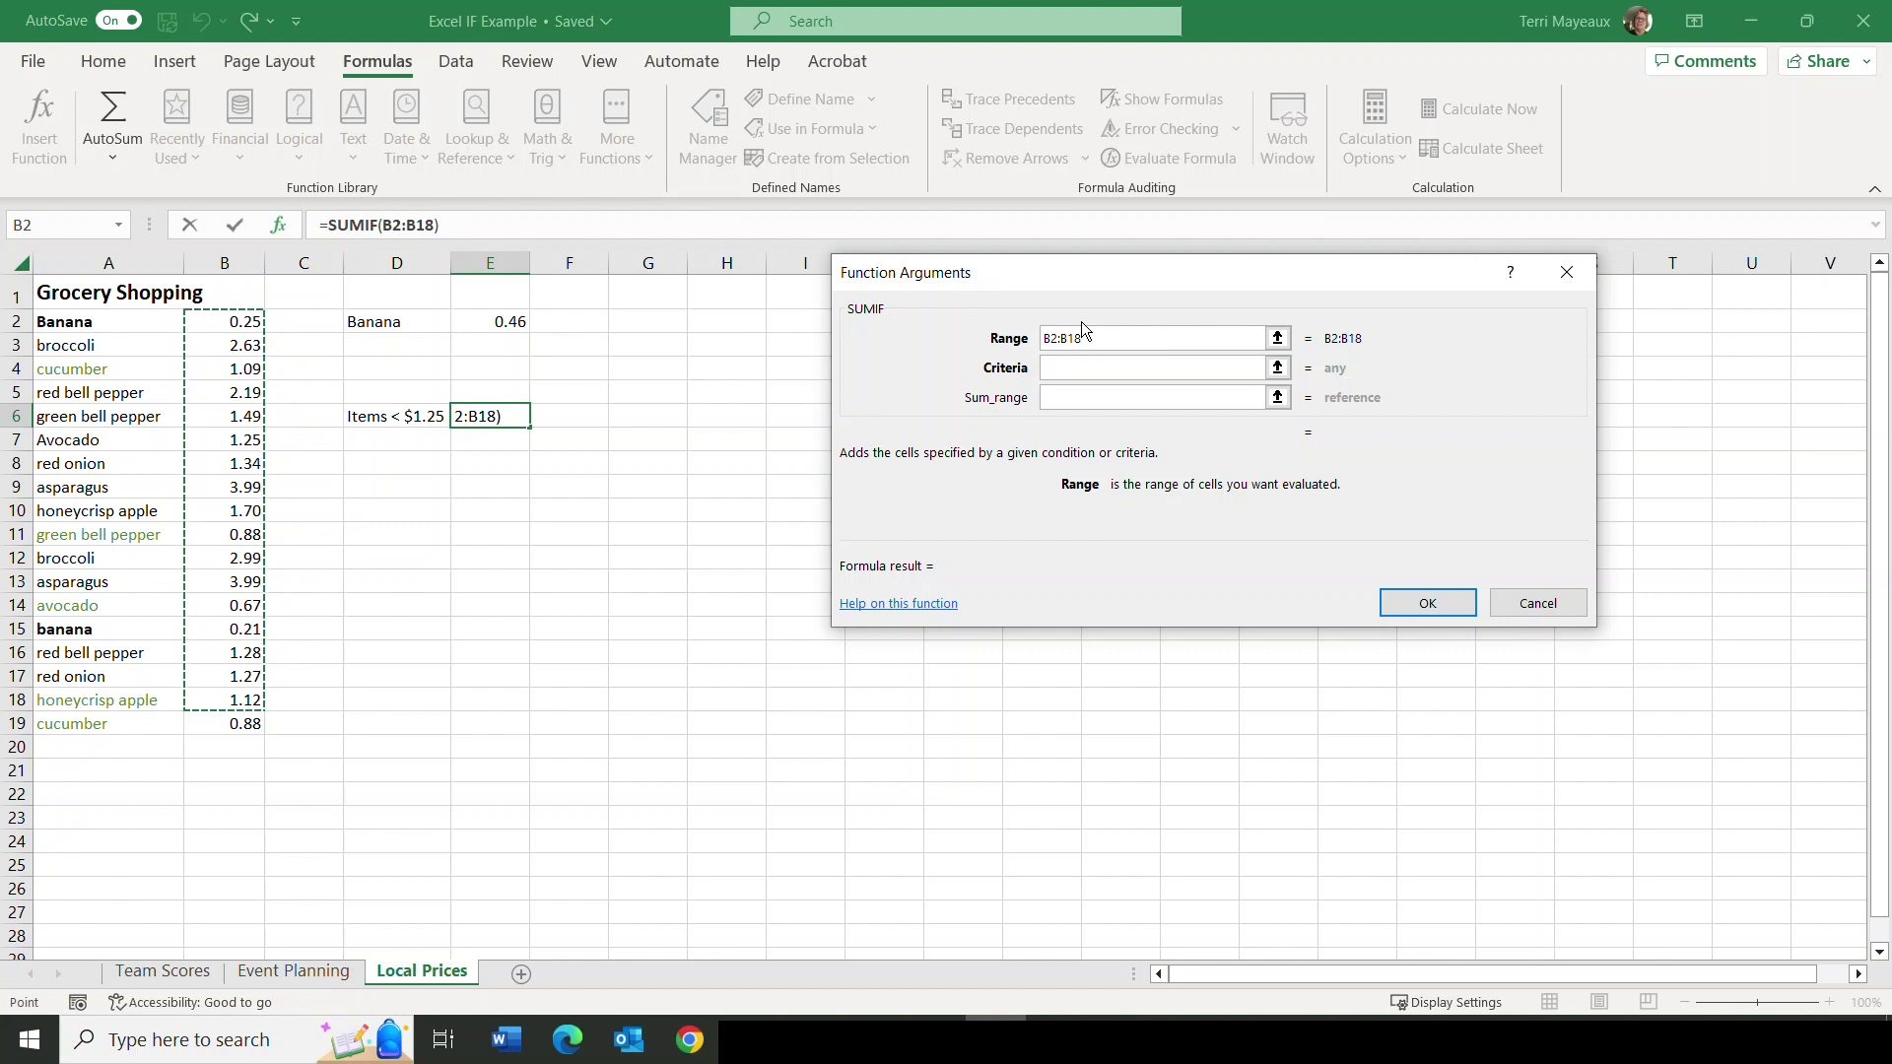
pyautogui.press('BackSpace')
pyautogui.write('9')
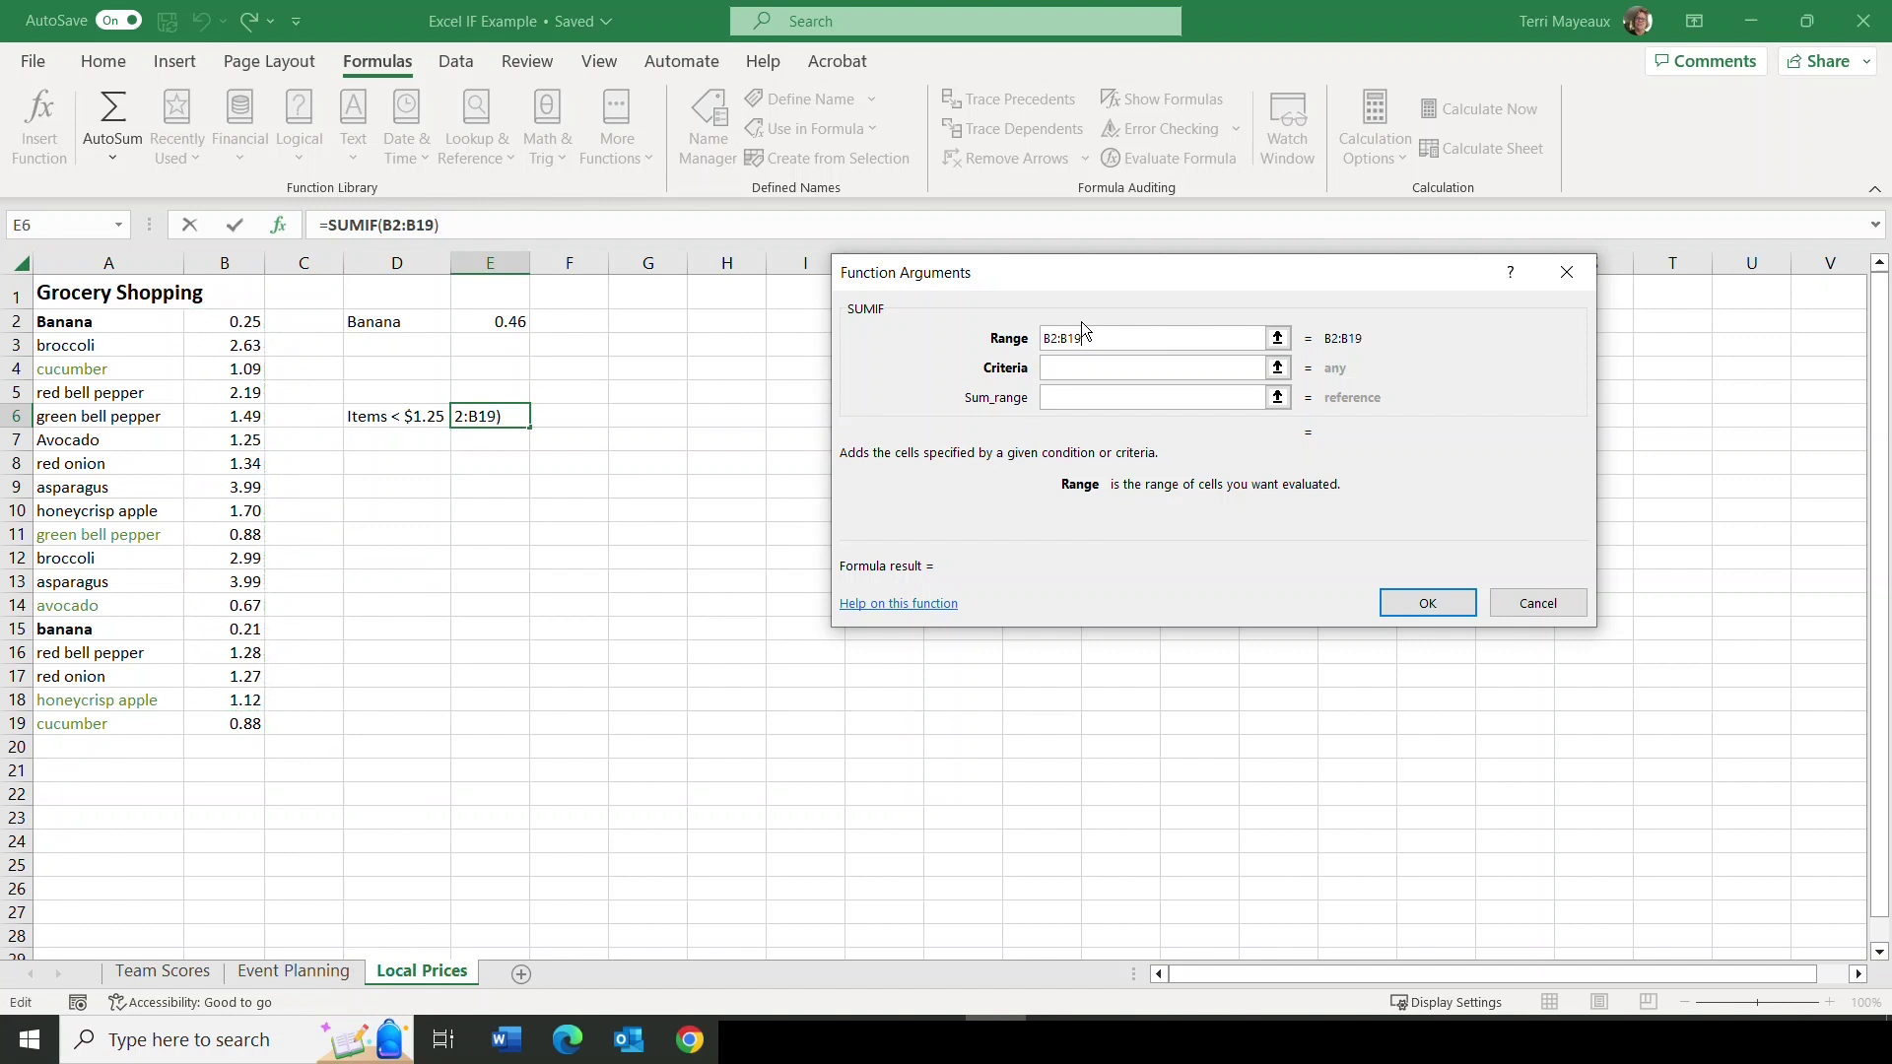
pyautogui.click(1066, 368)
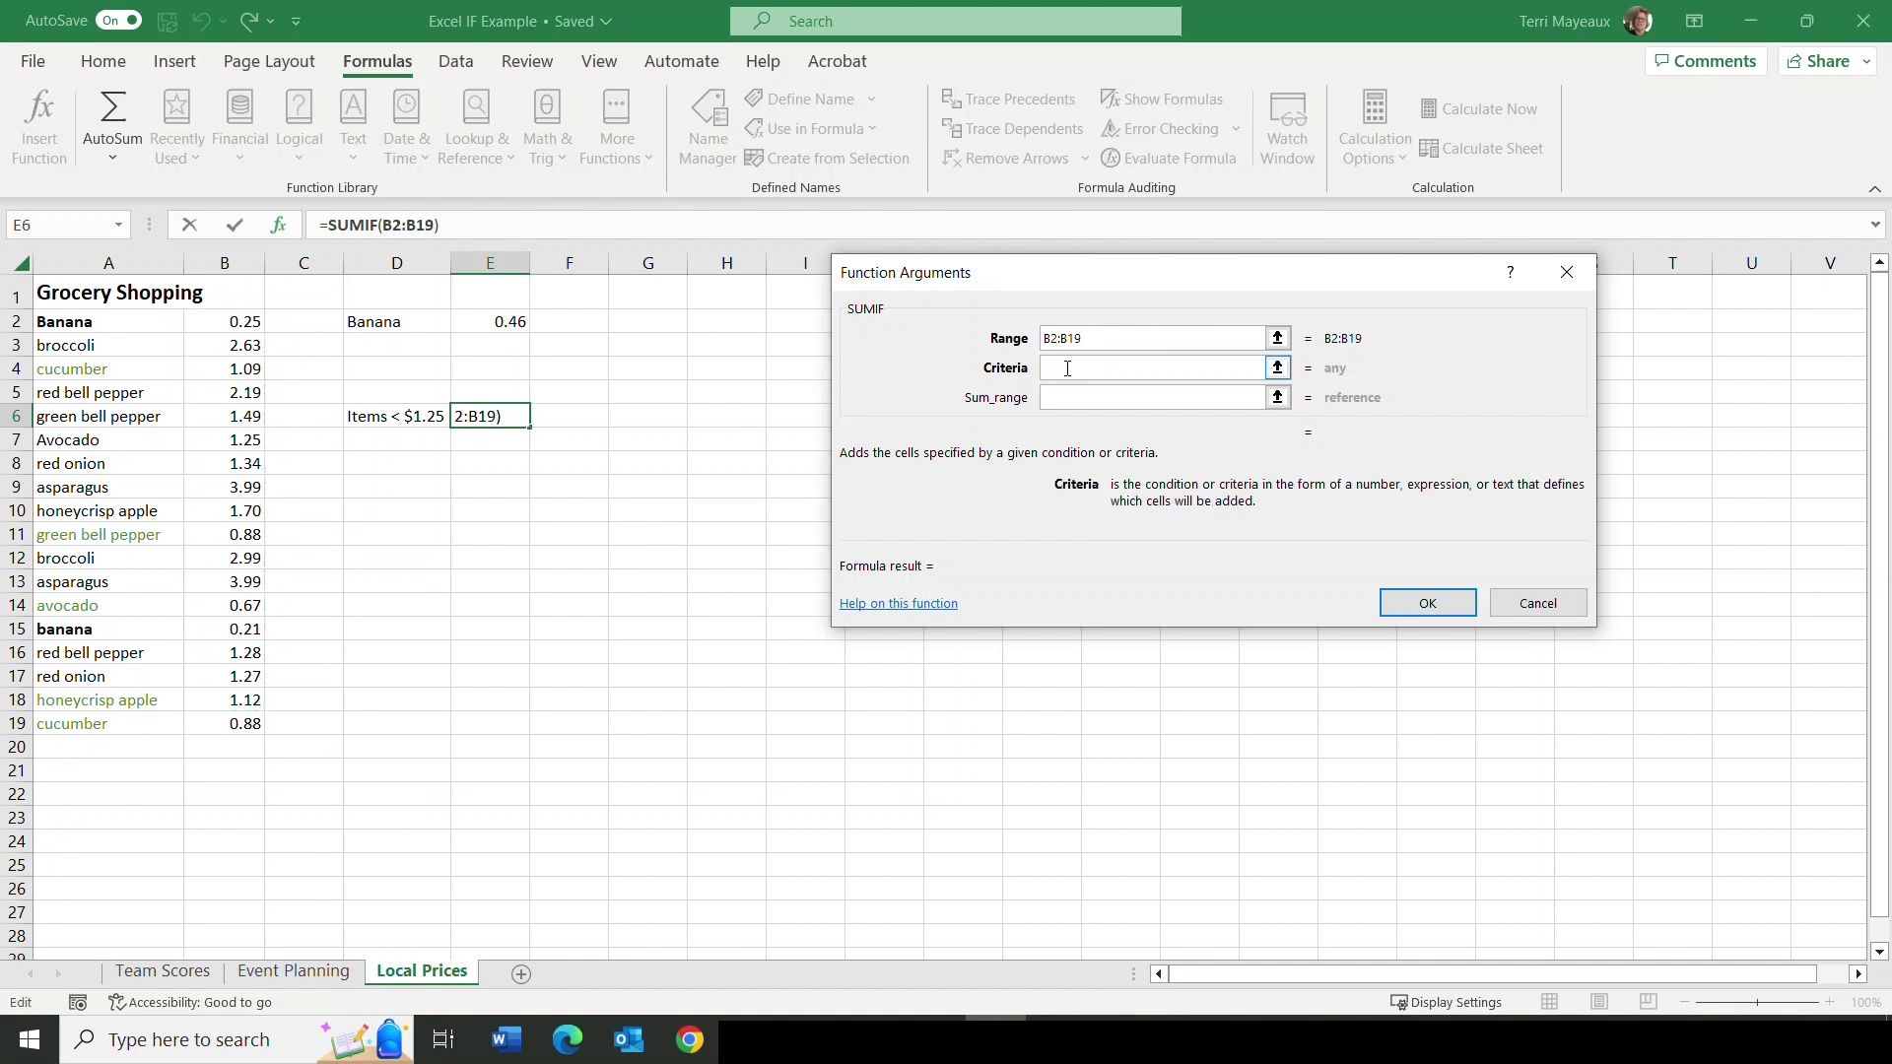
pyautogui.write('<1.25')
pyautogui.click(1426, 604)
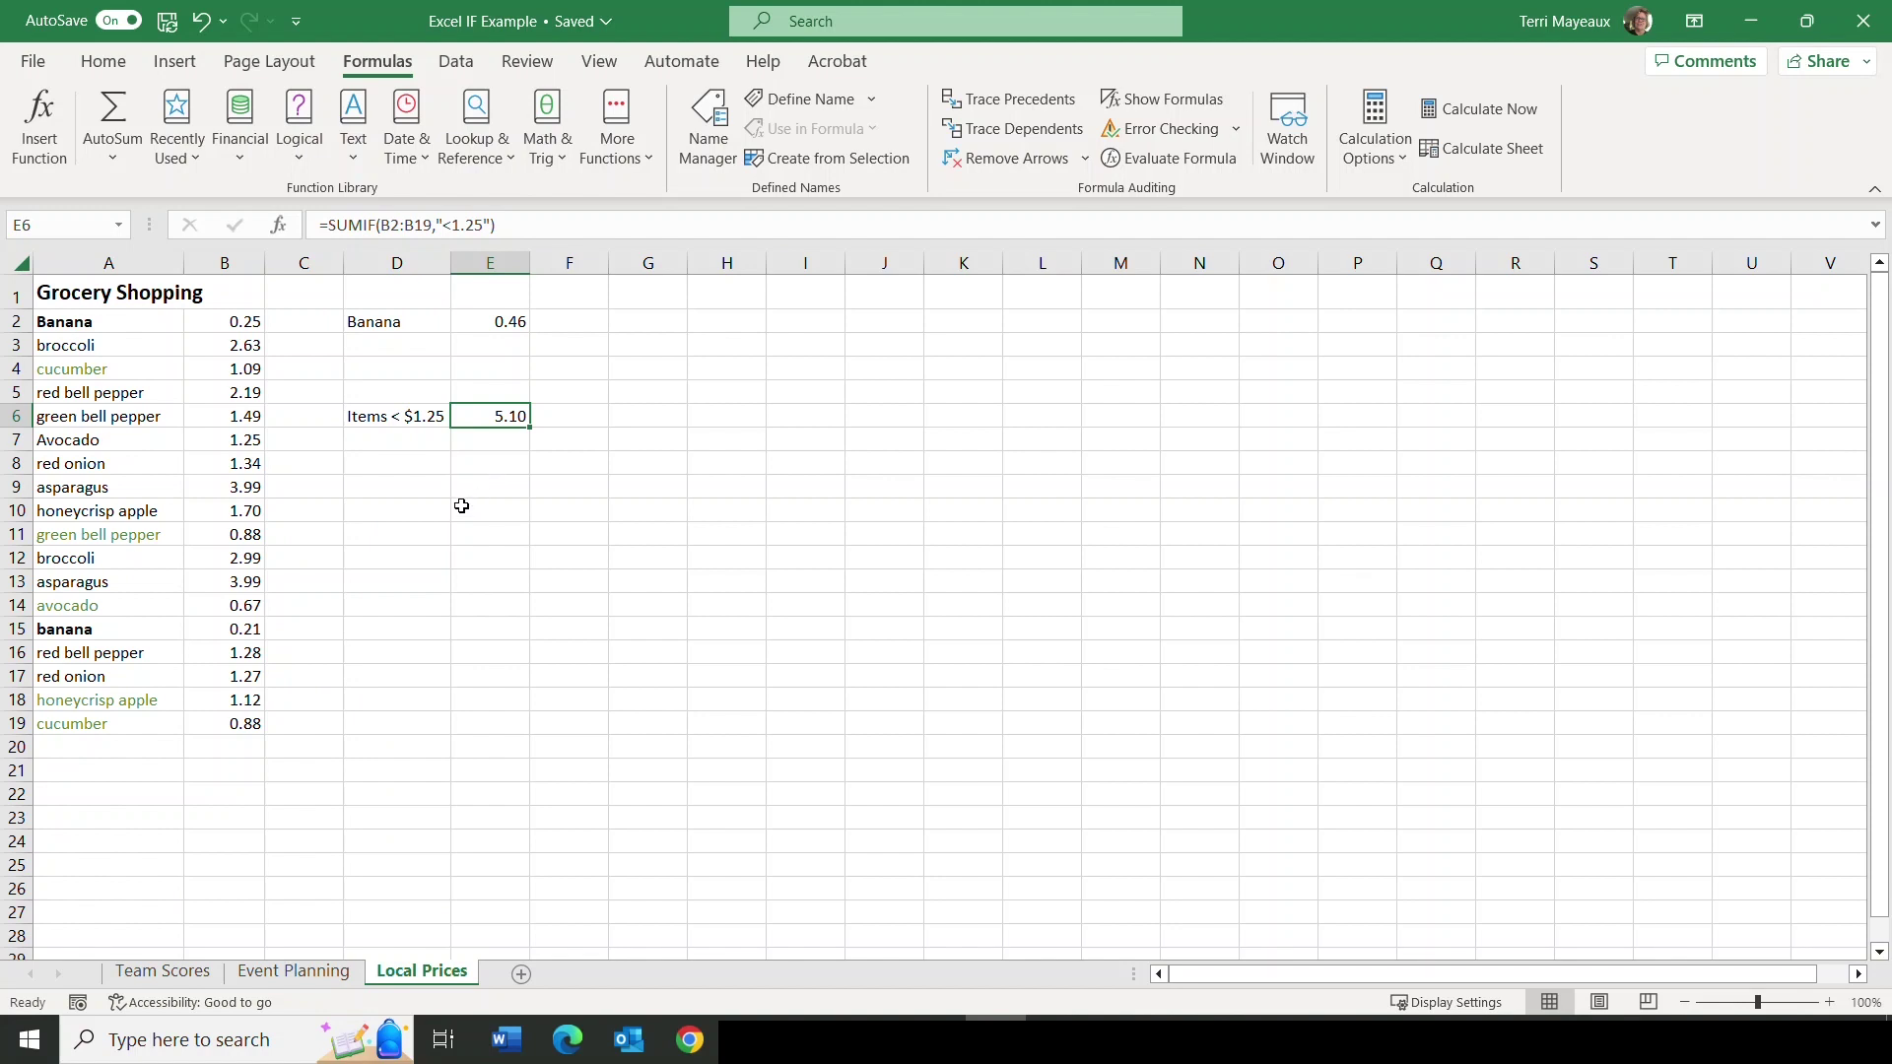
# Review the IF formula in D5 on Team Scores and the COUNTIF and SUMIF formulas in B12, D12 and G12 on Event Planning.
pyautogui.click(165, 972)
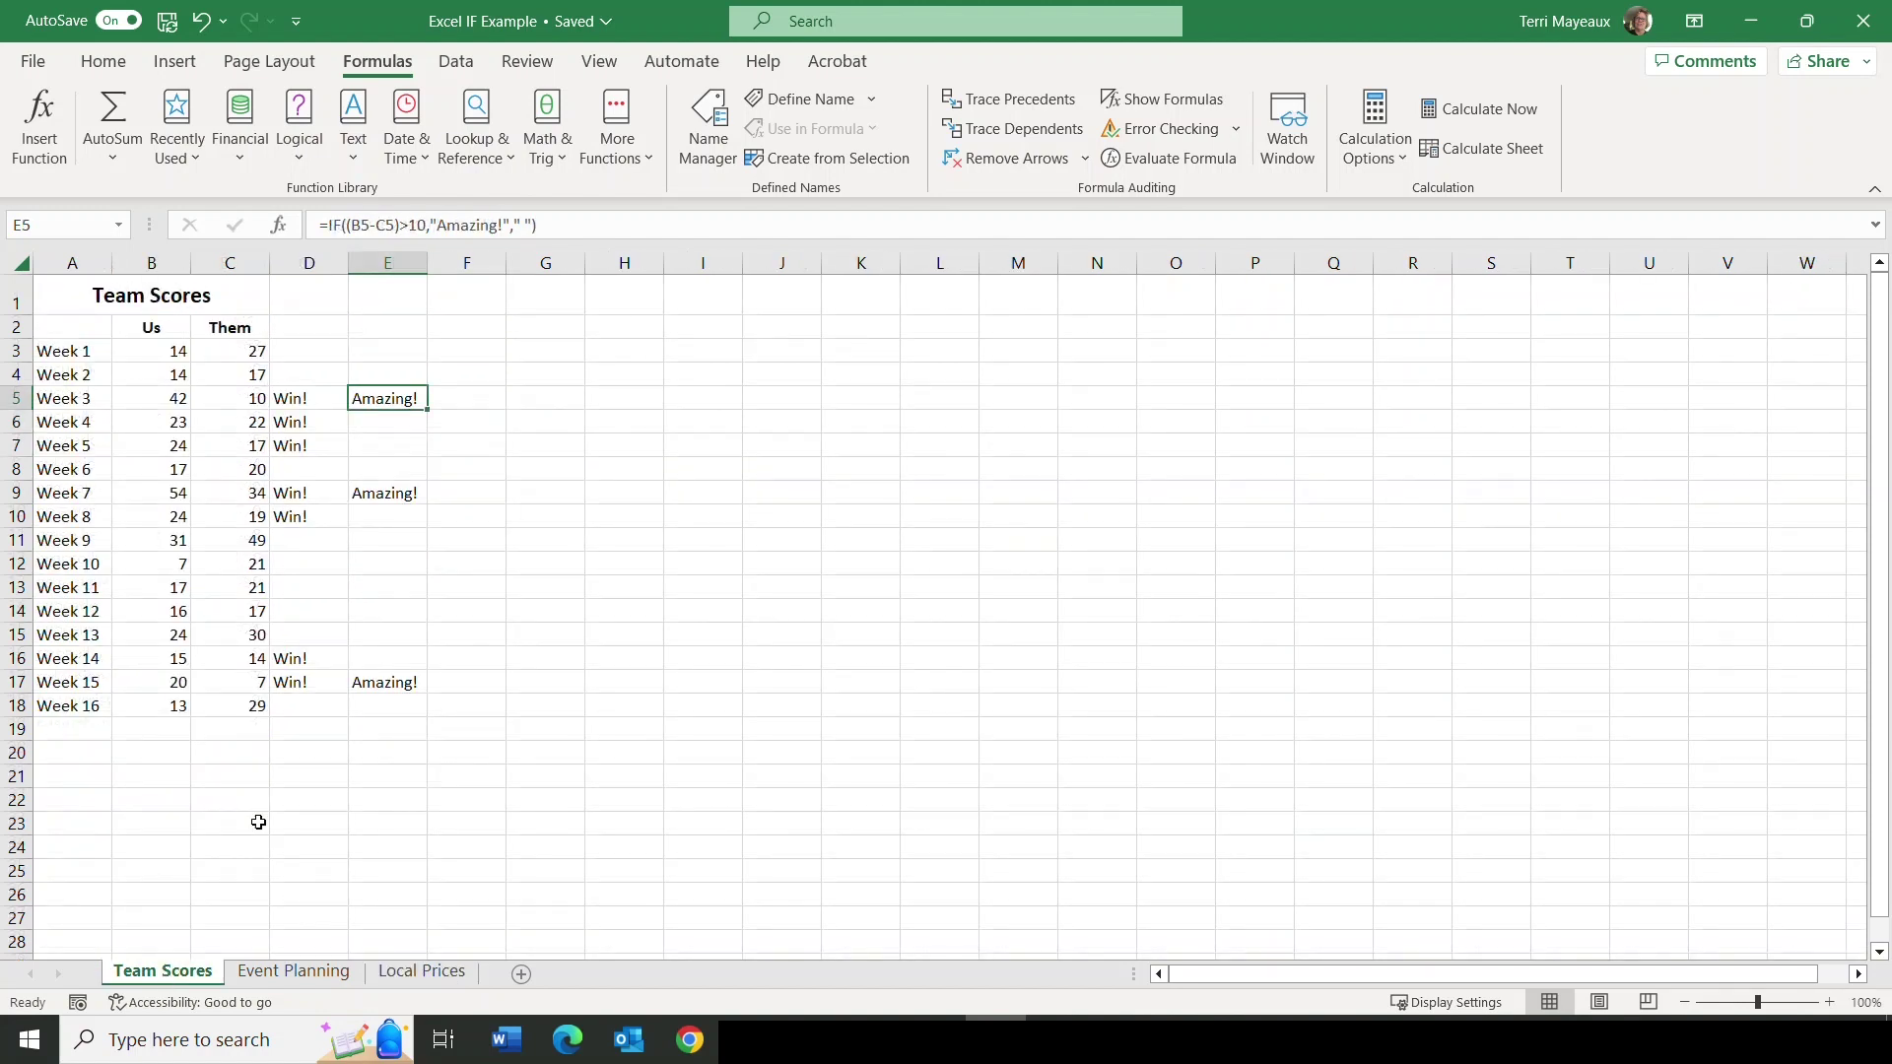
pyautogui.click(292, 400)
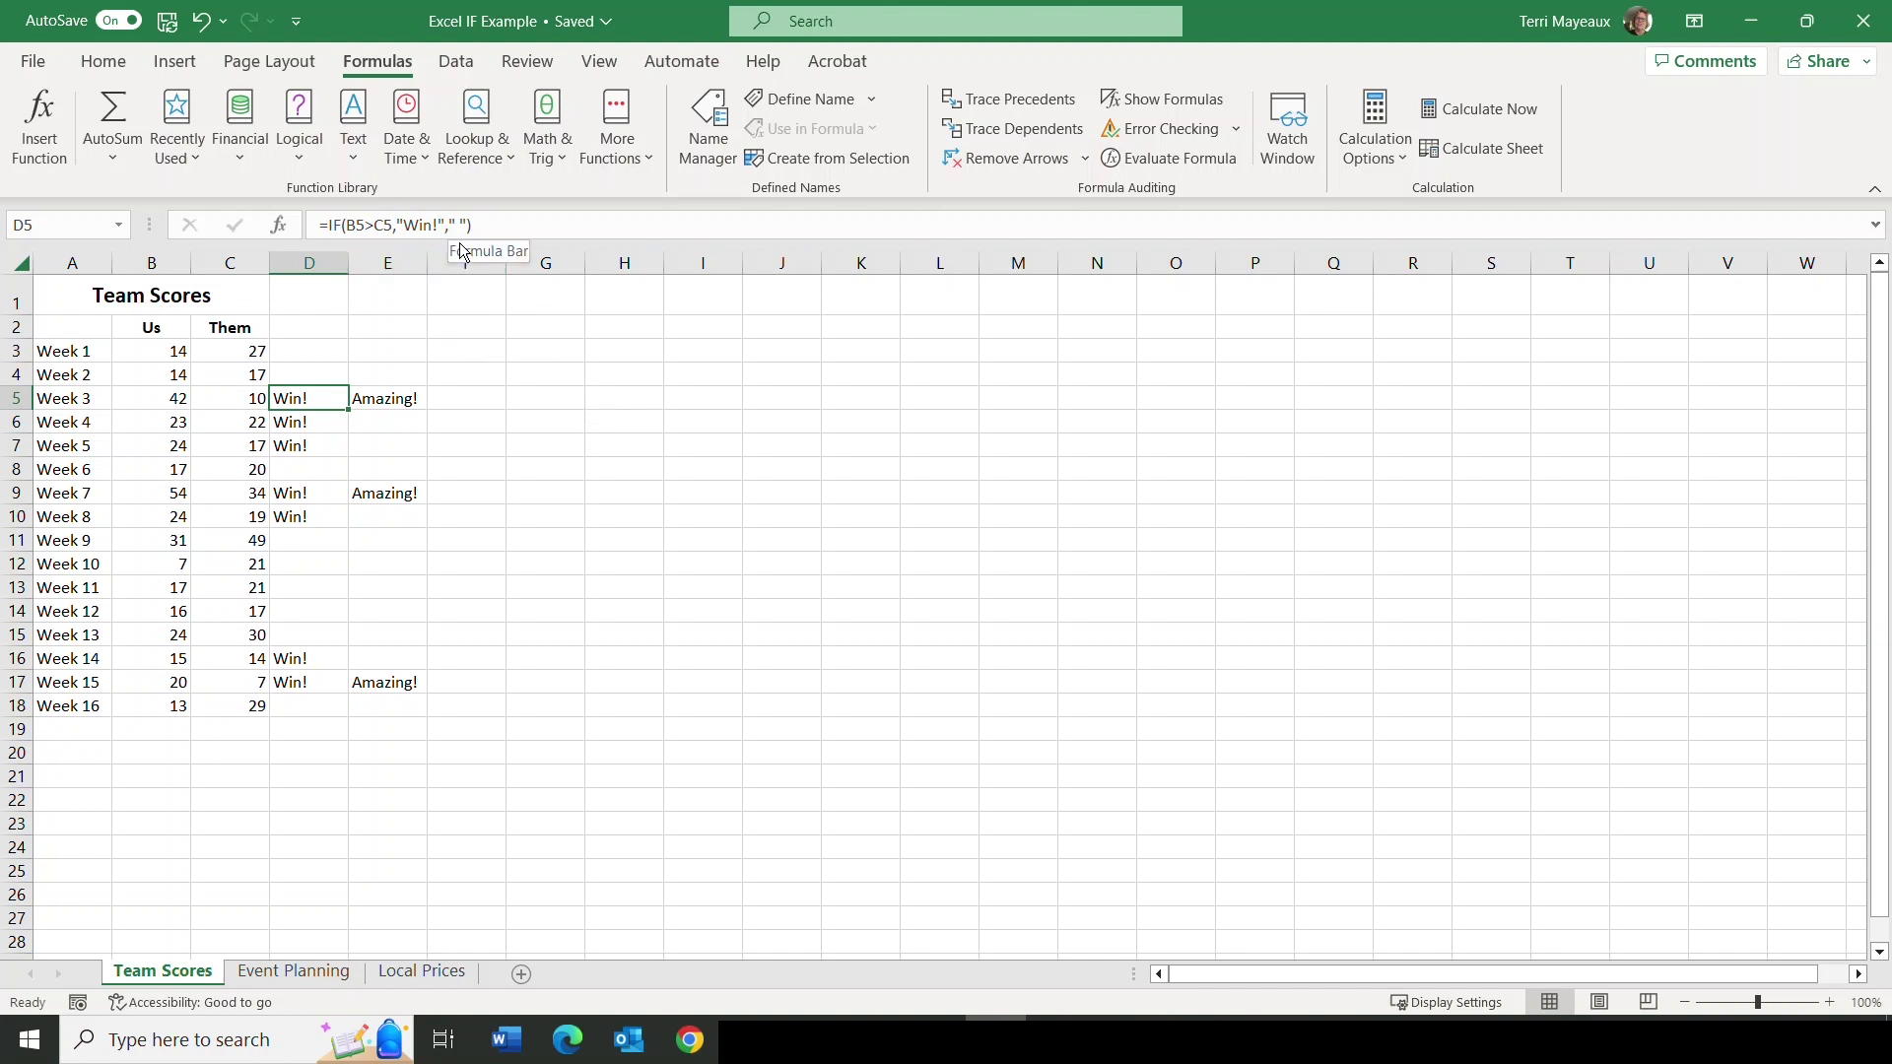
pyautogui.click(296, 973)
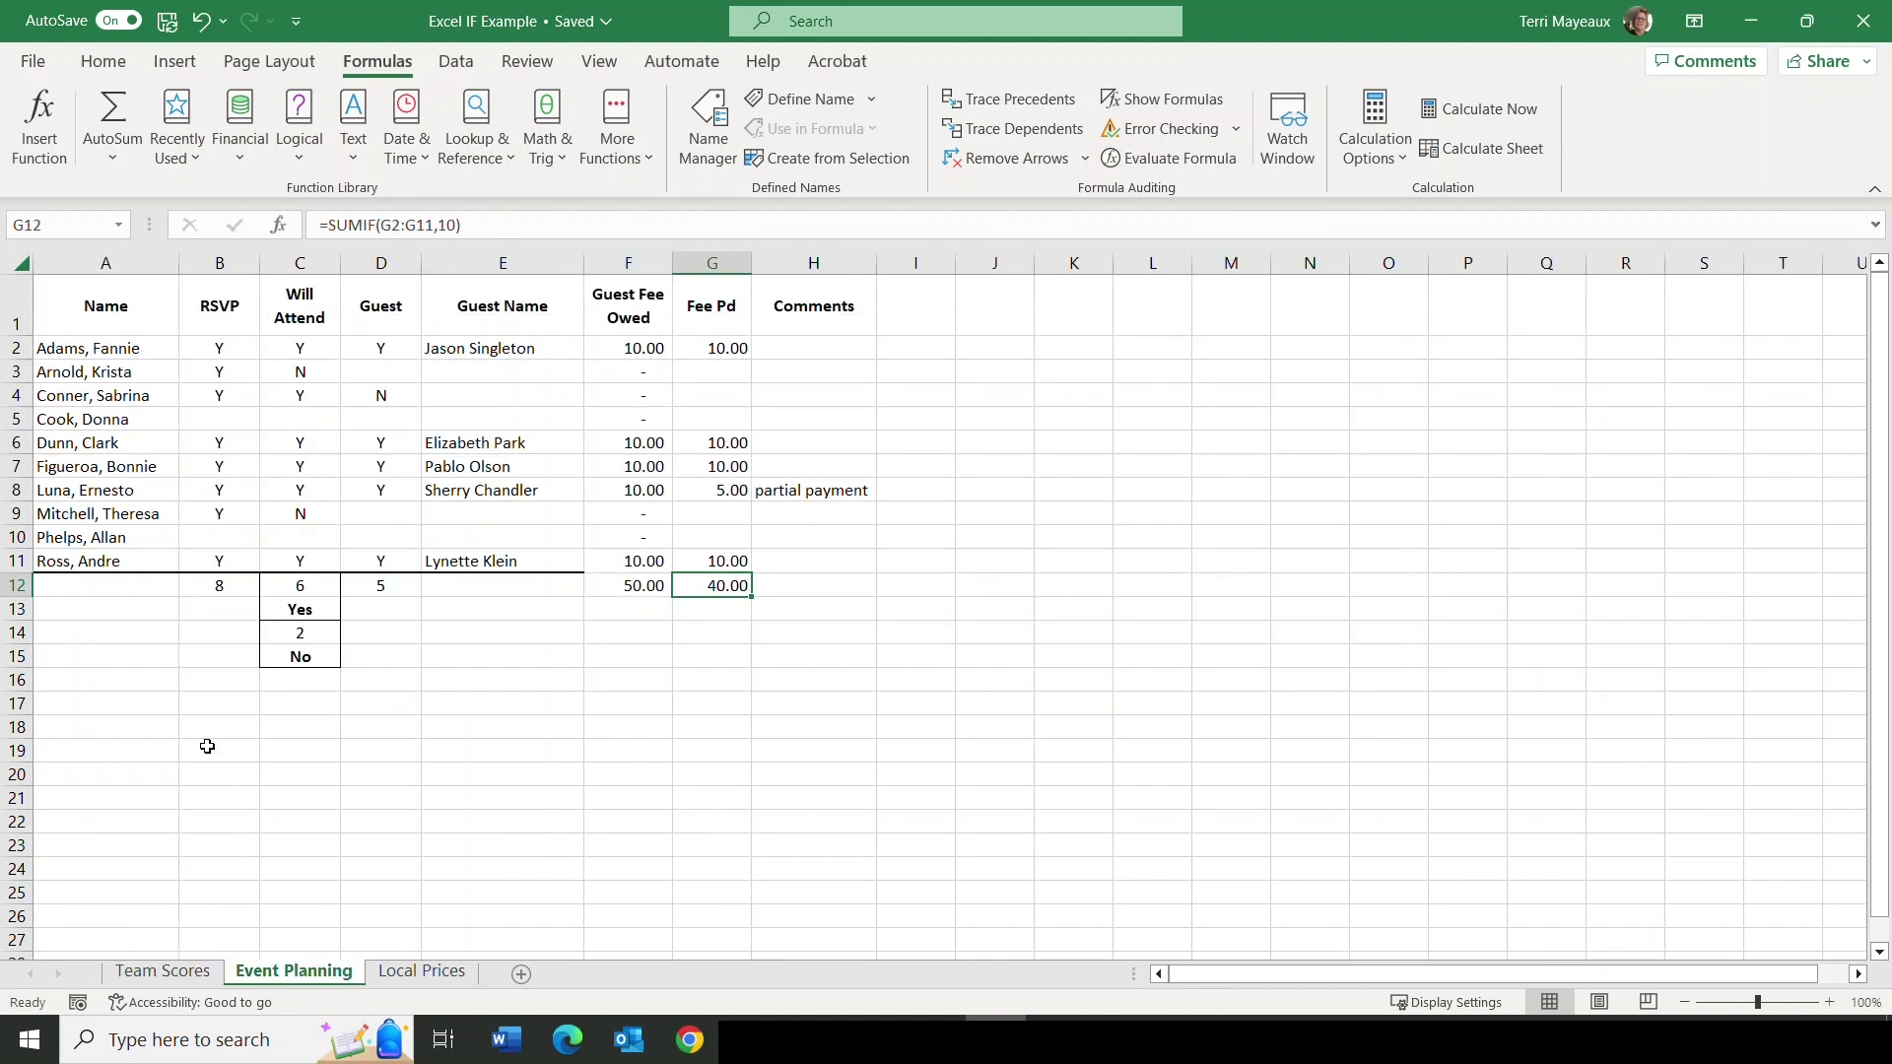
pyautogui.click(198, 588)
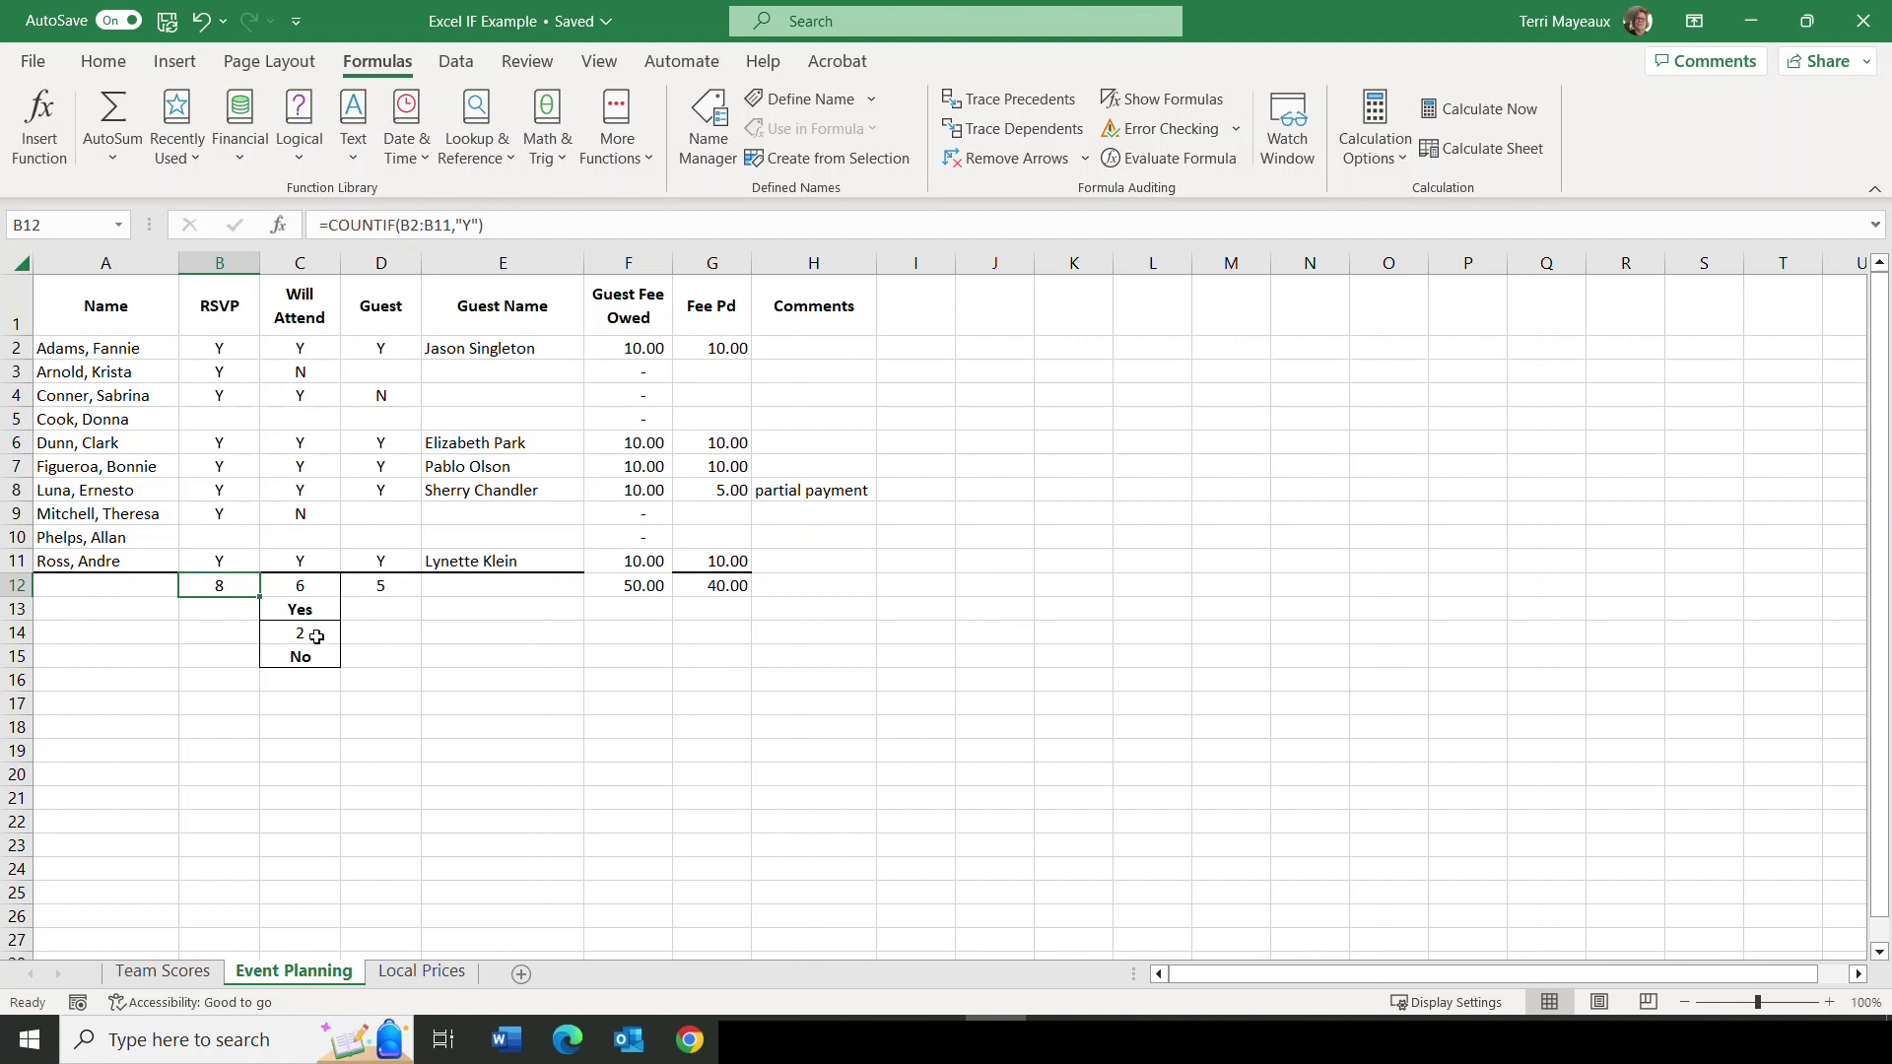
pyautogui.click(369, 594)
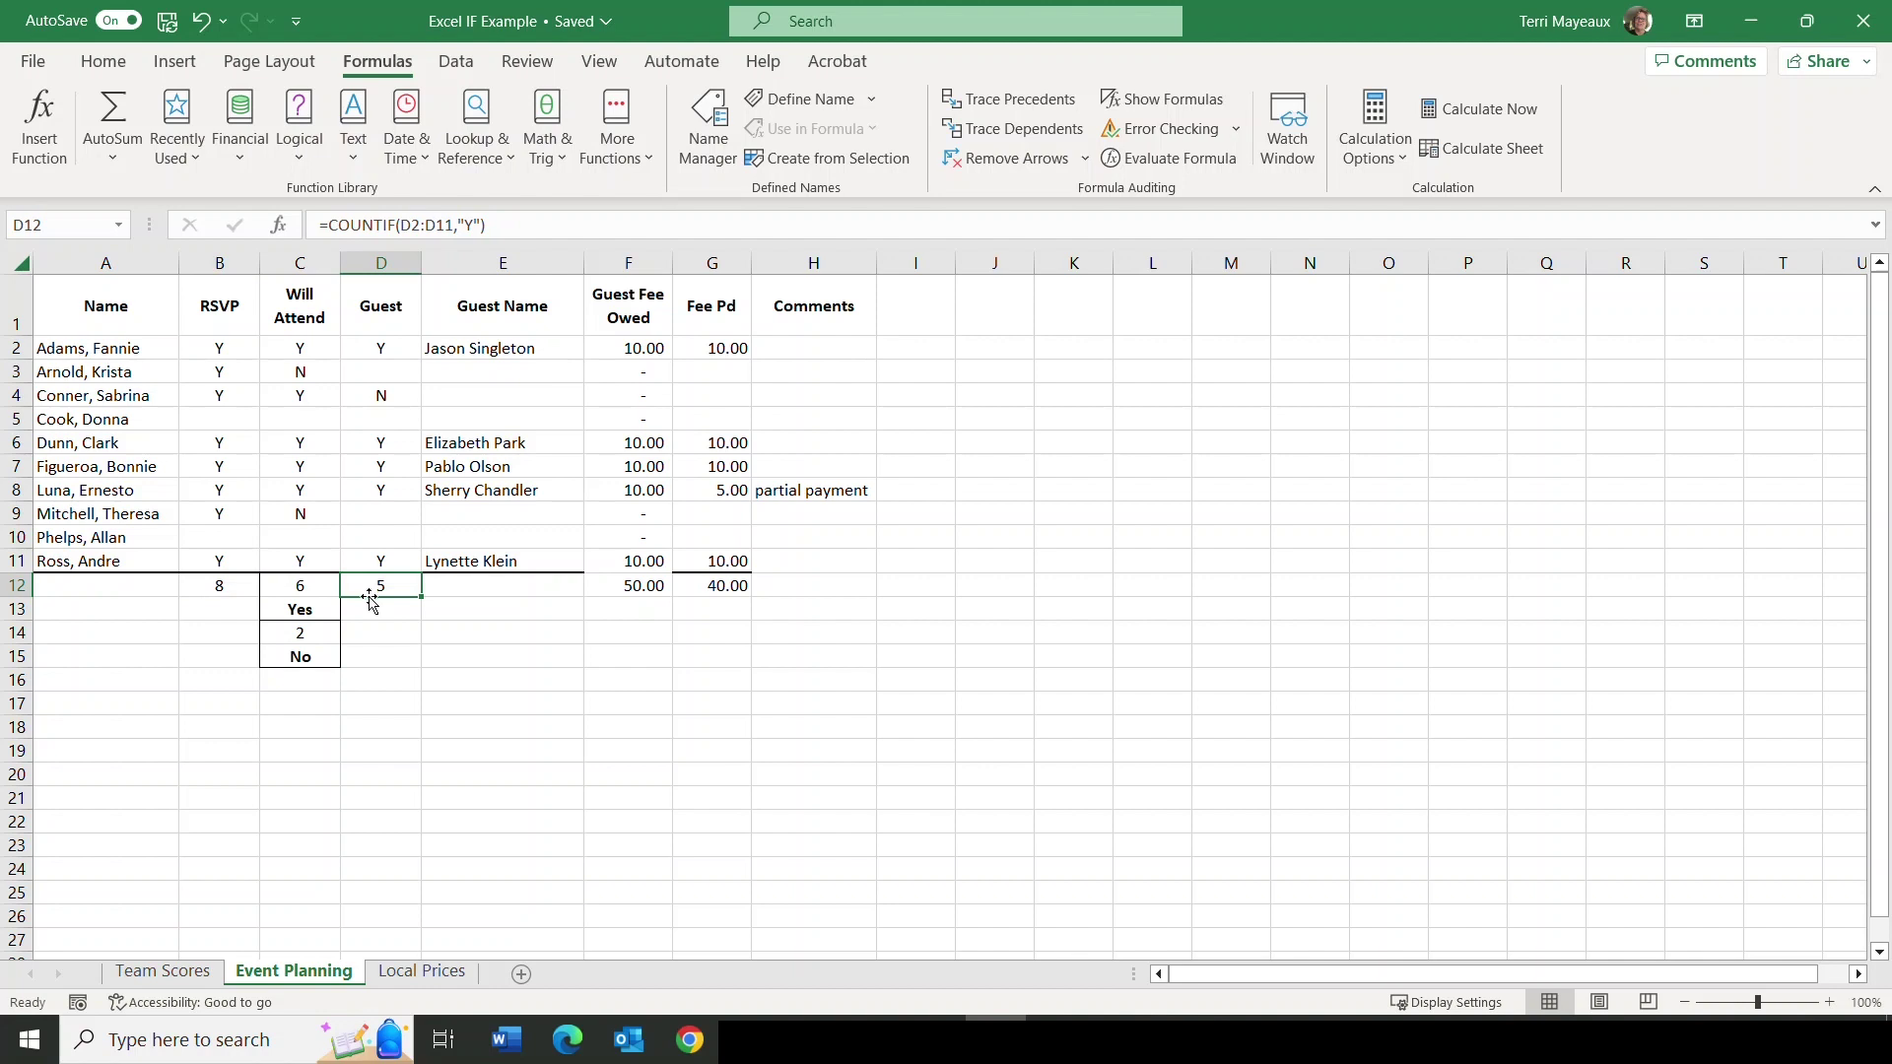
pyautogui.click(700, 590)
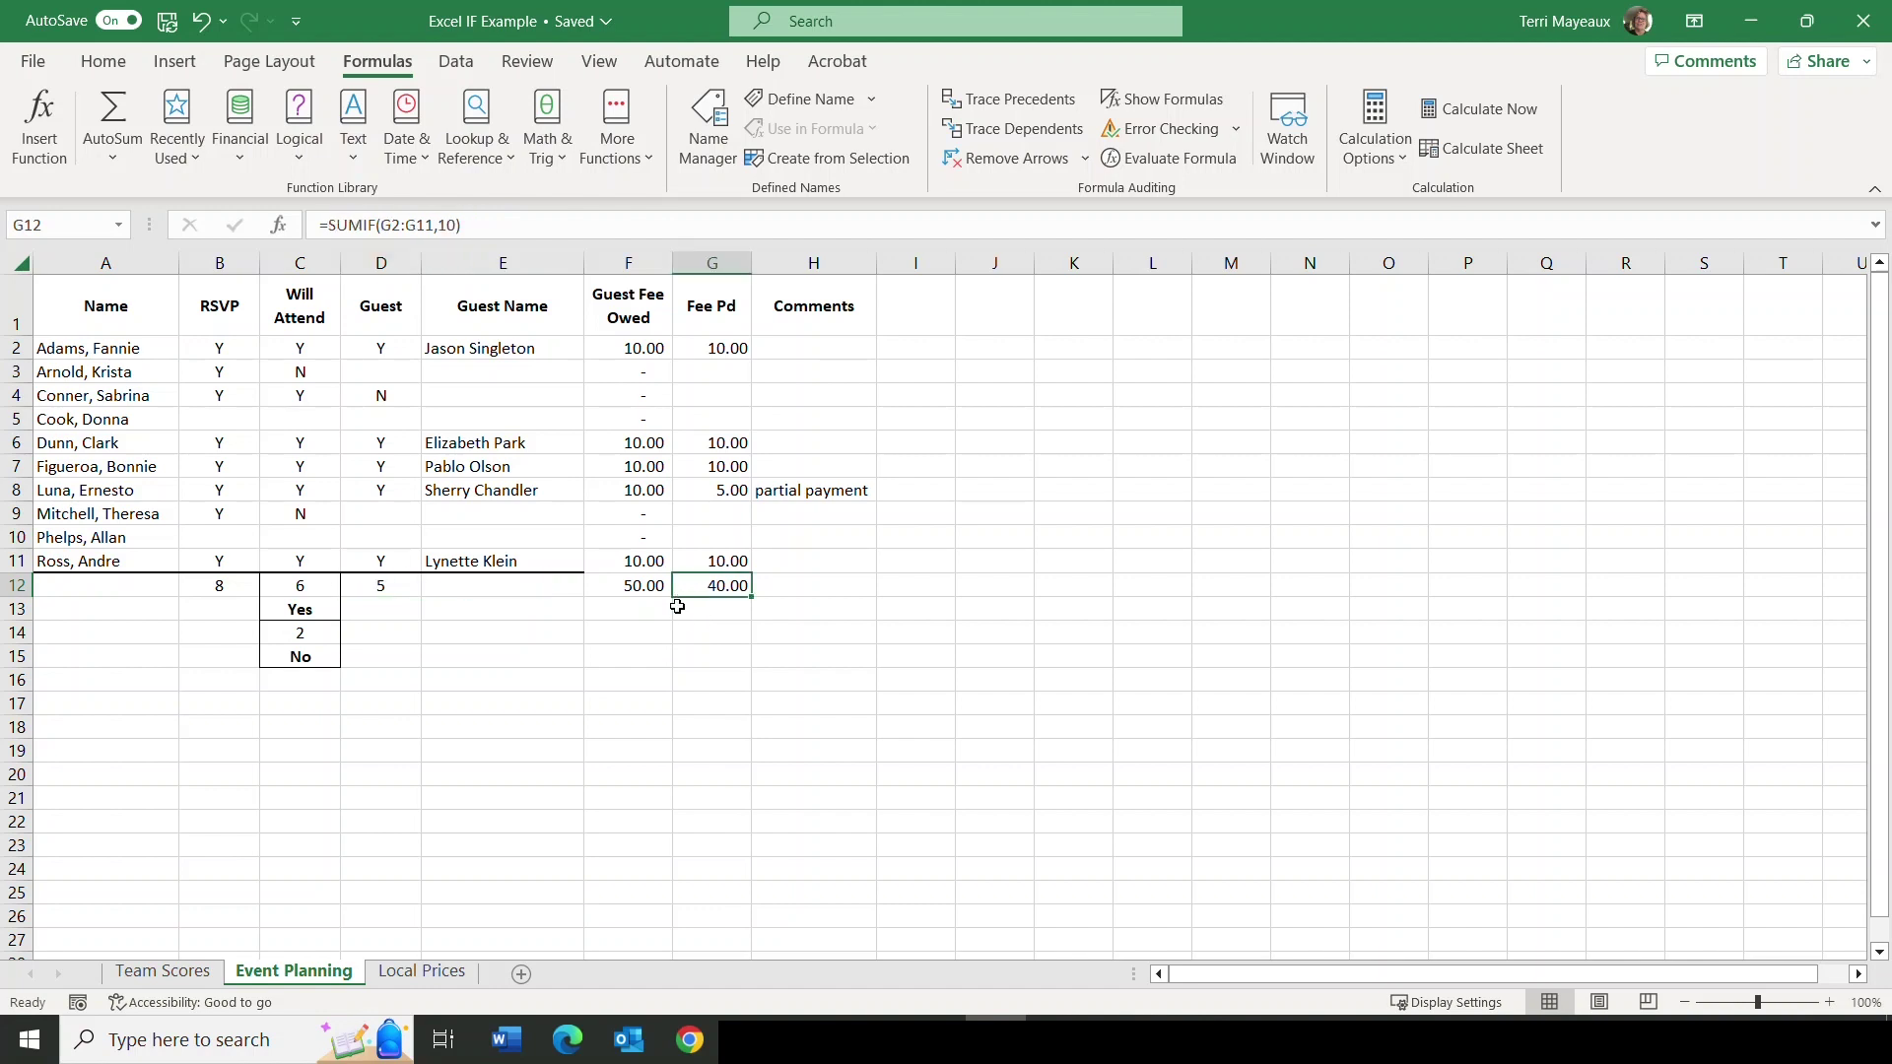